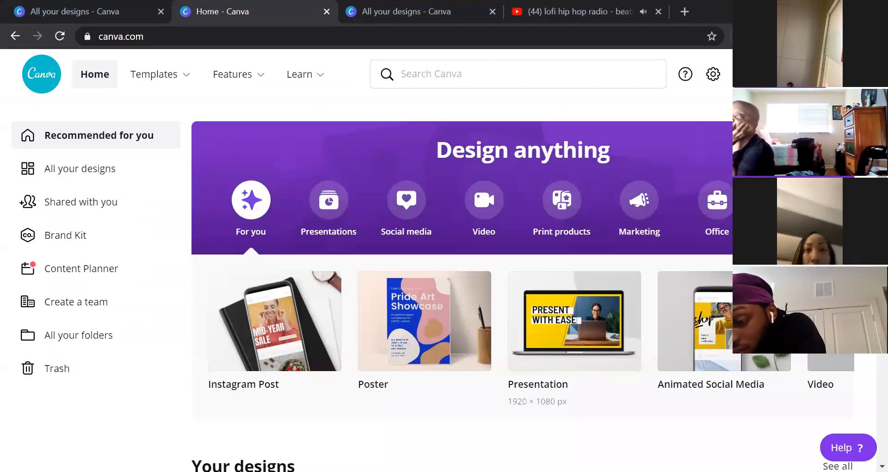
Step: Look over the suggested design types on the home page and create a blank Instagram Post design
scroll(414, 99, "down", 4)
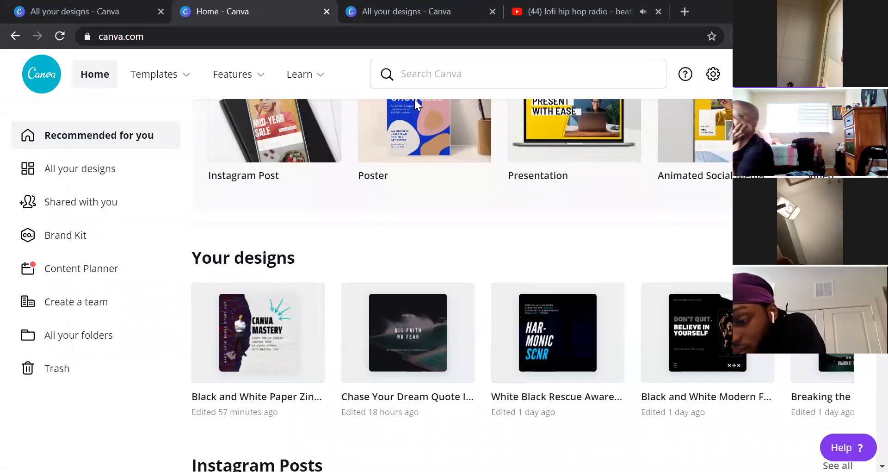
scroll(437, 239, "up", 4)
scroll(438, 235, "down", 2)
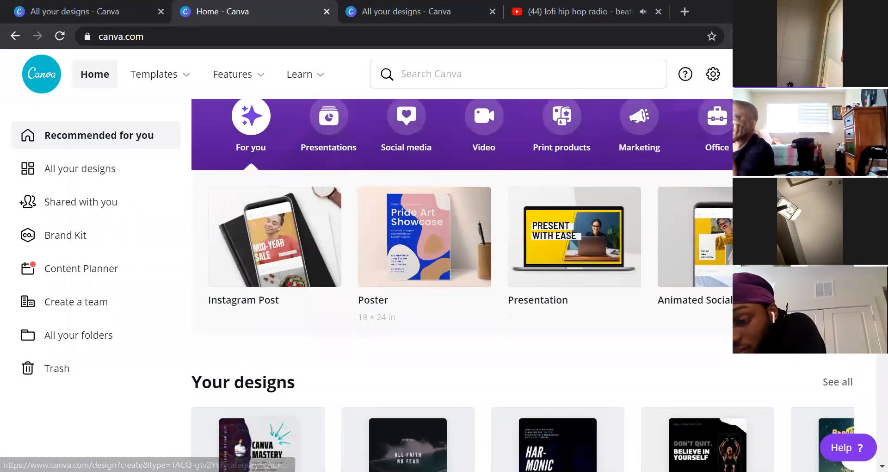
left_click(853, 237)
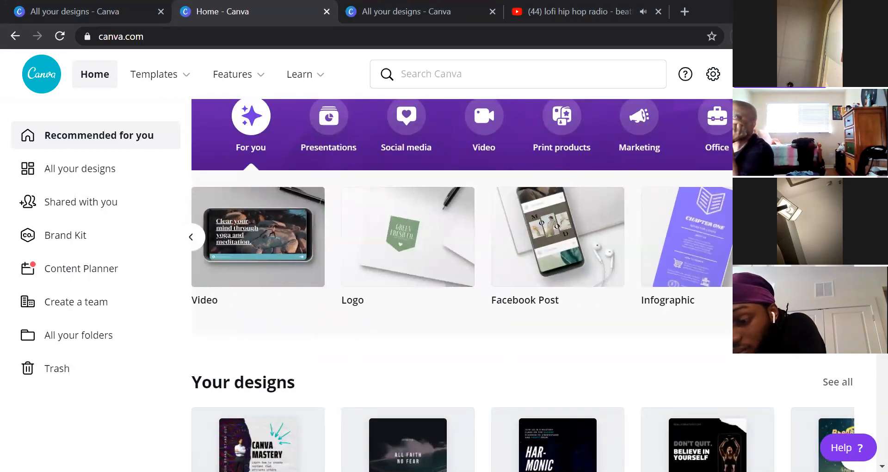
left_click(191, 237)
left_click(191, 237)
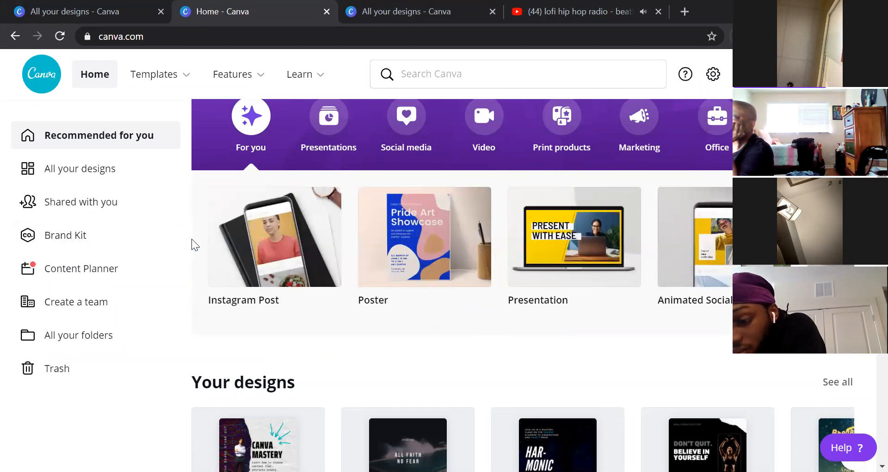
left_click(258, 300)
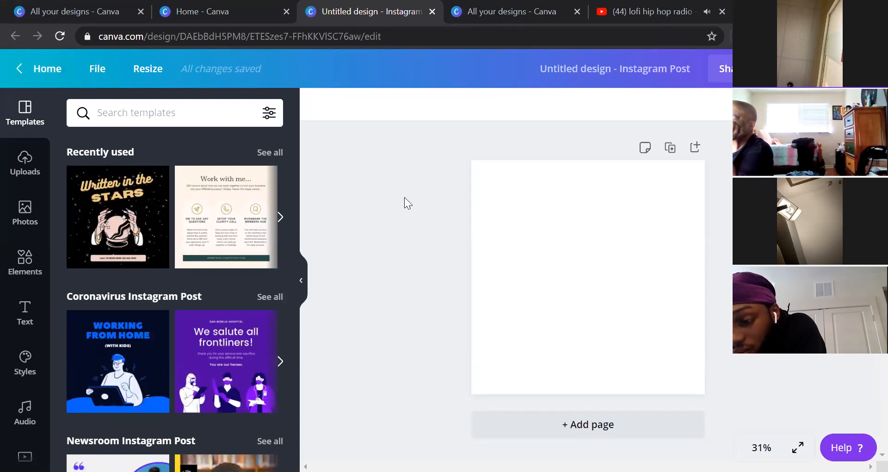
Step: Search the design's templates for "instagram post"
left_click(140, 119)
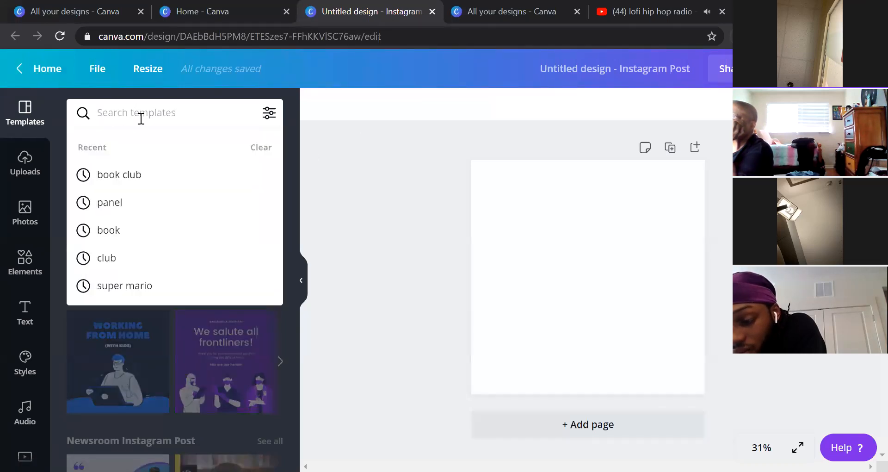
type("instag")
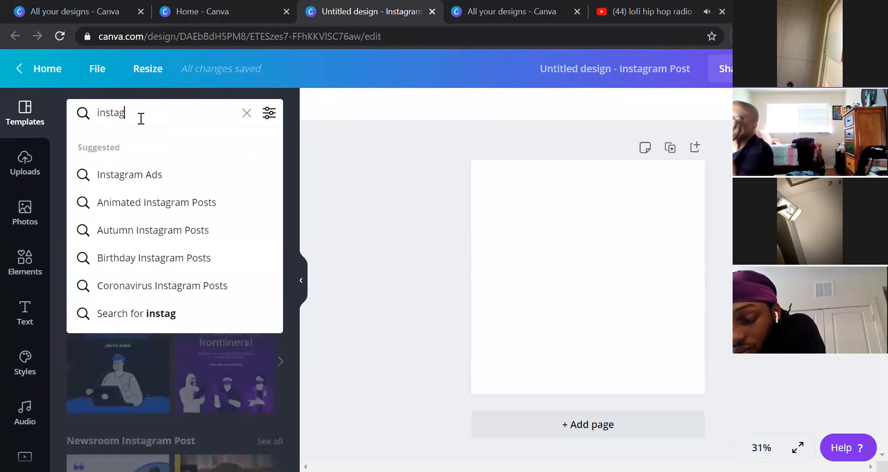
type("ram")
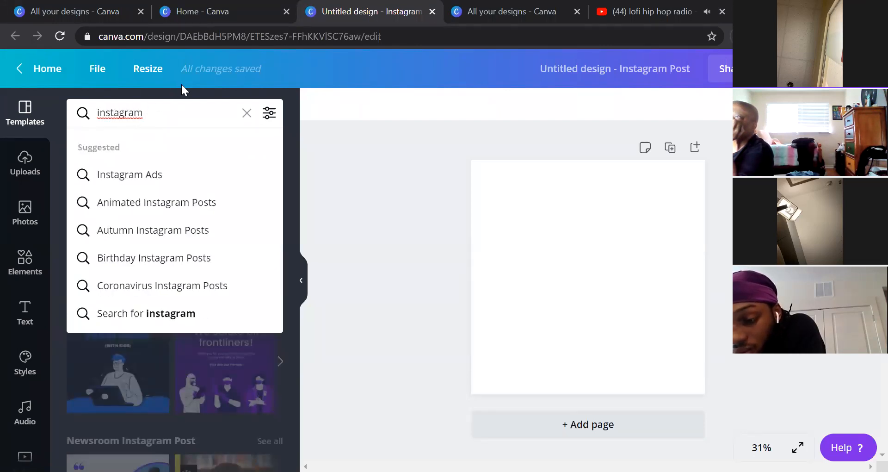
type(" post")
key("Return")
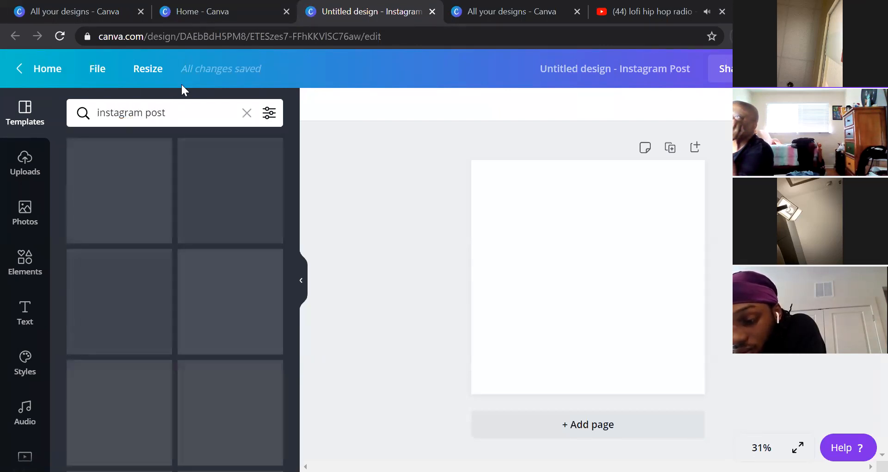
Step: Apply the "Hello there, Madrid!" template from the Travel Instagram Post category to the blank page
scroll(213, 268, "down", 3)
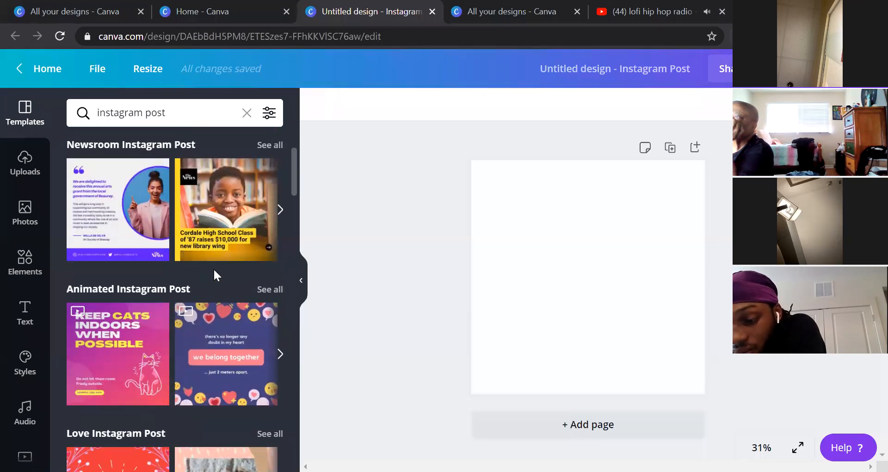
scroll(213, 268, "down", 10)
scroll(214, 272, "down", 10)
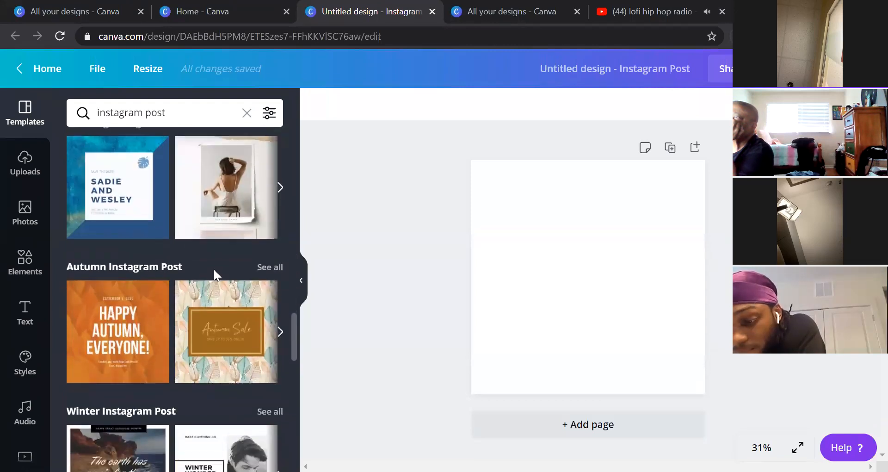
scroll(213, 273, "down", 5)
scroll(116, 280, "down", 3)
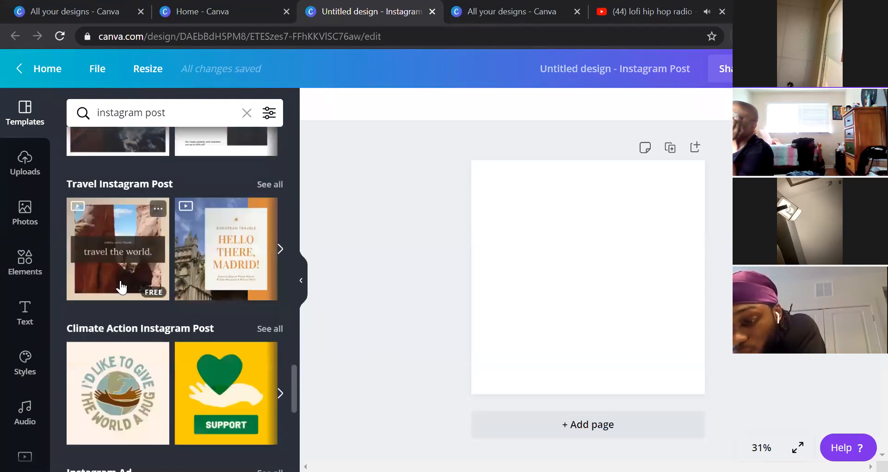
left_click(226, 254)
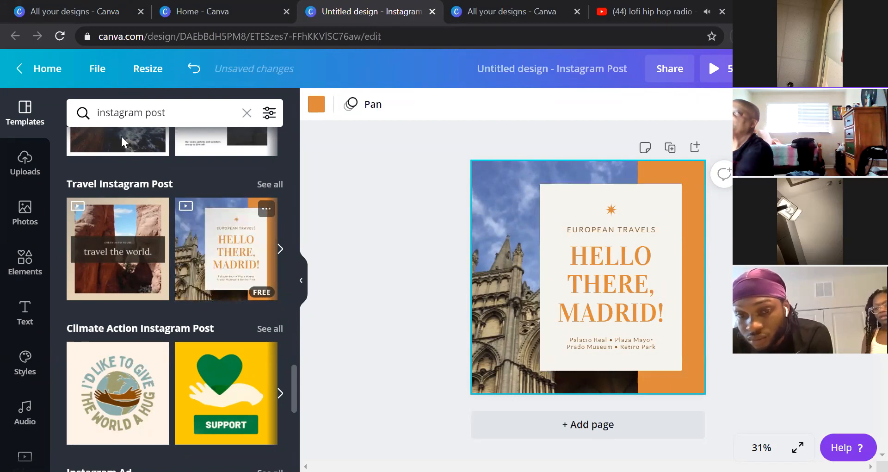
Step: Leave the Madrid design for the home page and open the Instagram Post template gallery under Social Media
left_click(46, 69)
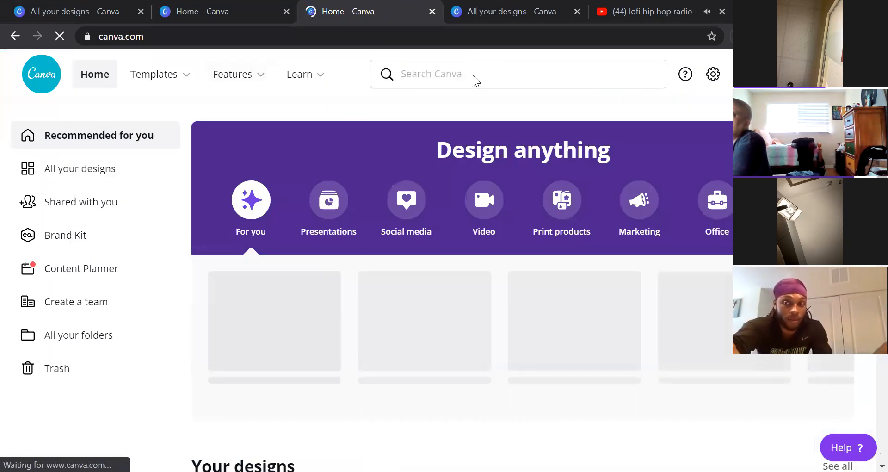
mouse_move(161, 81)
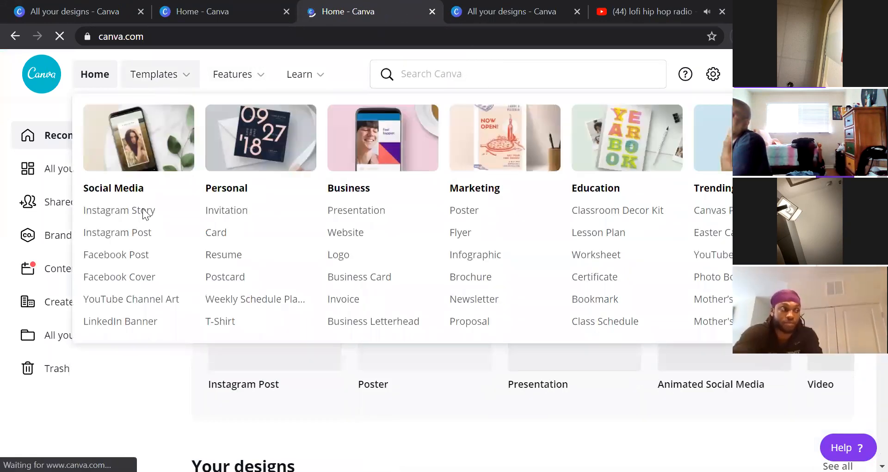
left_click(137, 235)
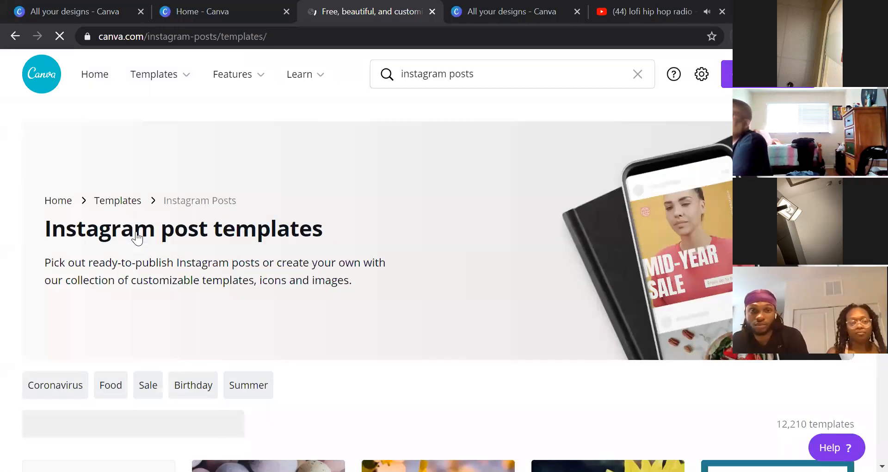
Step: Find the "I Love You Like The Sun Loves The Moon" template in the Instagram post gallery and create a design from it
scroll(480, 336, "down", 10)
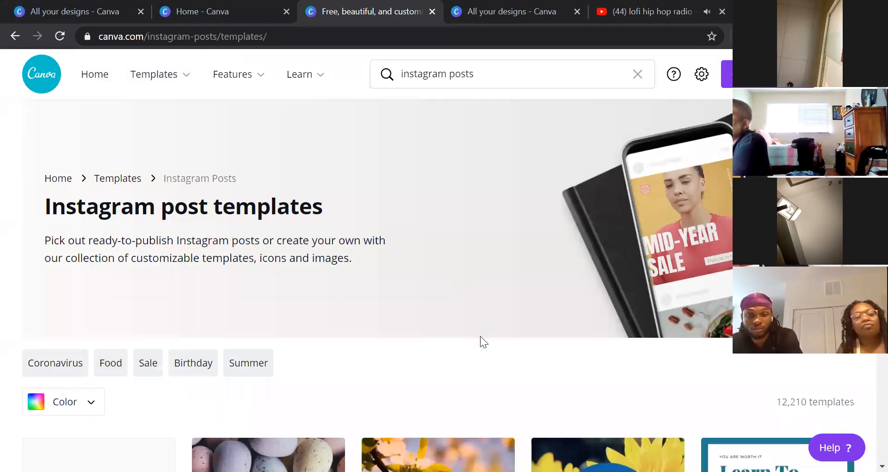
scroll(480, 342, "down", 10)
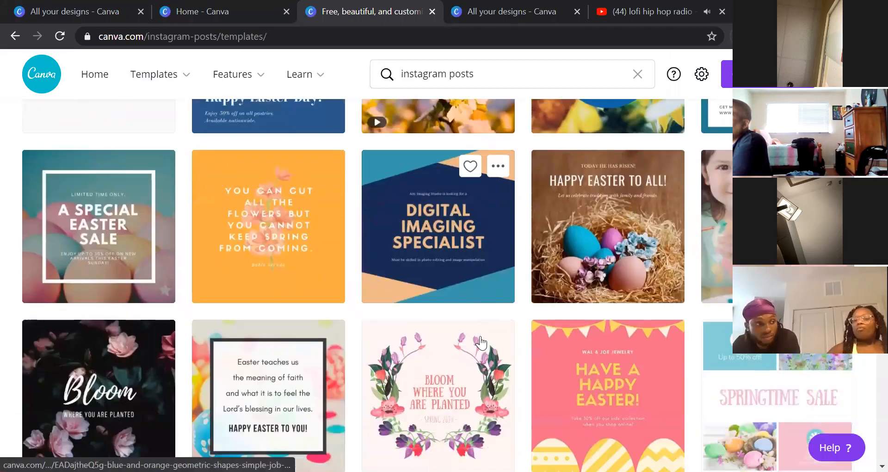
scroll(480, 342, "down", 11)
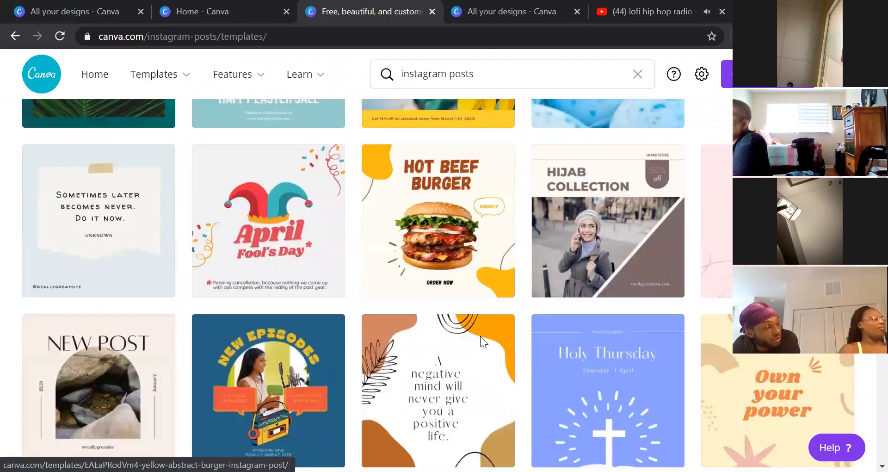
scroll(481, 342, "down", 4)
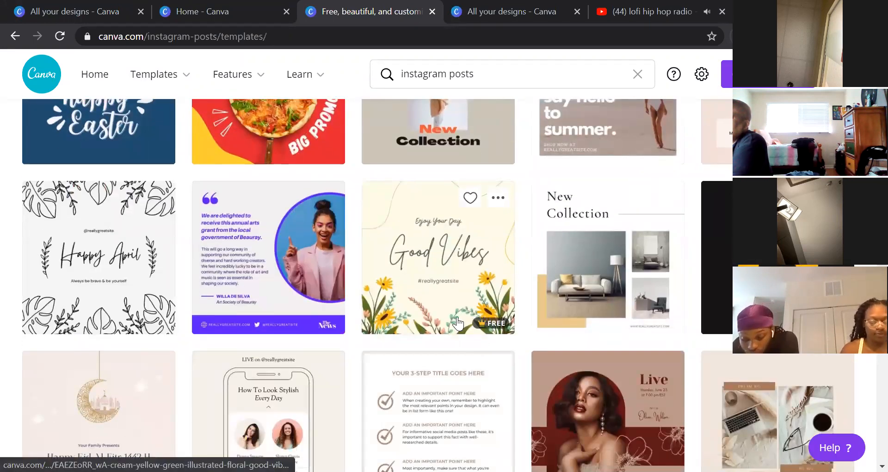
scroll(457, 325, "down", 3)
scroll(457, 325, "down", 3)
scroll(457, 323, "down", 3)
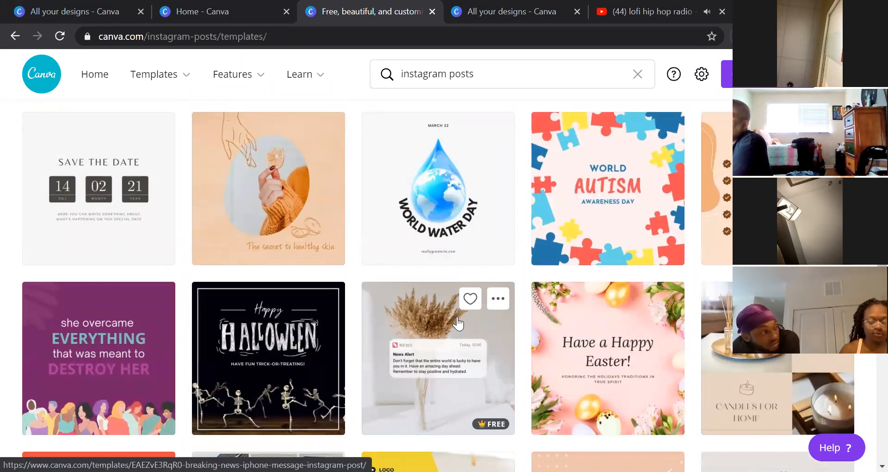
scroll(458, 324, "down", 2)
scroll(458, 324, "down", 5)
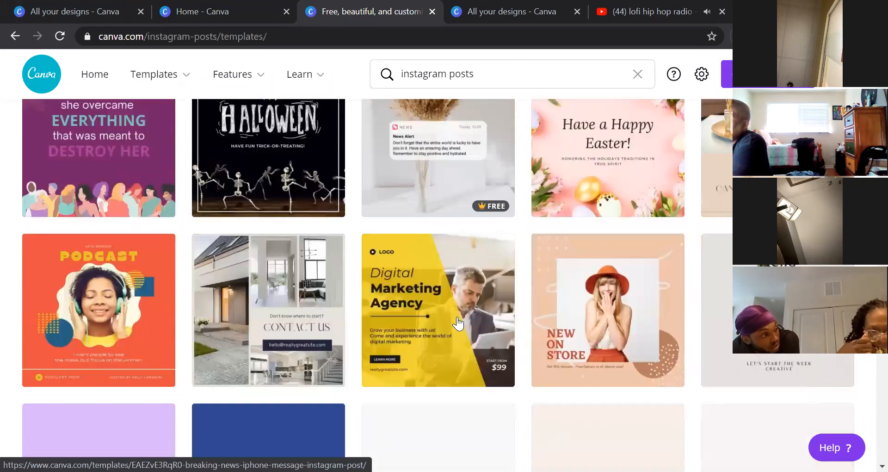
scroll(458, 324, "down", 4)
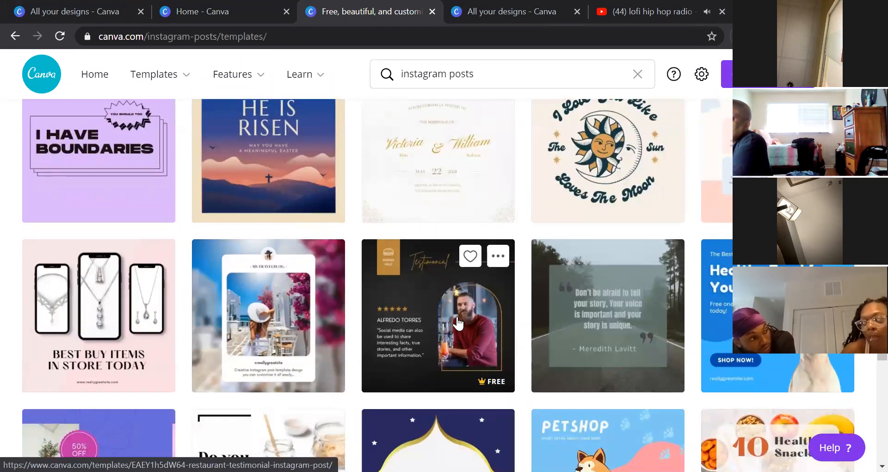
scroll(457, 319, "down", 2)
scroll(457, 319, "up", 2)
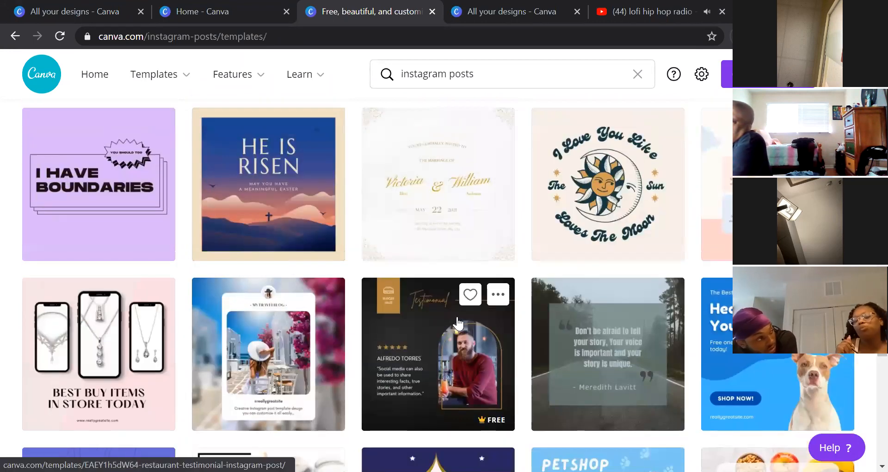
left_click(609, 203)
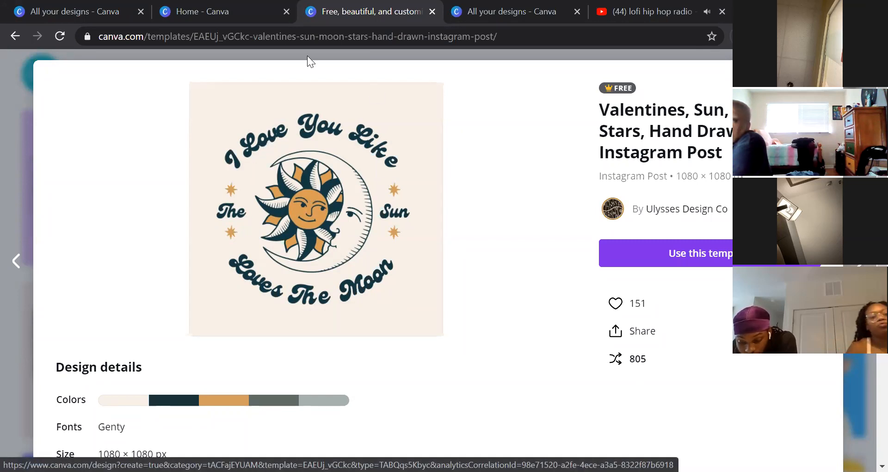
left_click(646, 257)
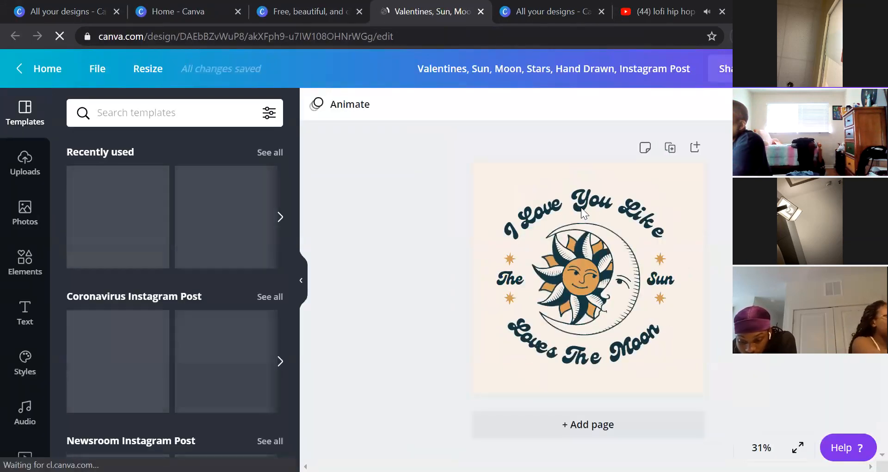
Step: Replace the curved heading text "I Love You Like" above the sun and moon with "All about Zodiacs"
double_click(560, 211)
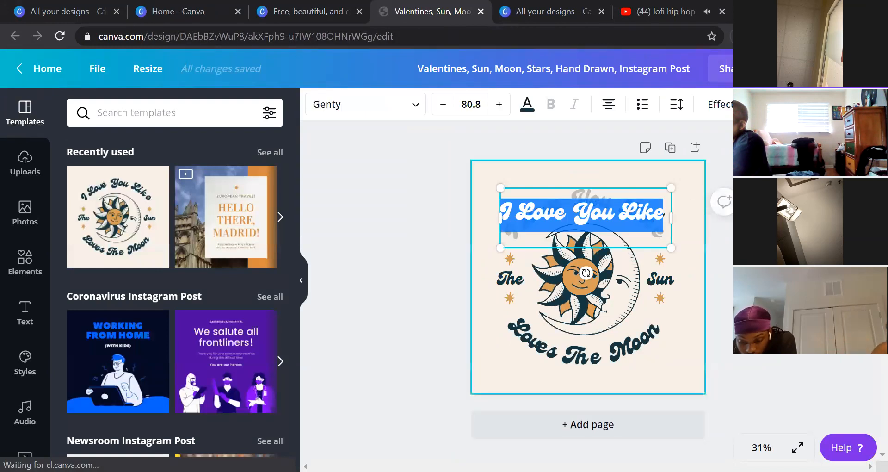
key("Escape")
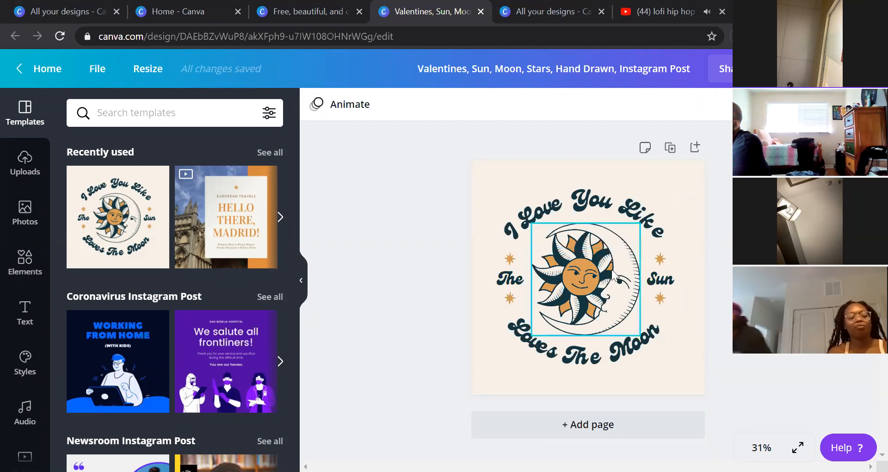
double_click(541, 213)
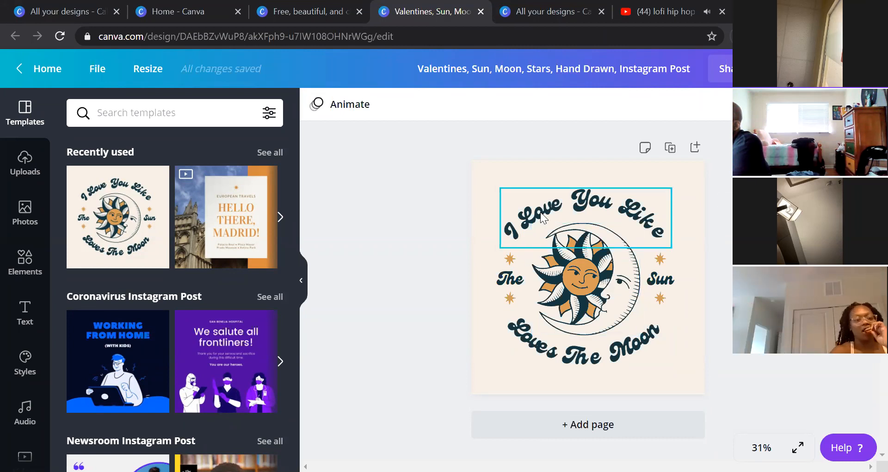
type("All A")
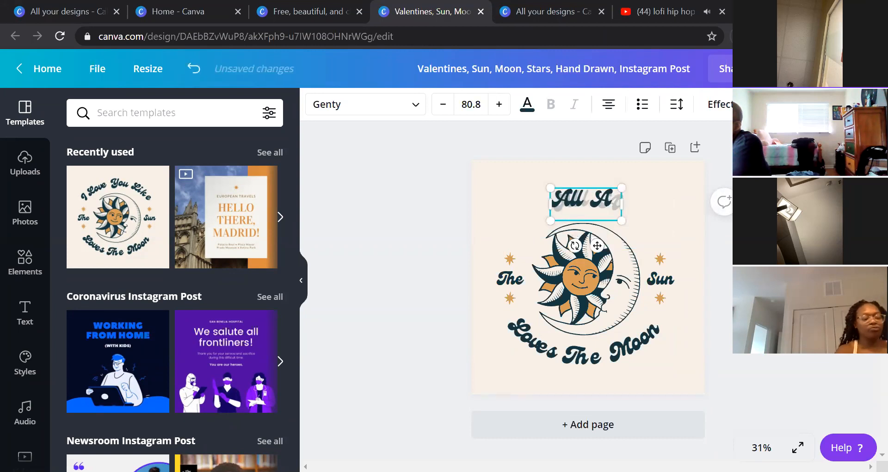
key("BackSpace")
type("about ")
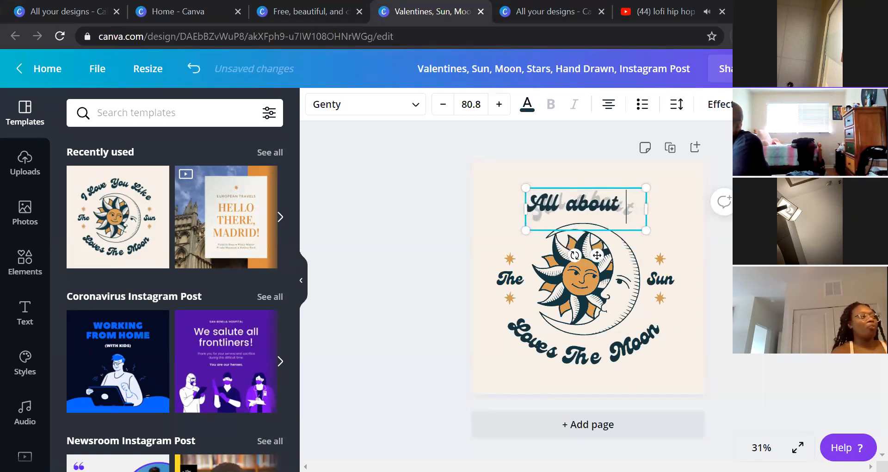
type("Zodiacs")
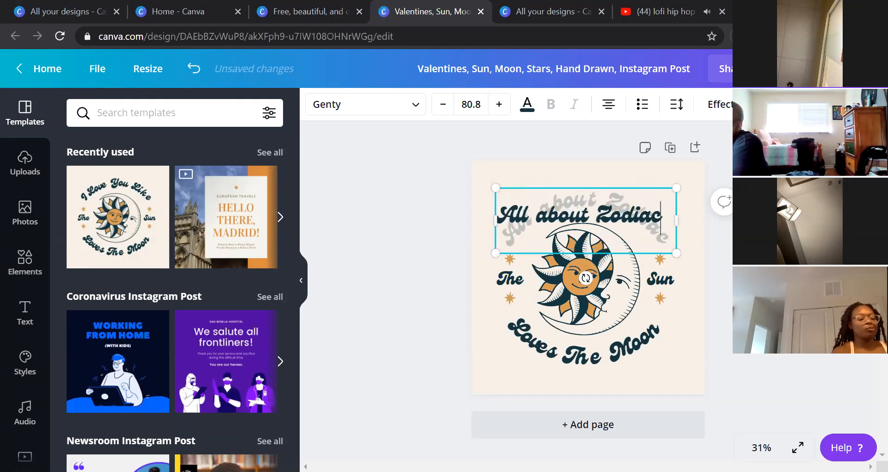
key("Escape")
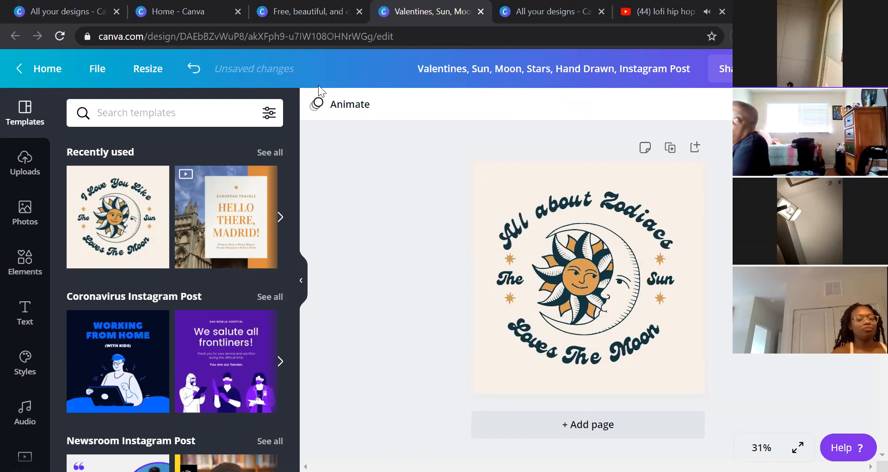
Step: Exit and close the zodiac design, dismiss its template preview, and return to browsing the Instagram post template gallery
left_click(44, 71)
left_click(332, 7)
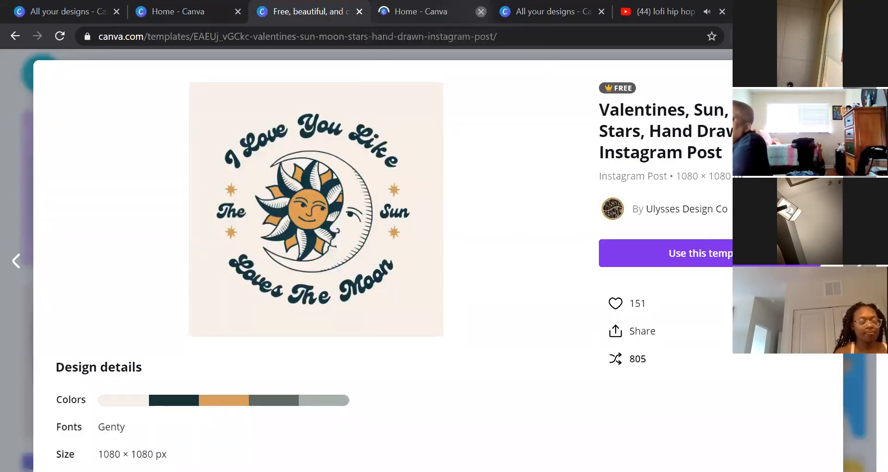
left_click(480, 12)
key("Escape")
scroll(486, 289, "down", 8)
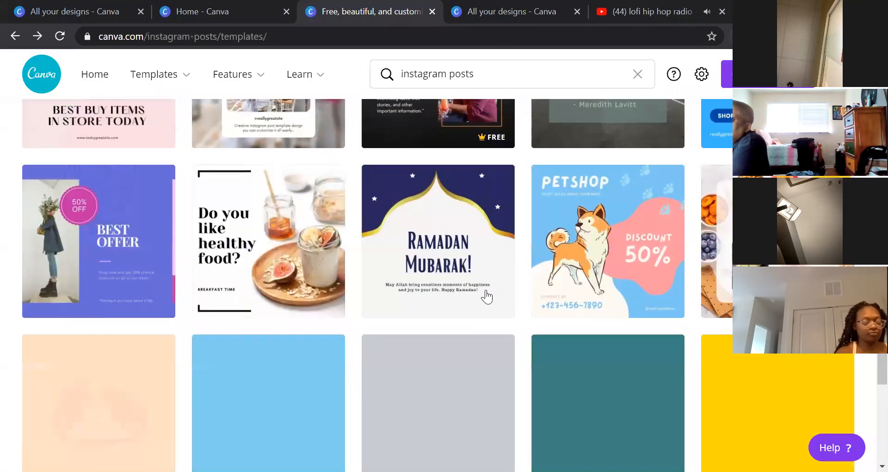
Step: Find the "Push Notification Instagram Post with Photo" template in the Instagram post gallery and create a design from it
scroll(486, 289, "down", 8)
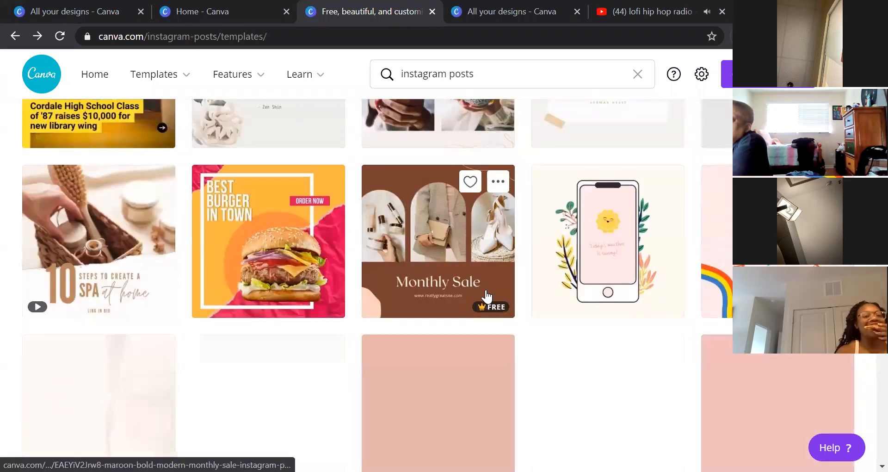
scroll(486, 291, "down", 3)
scroll(486, 294, "down", 8)
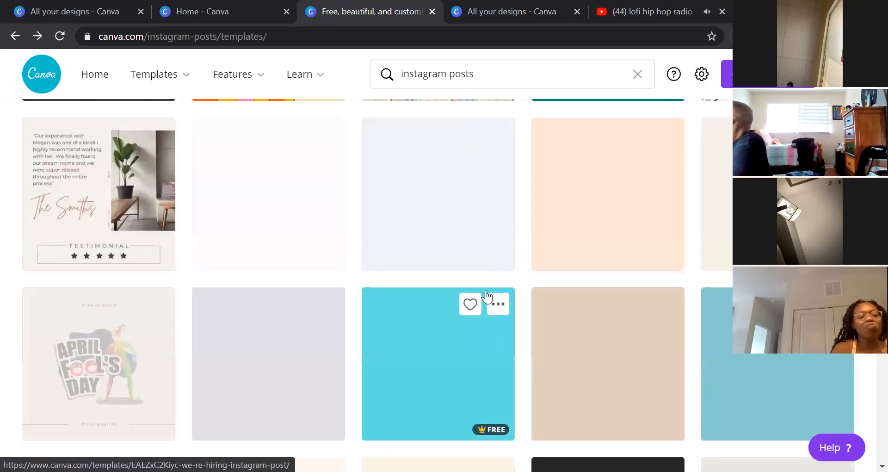
scroll(691, 215, "down", 9)
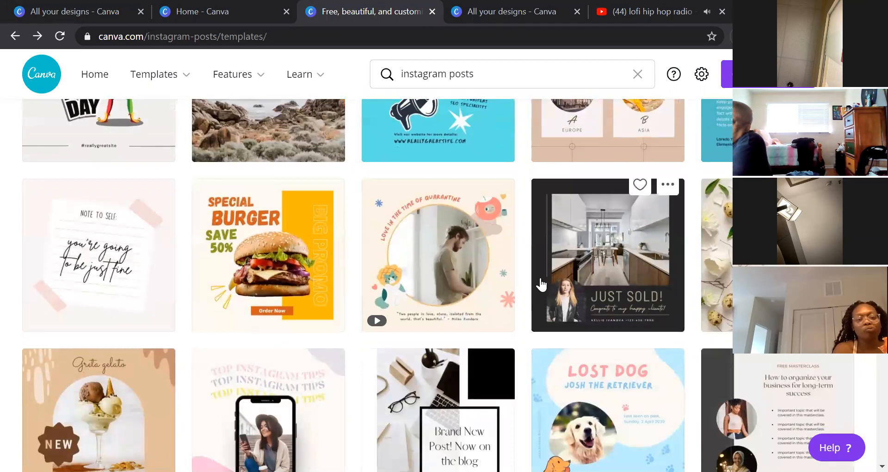
scroll(541, 285, "down", 10)
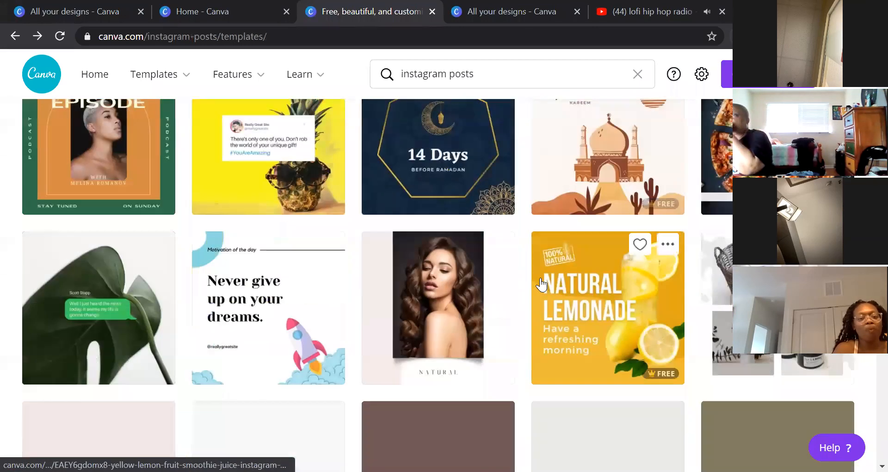
scroll(541, 285, "down", 10)
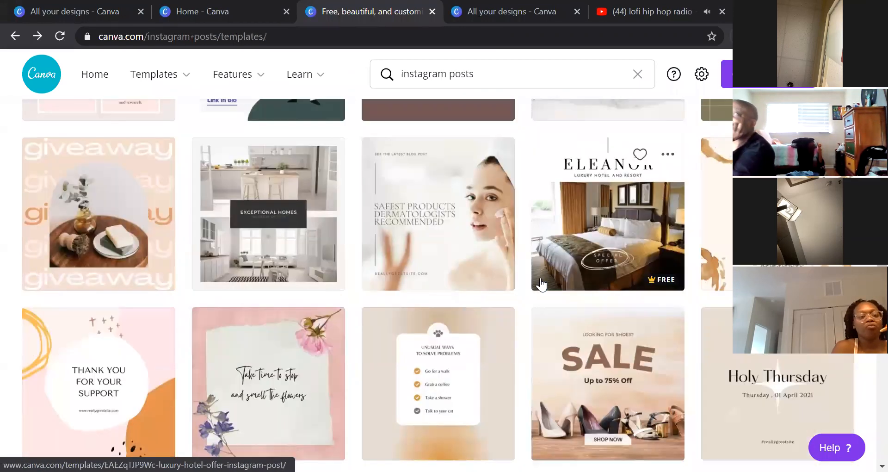
scroll(541, 284, "down", 10)
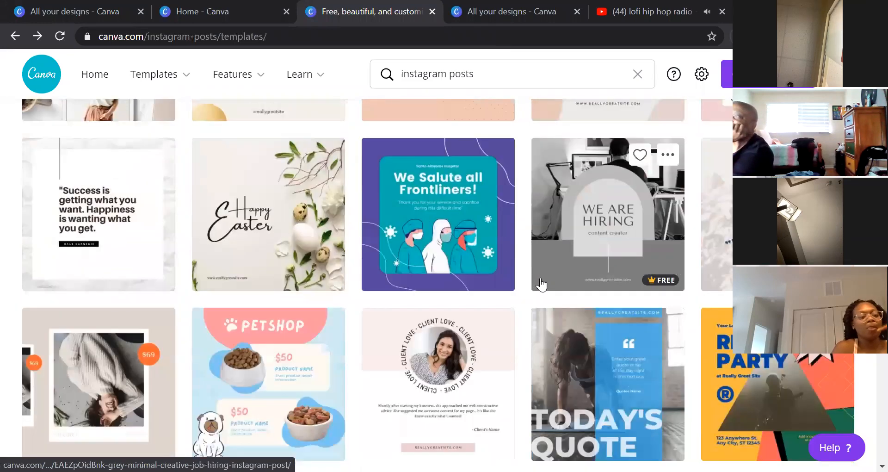
scroll(541, 284, "down", 10)
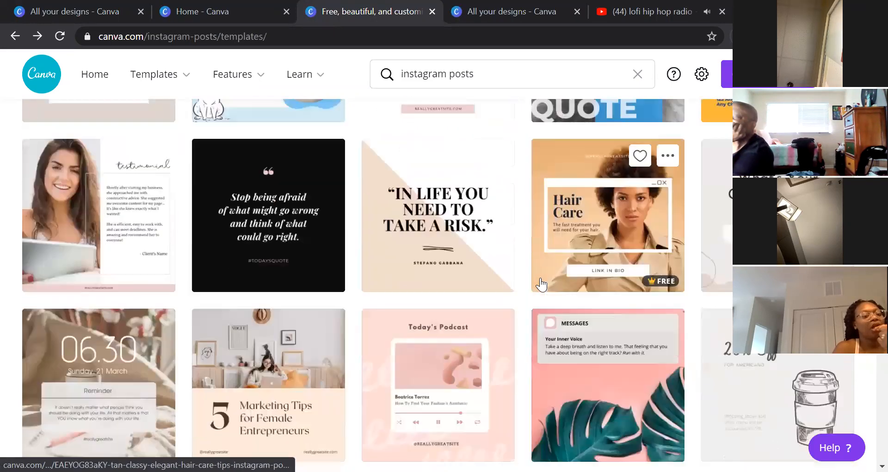
scroll(541, 285, "down", 8)
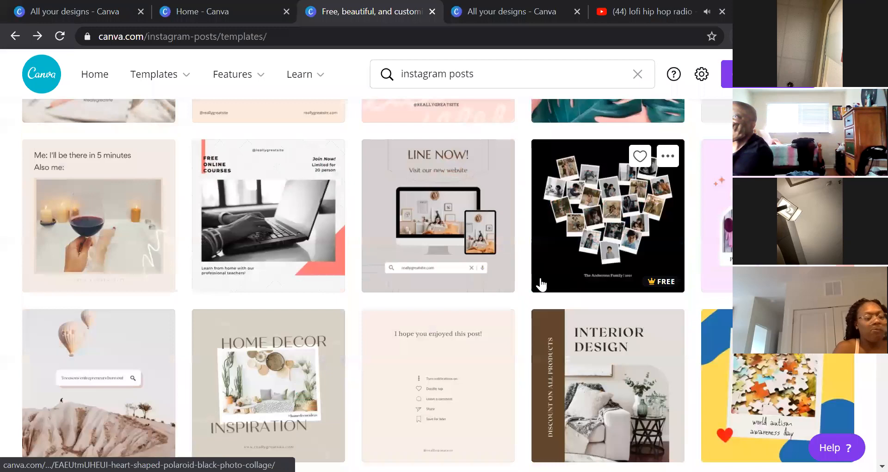
scroll(541, 283, "down", 10)
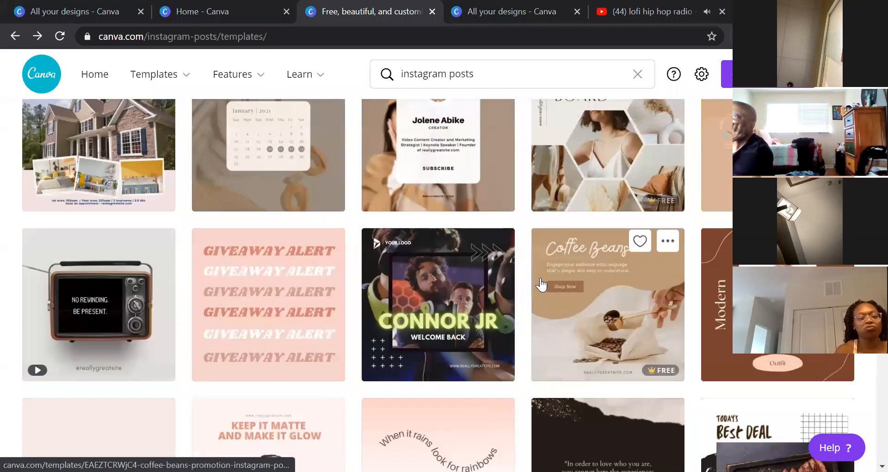
scroll(540, 277, "down", 6)
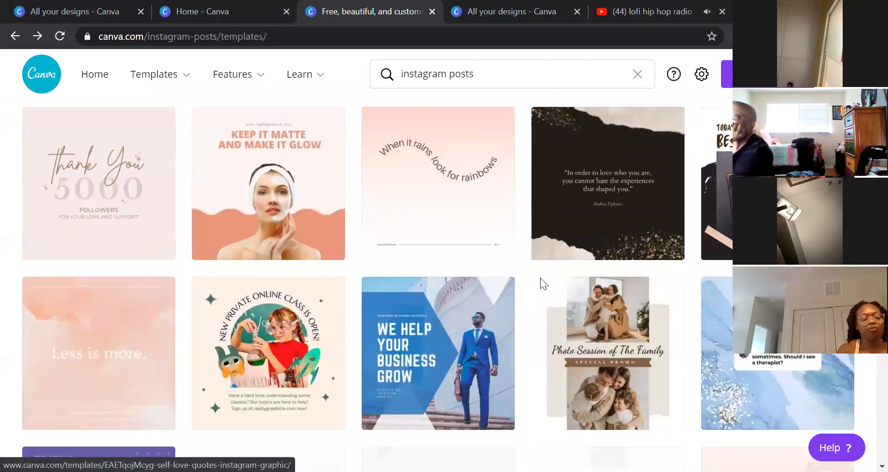
scroll(541, 284, "down", 9)
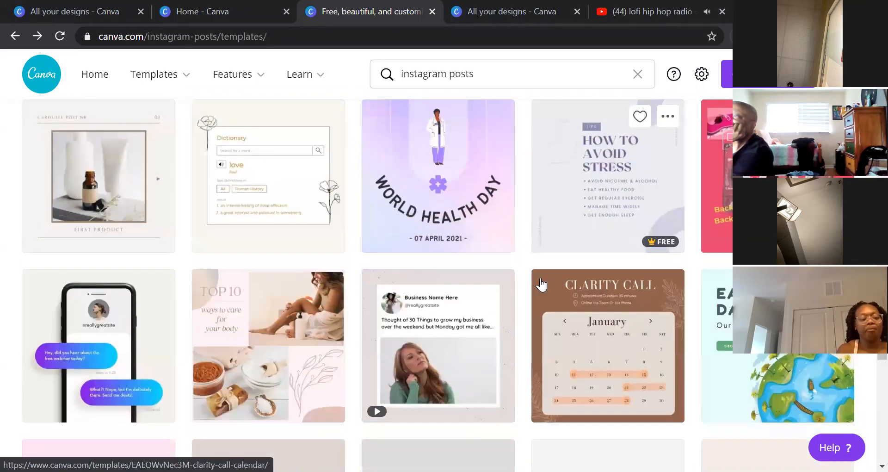
scroll(541, 284, "down", 10)
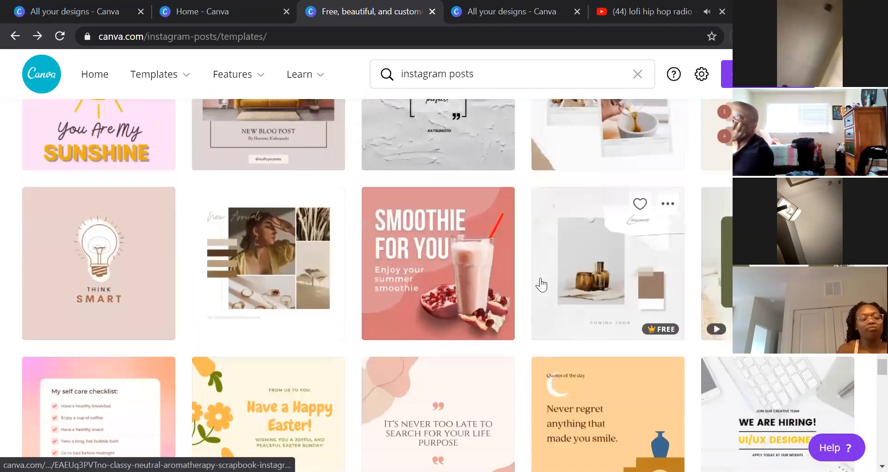
scroll(541, 284, "down", 9)
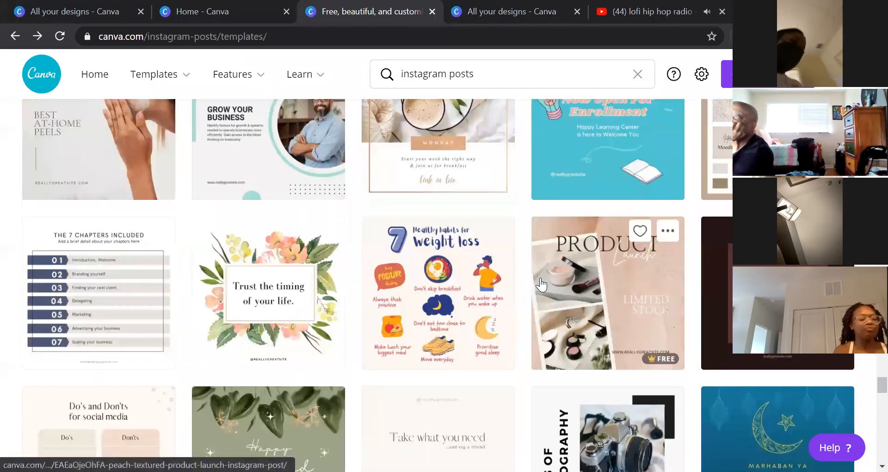
scroll(541, 284, "down", 6)
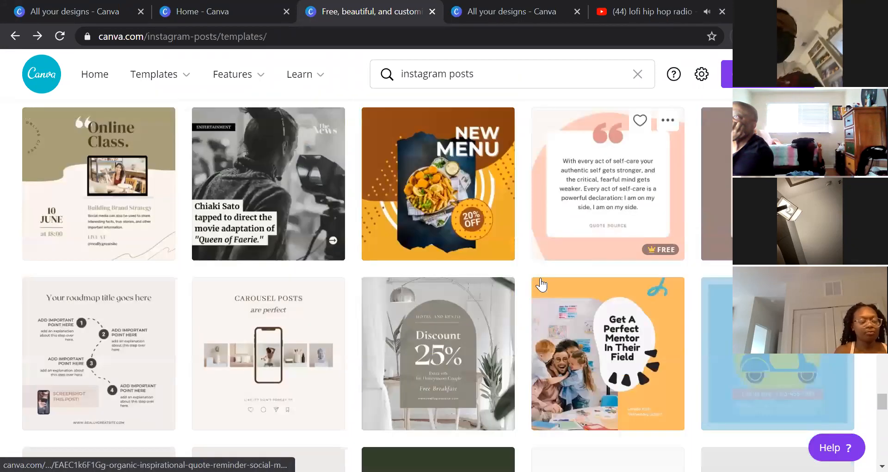
scroll(541, 284, "down", 9)
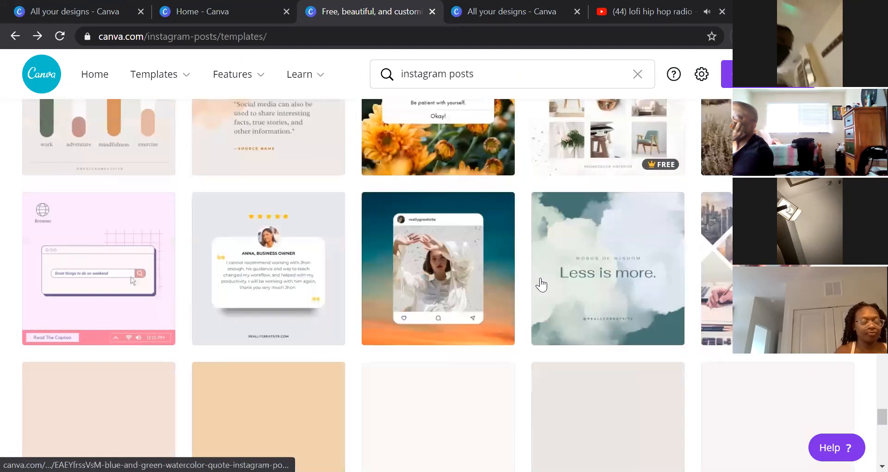
scroll(541, 284, "down", 3)
scroll(541, 284, "up", 4)
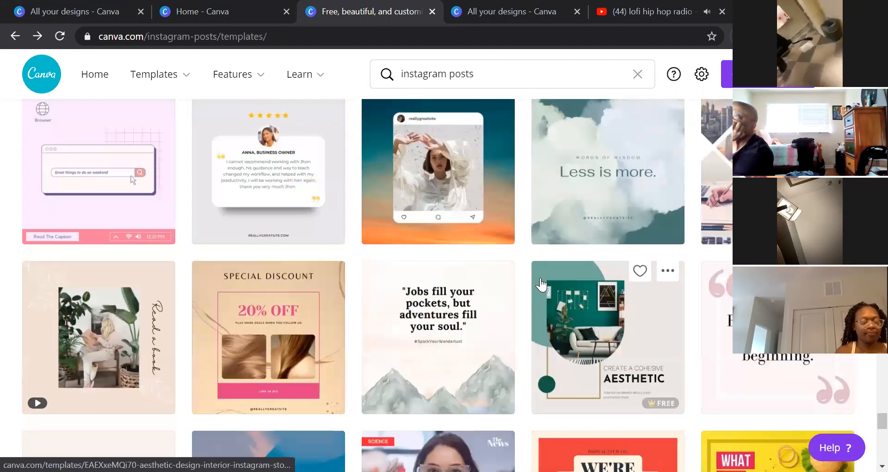
left_click(457, 185)
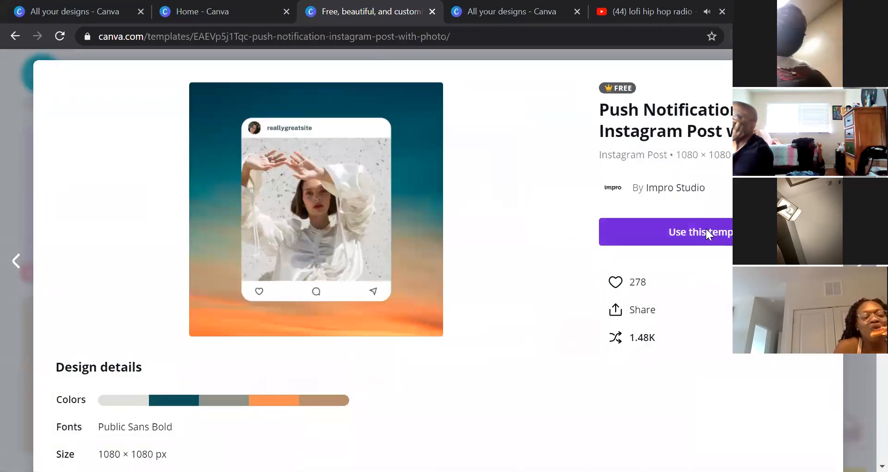
left_click(706, 232)
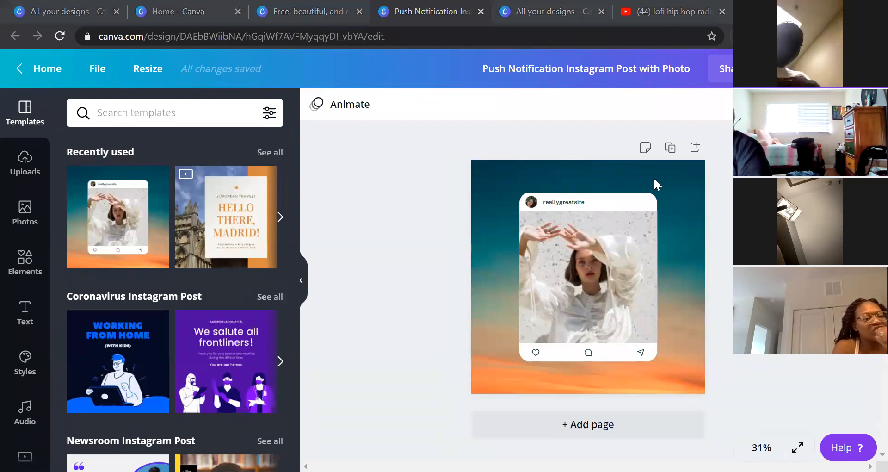
Step: Replace the "reallygreatsite" username above the photo in the post card with the account owner's Instagram handle
left_click(473, 199)
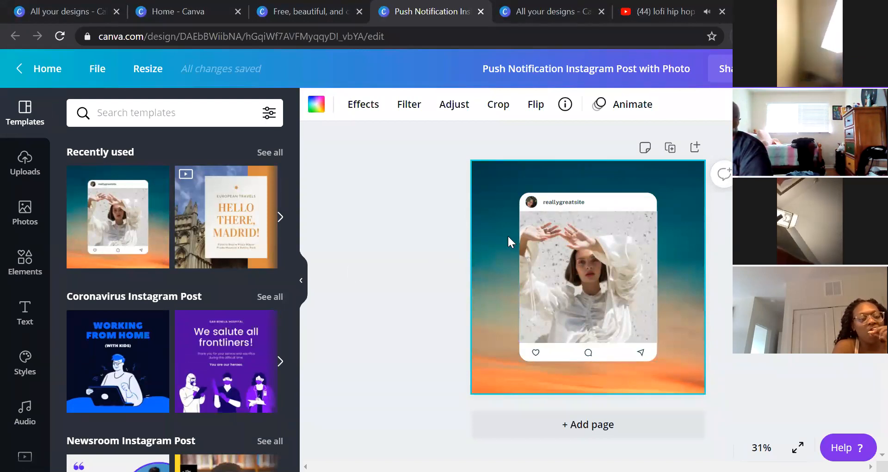
left_click(574, 231)
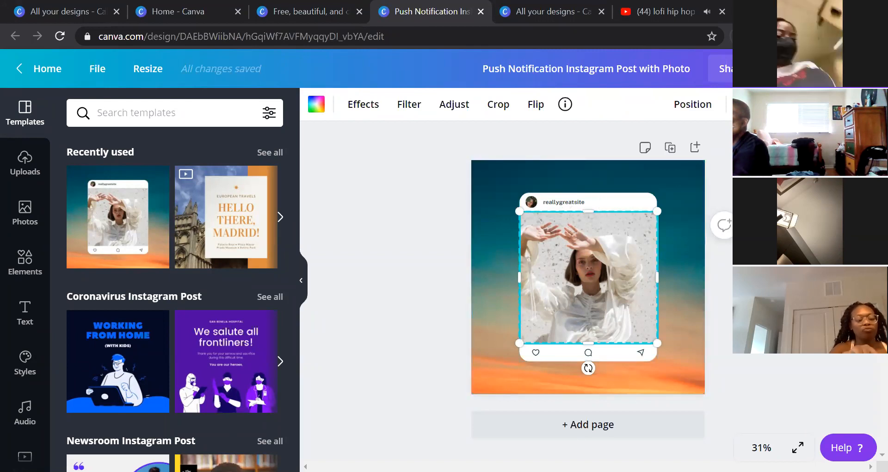
left_click(567, 203)
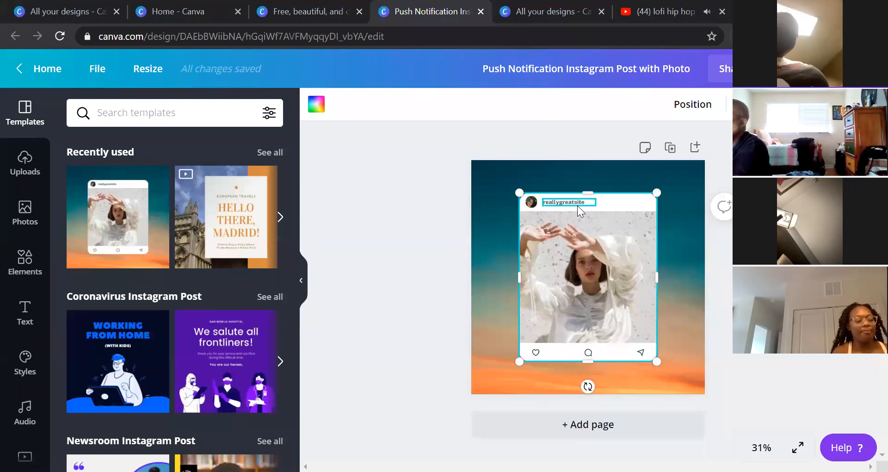
left_click(577, 205)
left_click(581, 205)
left_click(581, 205)
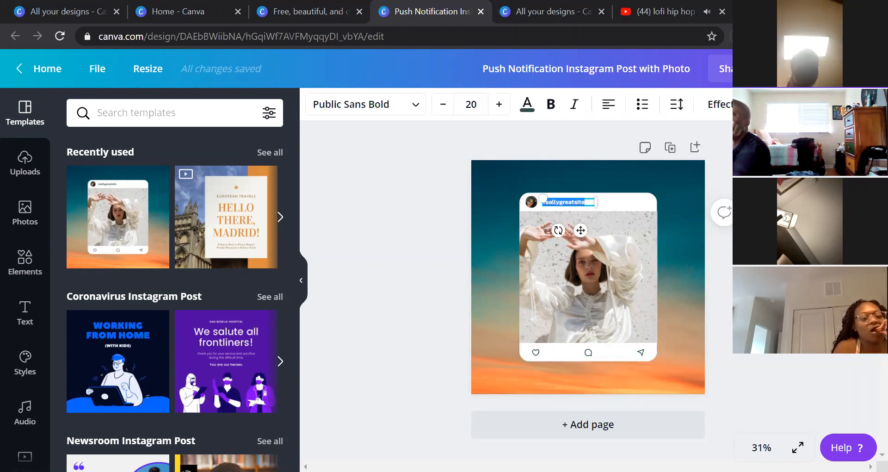
key("BackSpace")
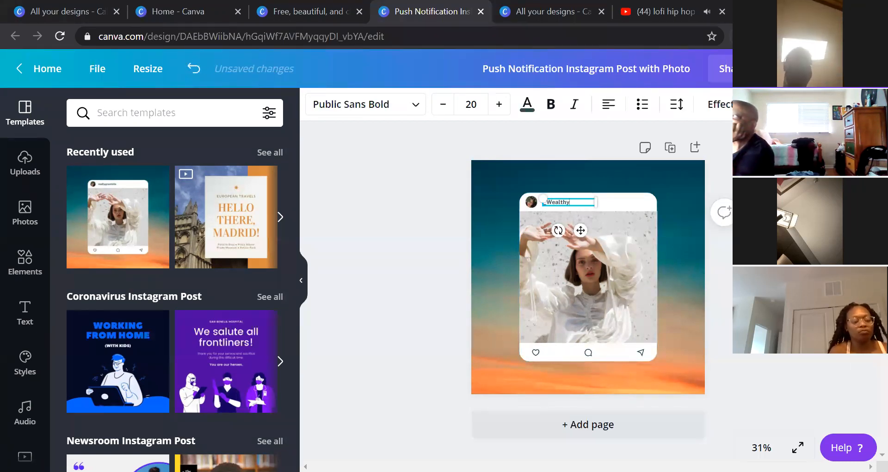
key("Escape")
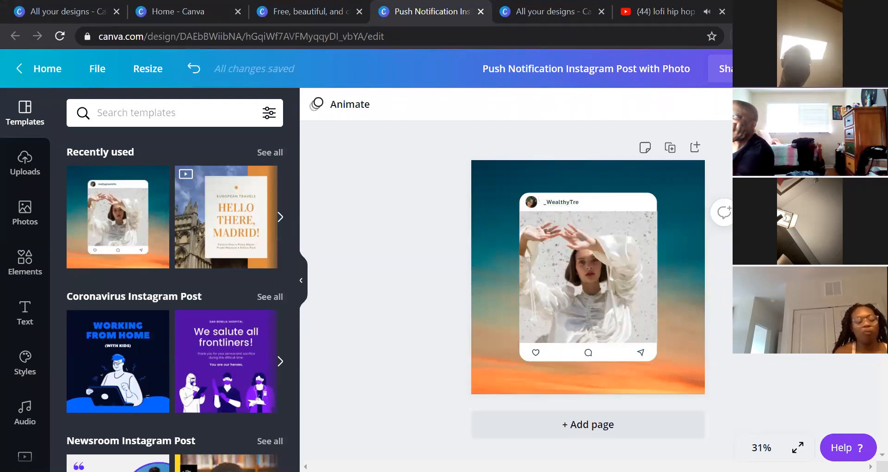
Step: Delete the image from the small round profile picture frame beside the username
left_click(530, 201)
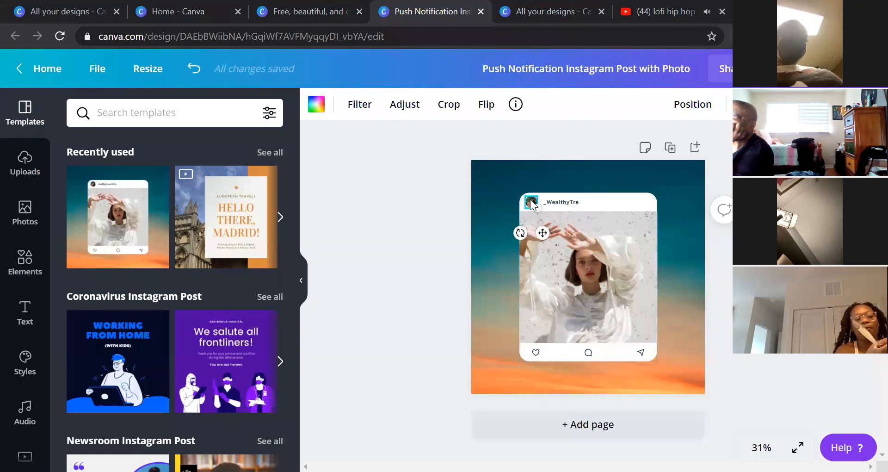
key("Delete")
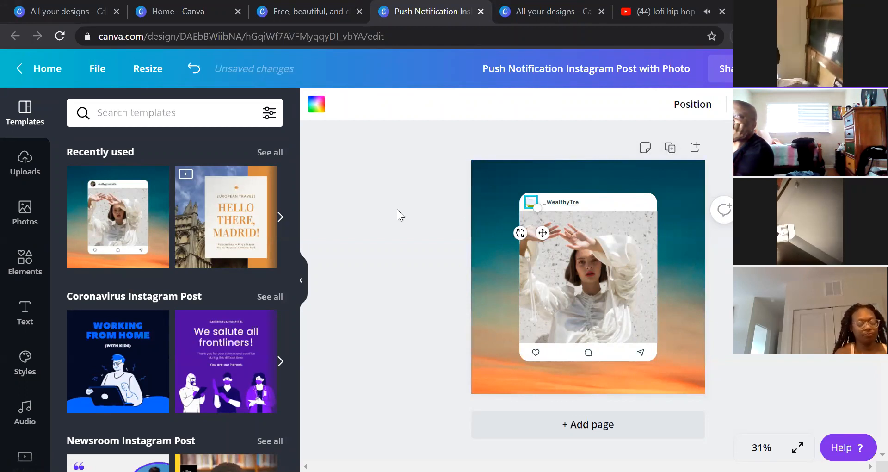
key("Escape")
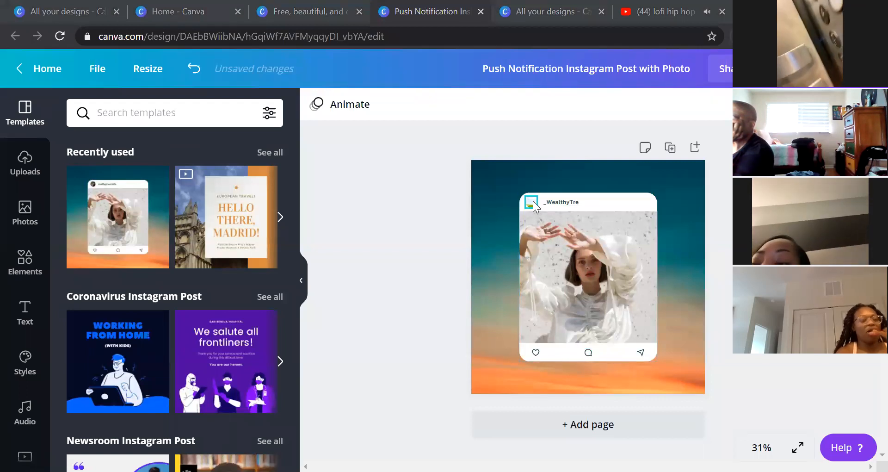
Step: Replace the post card's main photo with the uploaded image of the man standing with crossed arms against a brick wall
left_click(25, 214)
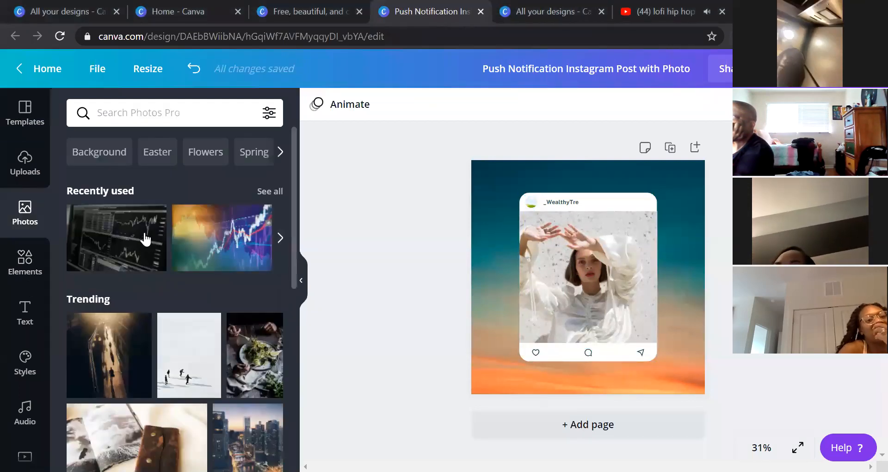
left_click(29, 263)
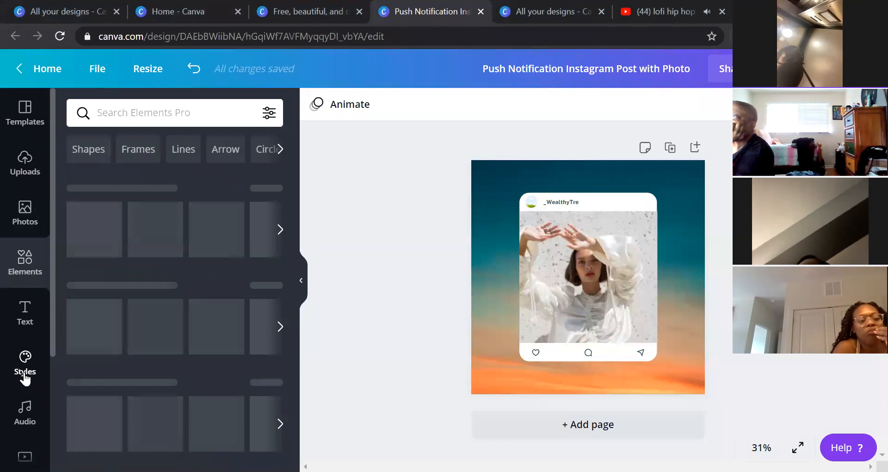
left_click(25, 363)
left_click(26, 165)
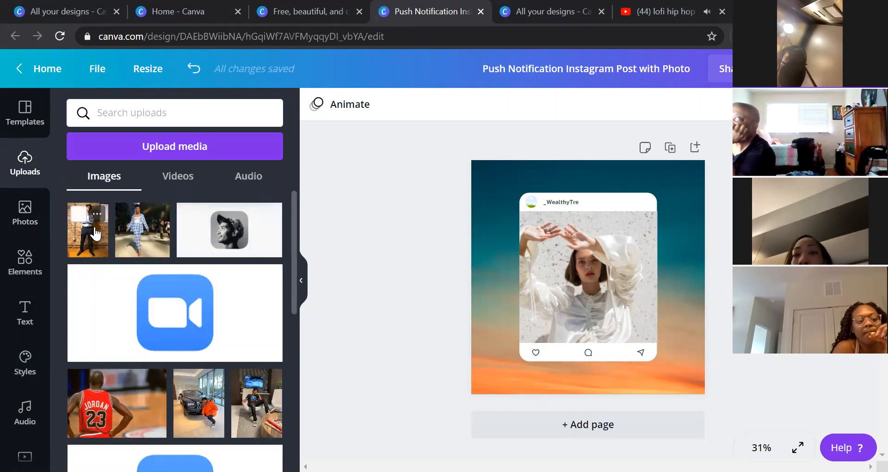
left_click(108, 227)
left_click_drag(625, 229, 533, 204)
left_click(534, 203)
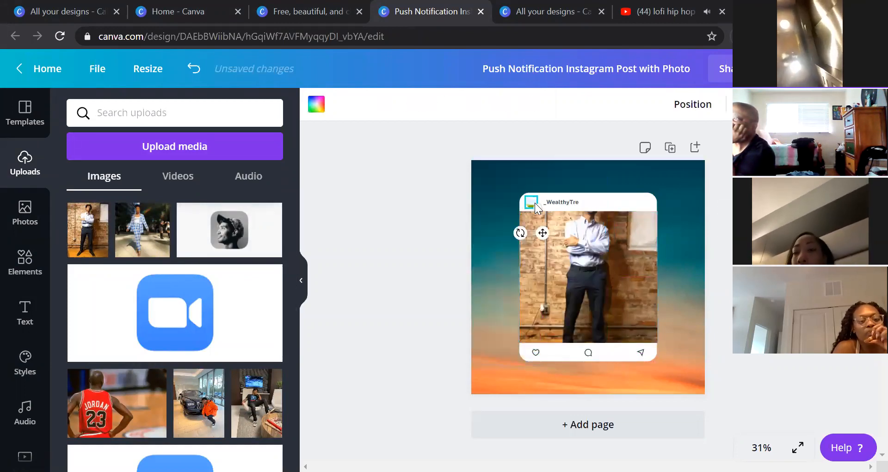
Step: Move the brick wall photo up over the profile picture and username, and send it one layer backward
left_click_drag(600, 250, 620, 289)
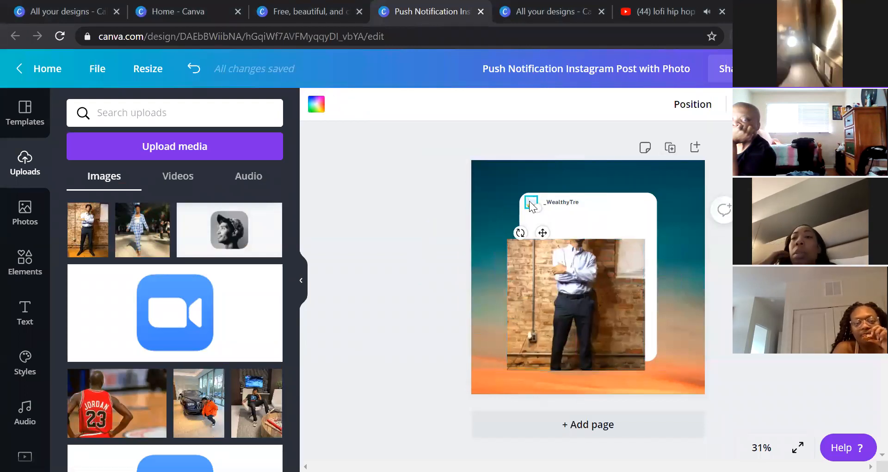
left_click_drag(595, 292, 561, 247)
left_click(709, 111)
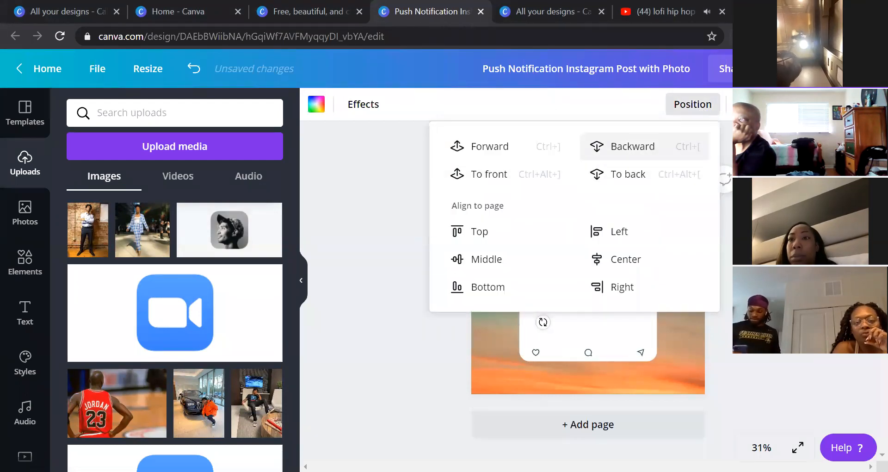
left_click(631, 146)
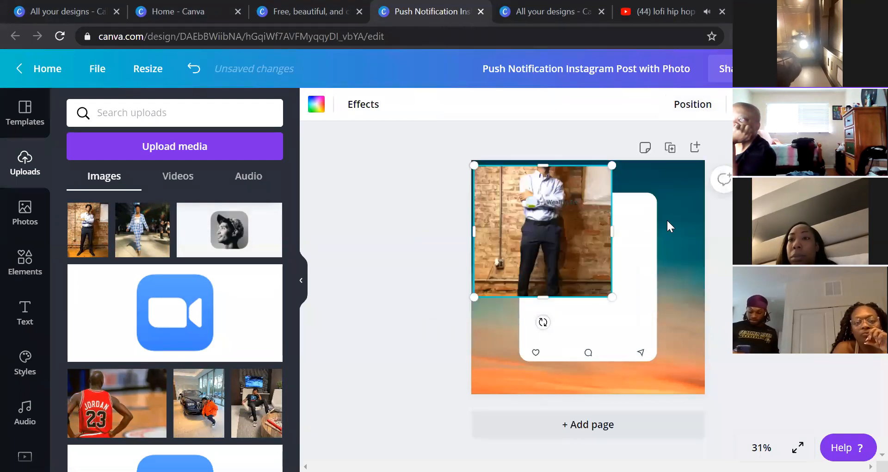
left_click(597, 179)
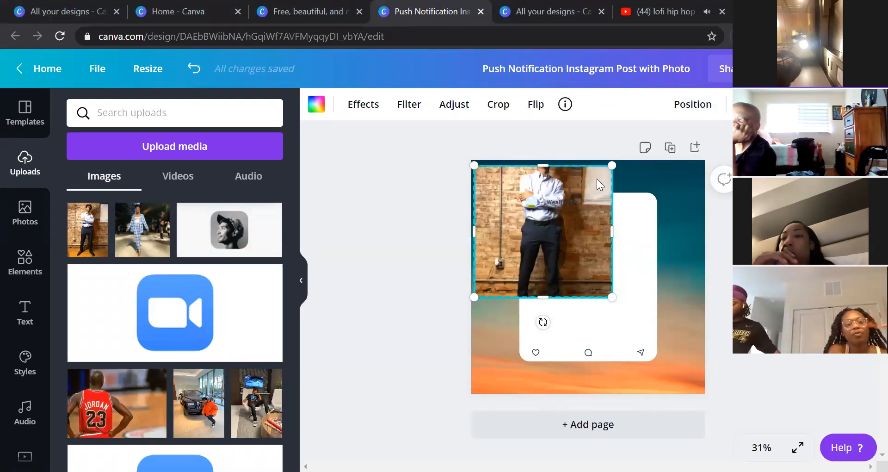
Step: Delete the brick wall photo from the post card's main frame, and delete the emptied frame as well
left_click(497, 109)
left_click(415, 111)
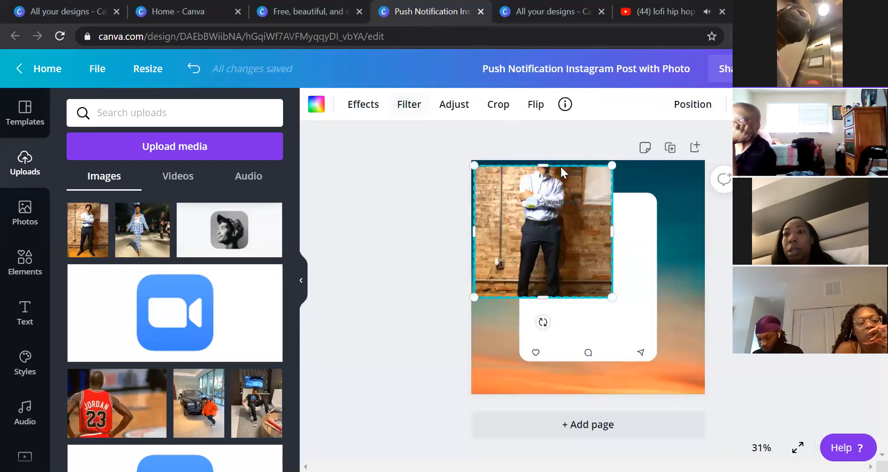
key("Delete")
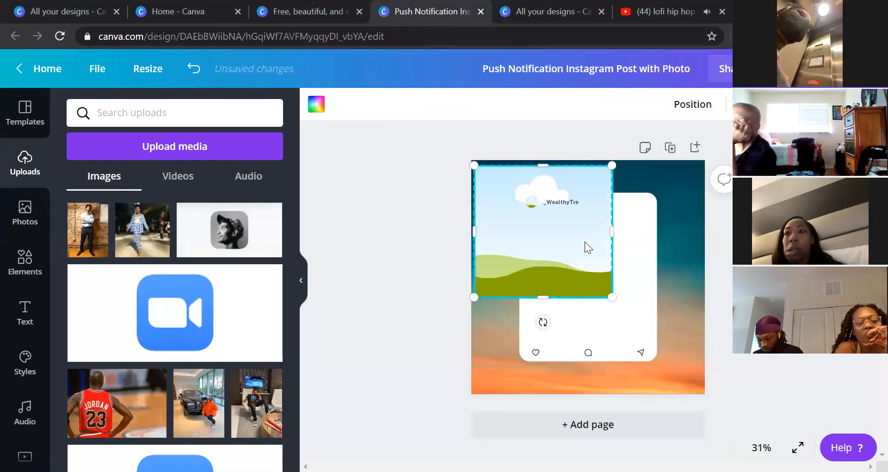
left_click(529, 205)
left_click(562, 181)
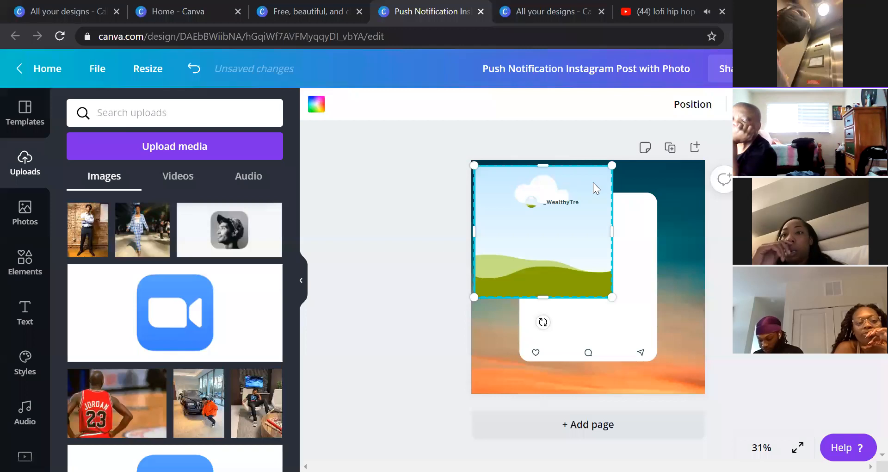
key("Delete")
left_click(607, 266)
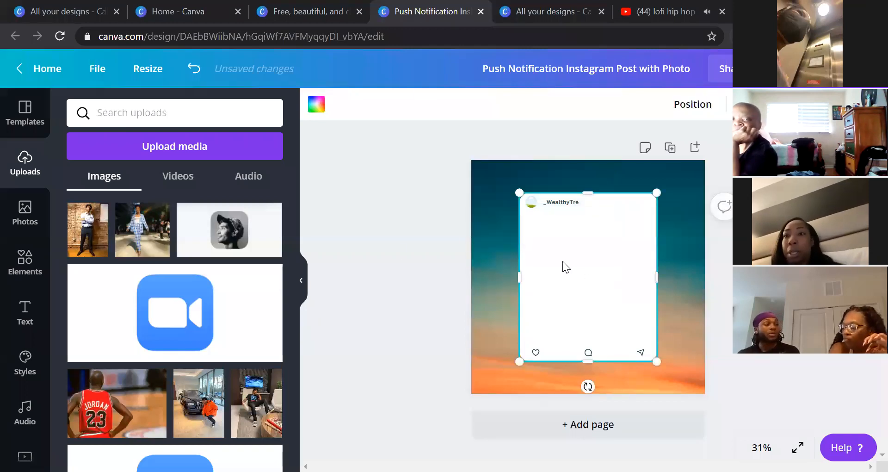
Step: Add the uploaded photo of the man against the brick wall as a loose image and move it below the username
left_click(78, 230)
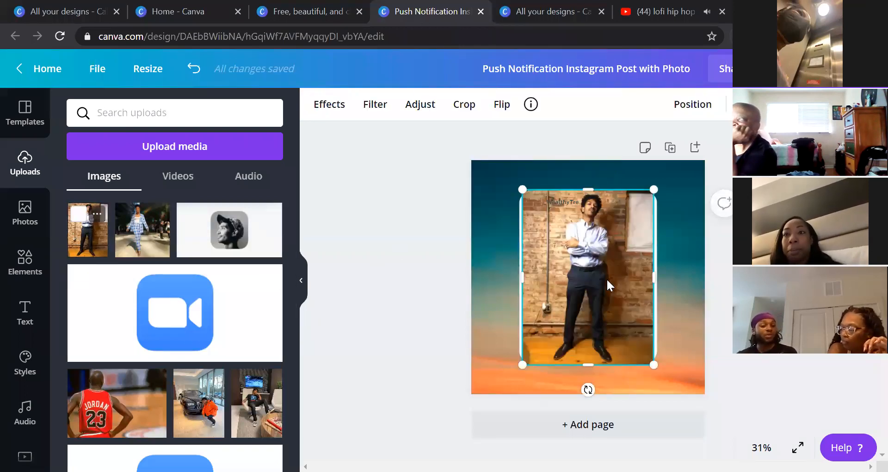
left_click_drag(606, 278, 589, 296)
left_click_drag(504, 209, 535, 251)
left_click_drag(584, 313, 576, 271)
left_click_drag(628, 212, 690, 198)
left_click_drag(604, 265, 592, 302)
double_click(592, 301)
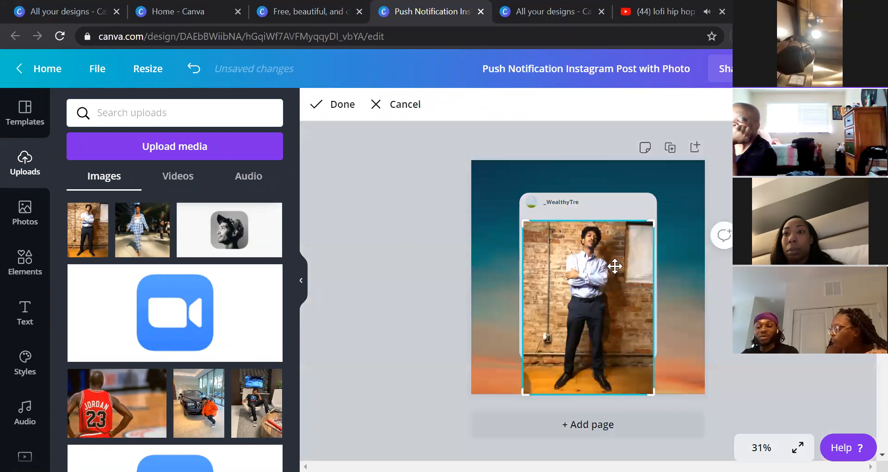
left_click(592, 214)
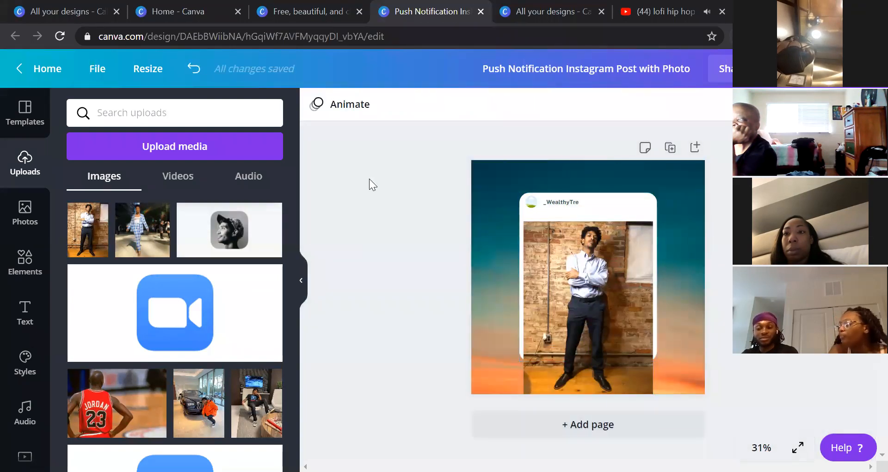
Step: Undo the recent photo and frame edits back to the template's original main photo and profile picture
key("ctrl+z")
key("ctrl+z")
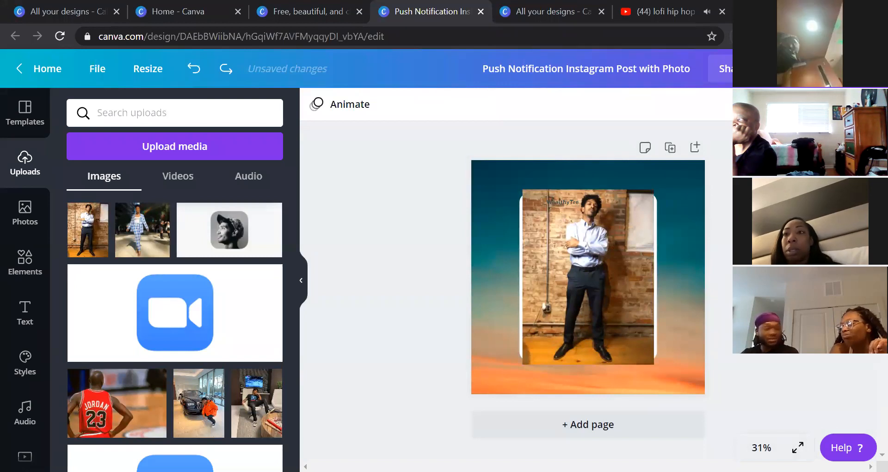
key("ctrl+z")
key("ctrl+z")
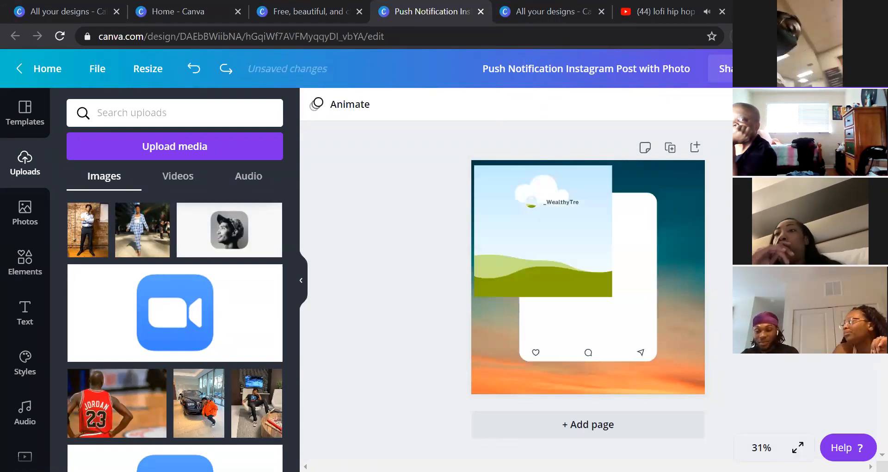
key("ctrl+z")
key("ctrl+z")
key("ctrl+z")
key("ctrl+z")
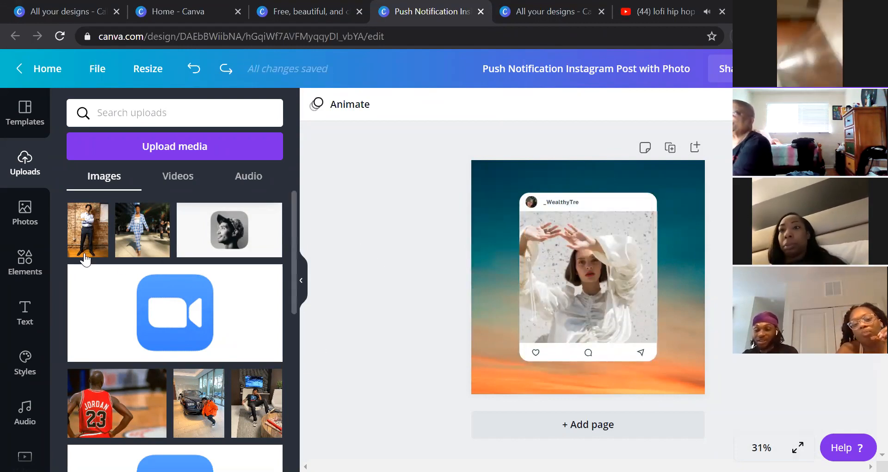
Step: Try to fit the uploaded brick wall photo into the post card's main frame, and undo the placement
left_click(85, 239)
mouse_move(582, 273)
left_mouse_down()
mouse_move(563, 283)
mouse_move(593, 294)
mouse_move(576, 290)
mouse_move(575, 277)
mouse_move(592, 277)
left_mouse_up()
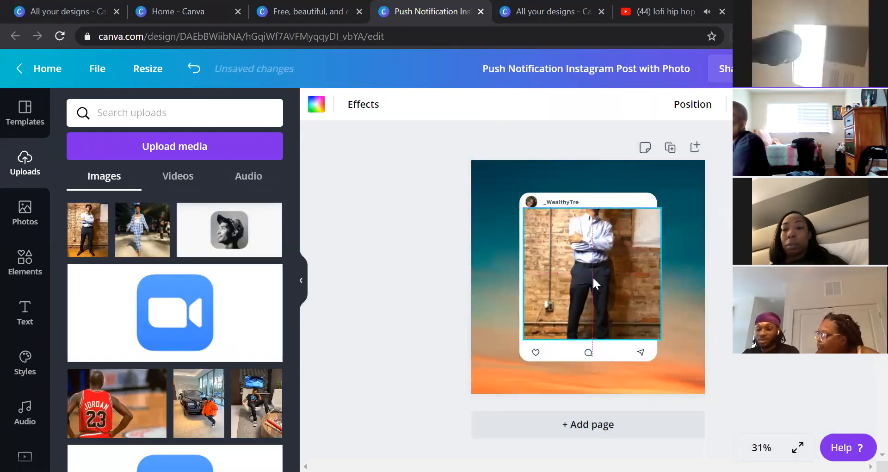
double_click(593, 277)
key("Escape")
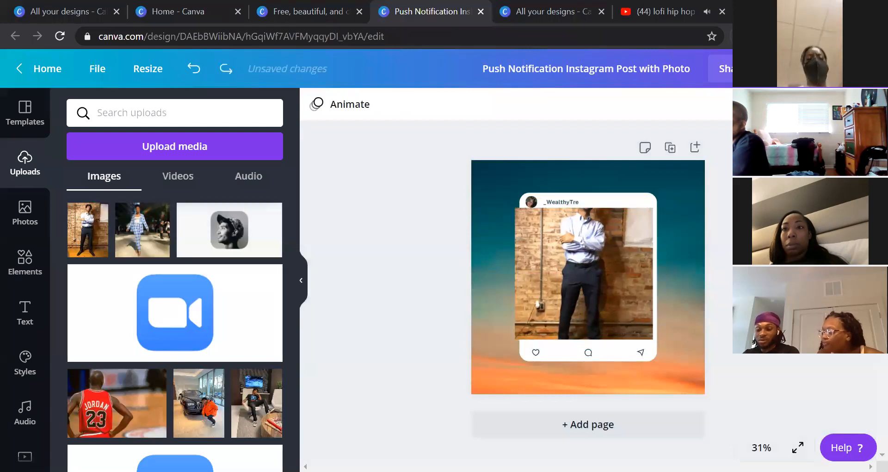
key("ctrl+z")
key("ctrl+z")
key("ctrl+z")
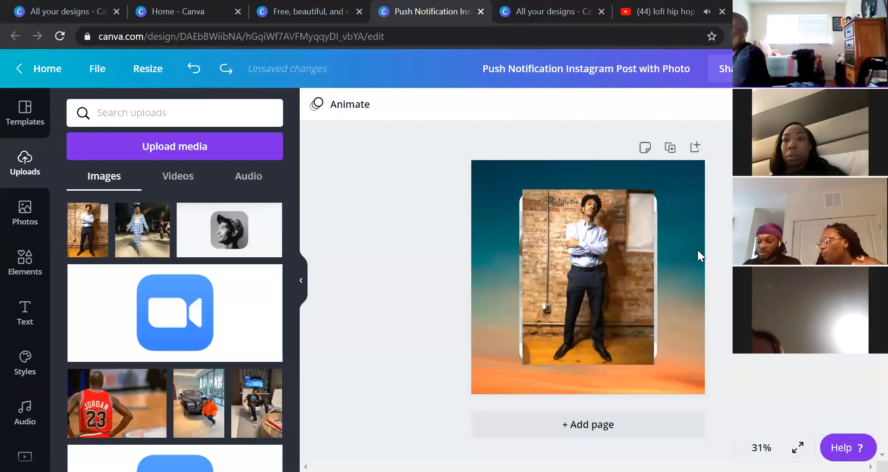
Step: Try to reposition the full-size brick wall photo over the post card, and undo back to the template's original main photo
left_click(617, 334)
left_click_drag(617, 334, 626, 276)
left_click_drag(647, 334, 717, 400)
key("ctrl+z")
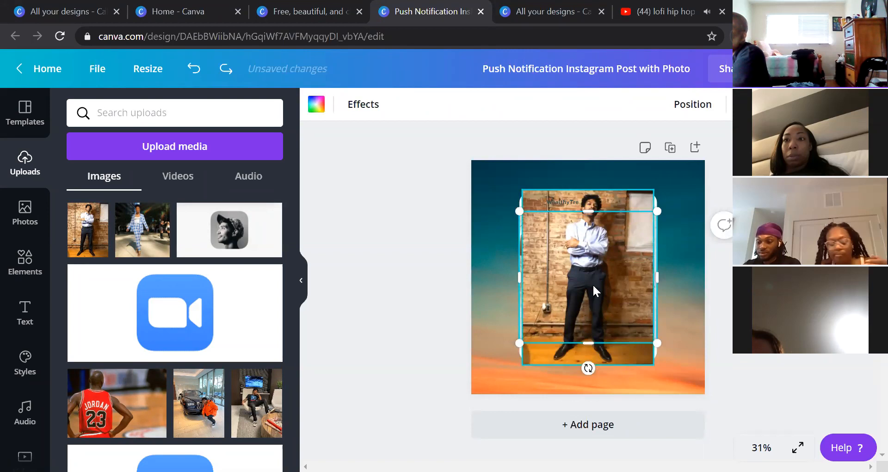
key("ctrl+z")
key("ctrl+z")
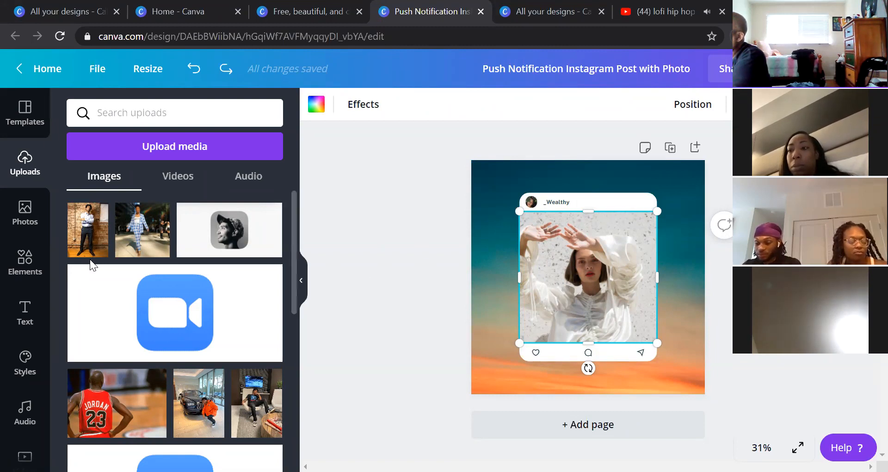
Step: Add the uploaded brick wall photo, crop off the man's lower legs, and place it in the post card's main frame
left_click(87, 245)
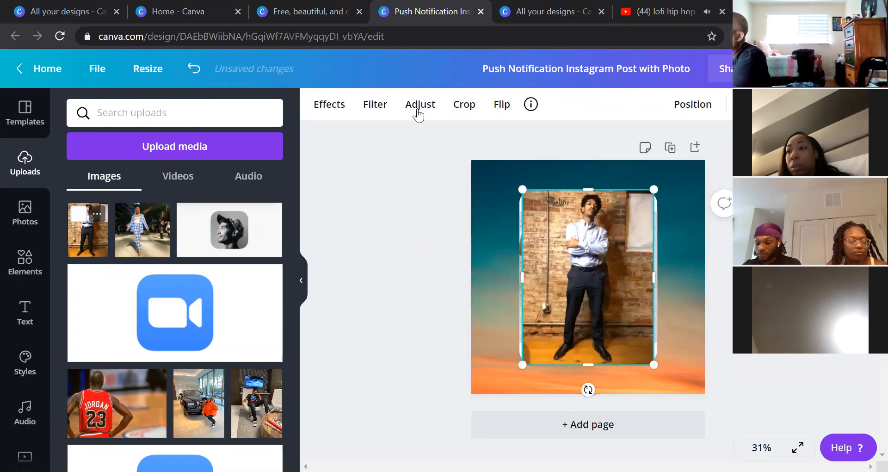
left_click(453, 104)
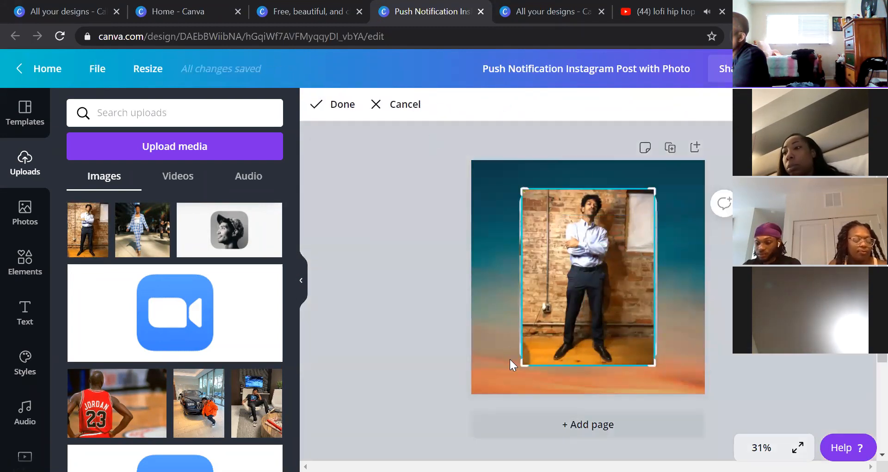
left_click_drag(522, 359, 518, 315)
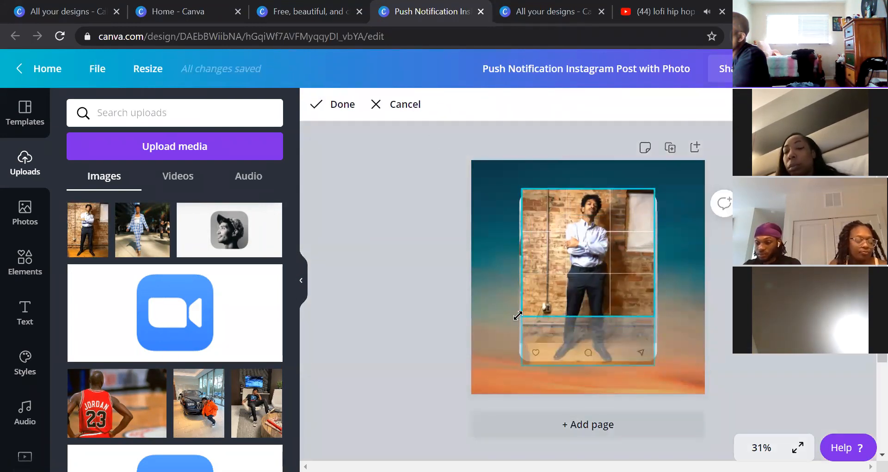
left_click(343, 104)
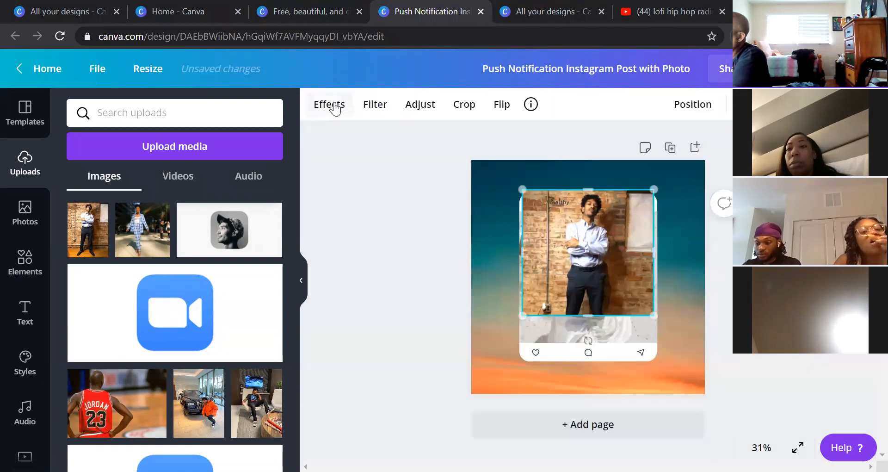
left_click_drag(606, 251, 598, 292)
left_click(659, 287)
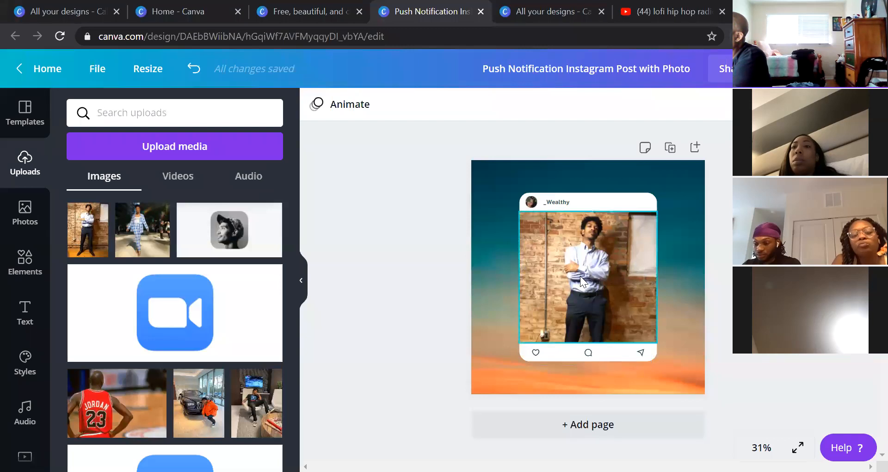
Step: Complete the username above the photo with the rest of the account owner's Instagram handle
left_click(566, 204)
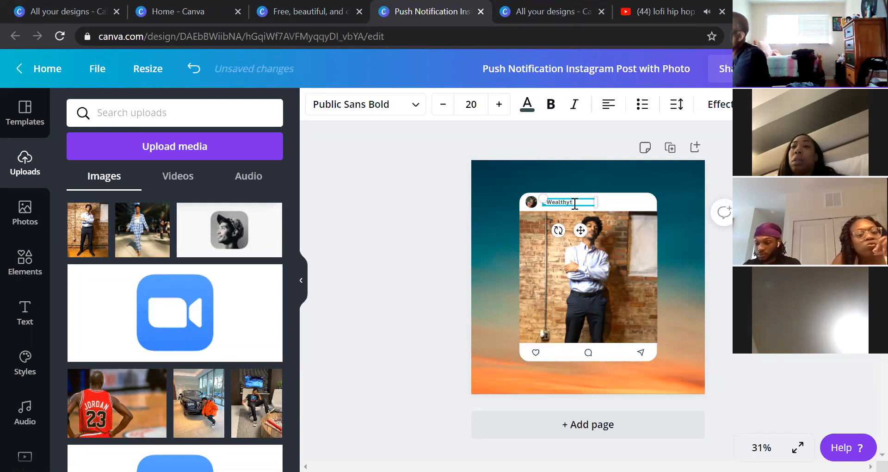
left_click(709, 229)
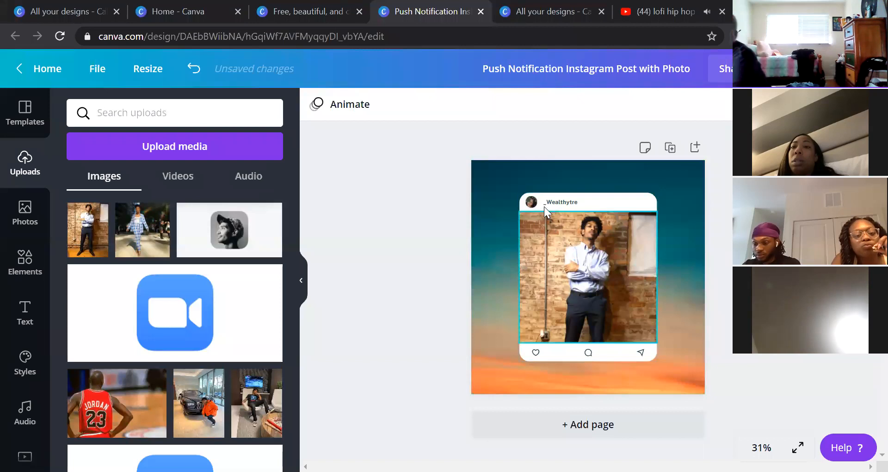
left_click(479, 231)
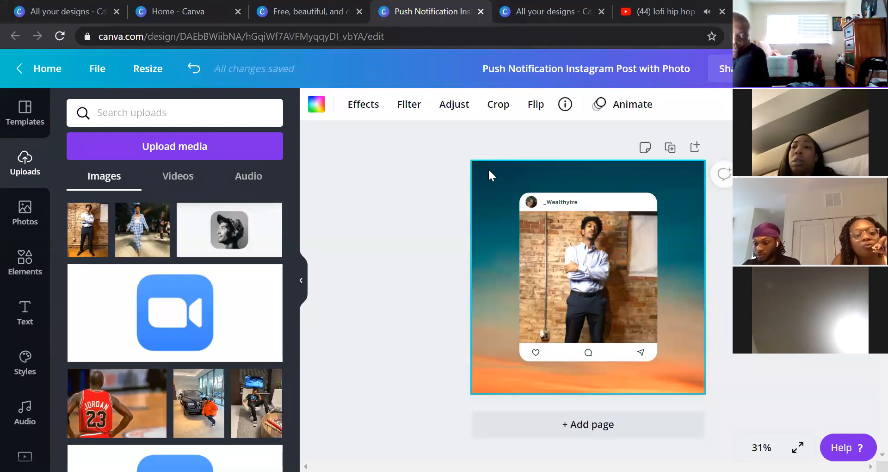
left_click(707, 188)
left_click(626, 207)
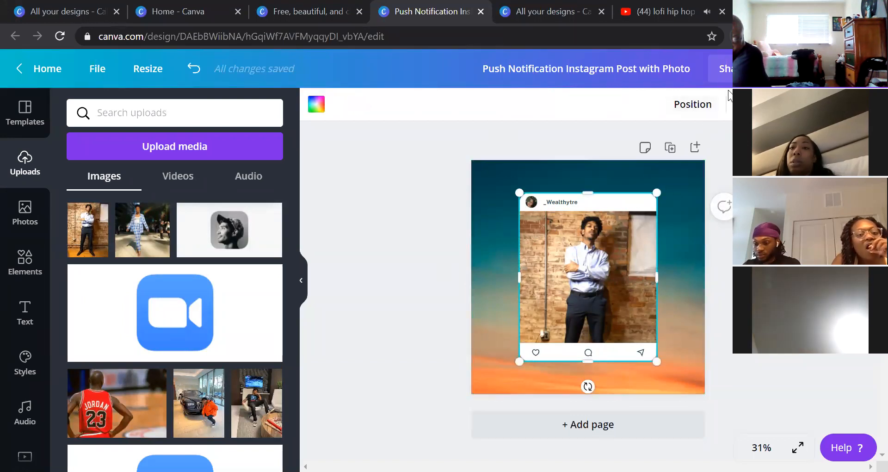
left_click(699, 107)
key("Escape")
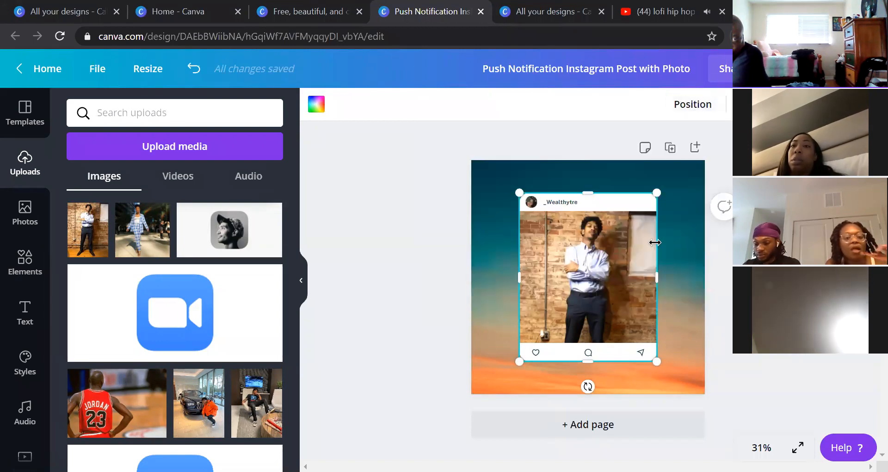
left_click(681, 212)
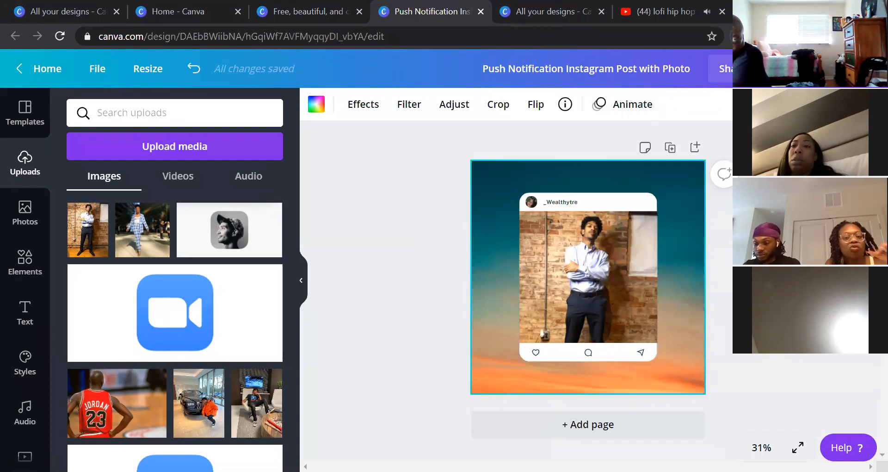
left_click(459, 204)
left_click(513, 189)
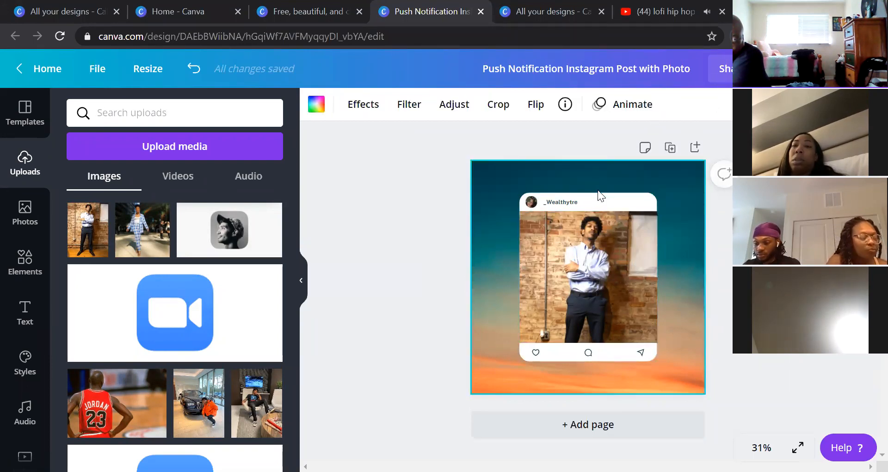
Step: Bring the white post card forward one layer, and send it backward again
left_click(608, 196)
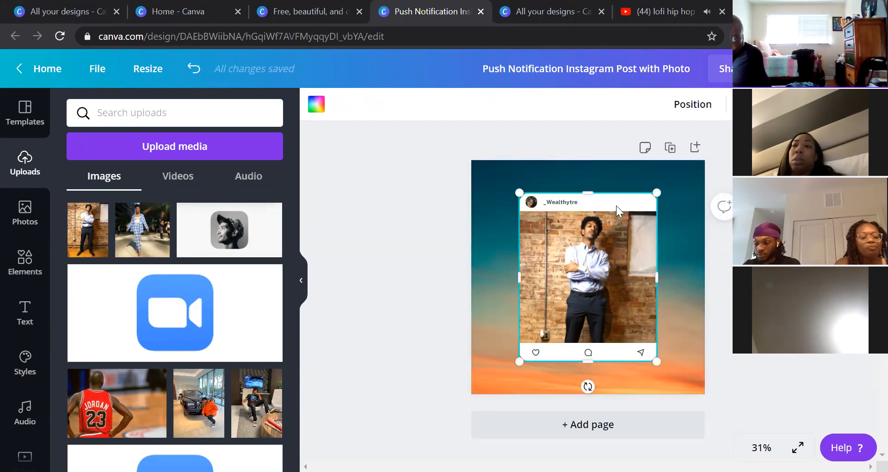
left_click(698, 109)
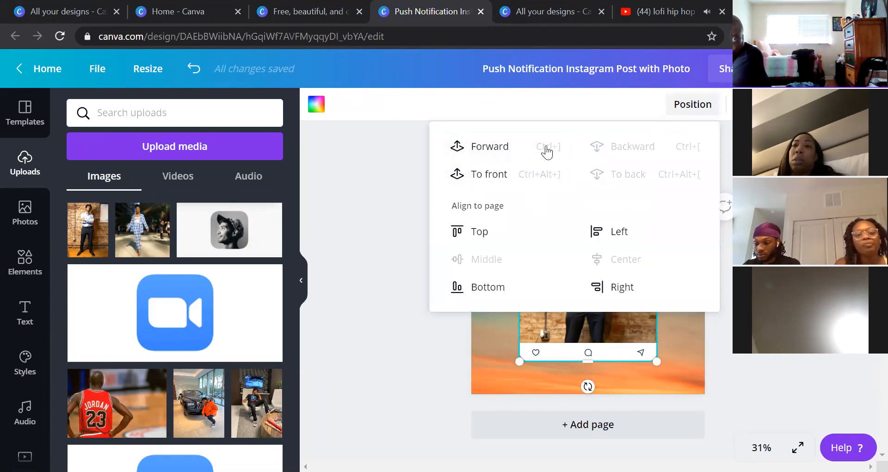
left_click(532, 151)
left_click(620, 148)
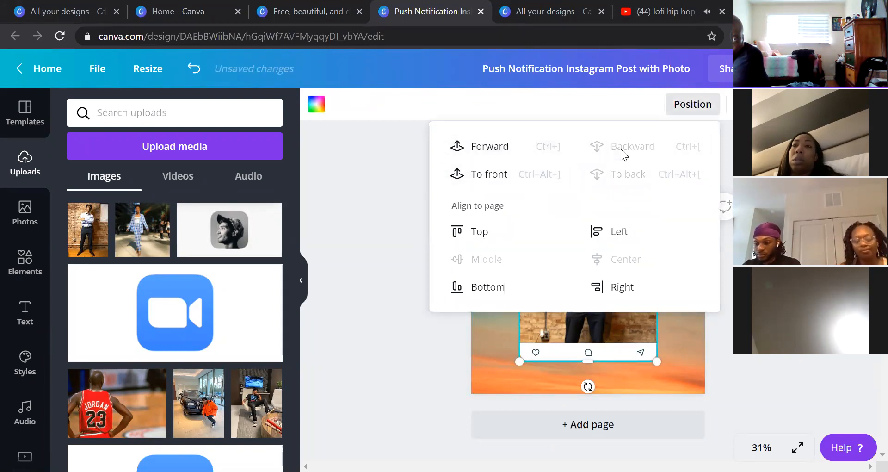
Step: Send the post card's main photo backward one layer behind the white card
left_click(623, 324)
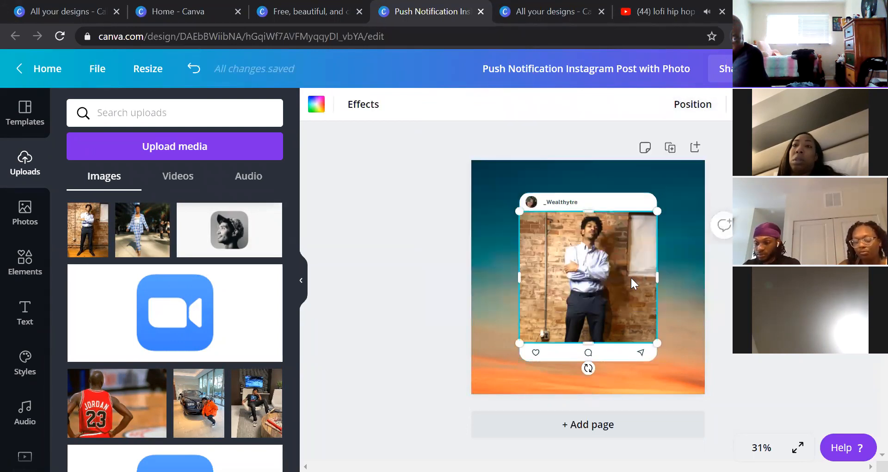
left_click(683, 110)
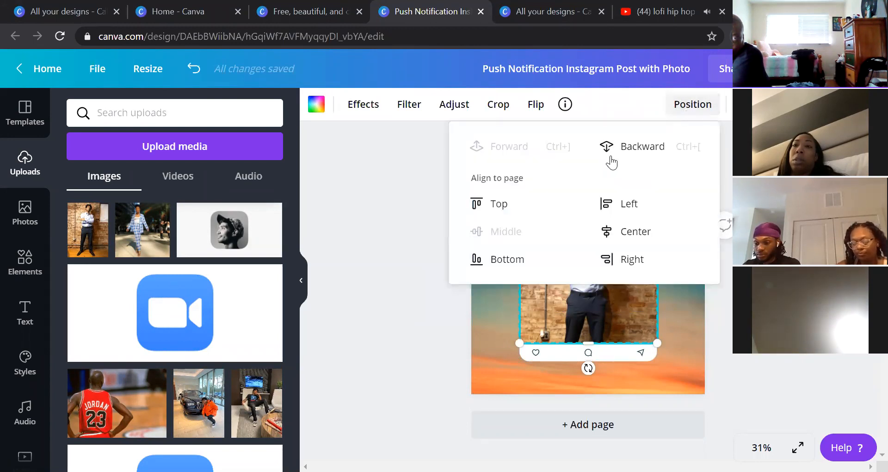
left_click(620, 146)
left_click(576, 296)
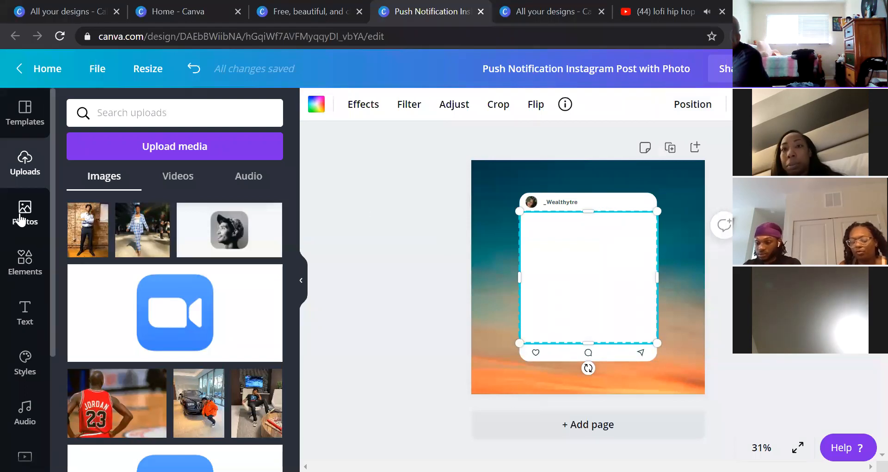
Step: Browse the Instagram post template categories in the template library
left_click(22, 131)
scroll(177, 279, "down", 8)
scroll(178, 282, "up", 9)
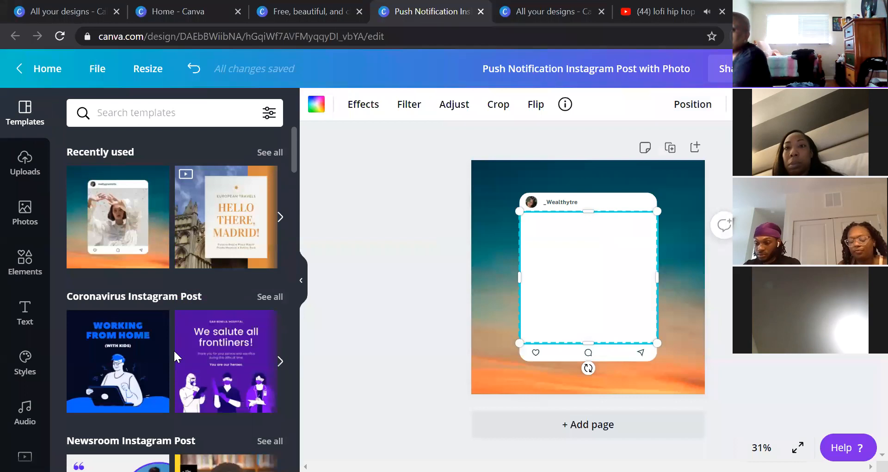
scroll(174, 349, "down", 2)
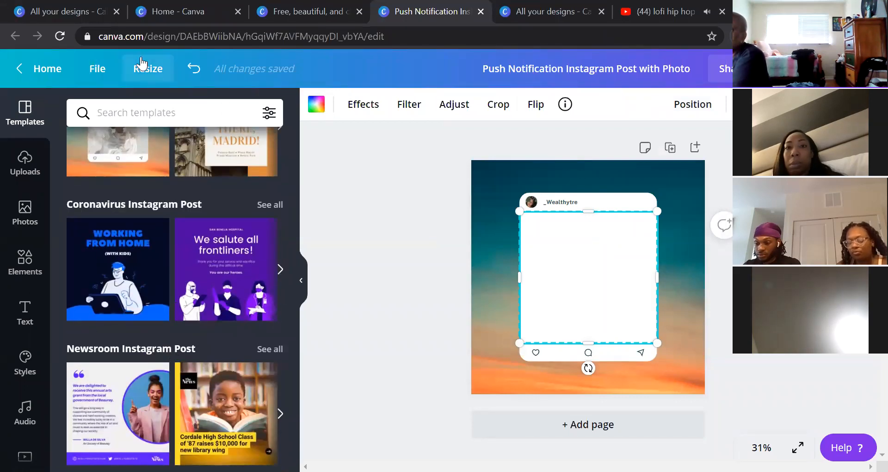
Step: Open the Second Quarter Digi-Fest basketball flyer from the list of all designs
left_click(528, 7)
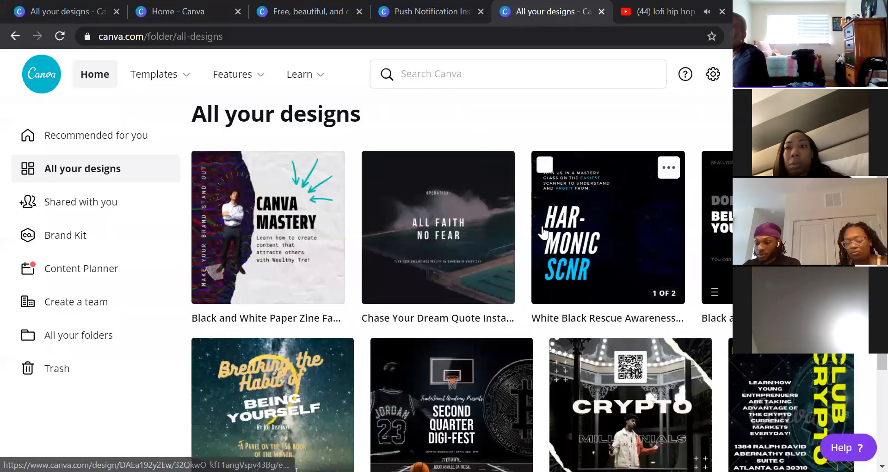
scroll(541, 227, "down", 3)
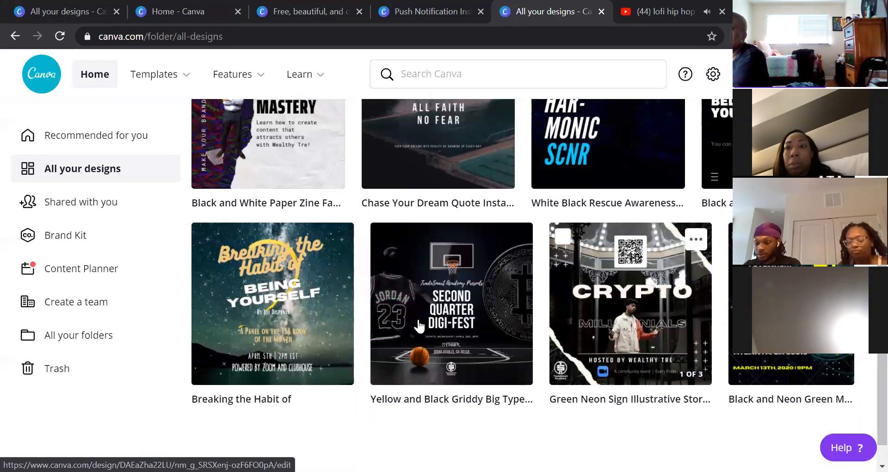
left_click(418, 321)
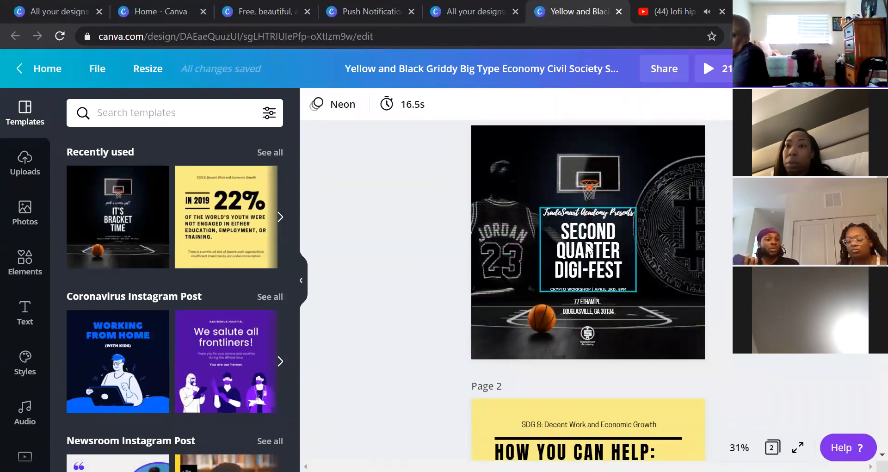
Step: Move the Bitcoin coin image on page 1 inward so that it overlaps the edge of the headline text
left_click(585, 226)
left_click(586, 227)
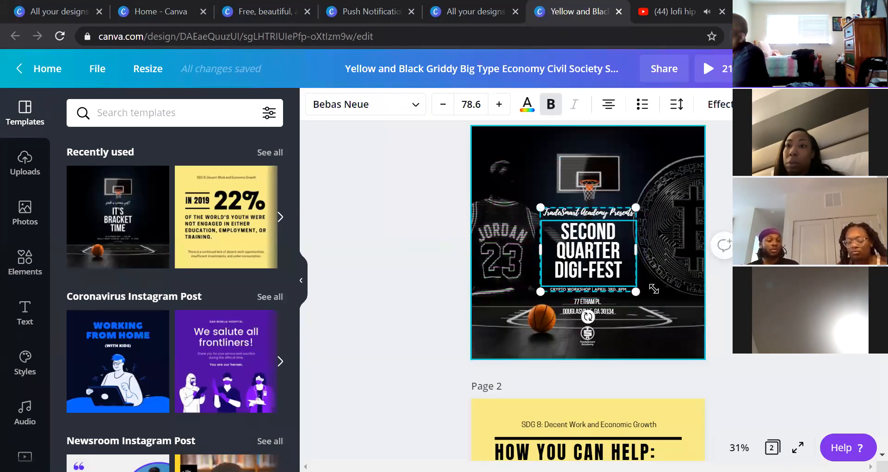
left_click(686, 244)
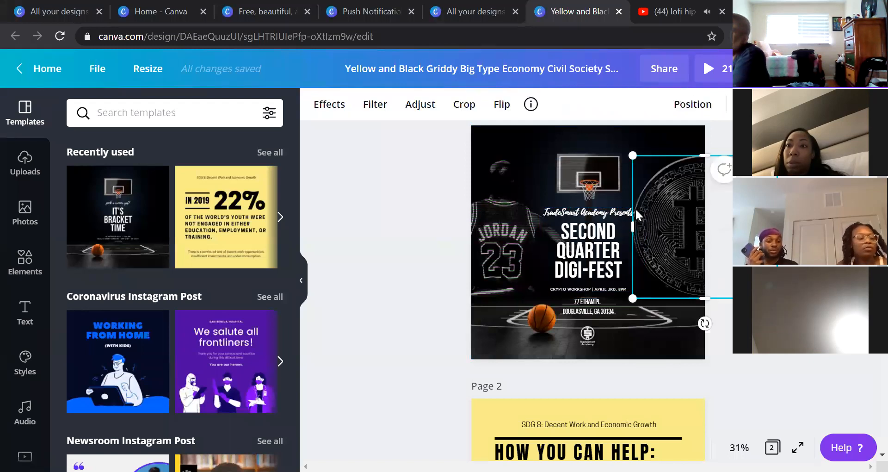
left_click_drag(675, 228, 717, 221)
left_click(646, 138)
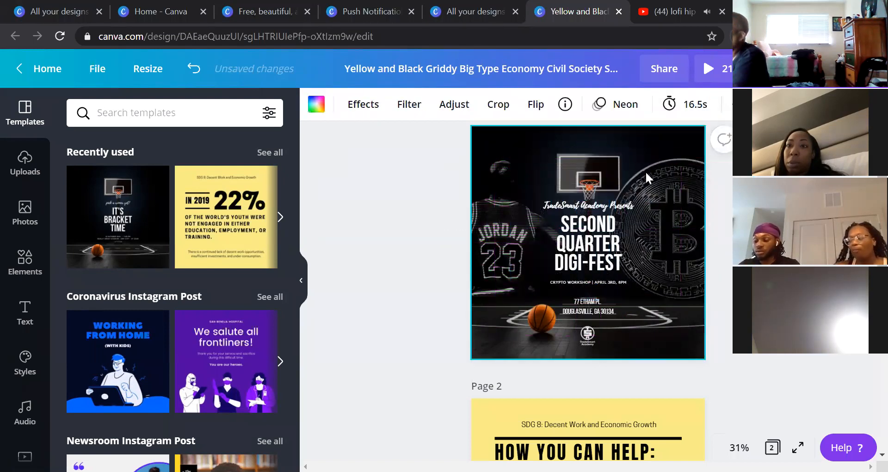
Step: Bring the Bitcoin coin image to the front of the flyer and make it fully opaque
left_click(667, 212)
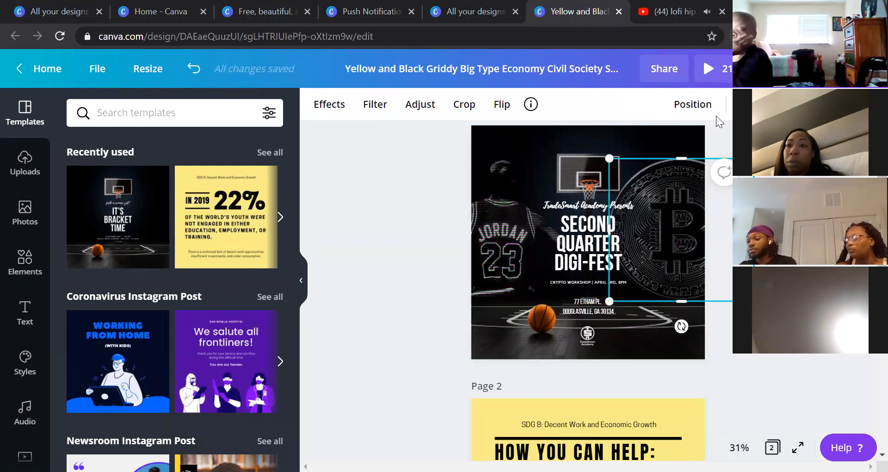
left_click(697, 106)
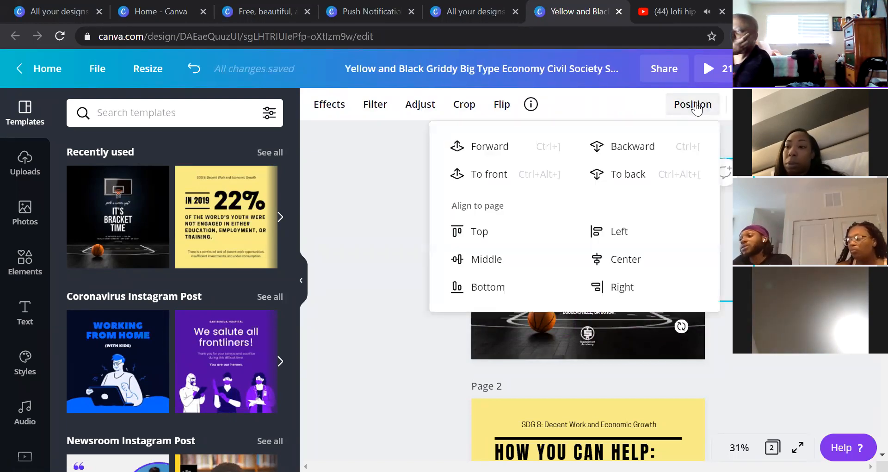
left_click(529, 176)
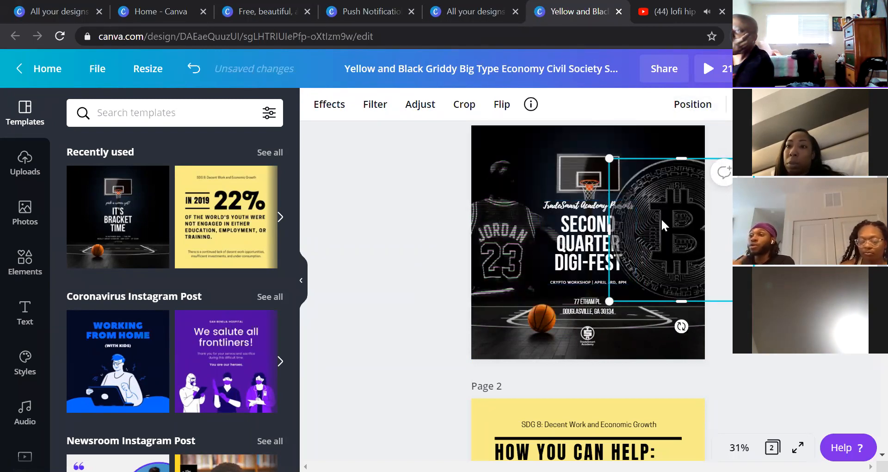
left_click(743, 105)
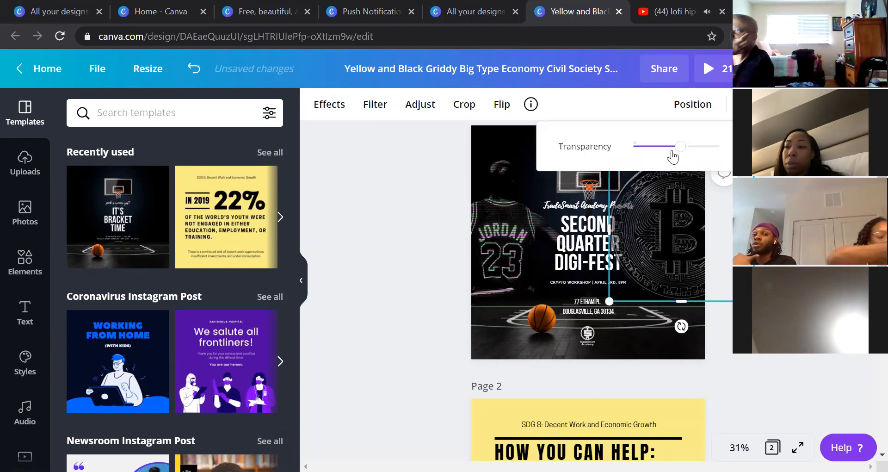
left_click_drag(671, 153, 719, 146)
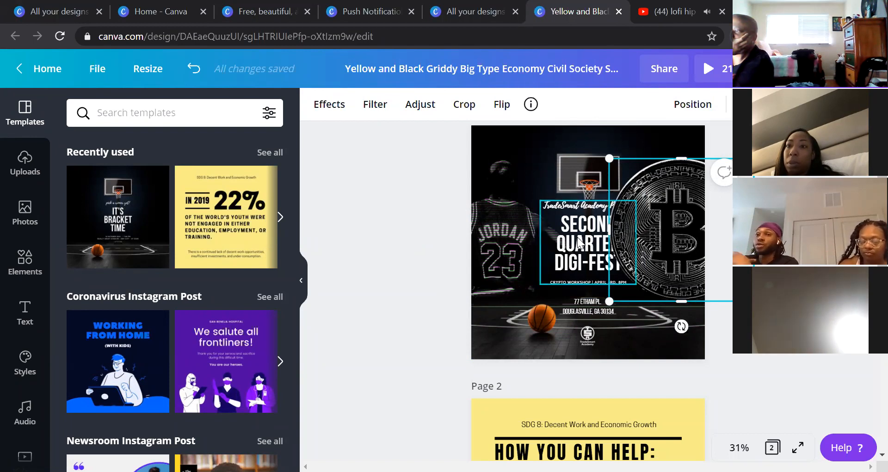
Step: Send the Bitcoin coin image backward until it sits behind the Second Quarter Digi-Fest text, and deselect it
left_click(599, 240)
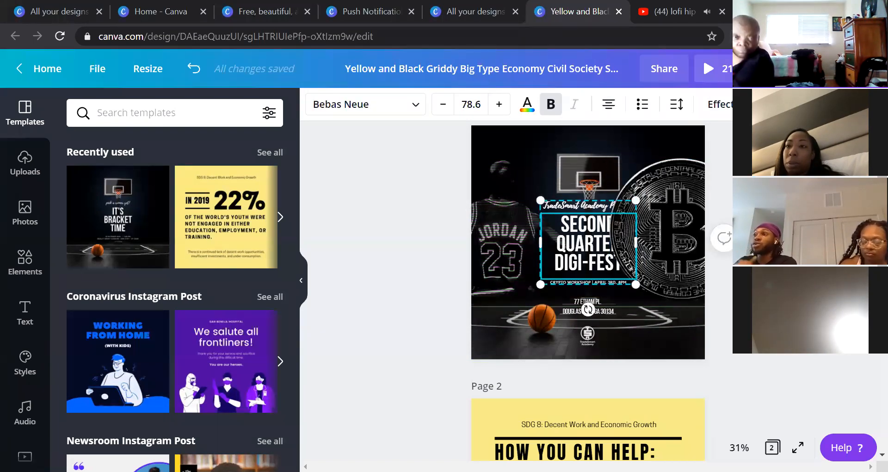
left_click(712, 218)
left_click(645, 248)
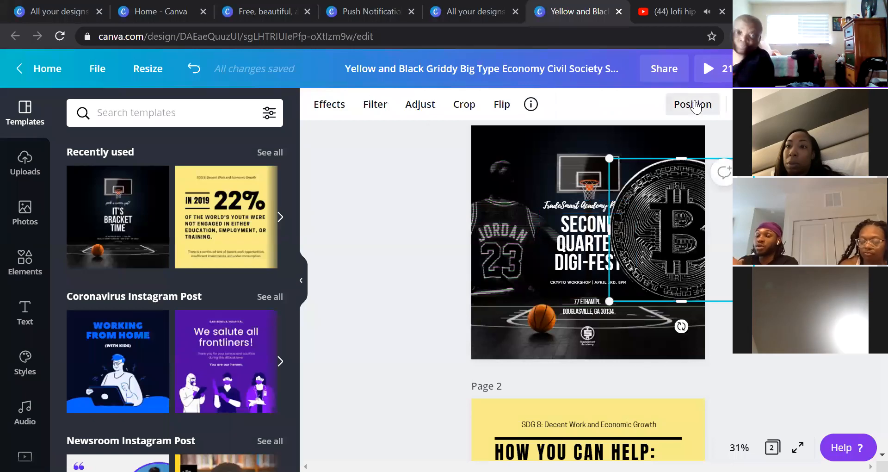
left_click(693, 104)
left_click(636, 163)
left_click(693, 104)
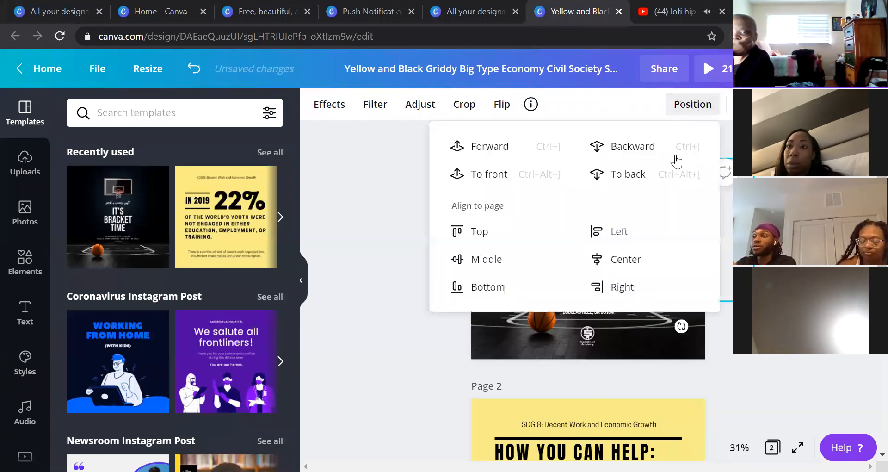
left_click(652, 152)
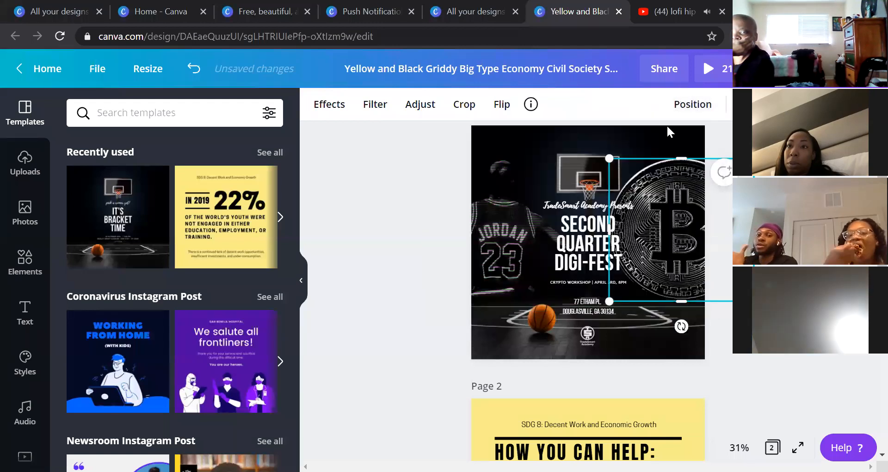
key("Escape")
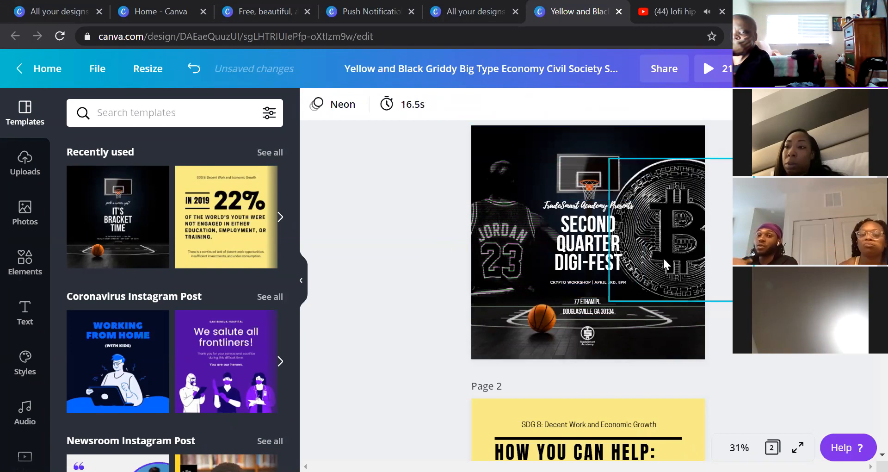
Step: Inspect the flyer's separate elements by selecting the academy logo, the Jordan 23 jersey image and the headline group in turn
left_click(588, 334)
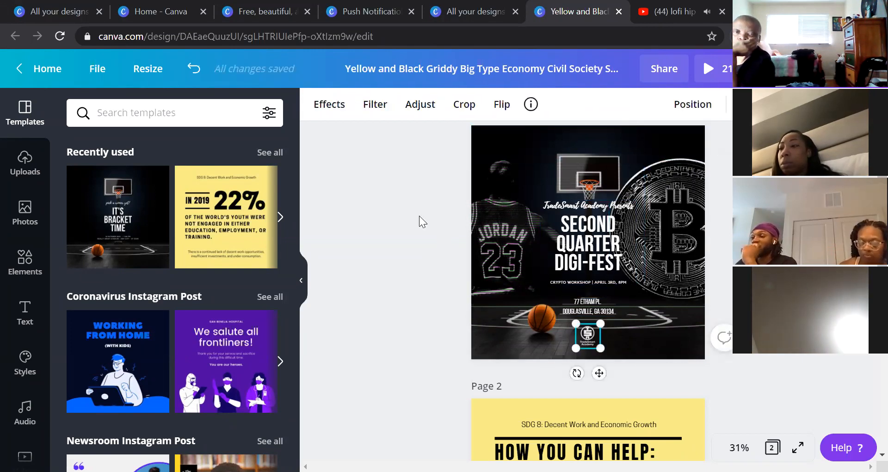
left_click(595, 162)
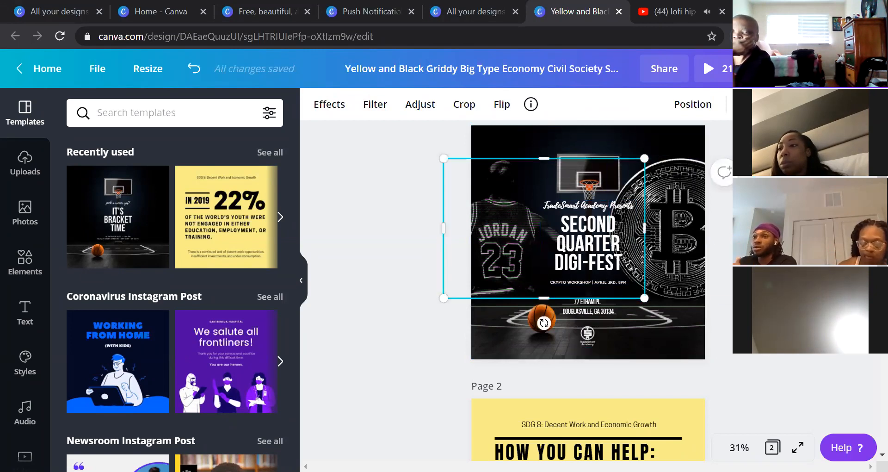
left_click(666, 143)
left_click(575, 239)
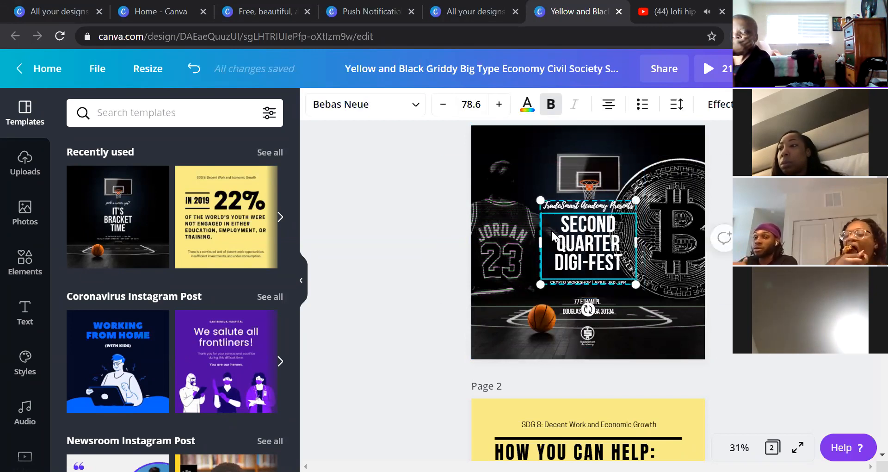
left_click(511, 216)
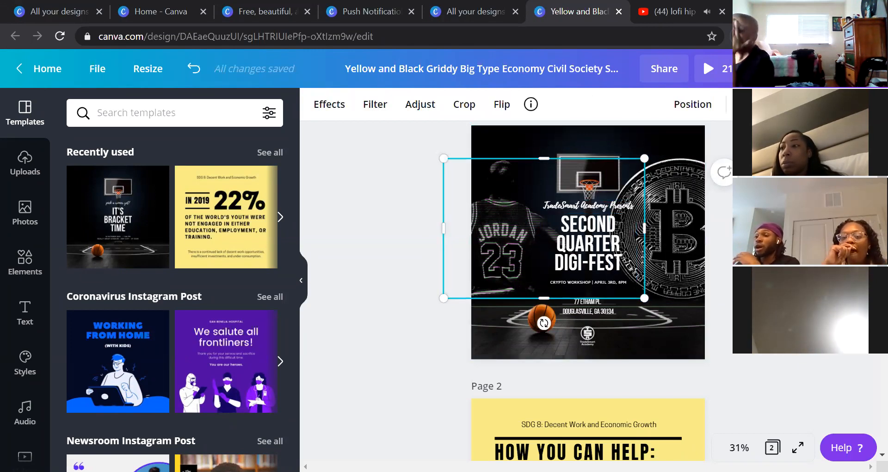
left_click(402, 272)
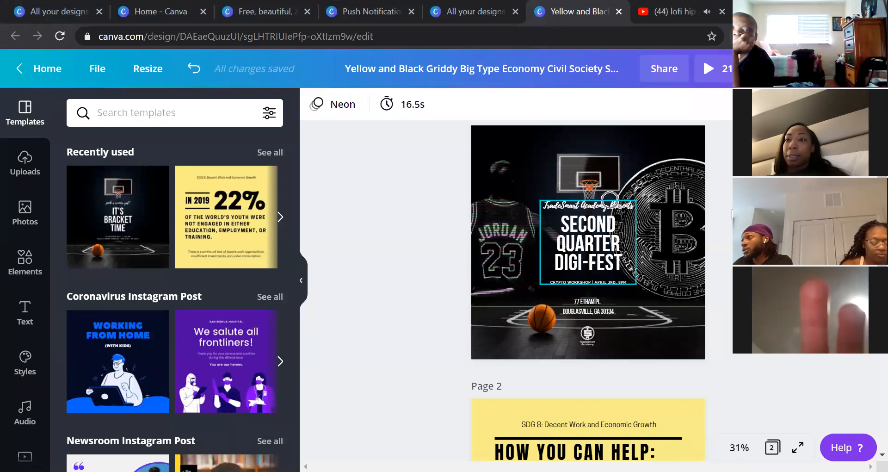
Step: Examine the flyer's text, basketball, logo and coin artwork close up on page 1
scroll(527, 245, "up", 5)
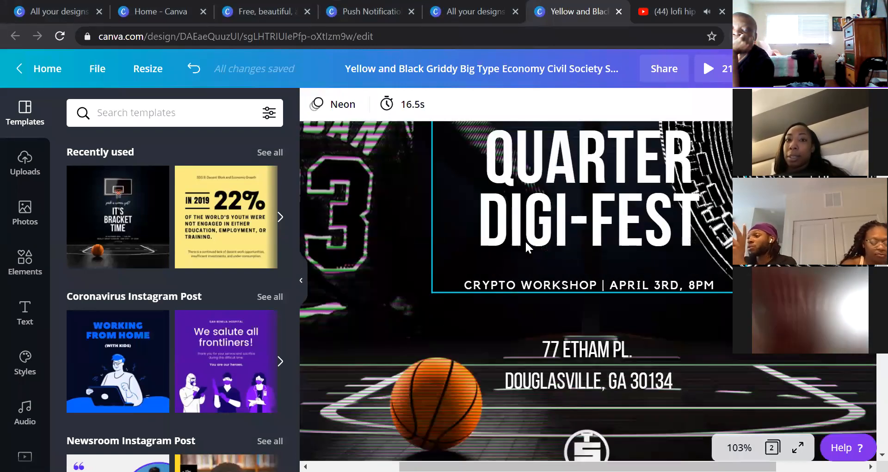
scroll(527, 247, "down", 10)
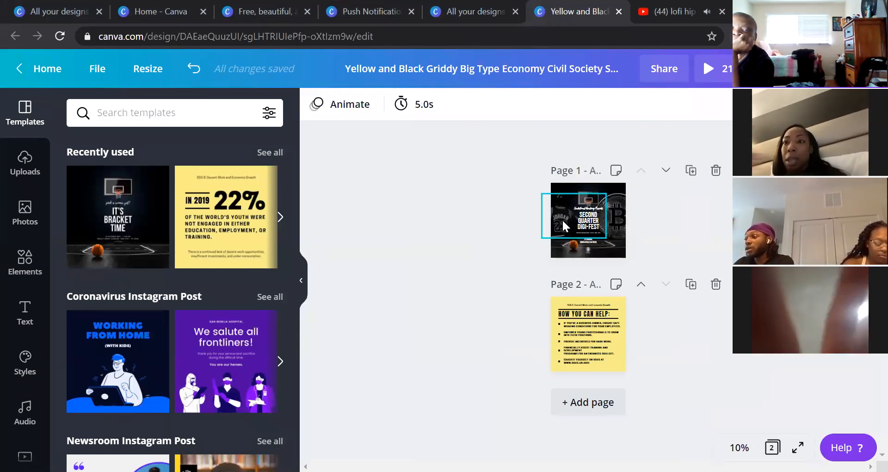
scroll(564, 226, "up", 8)
scroll(563, 226, "down", 2)
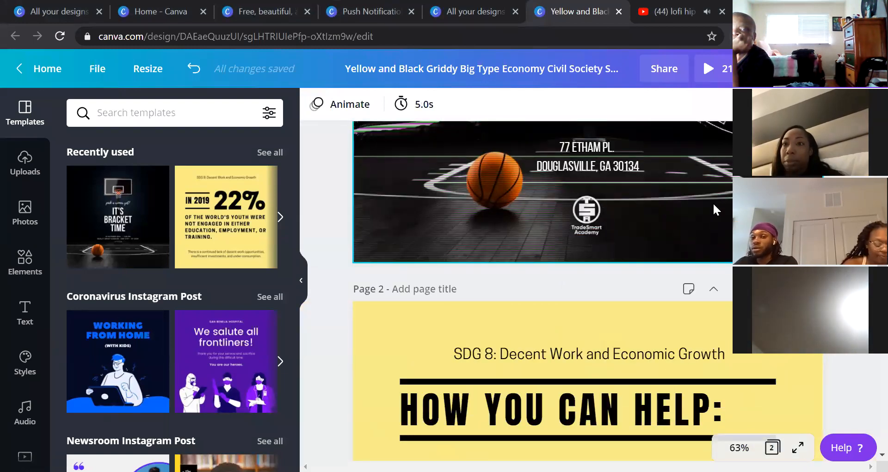
scroll(712, 209, "up", 5)
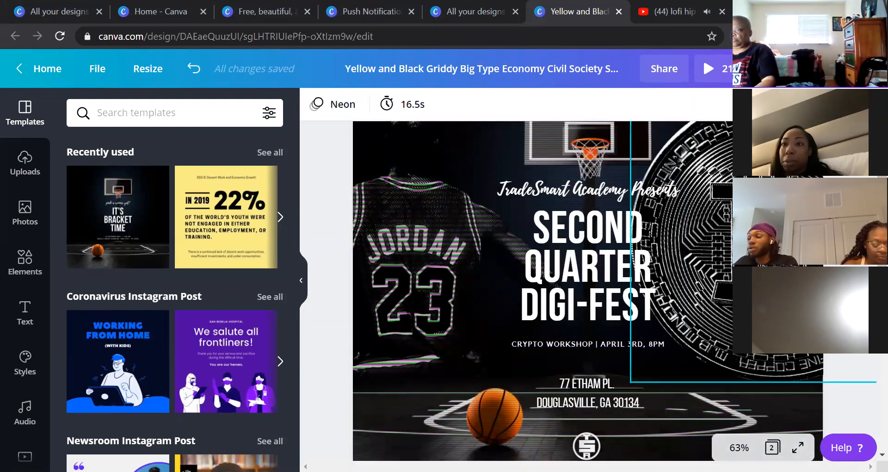
scroll(741, 230, "down", 5)
scroll(741, 230, "up", 6)
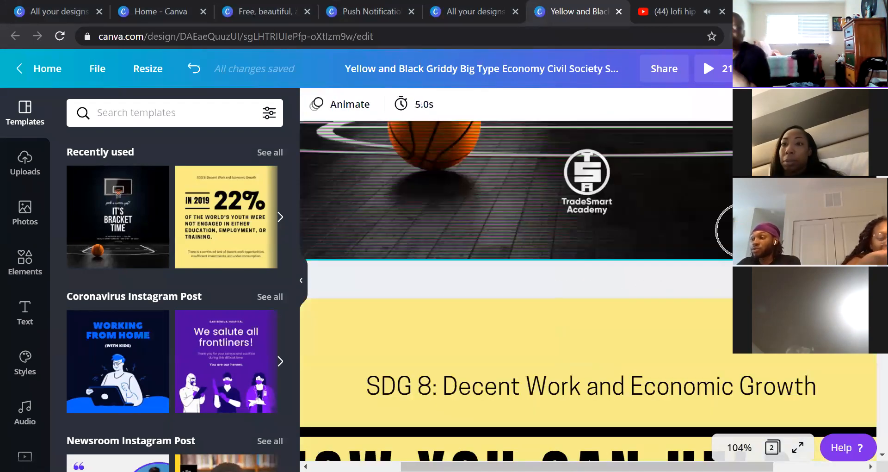
scroll(742, 230, "up", 10)
scroll(742, 230, "down", 4)
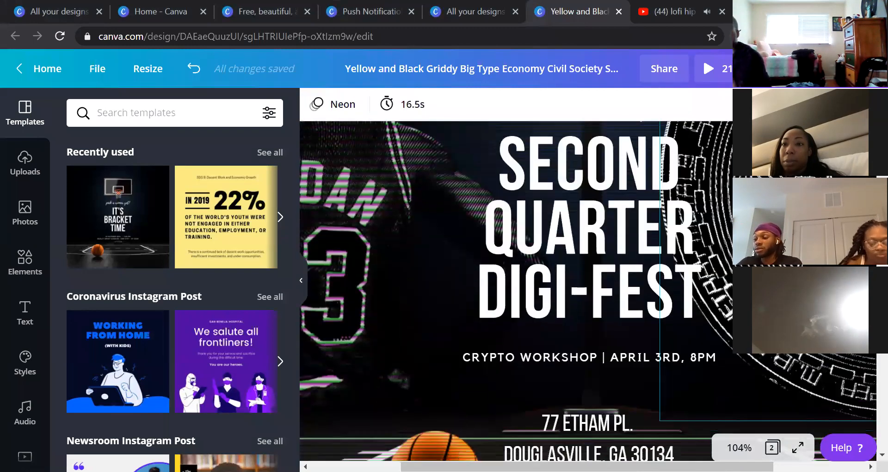
scroll(742, 231, "up", 4)
scroll(741, 230, "down", 3)
Step: Inspect the coin image and the text of the "TradeSmart Academy Presents" line above the headline
left_click(741, 230)
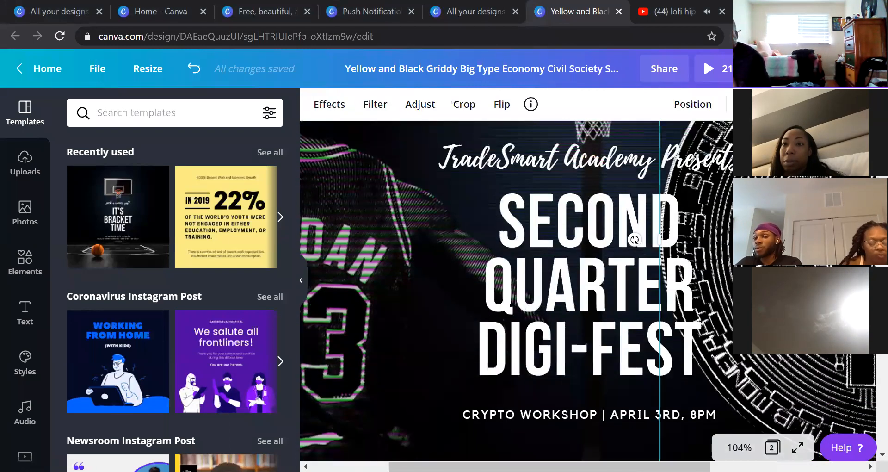
left_click(525, 157)
double_click(615, 160)
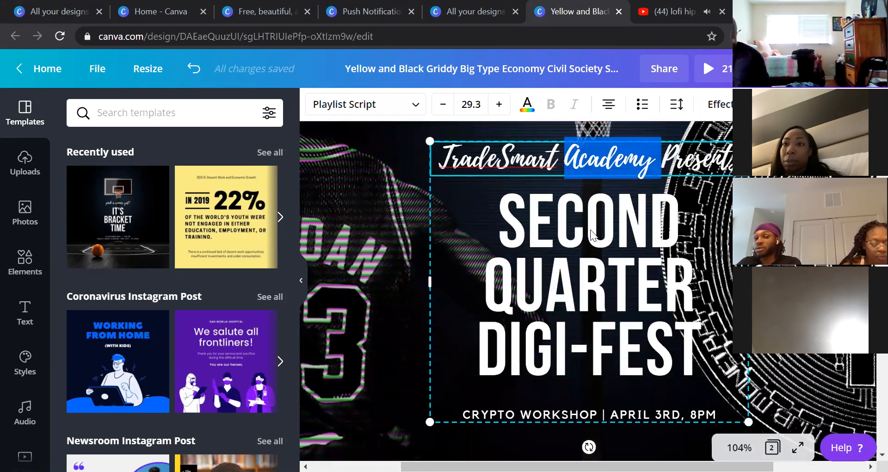
left_click(510, 158)
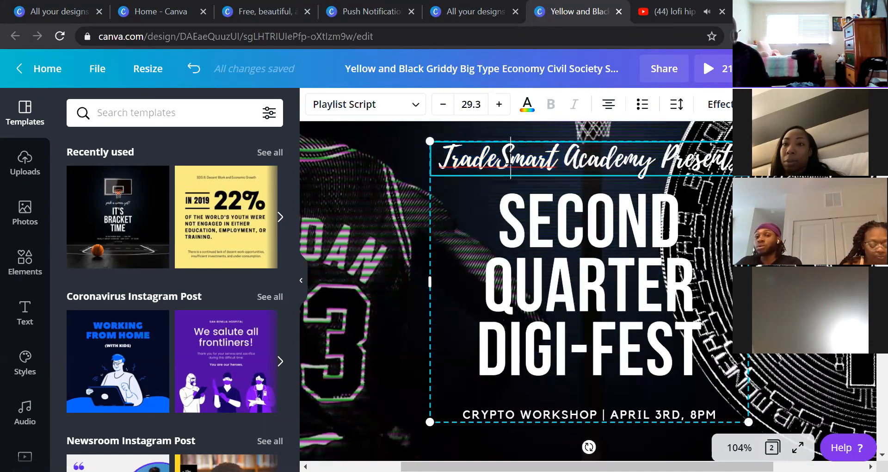
Step: Review the overall composition of page 1 and select the Second Quarter Digi-Fest text group
scroll(588, 290, "down", 2)
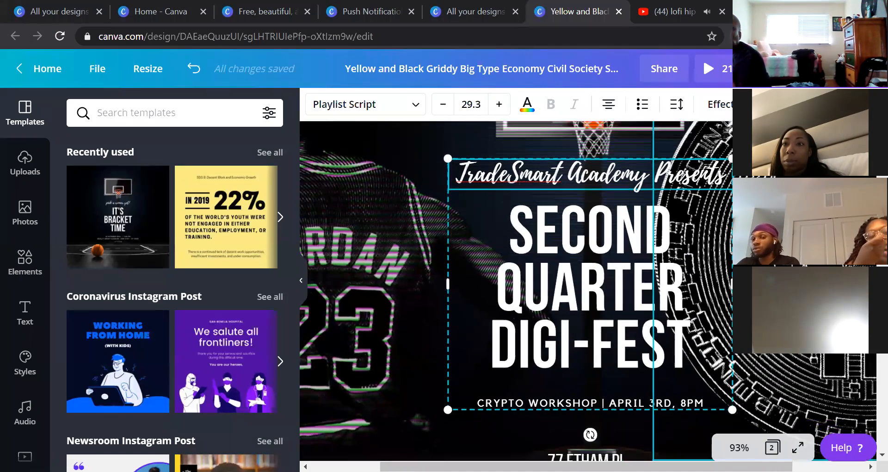
scroll(588, 290, "down", 10)
scroll(588, 290, "up", 5)
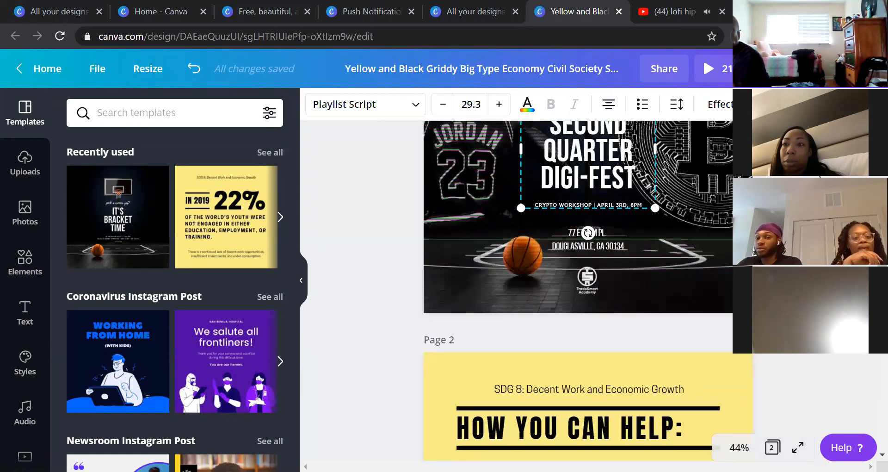
scroll(588, 291, "up", 2)
scroll(588, 291, "down", 1)
left_click(687, 214)
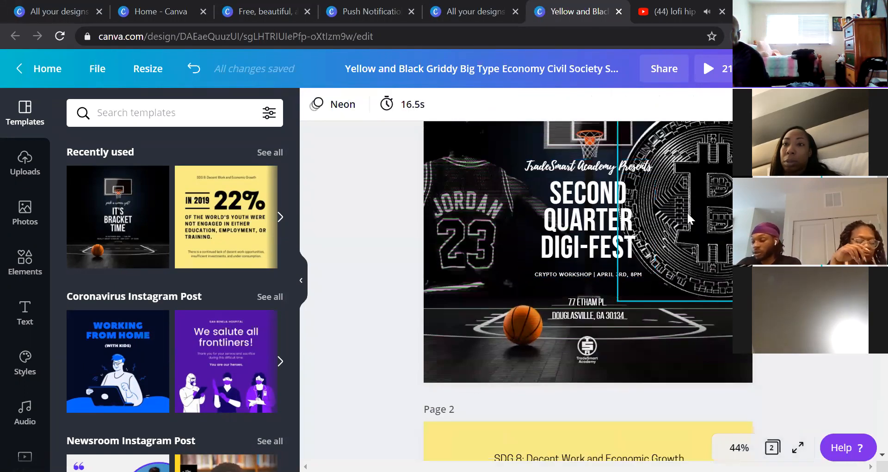
scroll(687, 212, "down", 3)
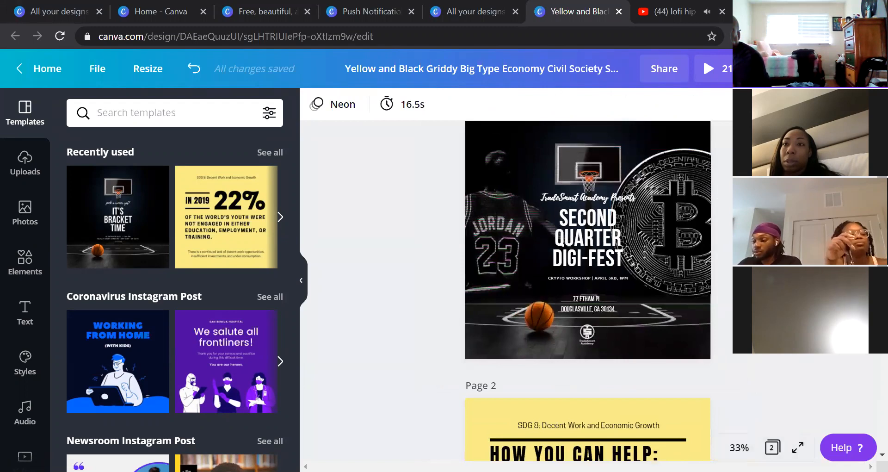
scroll(552, 251, "up", 1)
left_click(553, 252)
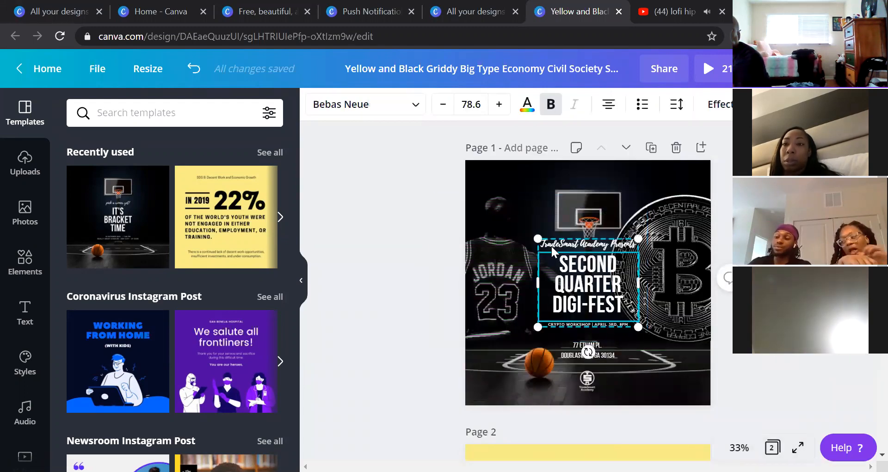
Step: Compare the "TradeSmart Academy Presents" line with the Second Quarter Digi-Fest headline up close, then review the whole flyer with nothing selected
left_click(553, 250)
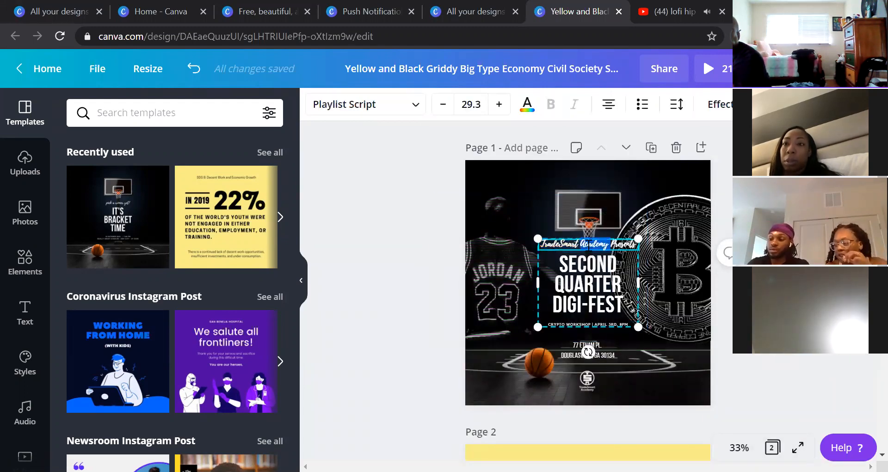
left_click(696, 273)
left_click(581, 287)
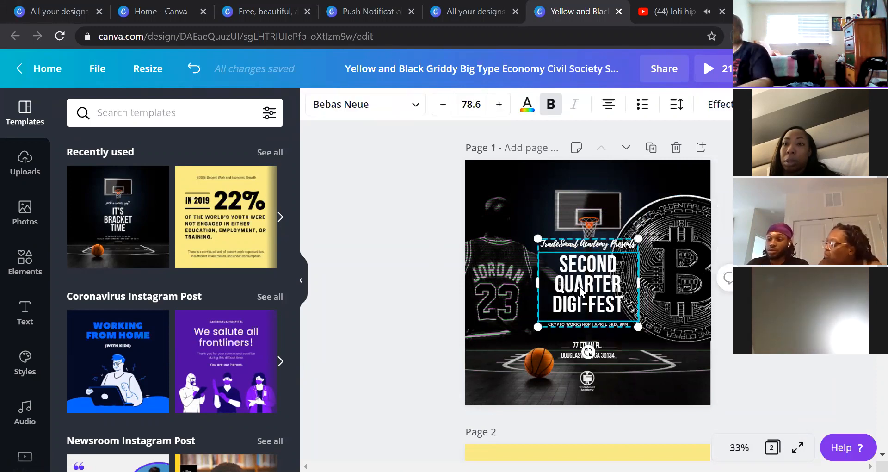
scroll(581, 287, "up", 5)
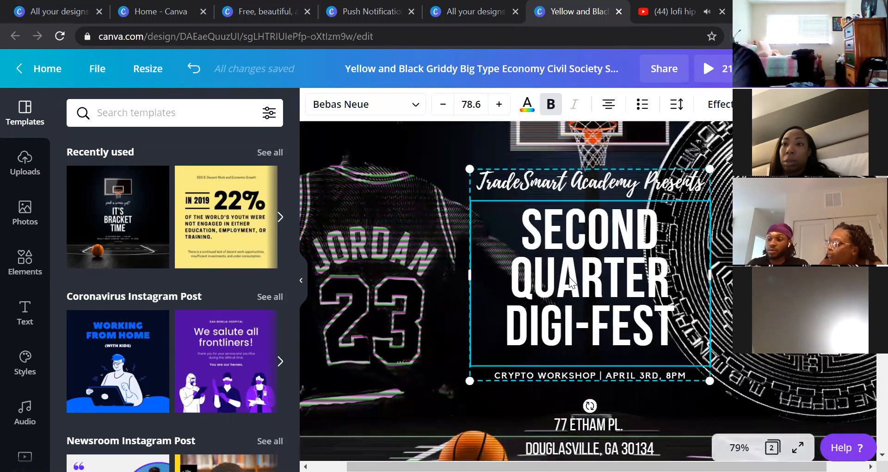
scroll(572, 282, "up", 1)
left_click(529, 164)
left_click(529, 165)
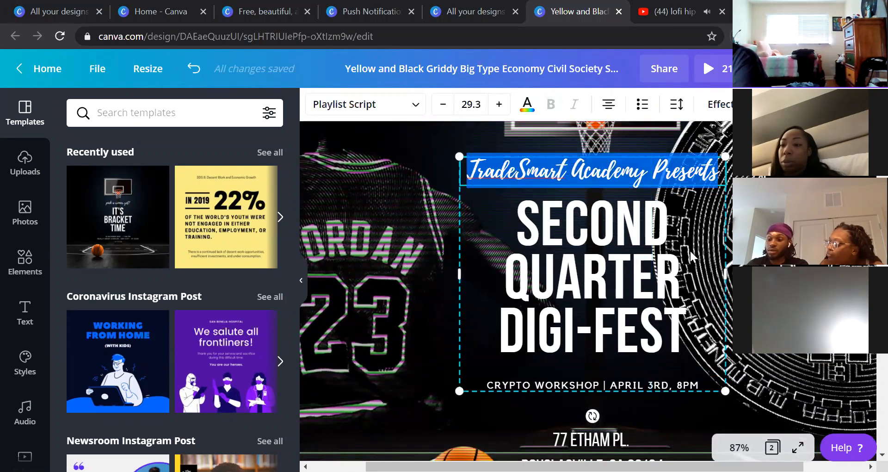
scroll(691, 256, "down", 10)
scroll(691, 257, "up", 5)
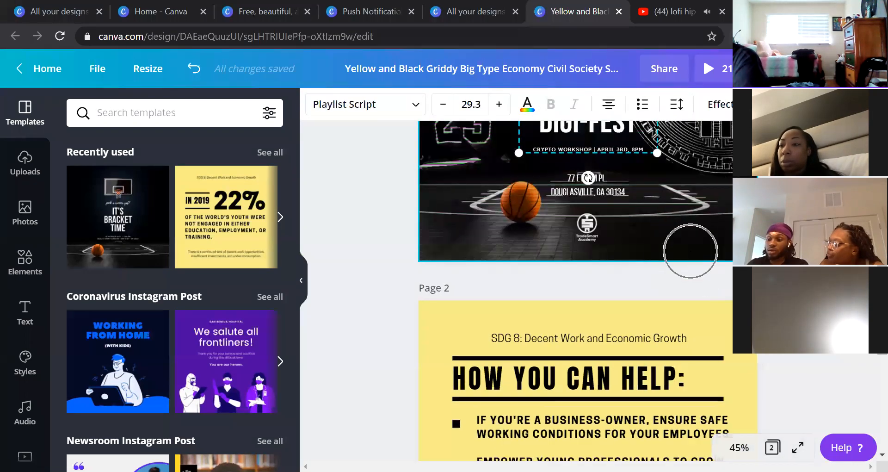
scroll(691, 251, "up", 3)
key("Escape")
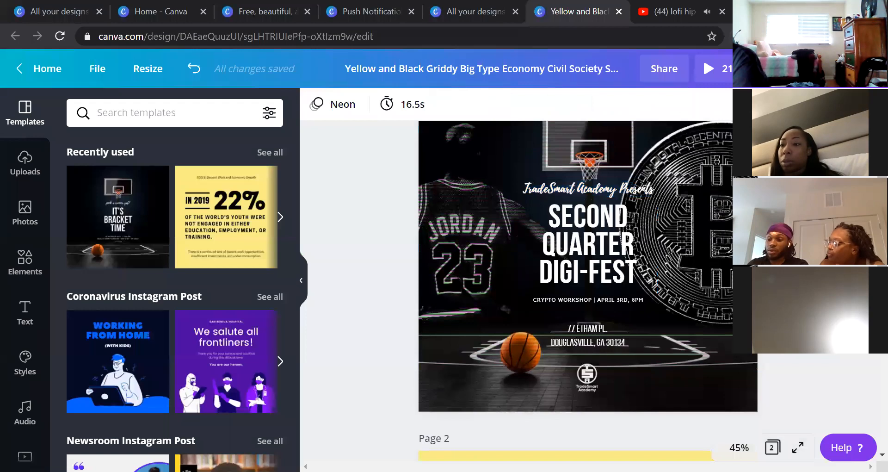
Step: Switch to the Push Notification Instagram Post design and bring the brick-wall photo forward in front of the white card
left_click(487, 6)
left_click(373, 10)
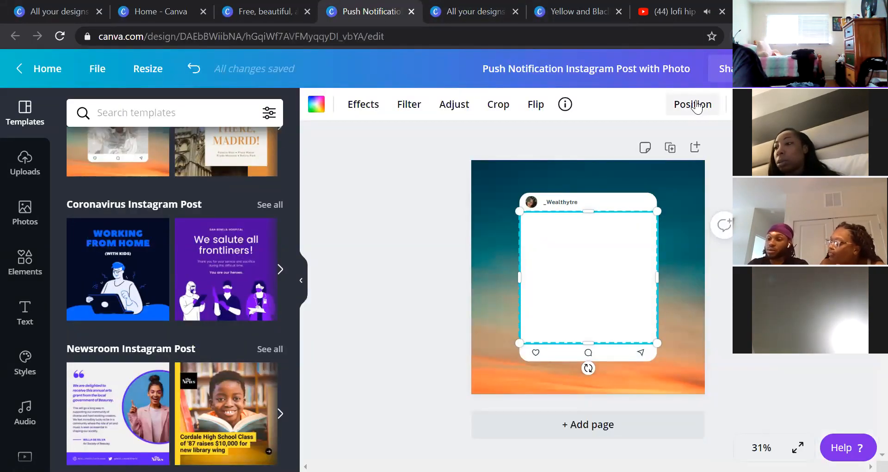
left_click(697, 108)
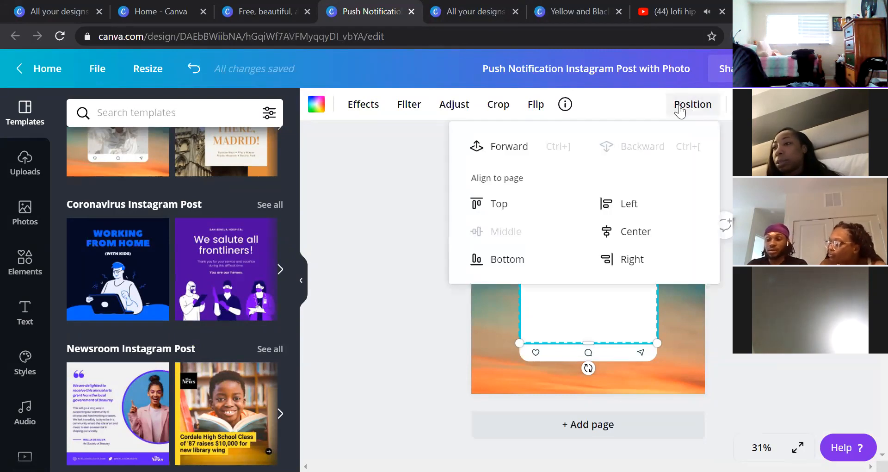
left_click(508, 155)
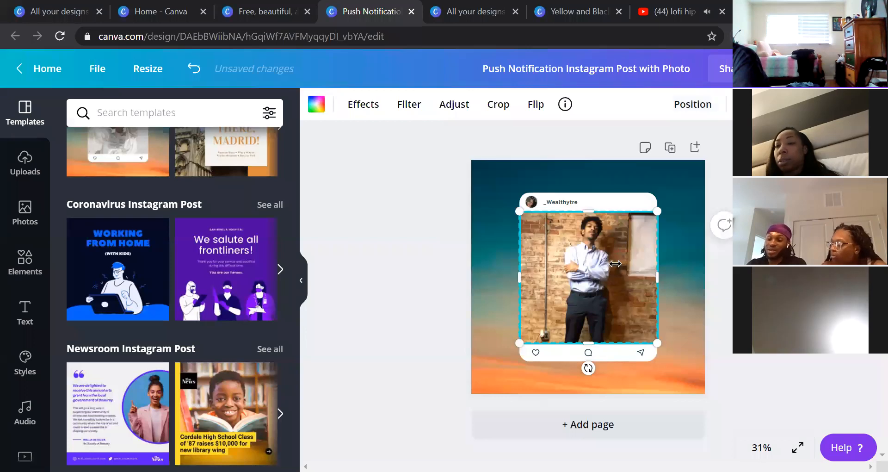
key("Escape")
Step: Send the brick-wall photo one layer backward, bring it forward again and clear the selection
left_click(596, 259)
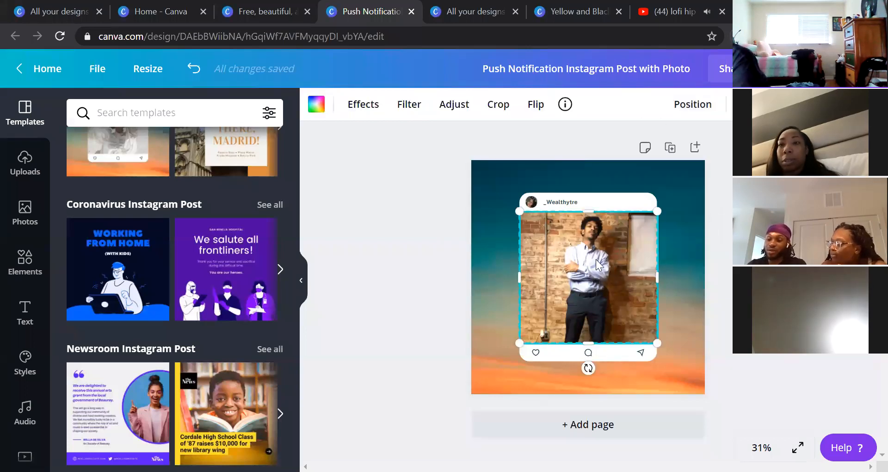
left_click(692, 105)
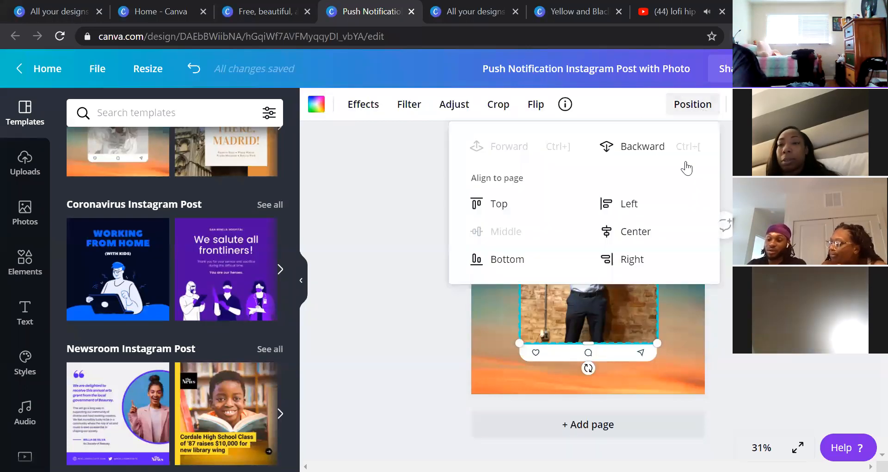
left_click(645, 156)
left_click(509, 147)
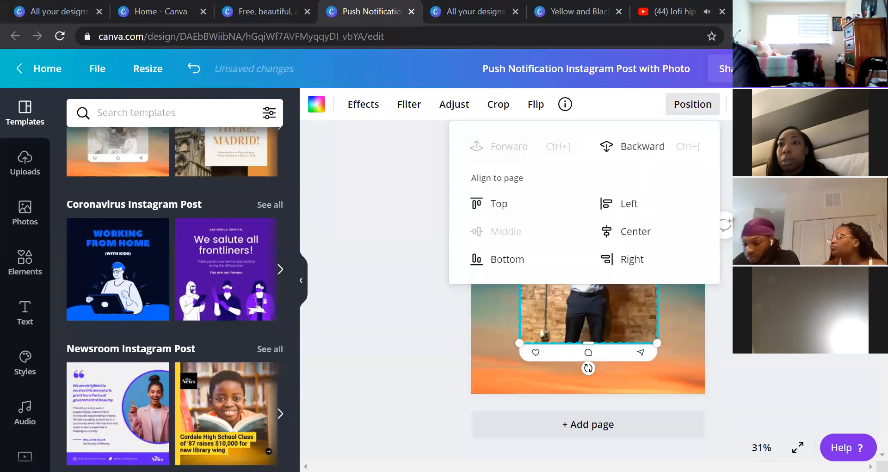
key("Escape")
key("Escape")
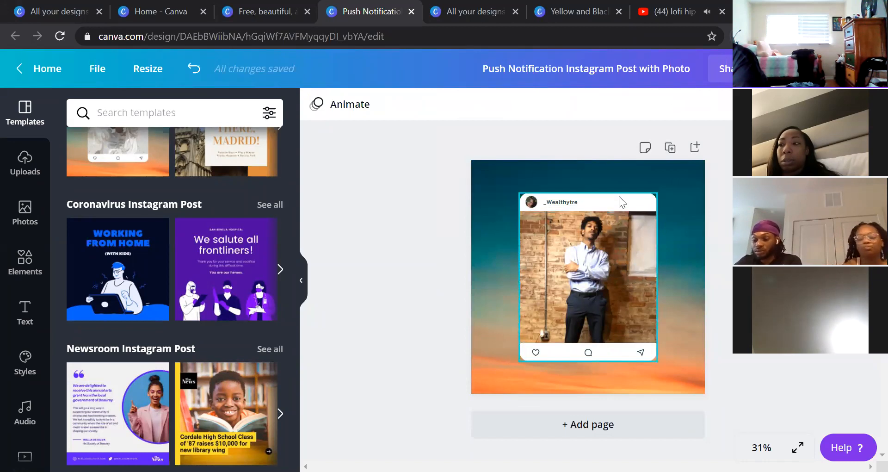
Step: Try the night city, country road and red brick images from the background library as the page background
left_click(504, 248)
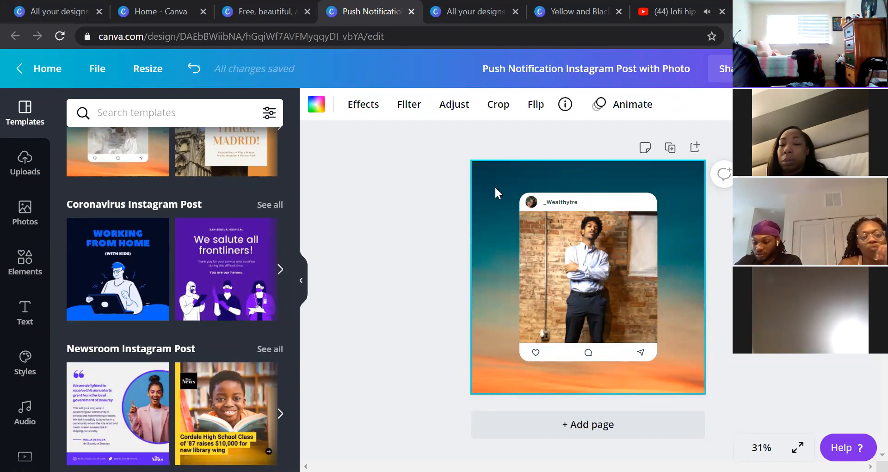
left_click(27, 357)
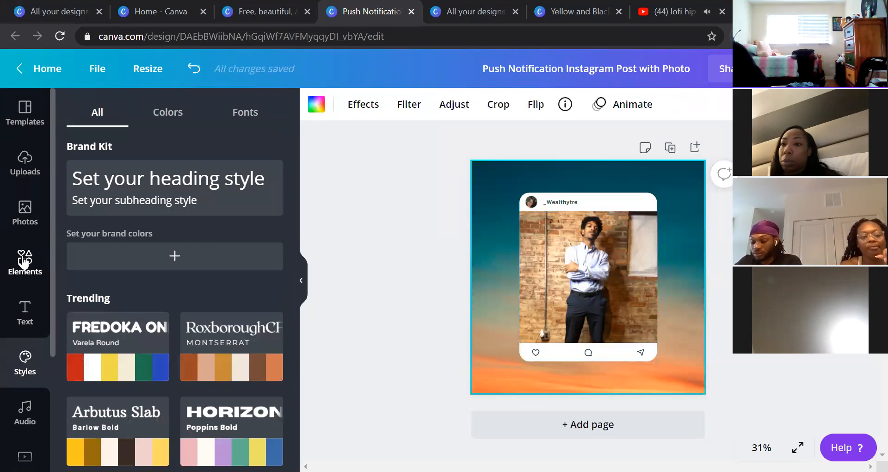
scroll(25, 323, "down", 3)
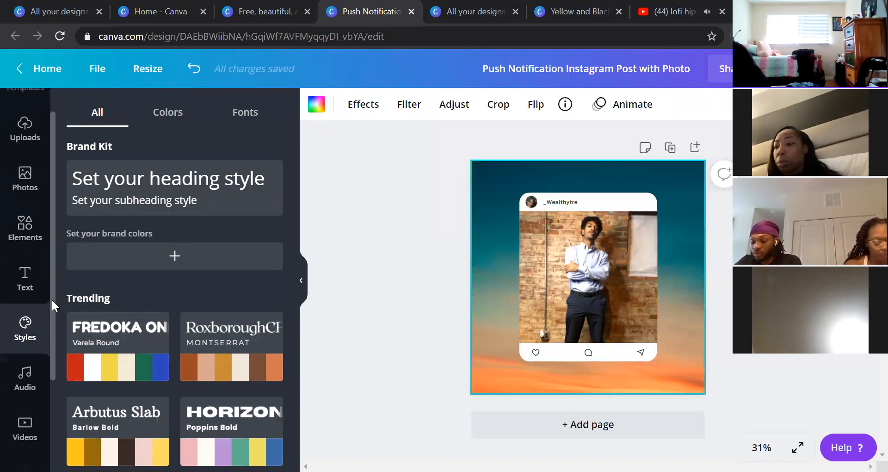
left_click(27, 382)
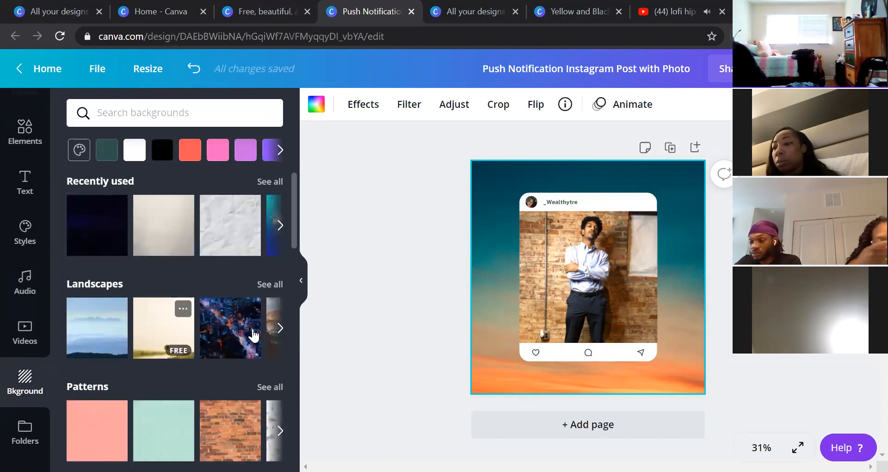
left_click(230, 324)
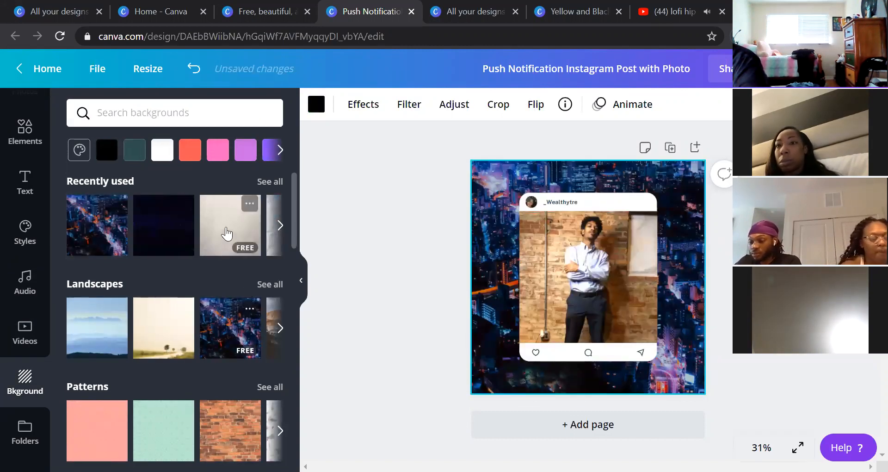
scroll(226, 232, "down", 1)
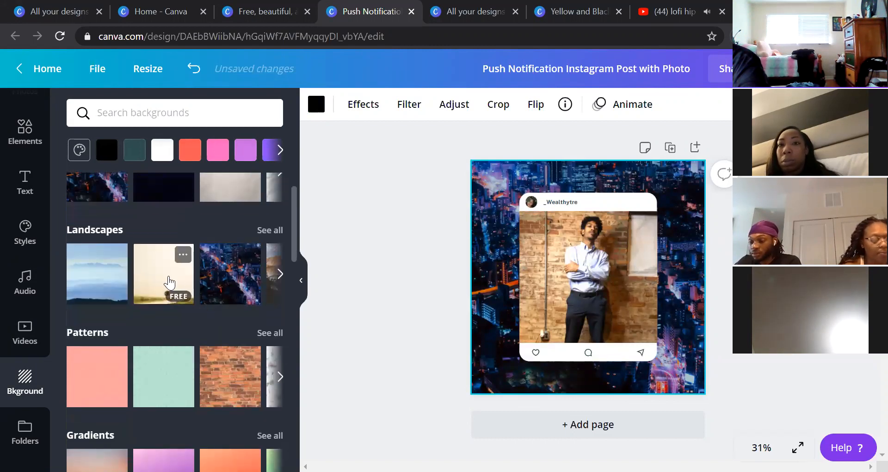
left_click(173, 282)
scroll(196, 365, "down", 1)
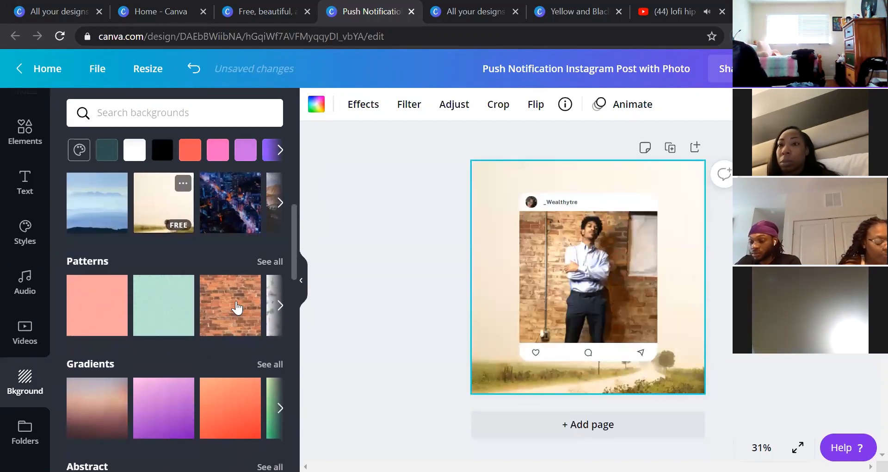
left_click(234, 298)
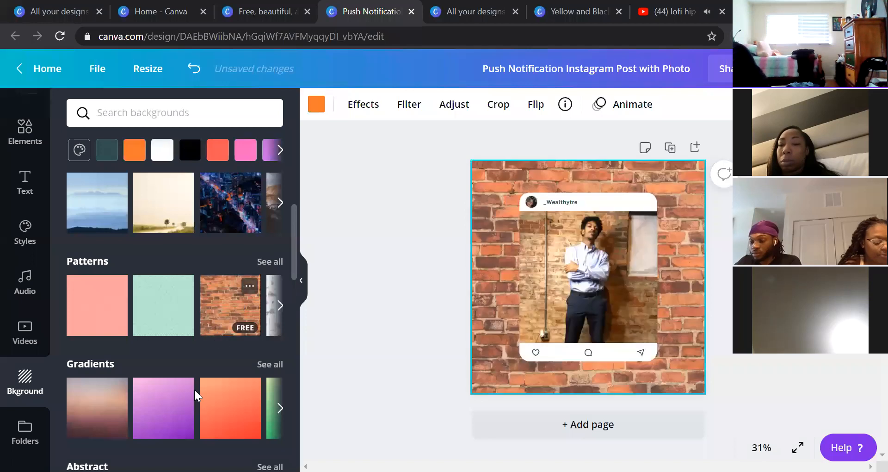
Step: Try the orange, dusky sunset and dark blue gradients as the page background
scroll(198, 384, "down", 2)
left_click(227, 332)
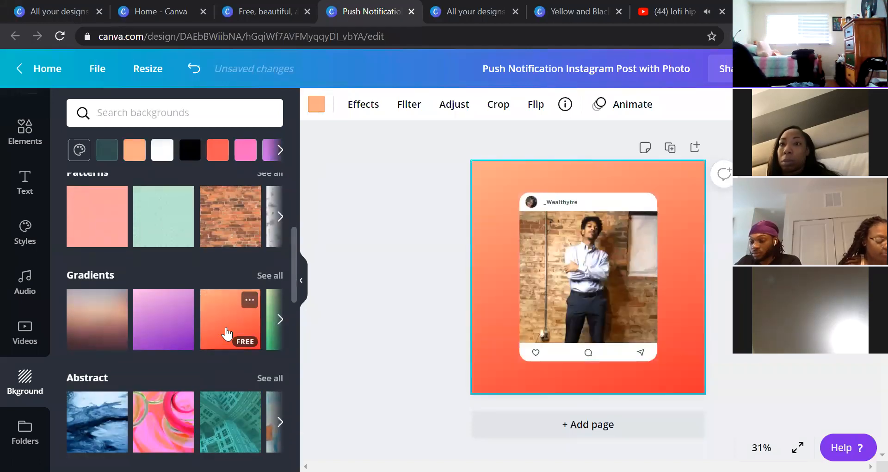
left_click(99, 340)
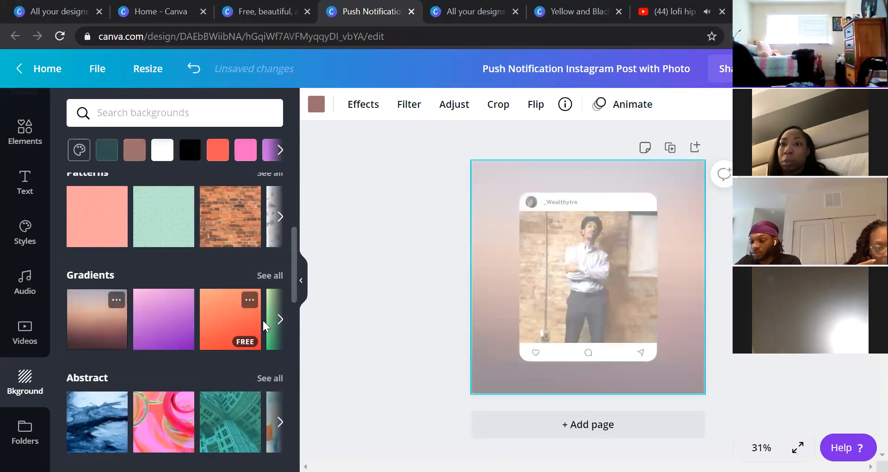
left_click(280, 319)
left_click(196, 321)
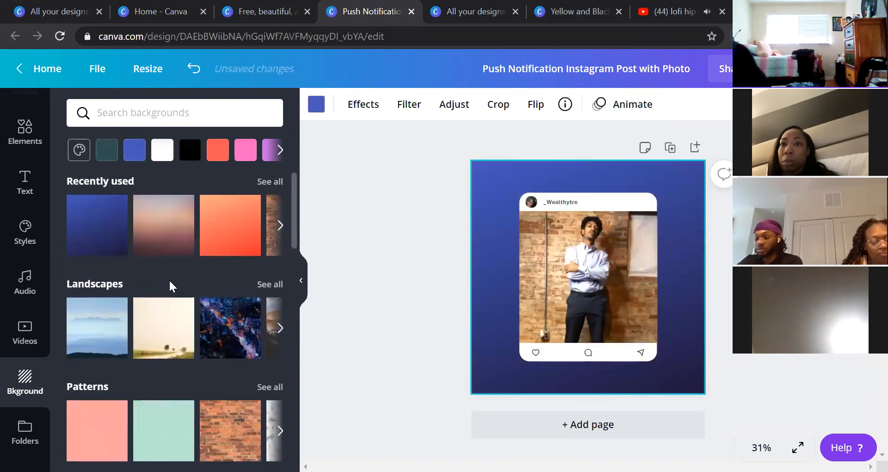
Step: Try the blue paint abstract as the page background, then replace it with the teal building-pattern abstract
scroll(162, 283, "down", 10)
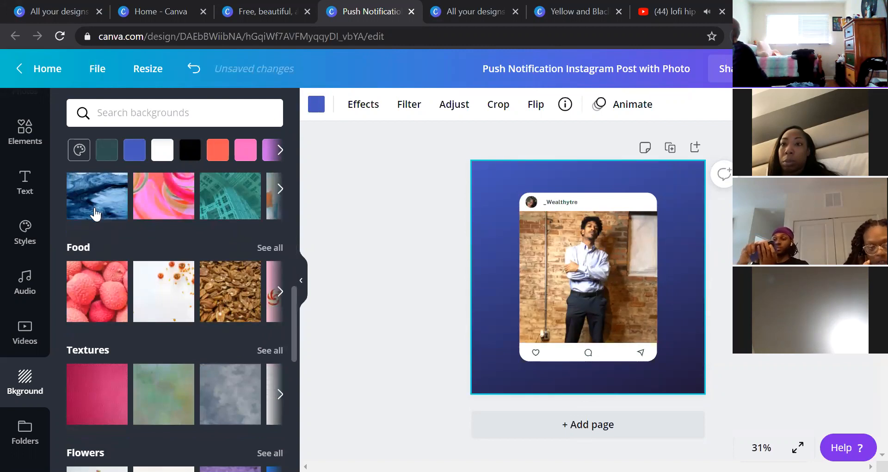
left_click(97, 196)
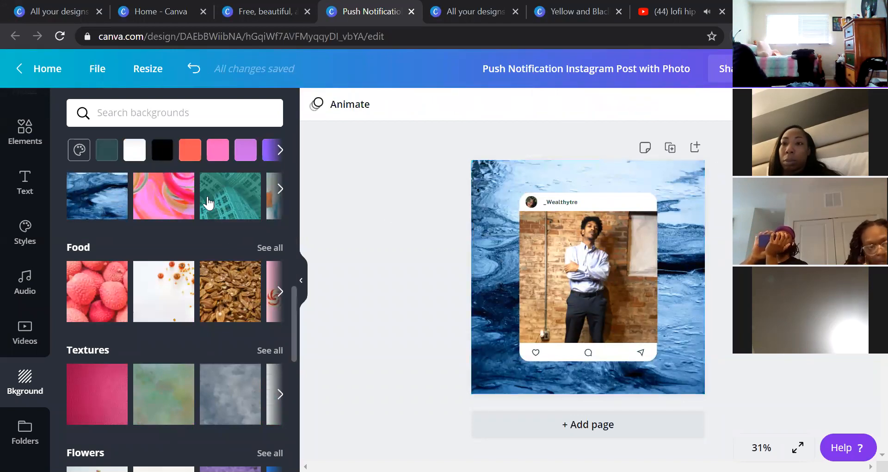
left_click(213, 200)
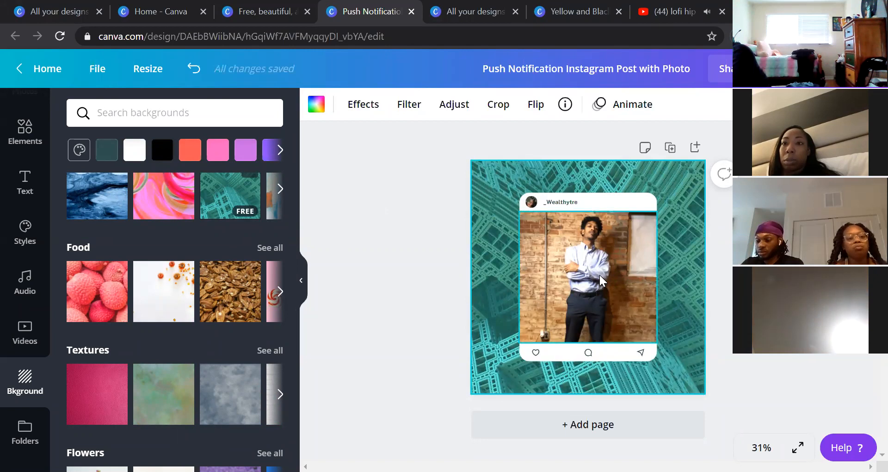
Step: Remove the brick-wall background from the man's photo with the Background Remover effect
left_click(555, 268)
left_click(360, 113)
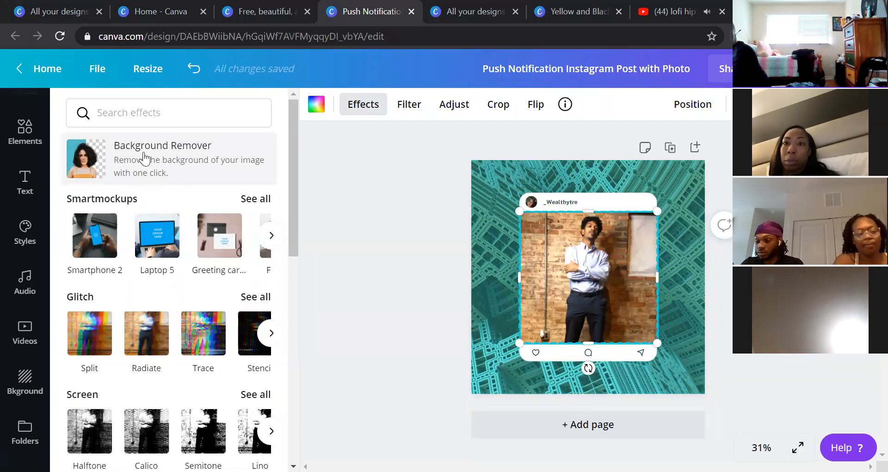
left_click(162, 157)
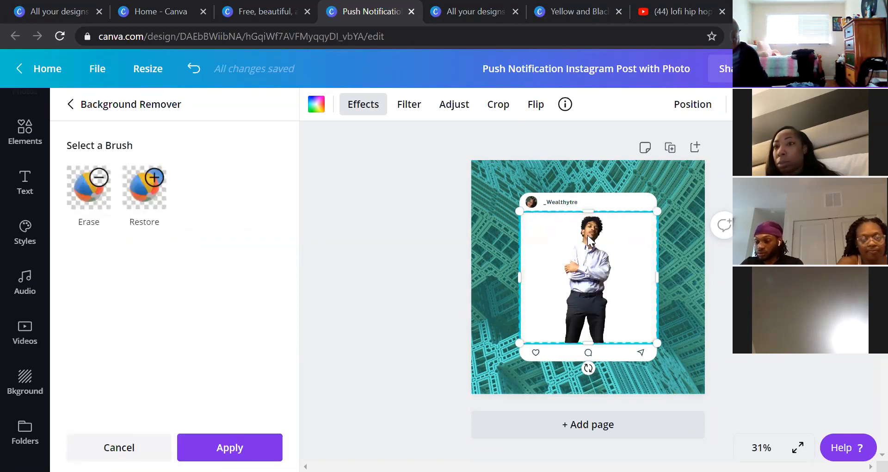
Step: Browse the photo library and filter it to show only free photos
left_click(20, 343)
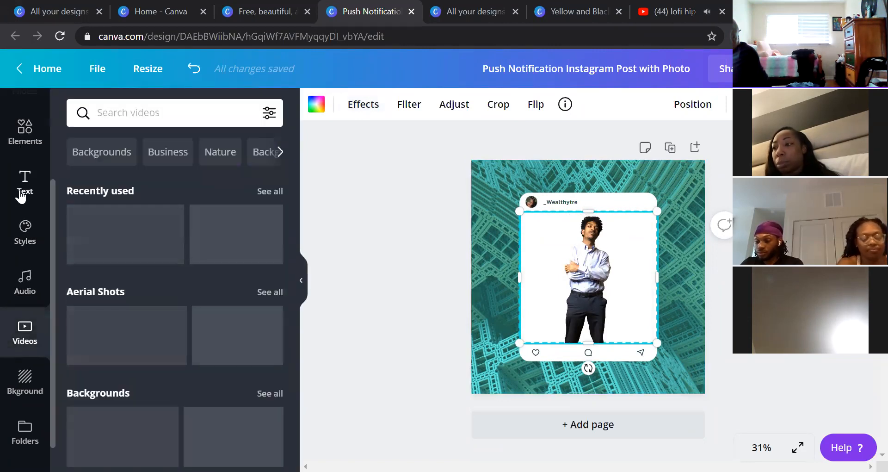
scroll(25, 227, "up", 3)
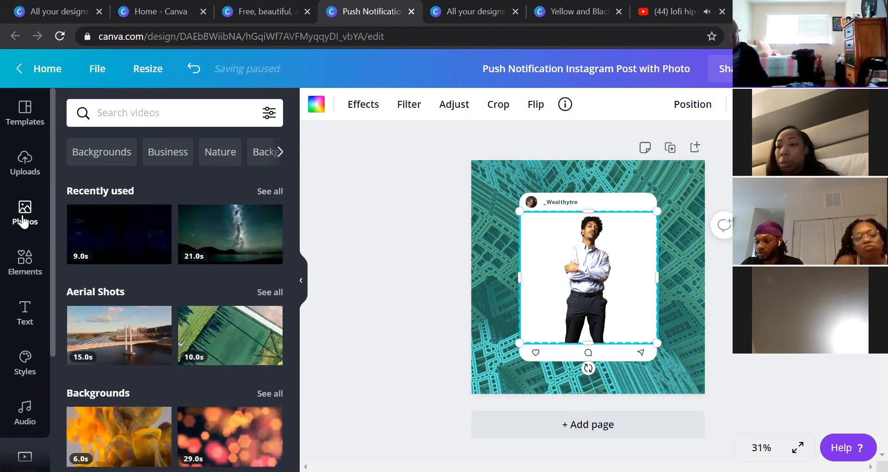
left_click(24, 217)
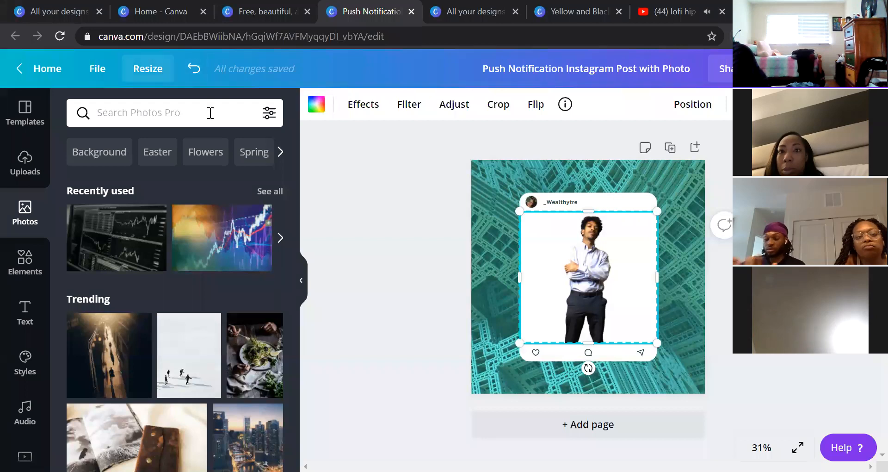
left_click(269, 114)
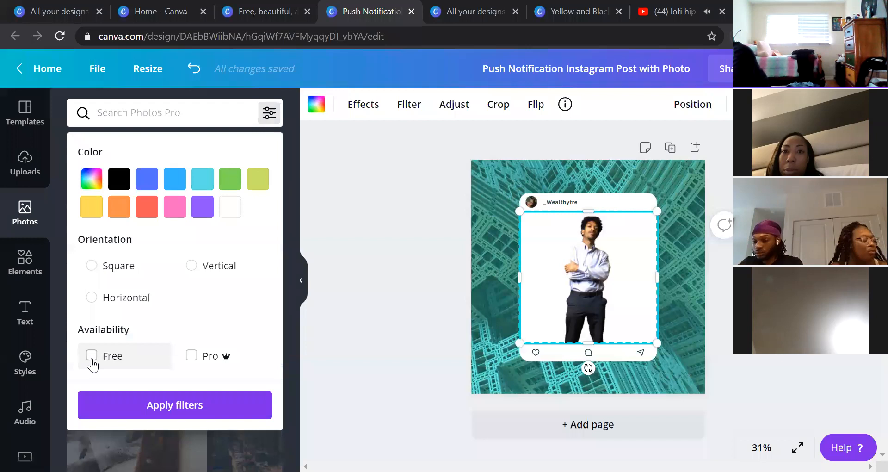
left_click(92, 356)
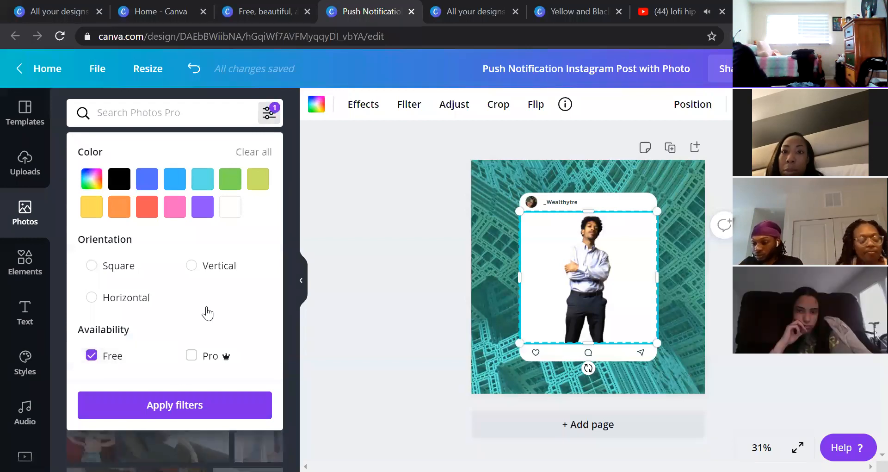
left_click(199, 411)
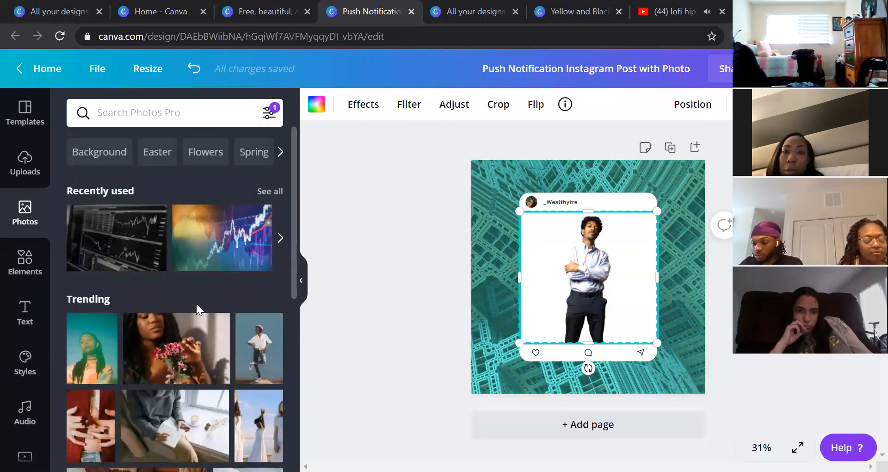
Step: Search the free photos for bitcoin and add the dark digital bitcoin photo over the Instagram card
scroll(196, 304, "down", 10)
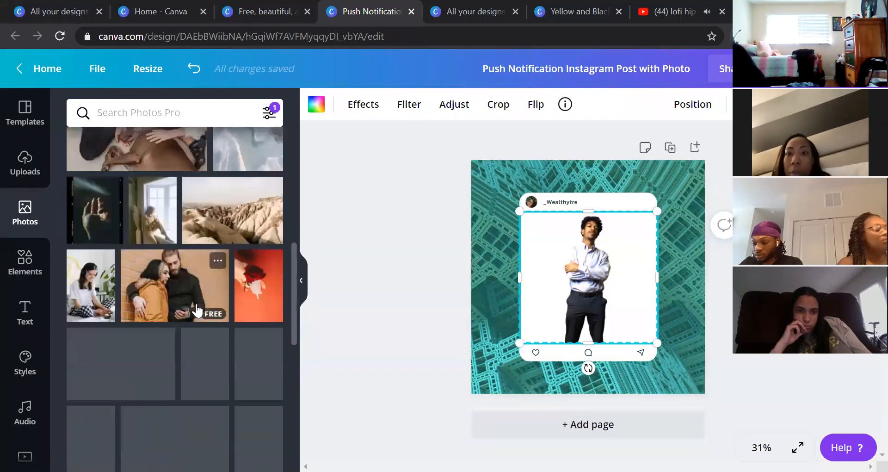
scroll(197, 309, "down", 8)
scroll(196, 309, "down", 8)
scroll(192, 363, "down", 6)
left_click(163, 114)
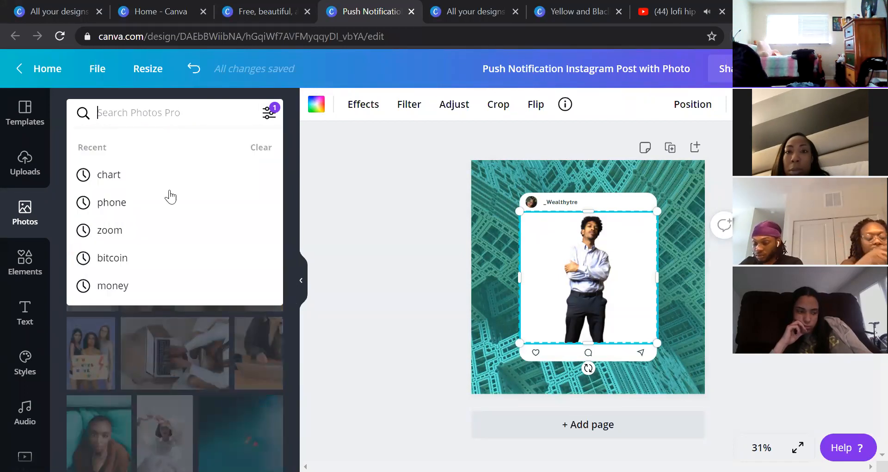
left_click(115, 257)
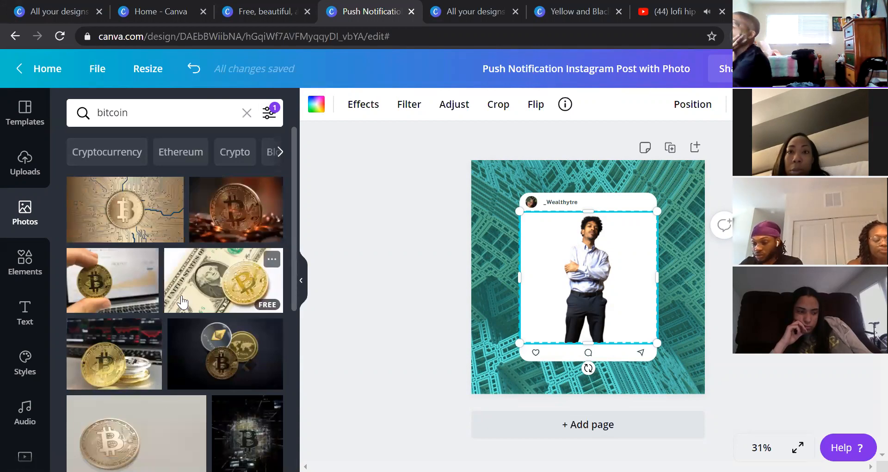
scroll(182, 296, "down", 8)
scroll(181, 293, "up", 2)
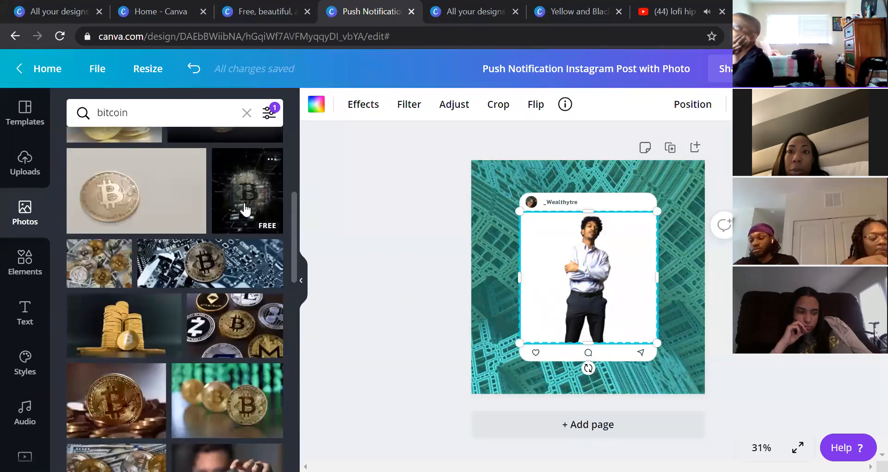
left_click_drag(245, 209, 588, 278)
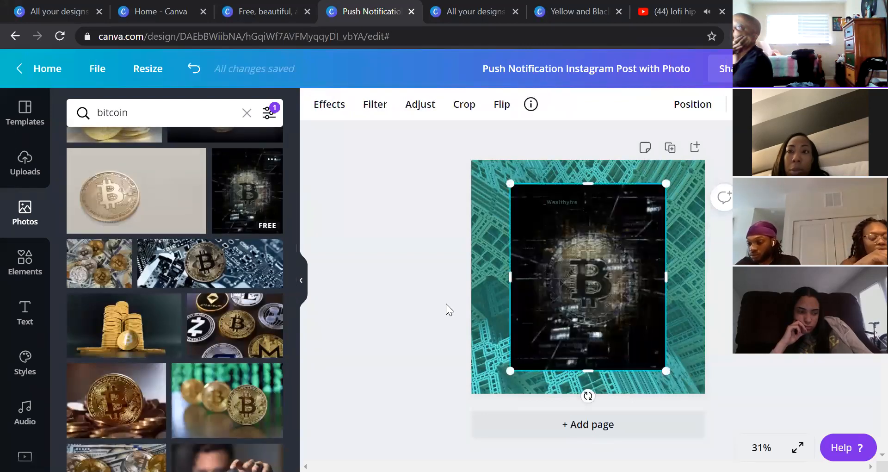
Step: Send the bitcoin photo backward layer by layer until it sits behind the white Instagram card and the man's photo
left_click(700, 104)
left_click(699, 109)
left_click(699, 109)
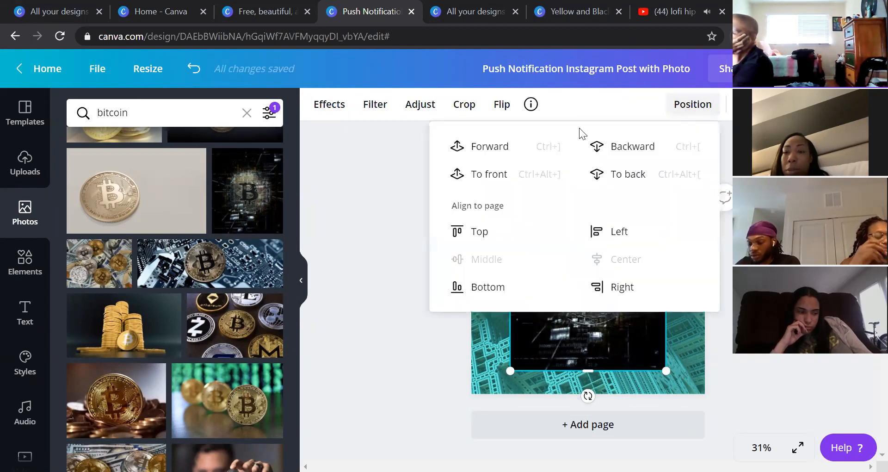
left_click(629, 148)
left_click(698, 110)
left_click(693, 110)
left_click(640, 152)
left_click(693, 110)
left_click(690, 108)
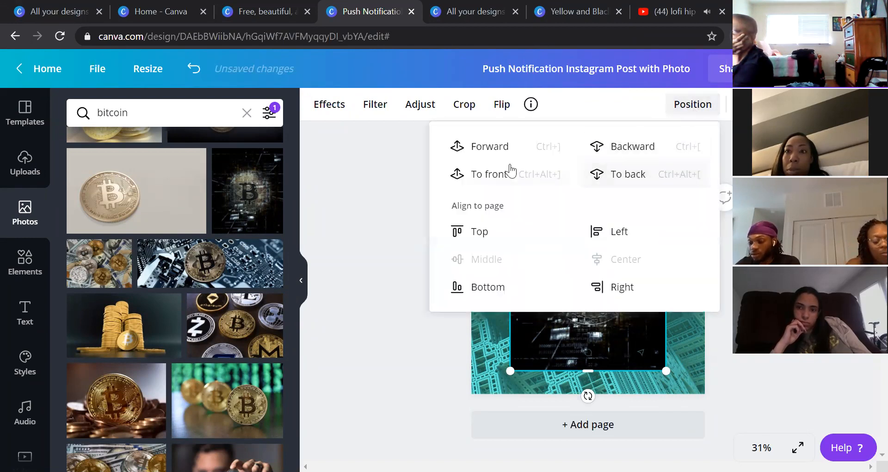
left_click(630, 154)
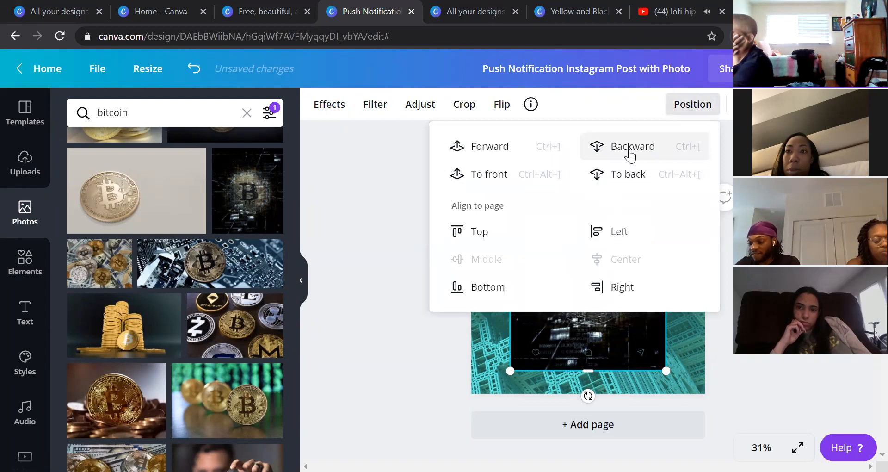
left_click(628, 177)
left_click(695, 112)
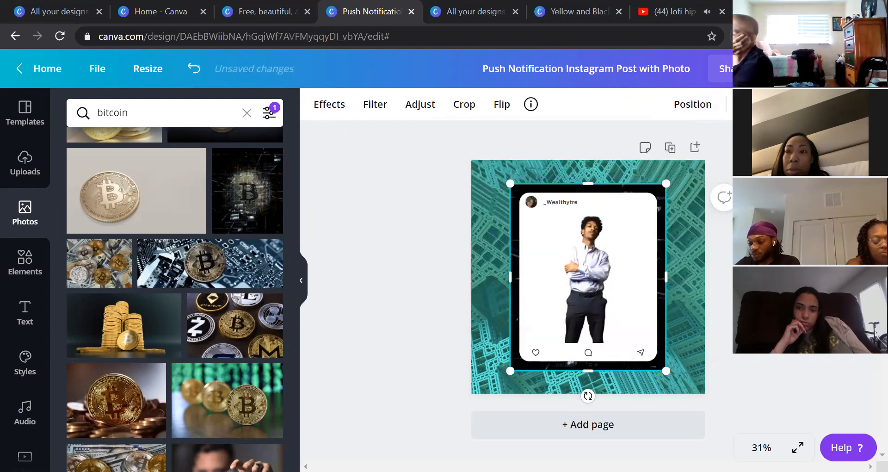
Step: Move the white card with its username and profile picture to the page's right edge, leaving the man directly over the bitcoin photo
left_click(590, 202)
left_click(640, 211)
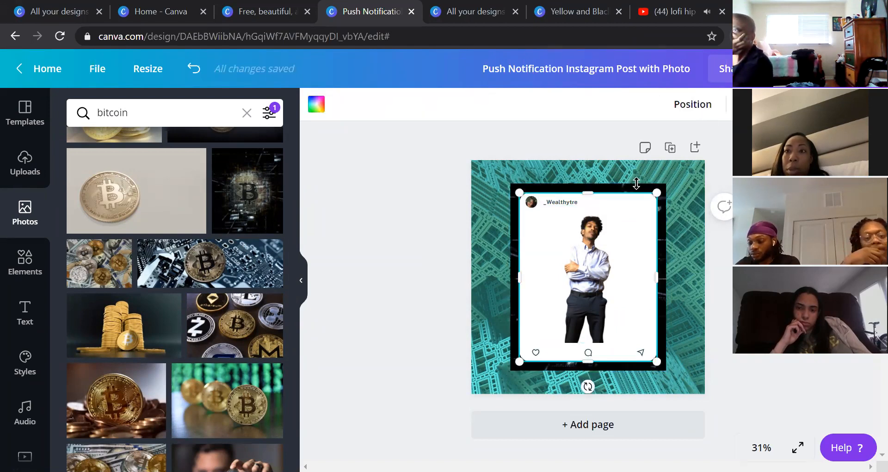
left_click(599, 255)
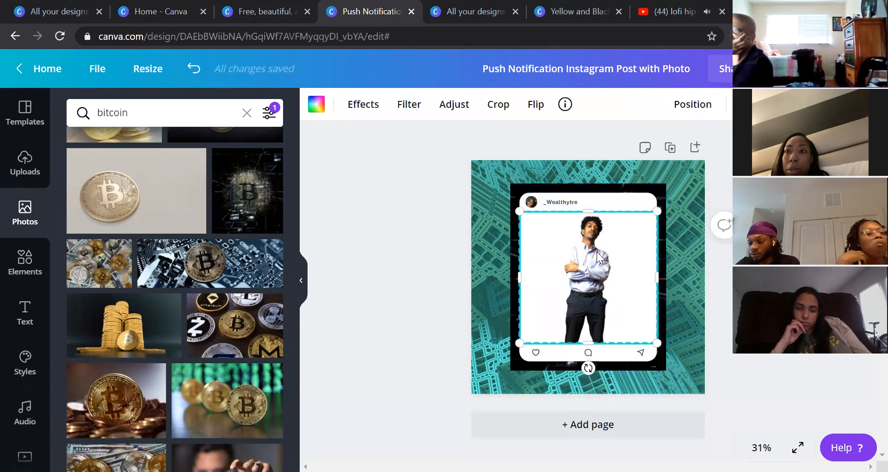
left_click(657, 188)
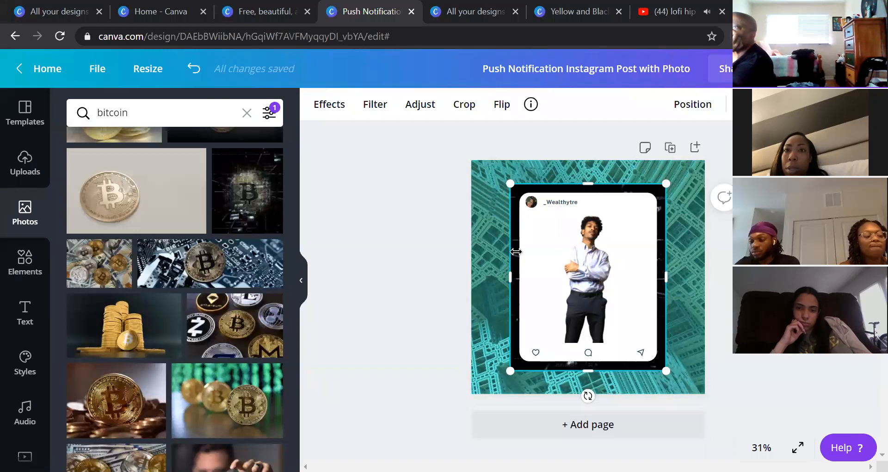
left_click(595, 200)
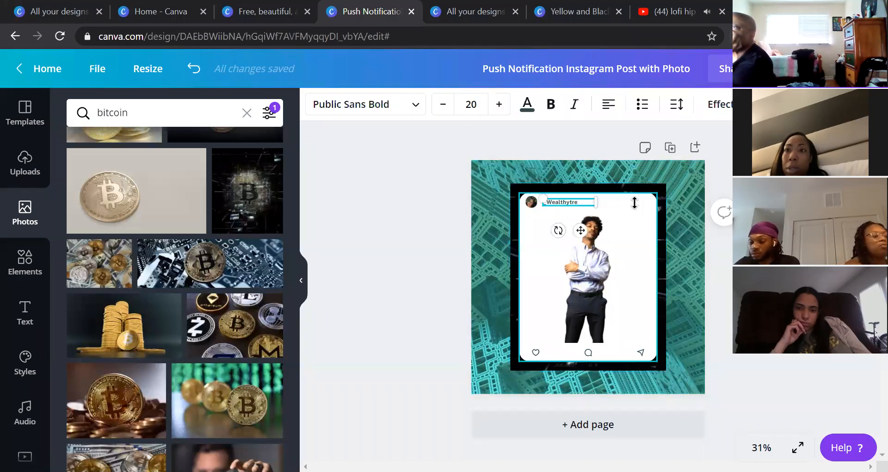
left_click(628, 203)
left_click_drag(650, 226, 796, 209)
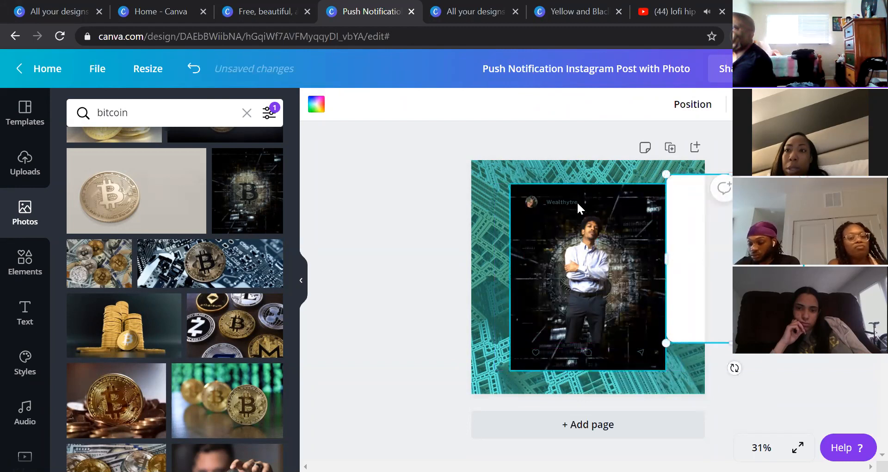
left_click_drag(572, 201, 696, 187)
left_click_drag(527, 203, 678, 188)
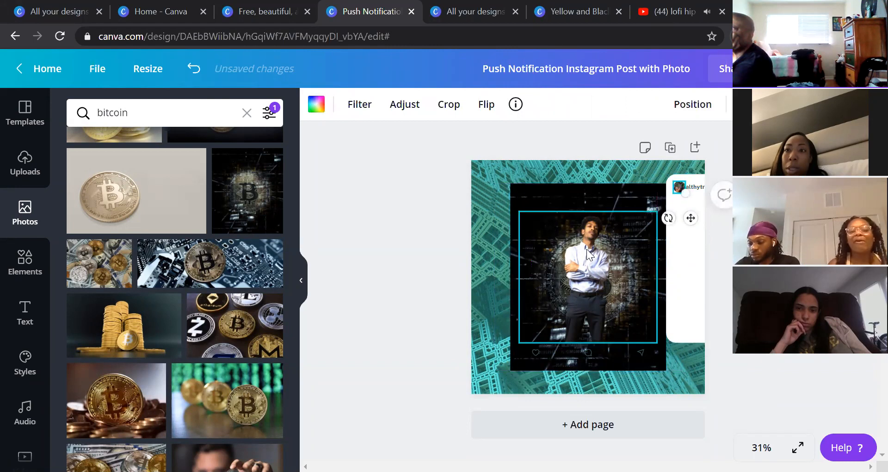
Step: Trim the bitcoin photo's bottom and top edges to match the height of the man's photo
left_click(635, 365)
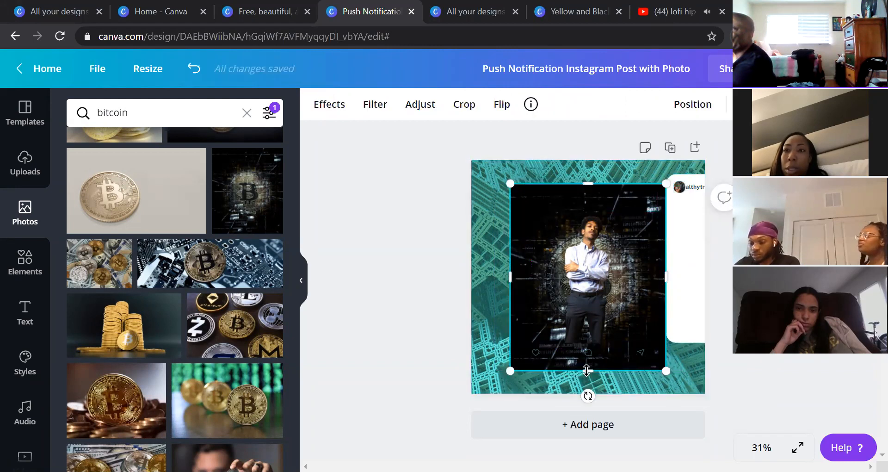
left_click_drag(588, 344, 587, 342)
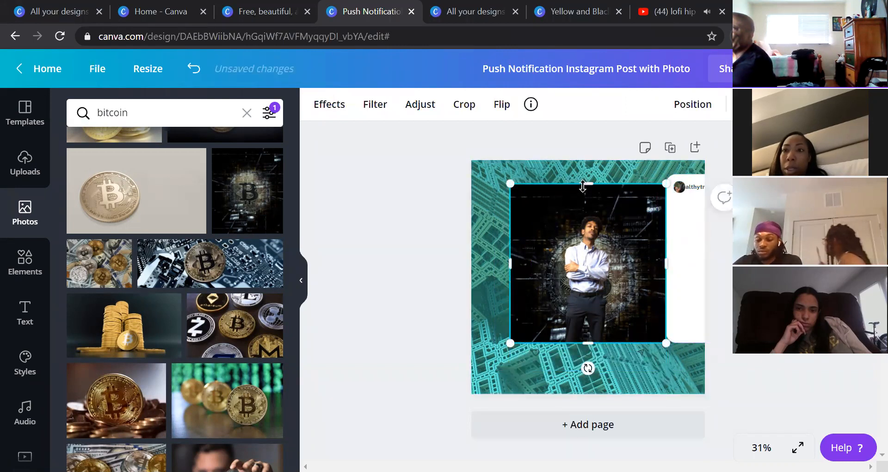
left_click_drag(585, 184, 607, 205)
Step: Move the white card back to the middle of the page and send it backward behind the bitcoin photo
left_click(700, 211)
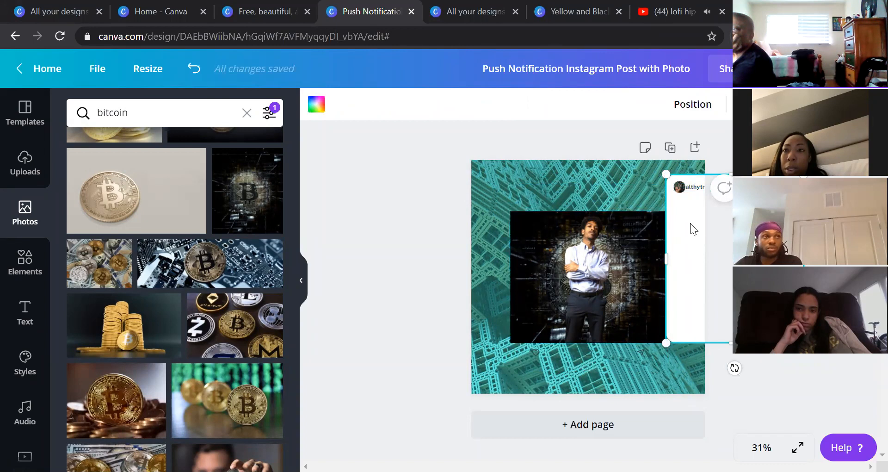
left_click_drag(684, 230, 537, 236)
left_click(537, 235)
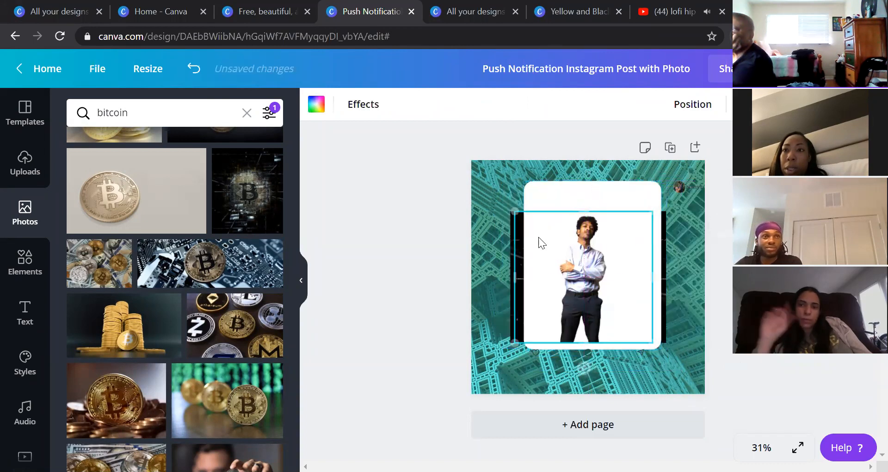
key("ctrl+z")
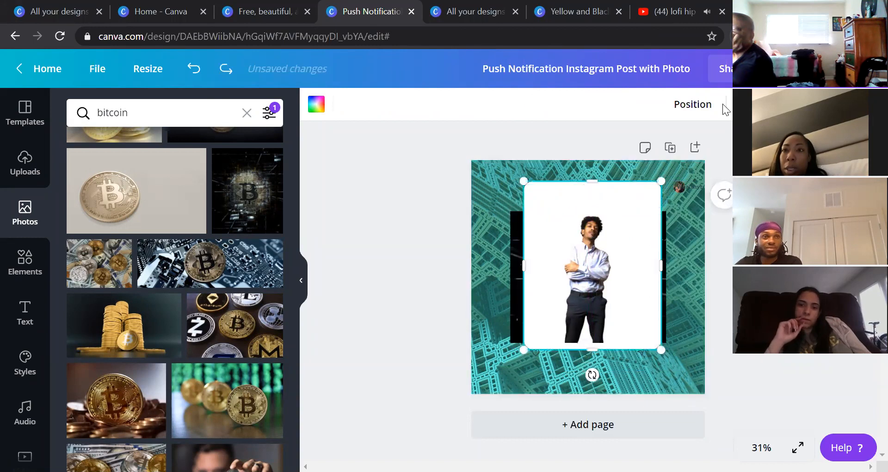
left_click(704, 107)
left_click(615, 145)
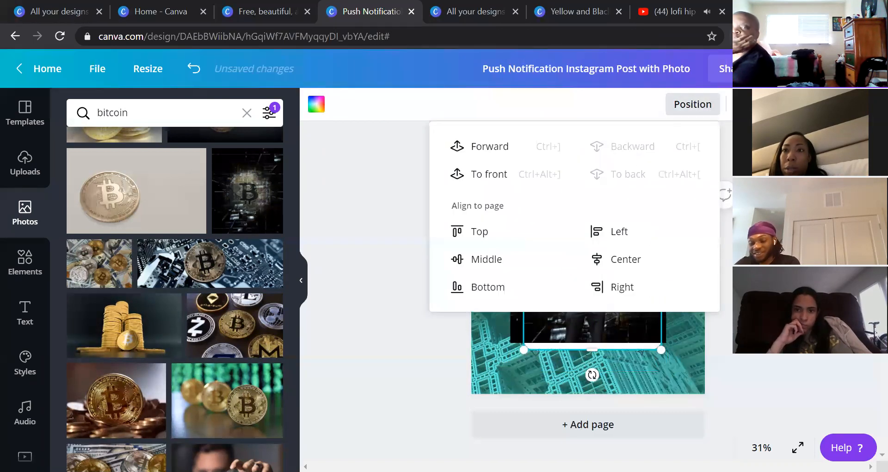
left_click_drag(550, 199, 562, 197)
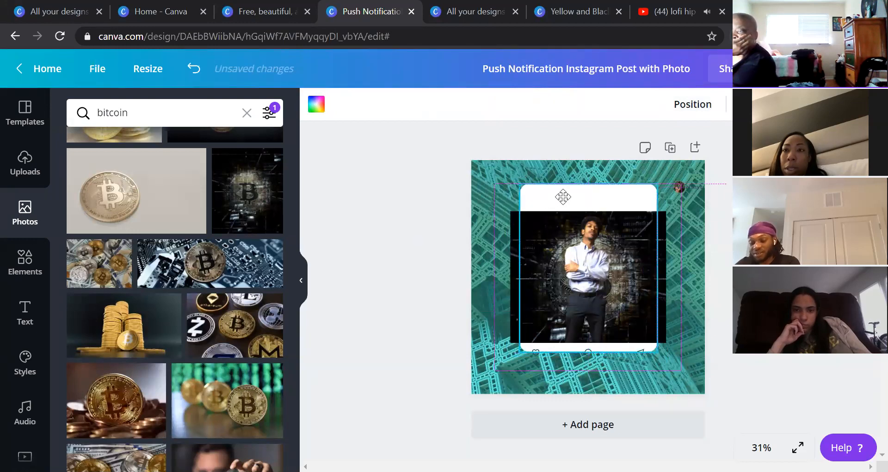
Step: Return the username text and the profile picture to the white card's header above the photo
left_click(683, 190)
left_click_drag(682, 189, 552, 199)
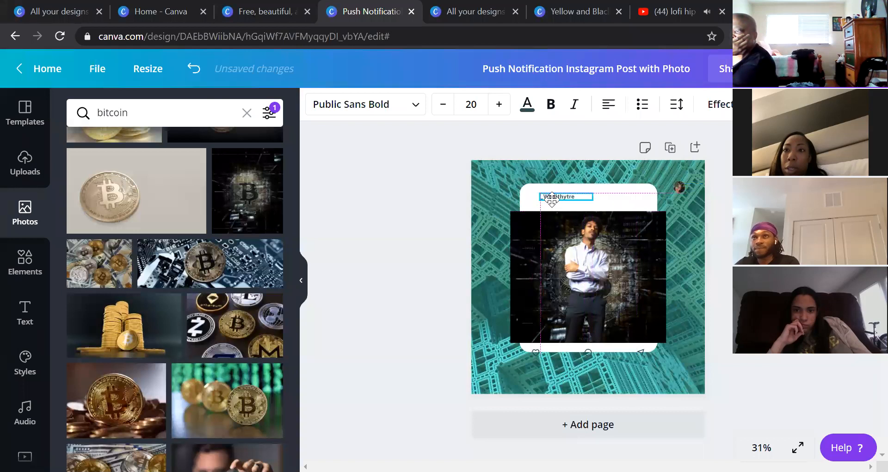
left_click_drag(684, 188, 534, 198)
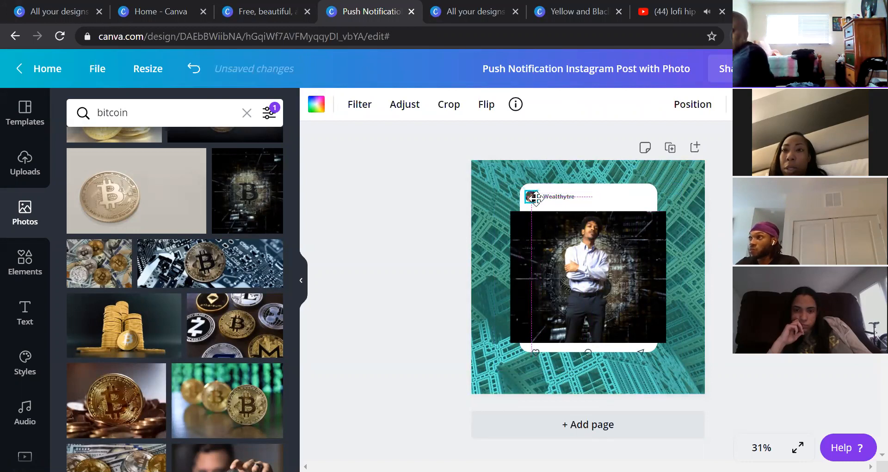
Step: Trim both sides of the bitcoin photo to the white card's width, about 635 wide
left_click(585, 290)
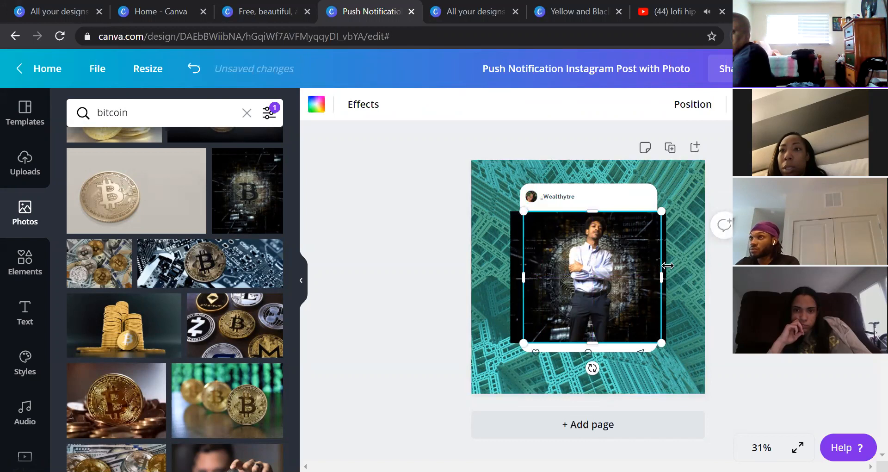
left_click(690, 266)
left_click(517, 266)
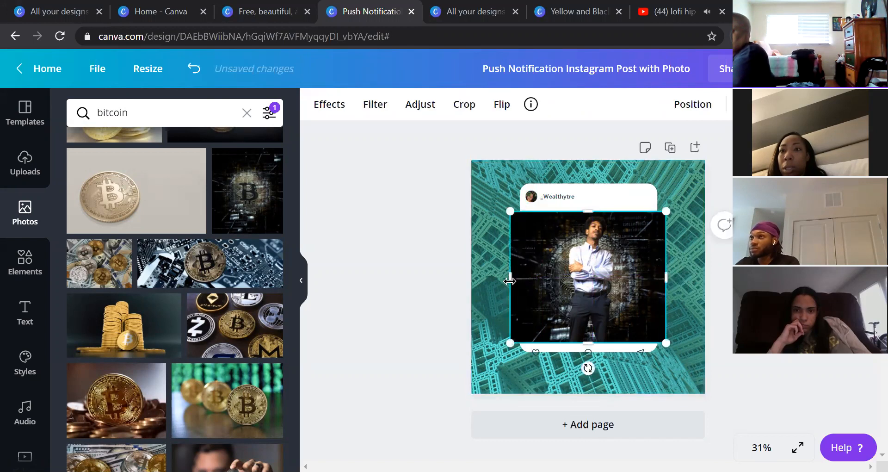
left_click_drag(511, 279, 519, 279)
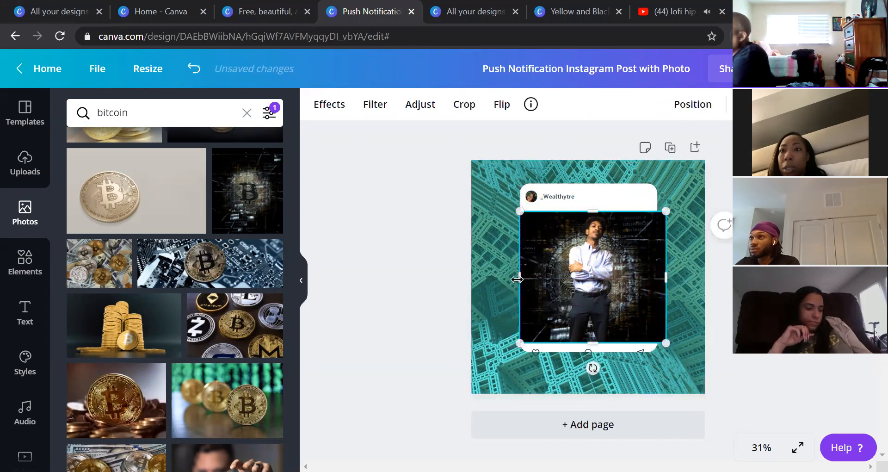
left_click_drag(666, 276, 657, 276)
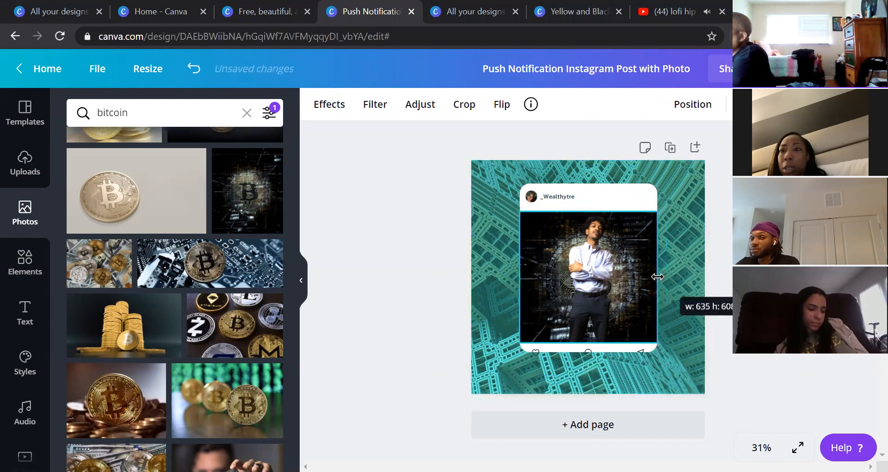
left_click(719, 222)
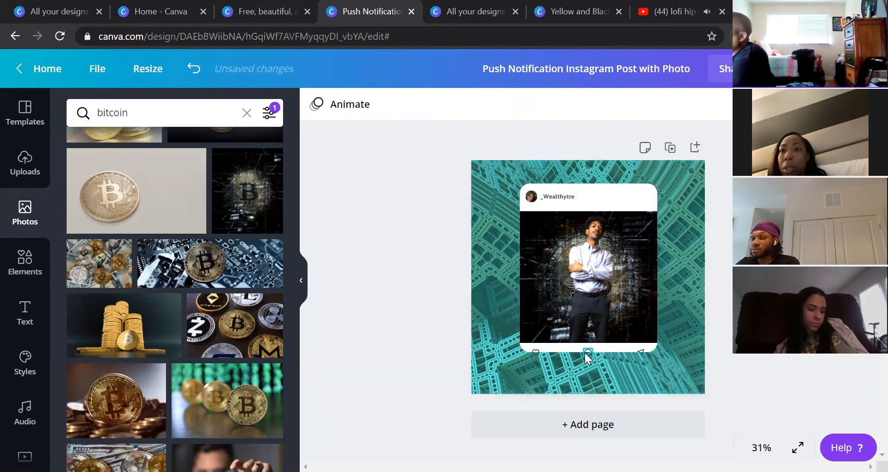
Step: Shift the white card slightly down so the heart, comment and share icons sit inside its lower edge
left_click_drag(560, 349, 554, 355)
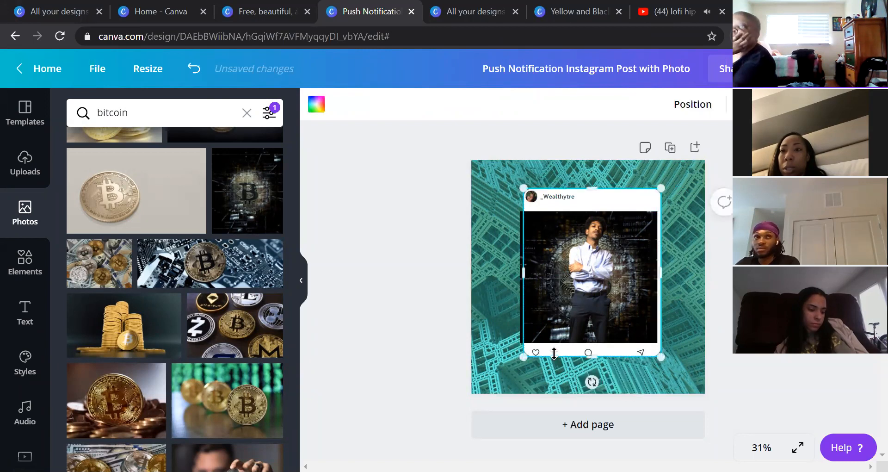
key("ctrl+z")
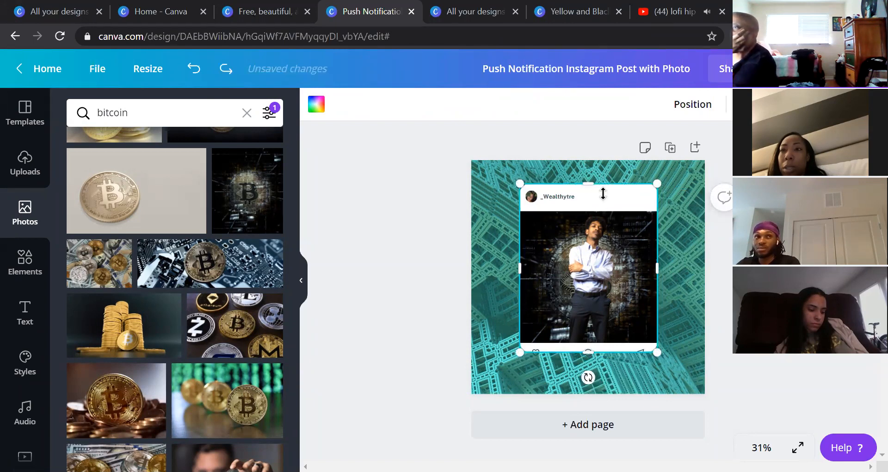
key("ctrl+y")
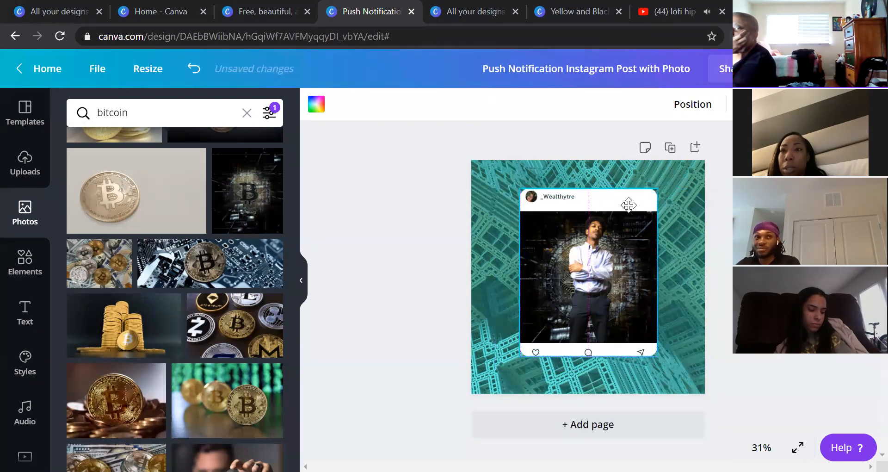
left_click_drag(630, 203, 628, 202)
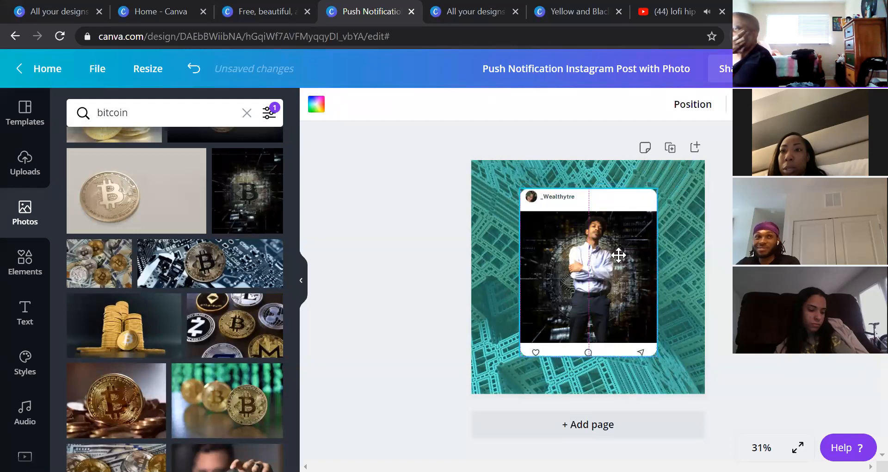
left_click_drag(619, 255, 619, 255)
Step: Undo the recent edits back to the white card centred on the page in front of the full-size bitcoin photo
key("ctrl+z")
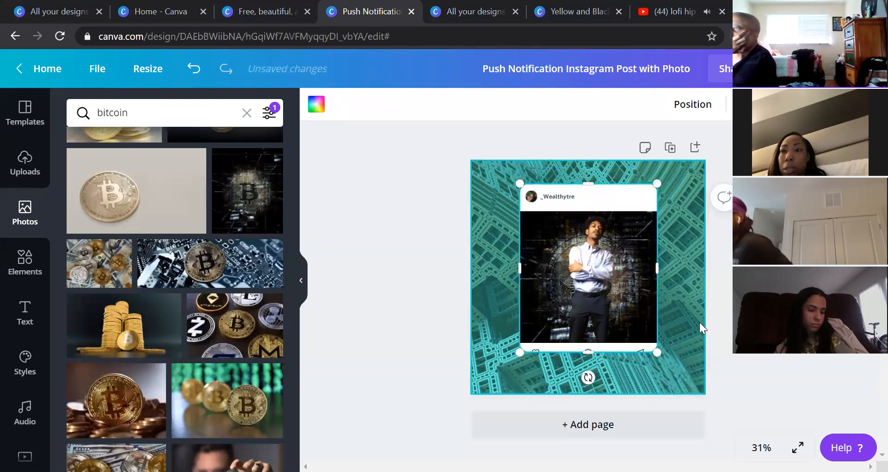
key("ctrl+z")
key("ctrl+z")
key("ctrl+z")
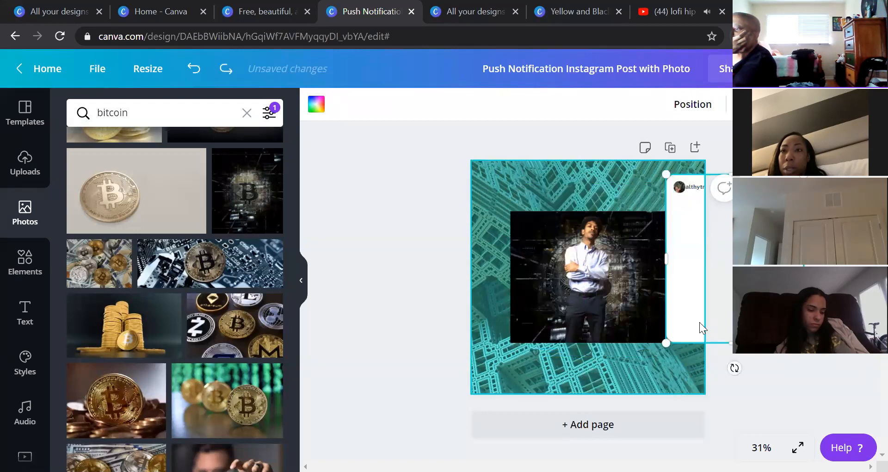
key("ctrl+z")
key("ctrl+z")
key("ctrl+z")
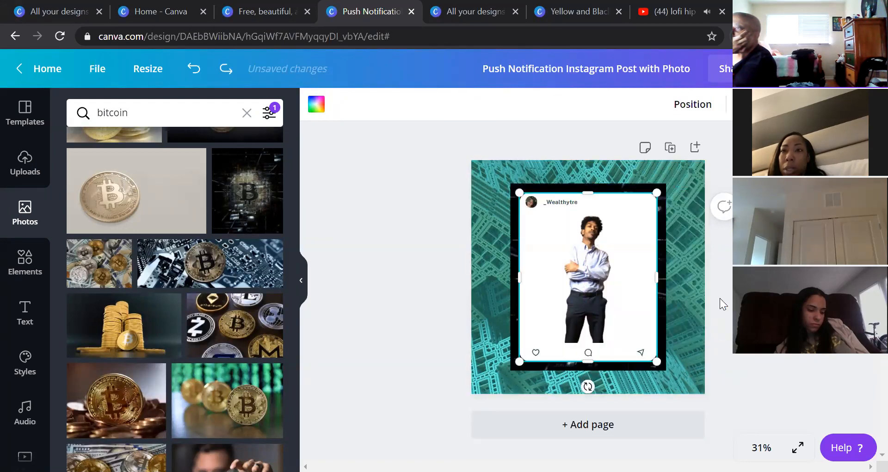
Step: Send the white card one layer backward so it sits behind the dark bitcoin photo
left_click(720, 298)
left_click(645, 206)
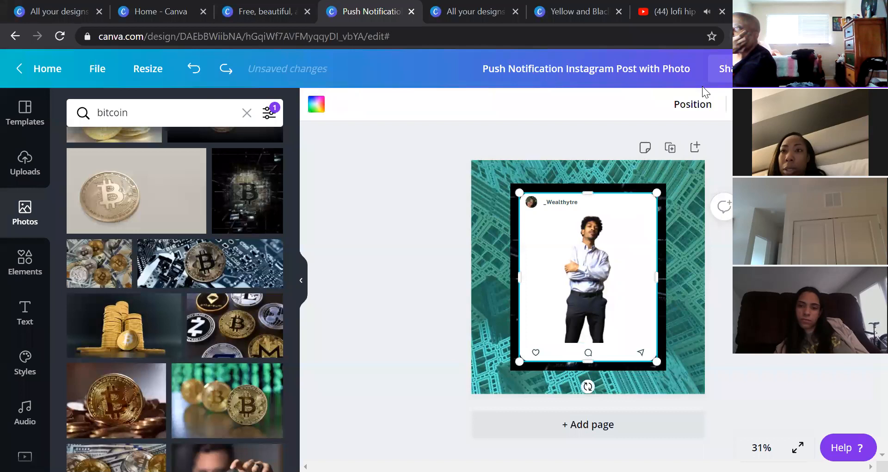
left_click(696, 105)
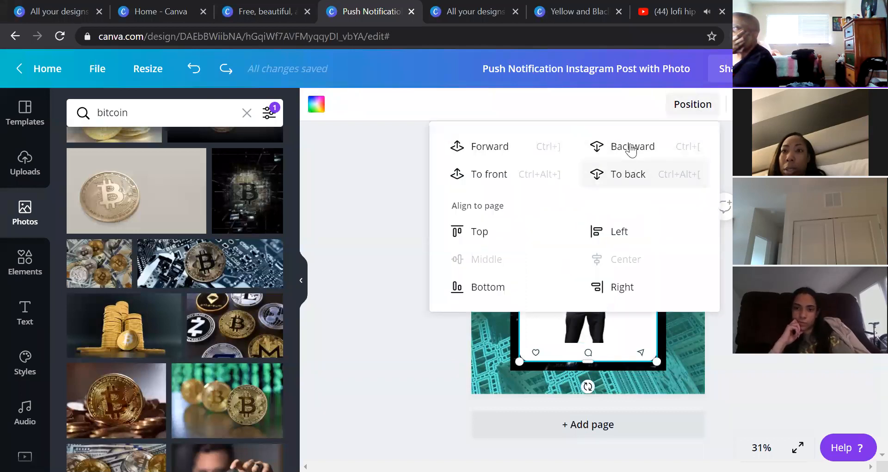
left_click(632, 147)
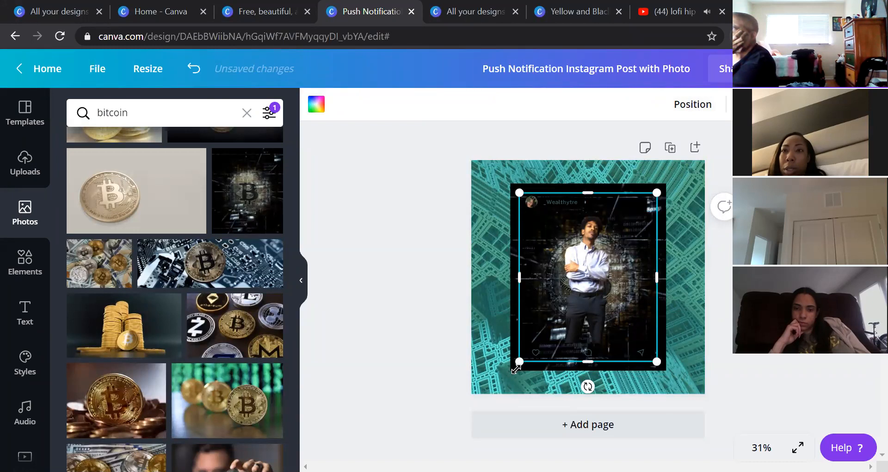
Step: Trim all four sides of the dark bitcoin photo to fit the card's width between the username header and the icon row
left_click(659, 356)
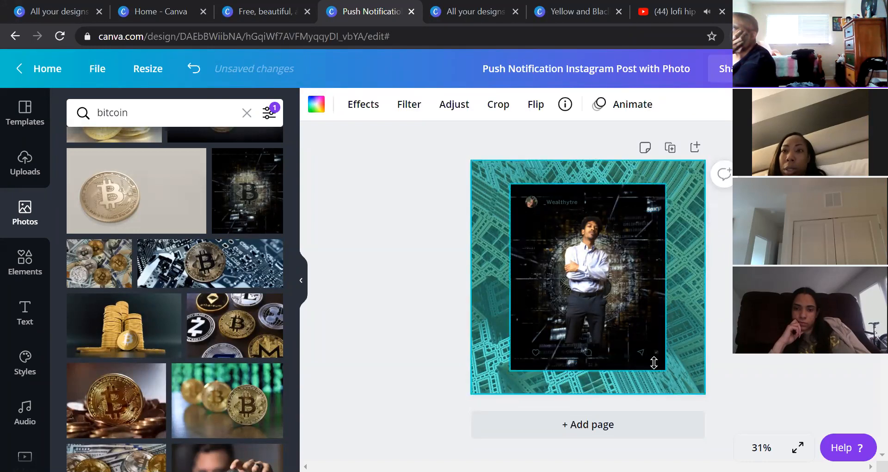
left_click(653, 363)
left_click_drag(585, 339, 585, 341)
left_click_drag(593, 182, 595, 211)
left_click_drag(498, 247, 525, 281)
mouse_move(665, 277)
left_mouse_down()
mouse_move(649, 272)
mouse_move(657, 272)
left_mouse_up()
left_click(724, 230)
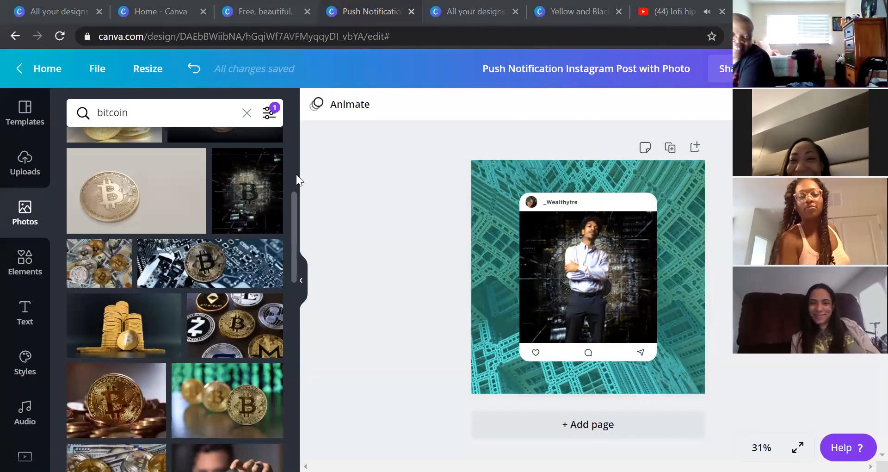
Step: Remove the Free availability filter from the bitcoin photo search and apply the change
left_click(171, 114)
left_click(269, 114)
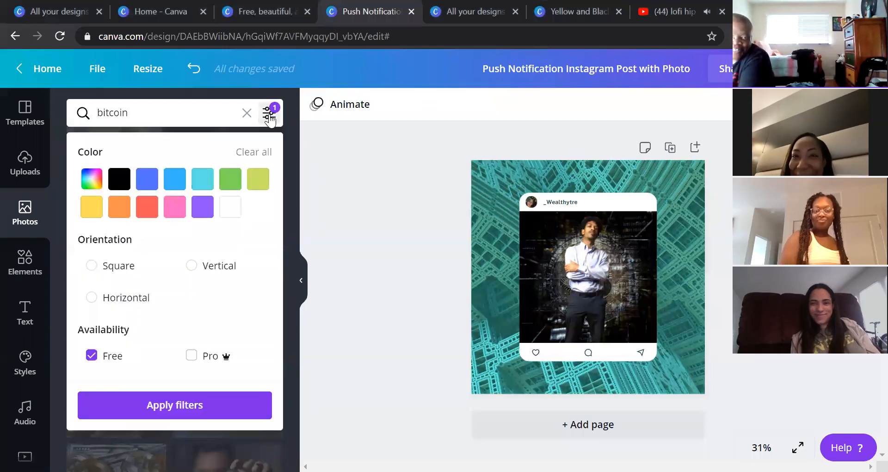
left_click(110, 357)
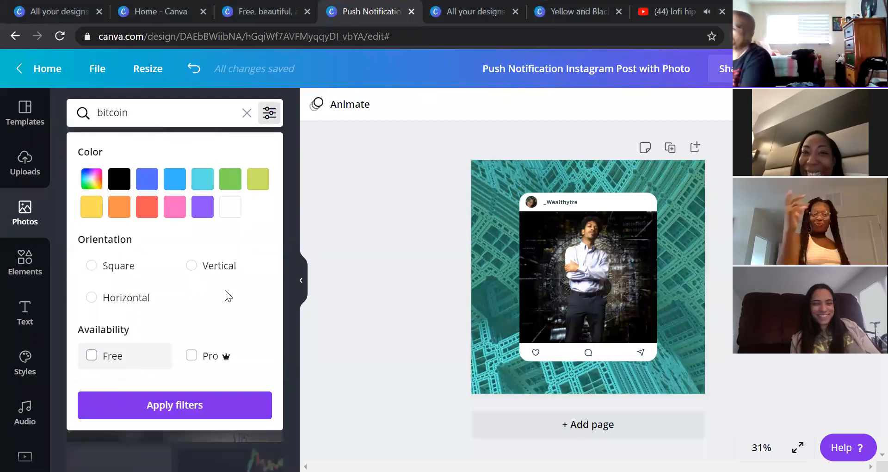
left_click(144, 405)
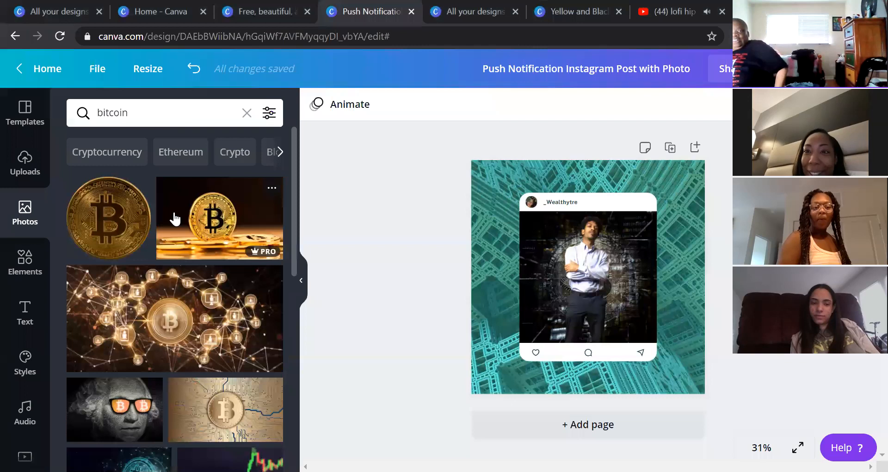
Step: Add the round gold bitcoin coin photo, shrink it and place it partly over the page's right edge
left_click(109, 228)
left_click_drag(495, 185, 593, 281)
left_click_drag(656, 326, 556, 254)
left_click_drag(519, 212, 604, 279)
key("ctrl+z")
key("ctrl+z")
key("ctrl+z")
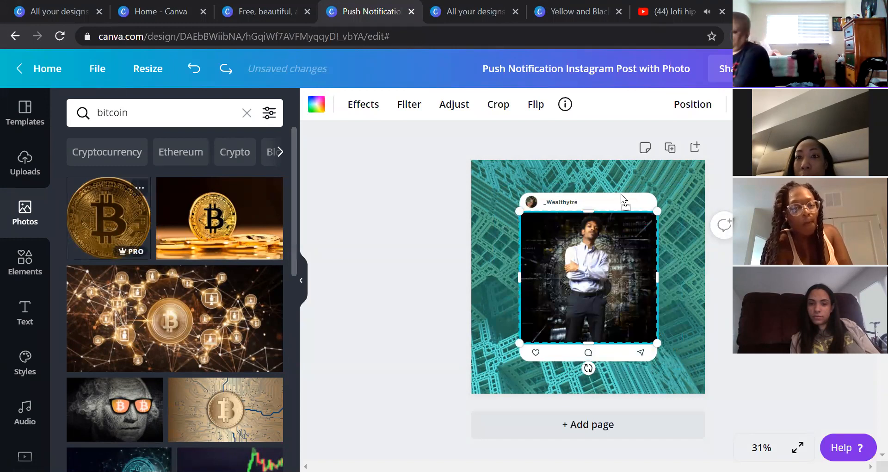
left_click_drag(623, 199, 624, 200)
left_click_drag(767, 144, 733, 231)
Step: Select the white card together with the dark bitcoin photo and lock them in place
left_click(606, 203)
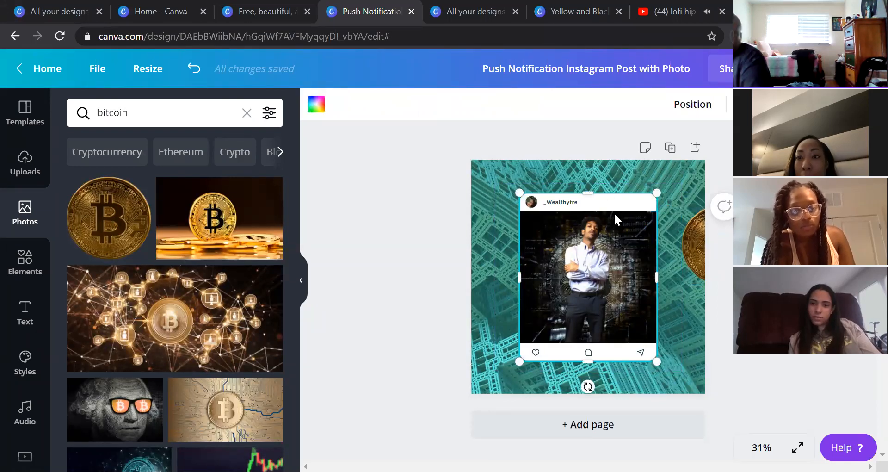
left_click(567, 203)
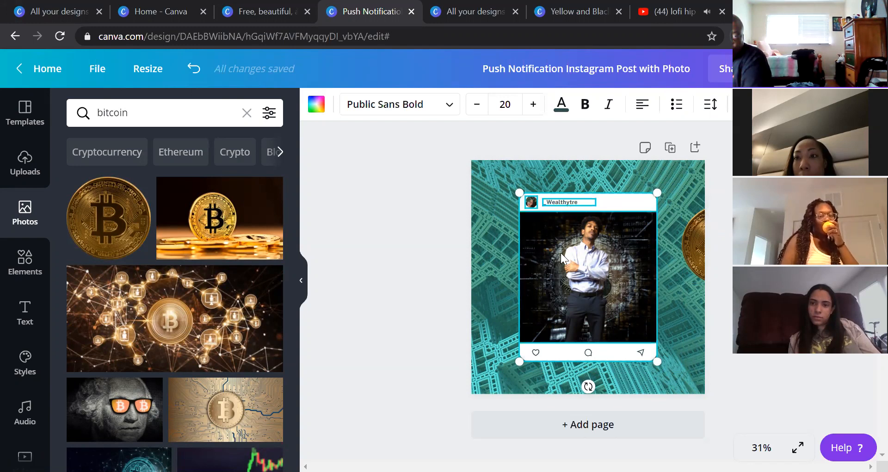
left_click(575, 353, "shift")
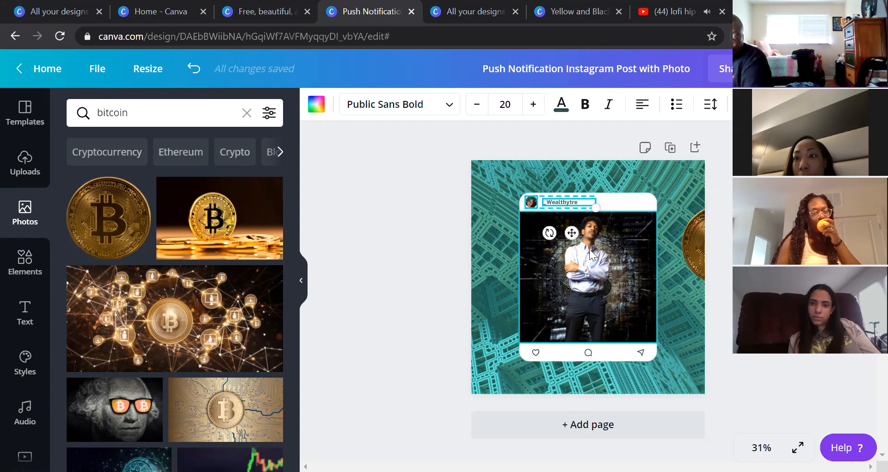
left_click(570, 312, "shift")
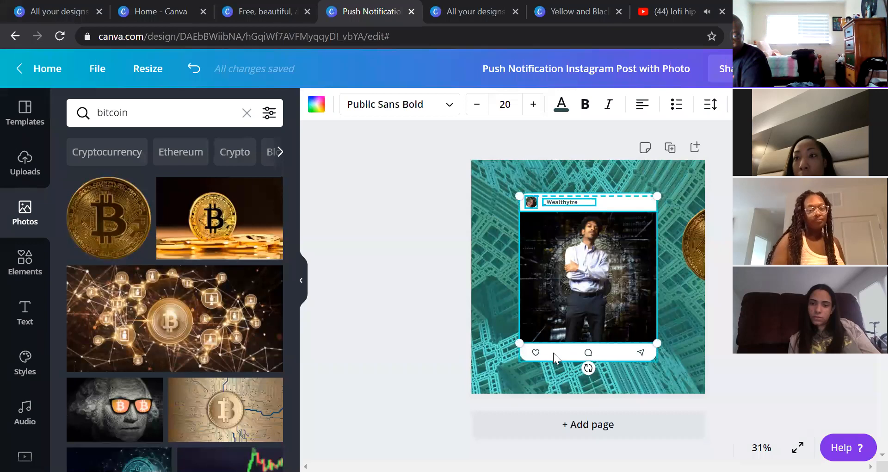
left_click(554, 354, "shift")
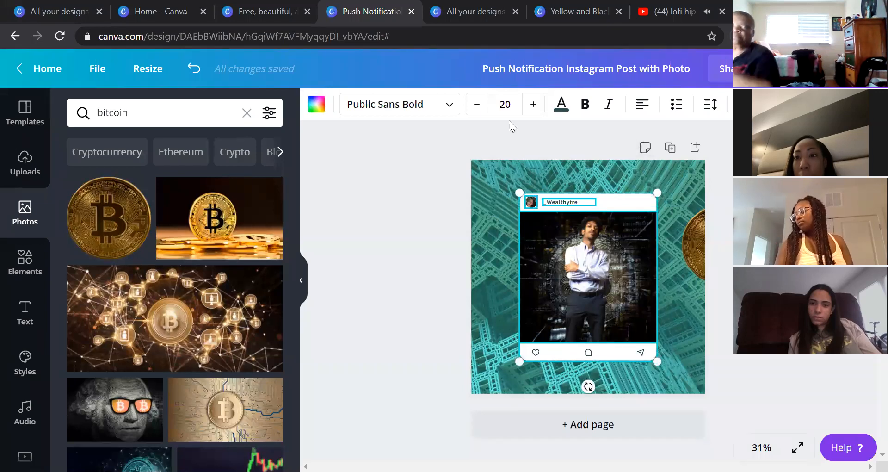
left_click(614, 201, "shift")
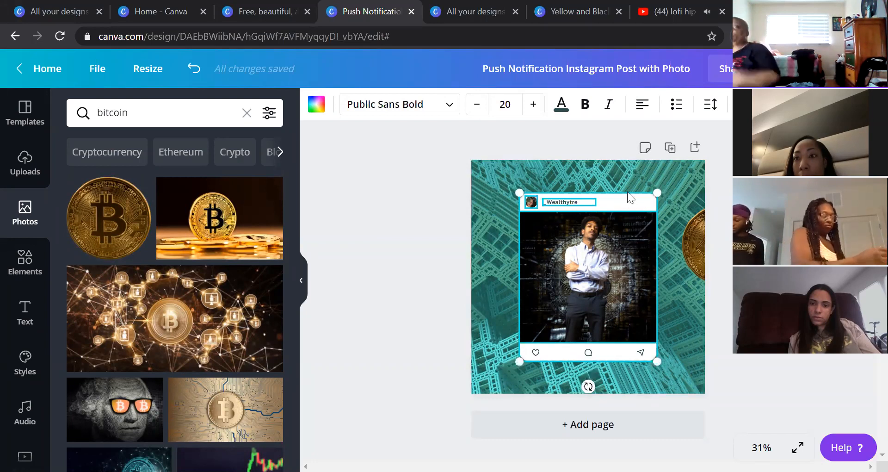
left_click(627, 192)
left_click(623, 212)
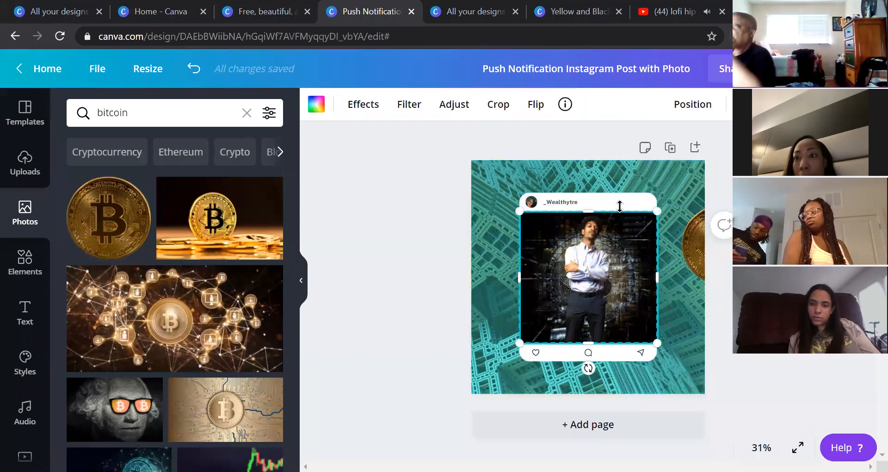
left_click(633, 196)
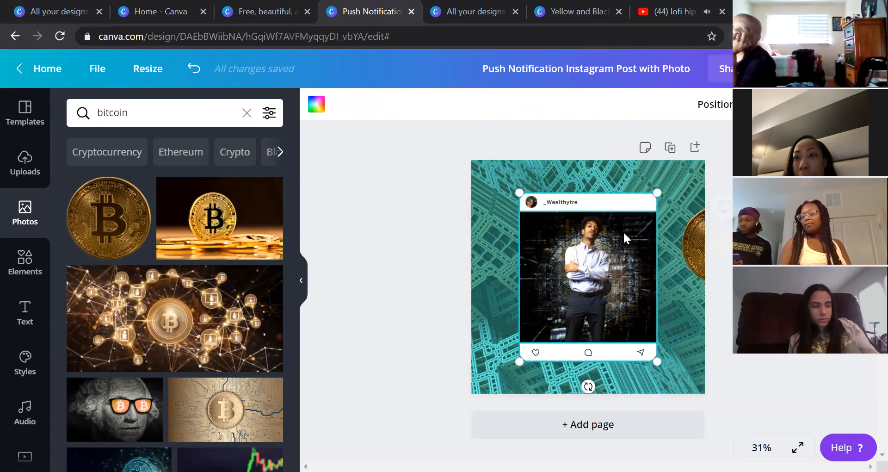
left_click(686, 160)
left_click(622, 237)
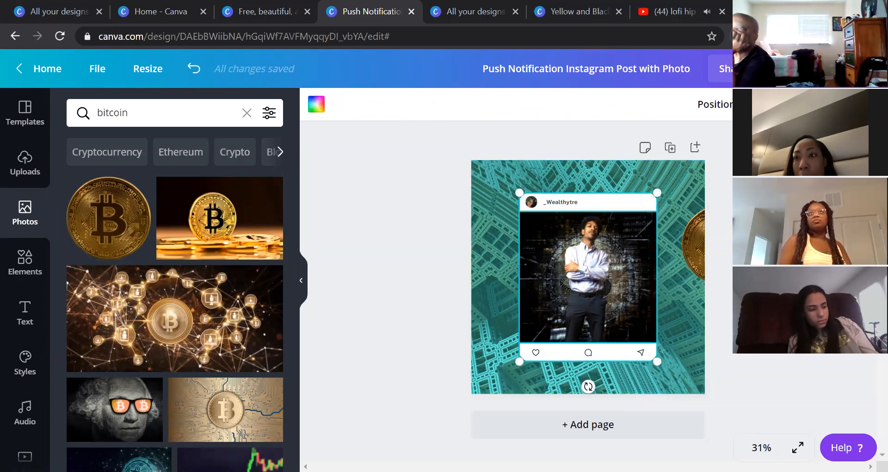
key("alt+shift+l")
key("Escape")
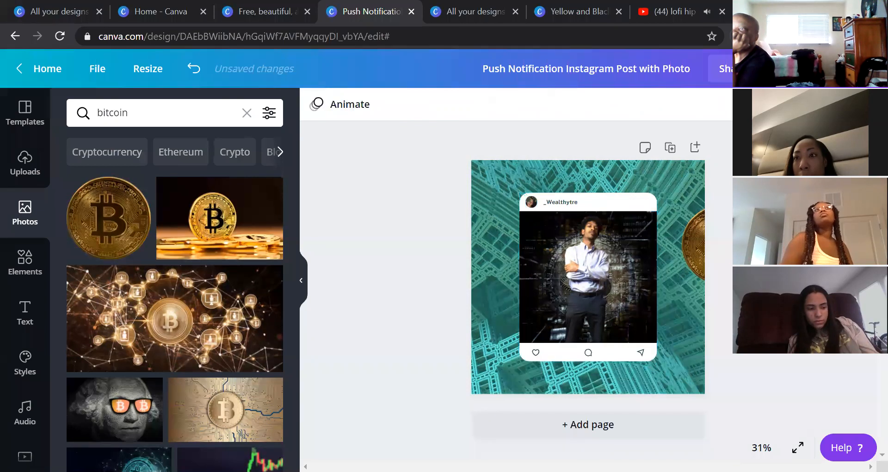
Step: Place the gold coin over the upper left of the dark bitcoin photo, then unlock that photo
left_click_drag(697, 245, 575, 252)
left_click_drag(619, 276, 569, 238)
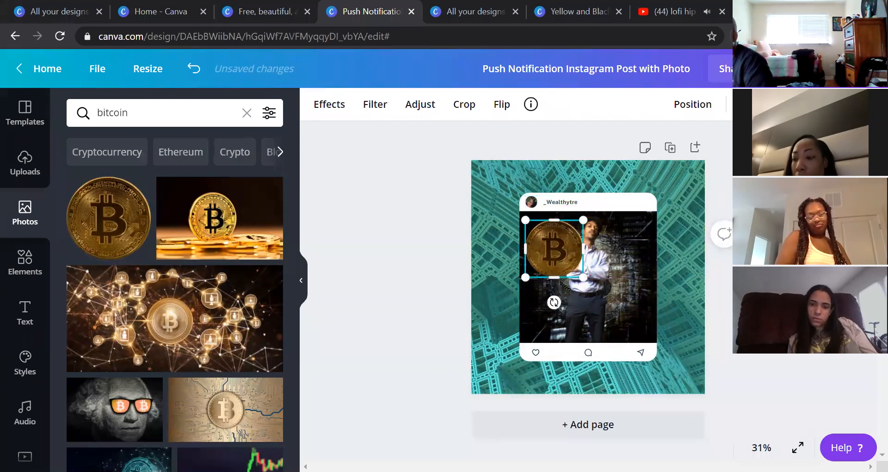
left_click(653, 253)
left_click(626, 259)
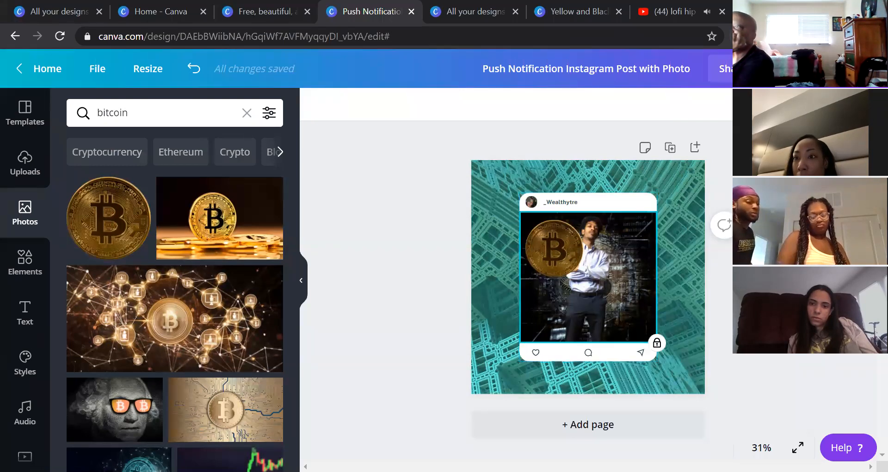
left_click(657, 343)
Step: Send the gold coin one layer backward so it sits behind the man
left_click(564, 249)
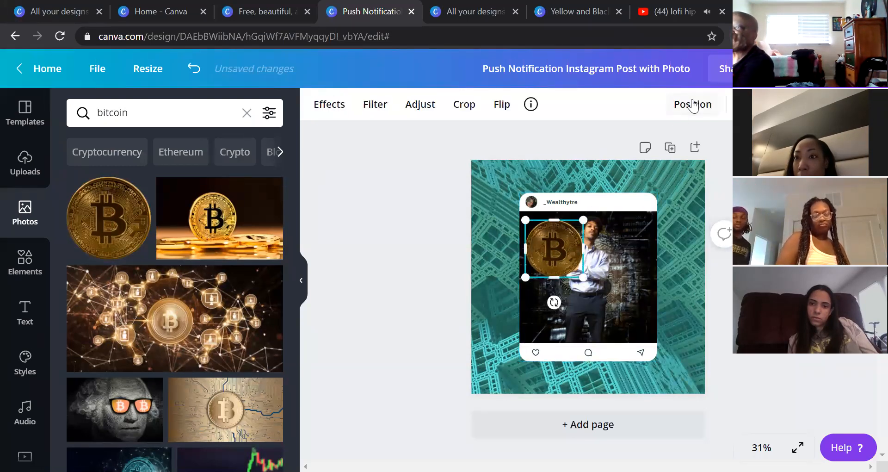
left_click(693, 105)
left_click(629, 146)
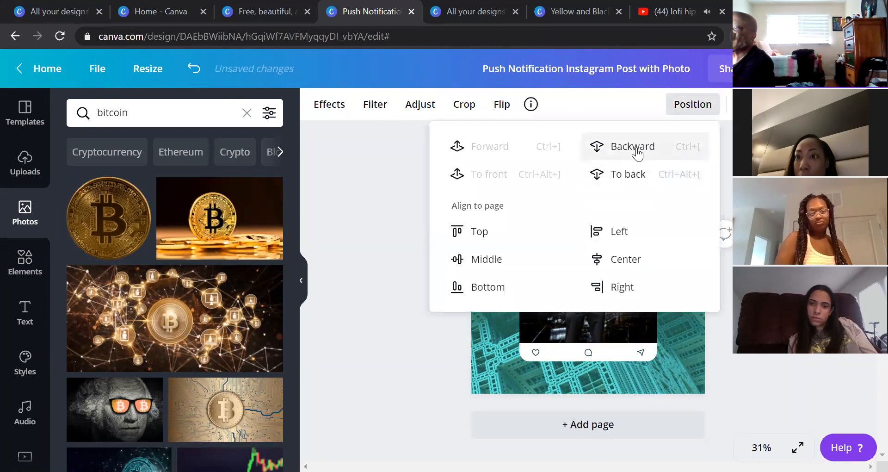
key("Escape")
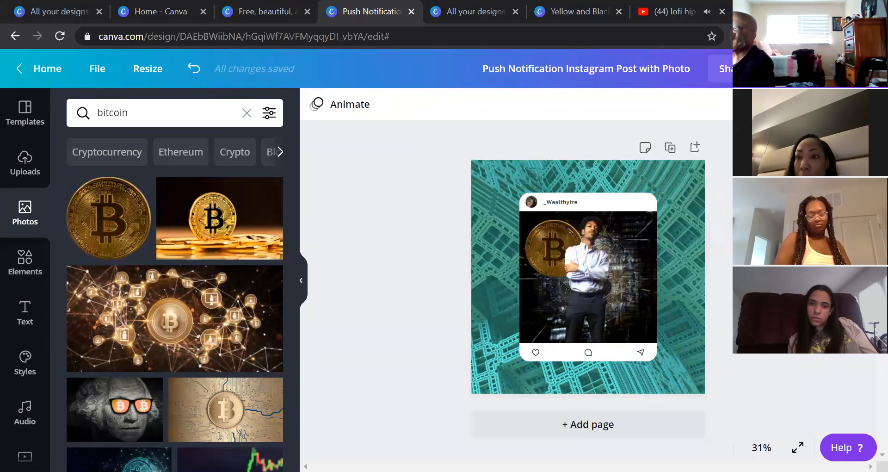
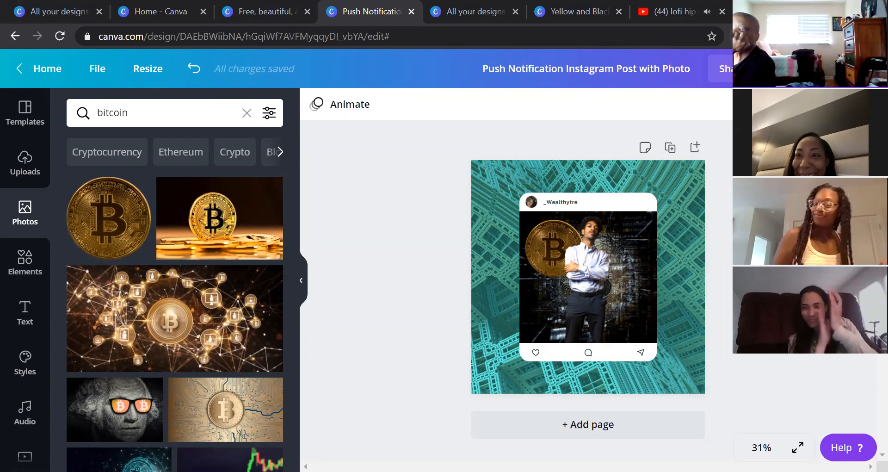
left_click(687, 204)
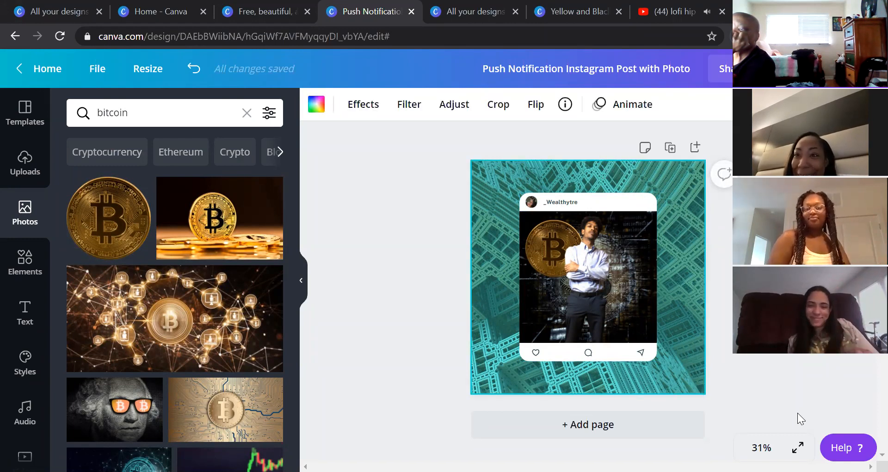
left_click(719, 199)
left_click(673, 170)
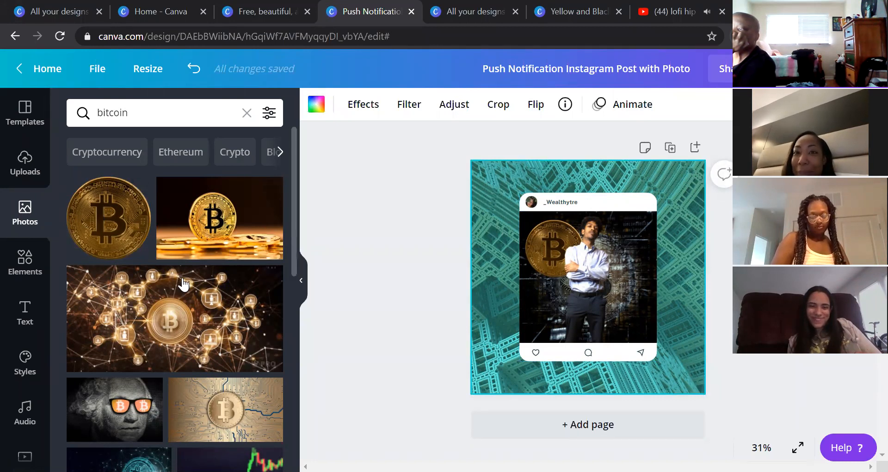
Step: Add the dark blue bitcoin network photo from the search results and align it with the page's top edge, slightly past the left edge
scroll(168, 309, "down", 10)
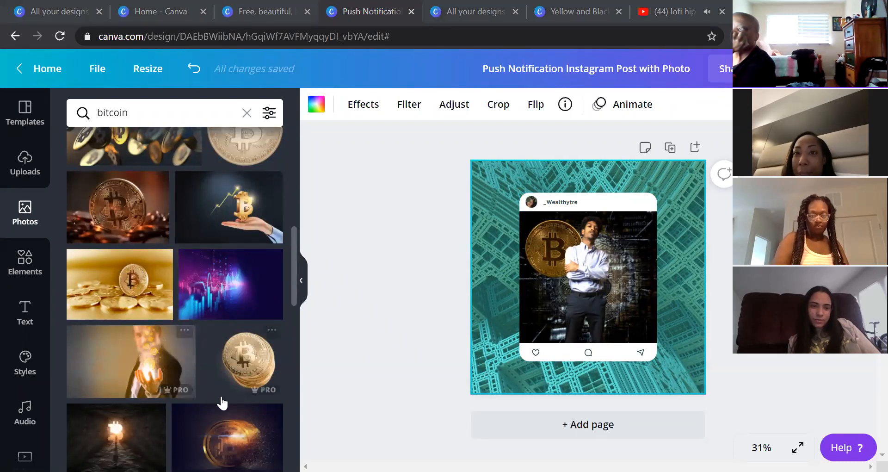
scroll(241, 359, "down", 2)
scroll(202, 355, "down", 5)
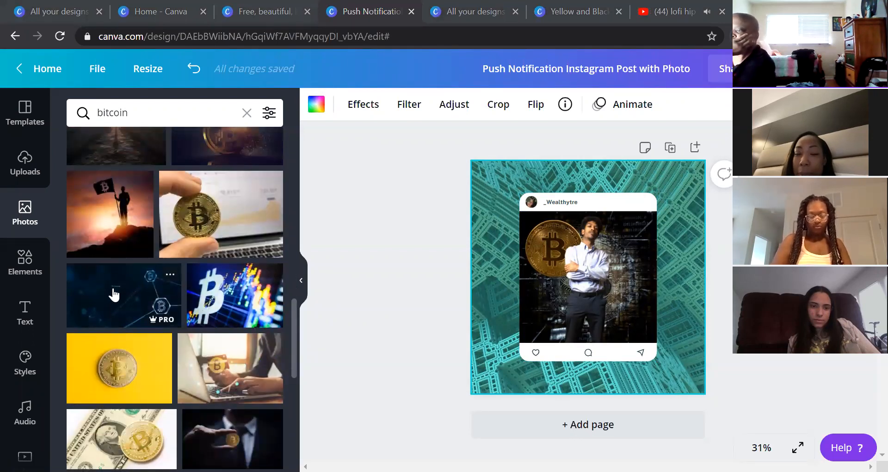
left_click(114, 295)
left_click_drag(529, 274, 466, 179)
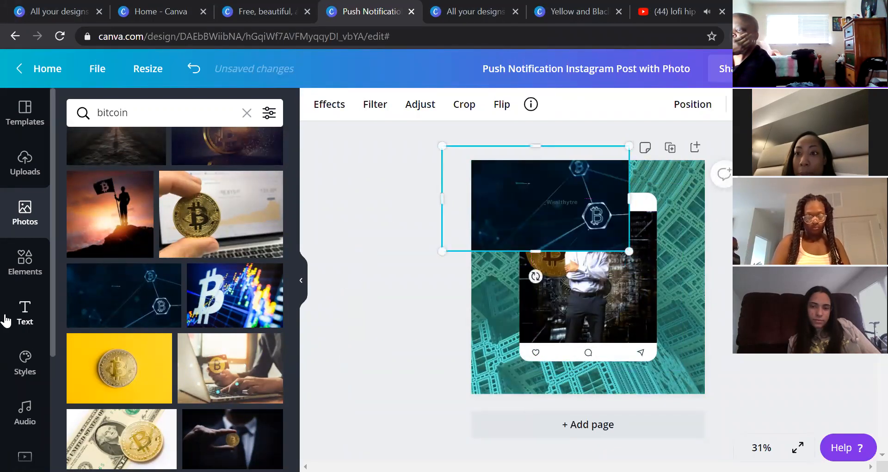
scroll(25, 372, "down", 3)
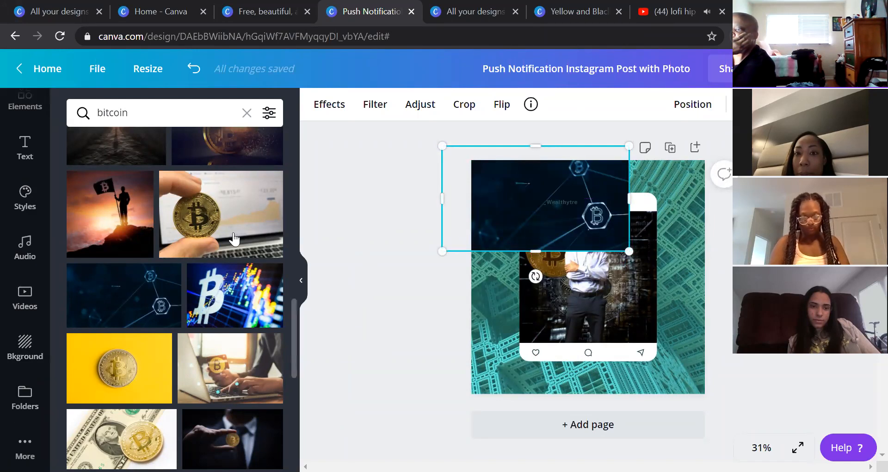
left_click_drag(492, 218, 505, 233)
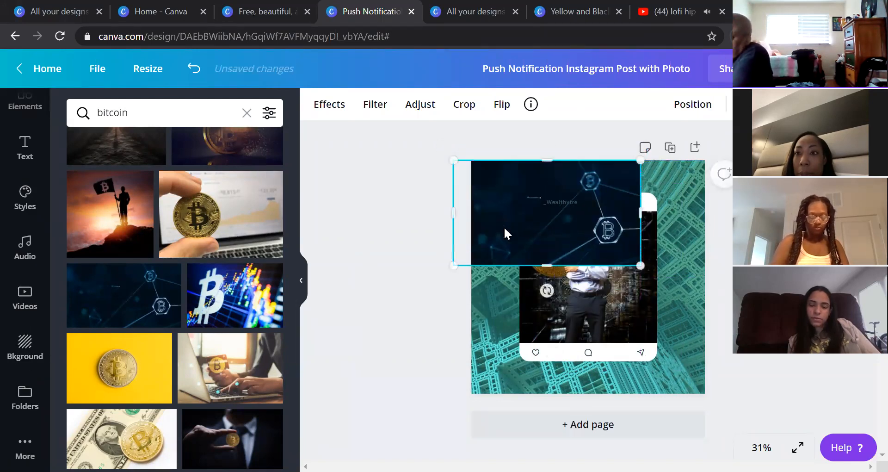
Step: Send the dark blue bitcoin network photo to the back, enlarge it past the page's right edge, and undo its accidental drop into the card
left_click(694, 107)
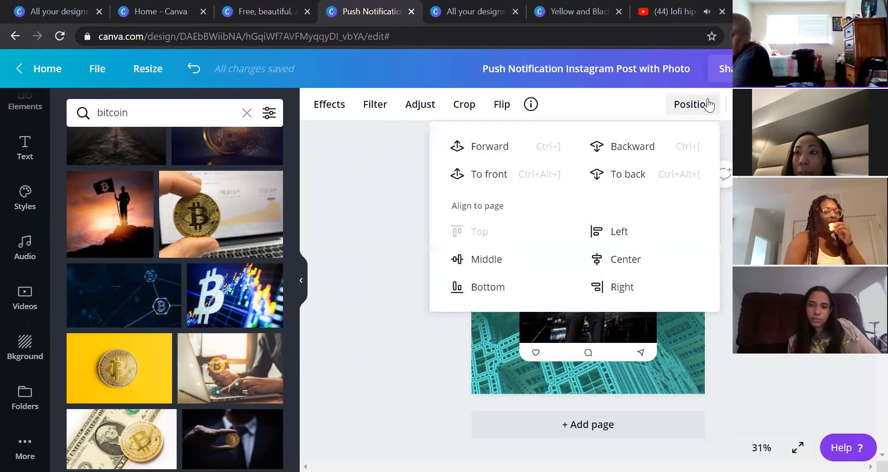
left_click(629, 180)
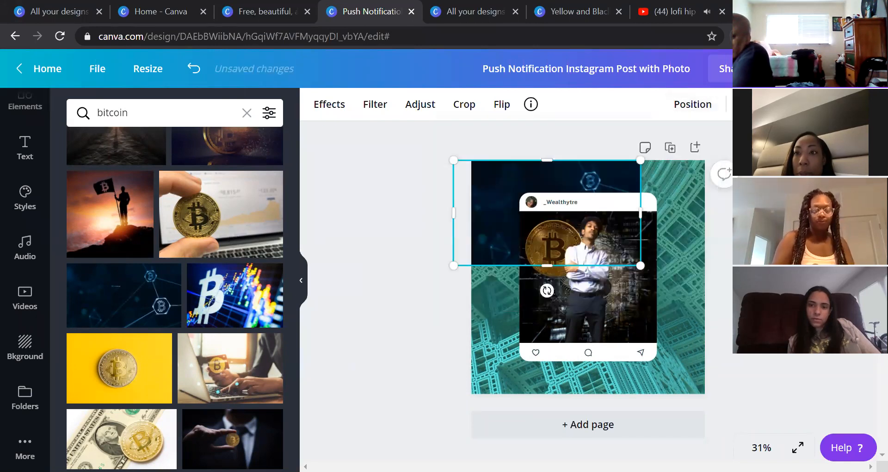
left_click_drag(644, 267, 769, 377)
left_click_drag(687, 303, 629, 294)
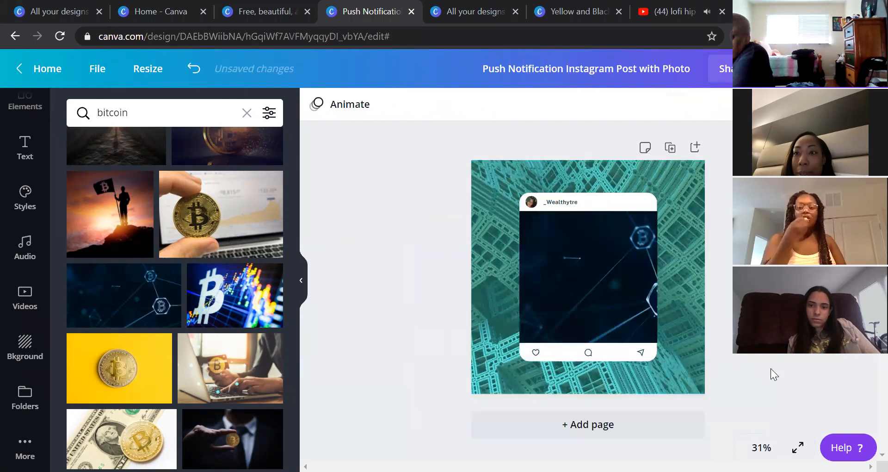
key("ctrl+z")
mouse_move(677, 252)
left_mouse_down()
mouse_move(675, 275)
mouse_move(674, 266)
left_mouse_up()
Step: Lock the dark bitcoin photo inside the white card in place
left_click(593, 230)
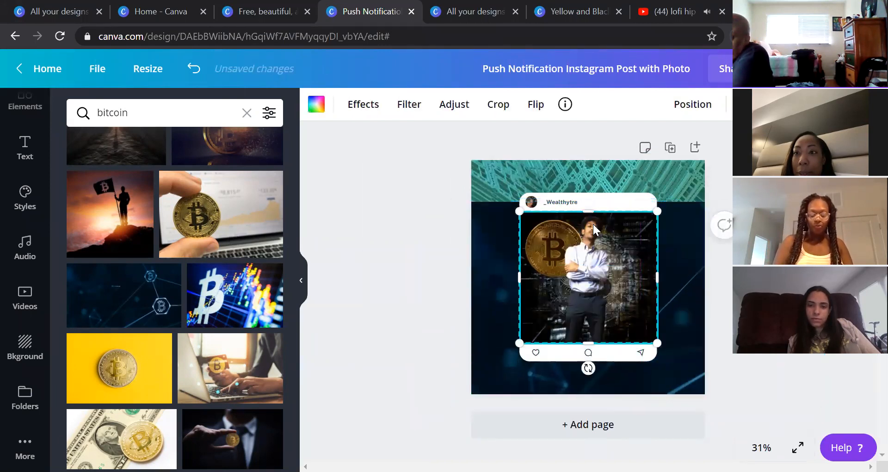
key("alt+shift+l")
key("Escape")
Step: Enlarge the network photo to about 2,157 × 1,213 and shift it left so a bitcoin hexagon shows beside the card
left_click_drag(681, 248, 618, 224)
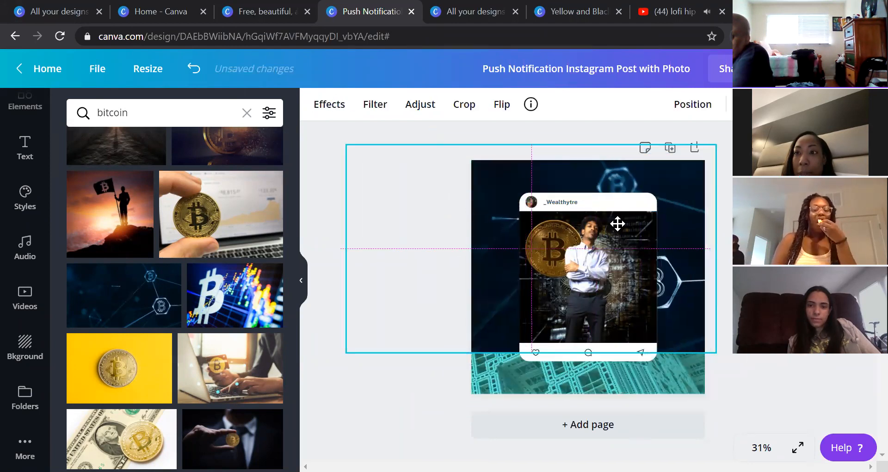
left_click_drag(716, 352, 812, 407)
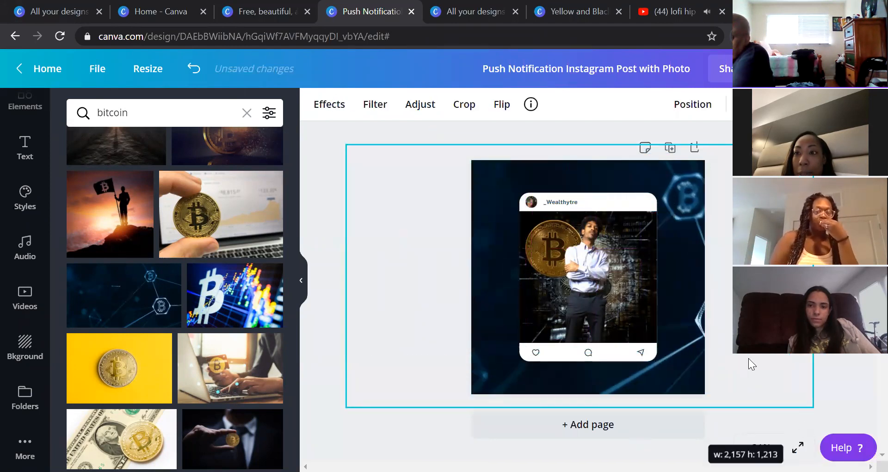
left_click_drag(758, 313, 717, 315)
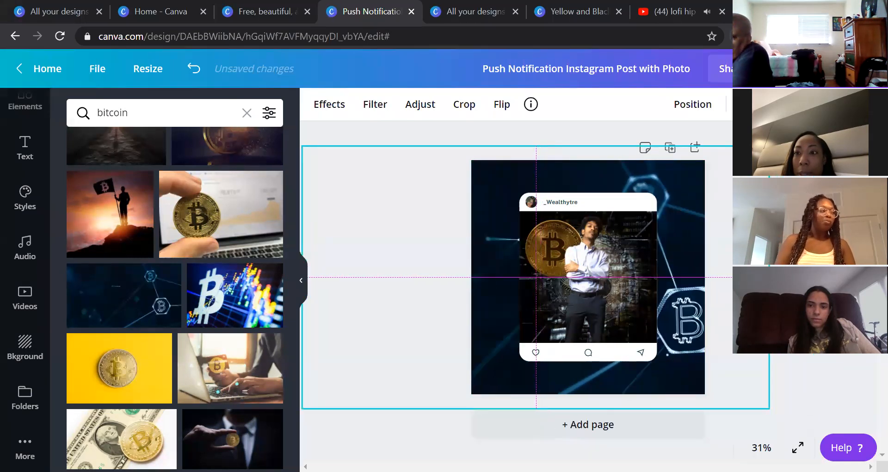
key("Escape")
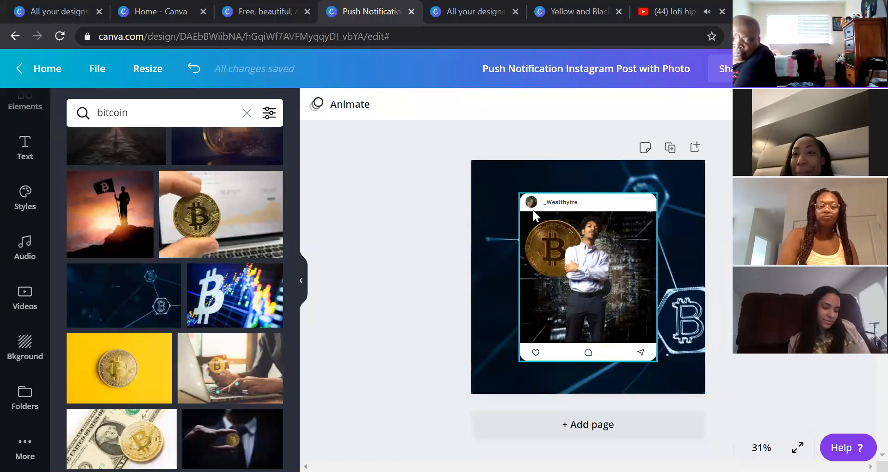
Step: Clear the bitcoin search, search the backgrounds for "stars", and apply the dark blue Milky Way sky to the page
scroll(143, 319, "down", 3)
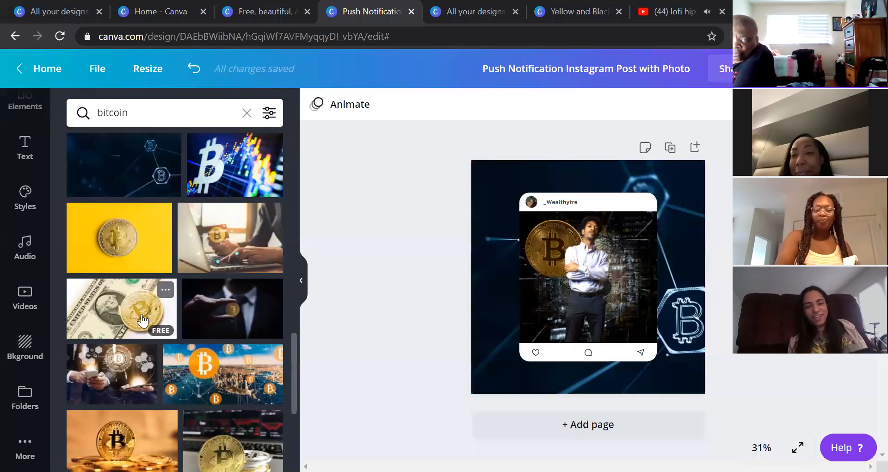
left_click(247, 111)
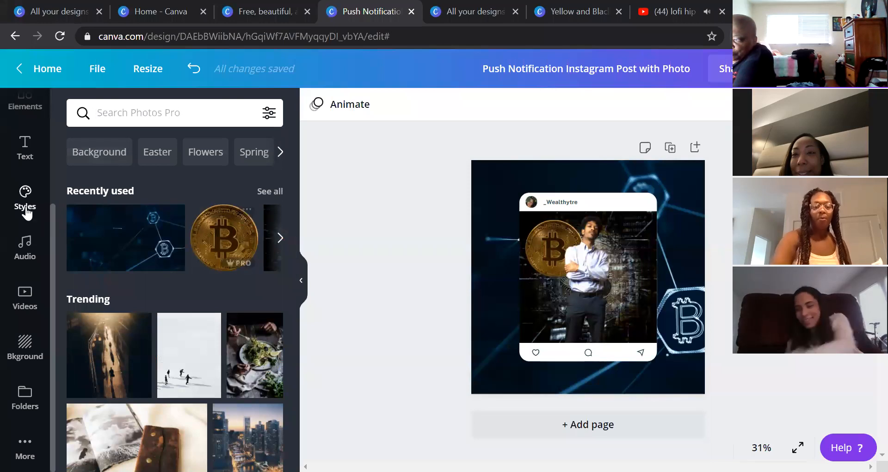
left_click(31, 356)
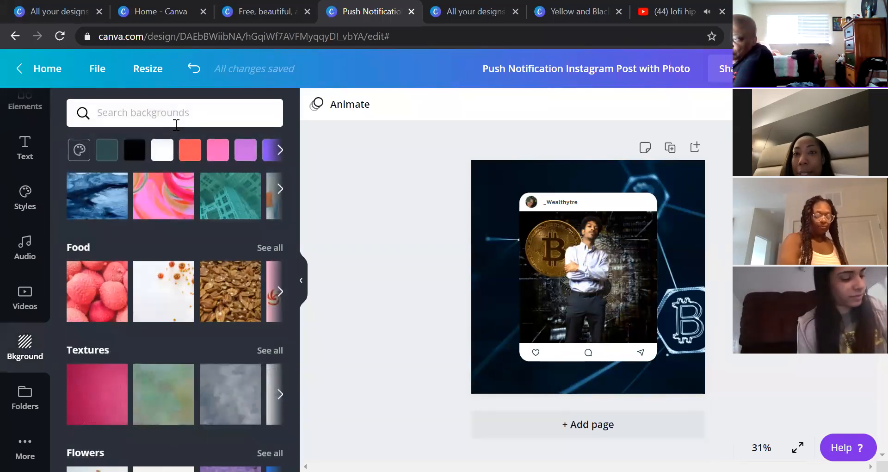
left_click(176, 121)
type("stars")
key("Return")
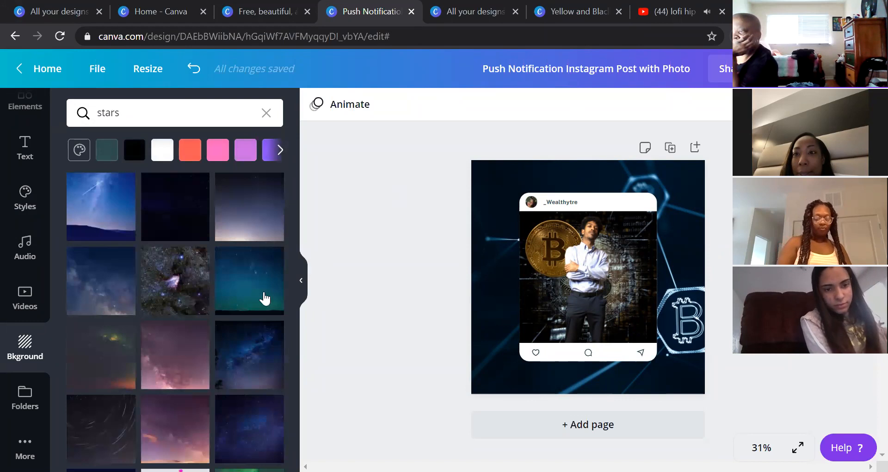
scroll(185, 404, "down", 2)
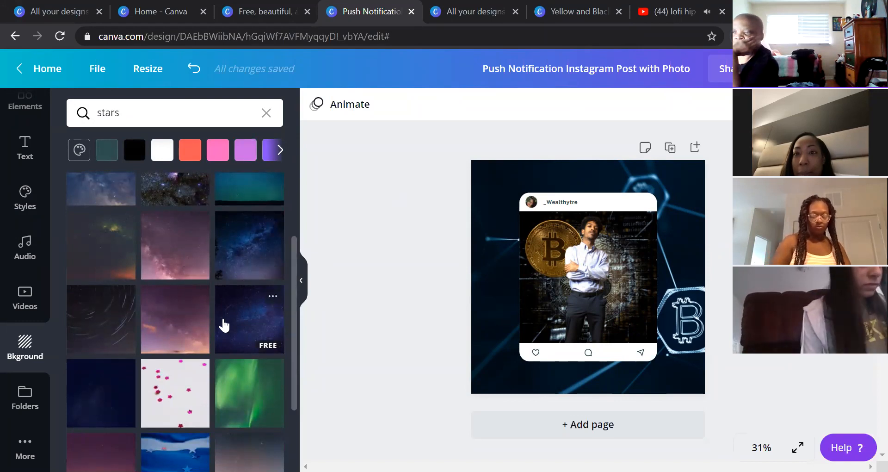
left_click(245, 258)
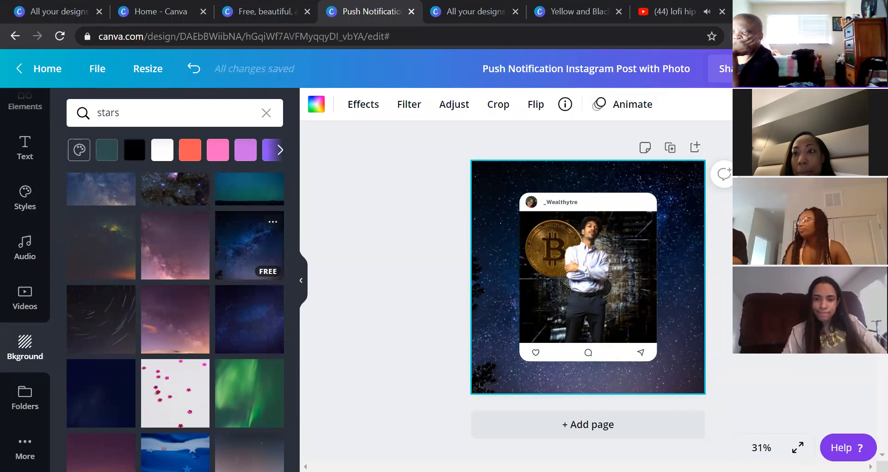
Step: Make the starry background partly transparent
left_click(801, 104)
left_click_drag(770, 146, 739, 146)
left_click(694, 222)
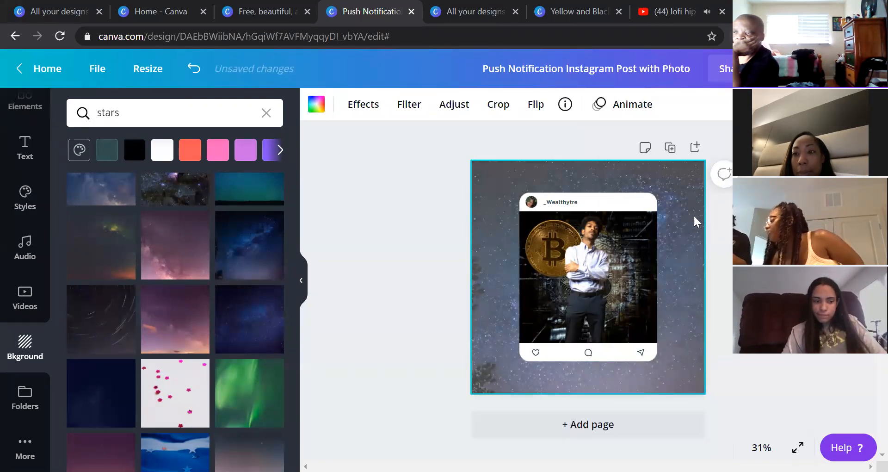
left_click(721, 198)
Step: Delete the faded starry background and apply the same dark blue Milky Way sky again
left_click(485, 346)
double_click(485, 342)
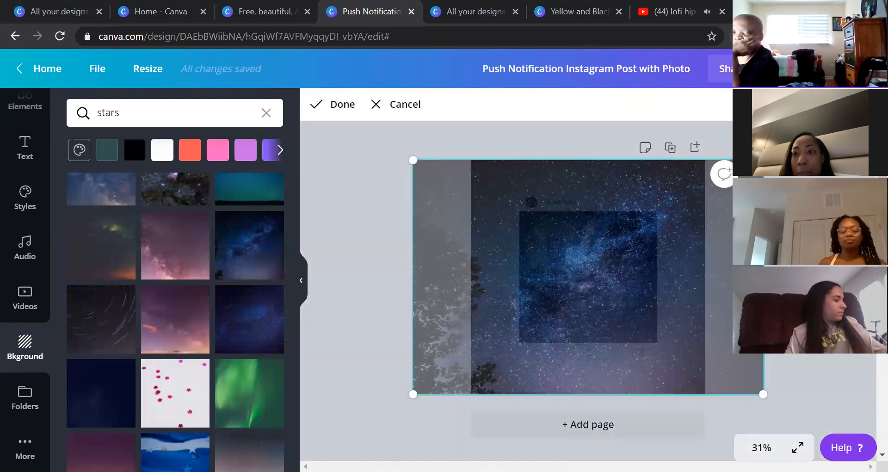
key("Delete")
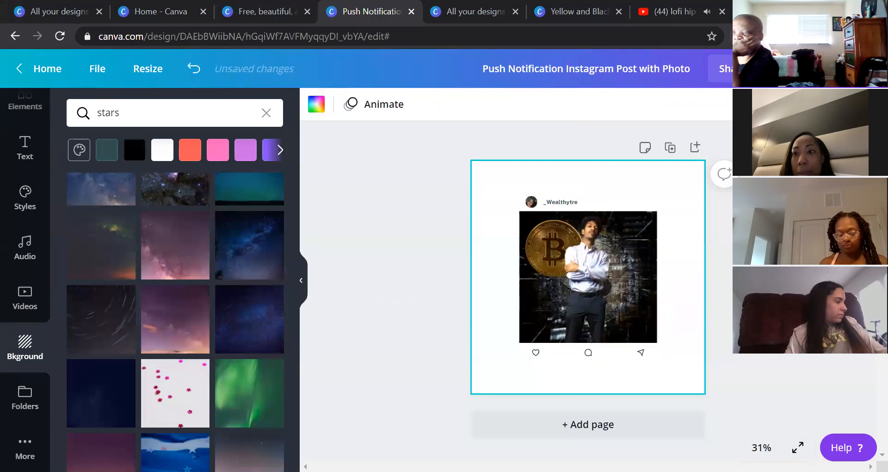
left_click(238, 238)
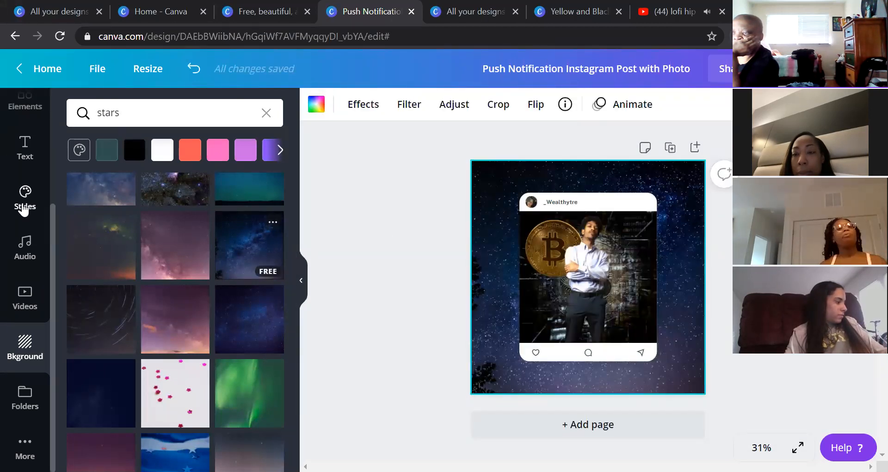
Step: Add the recently used bitcoin network photo, align it with the page's top edge, and enlarge it past both page sides
scroll(25, 212, "up", 3)
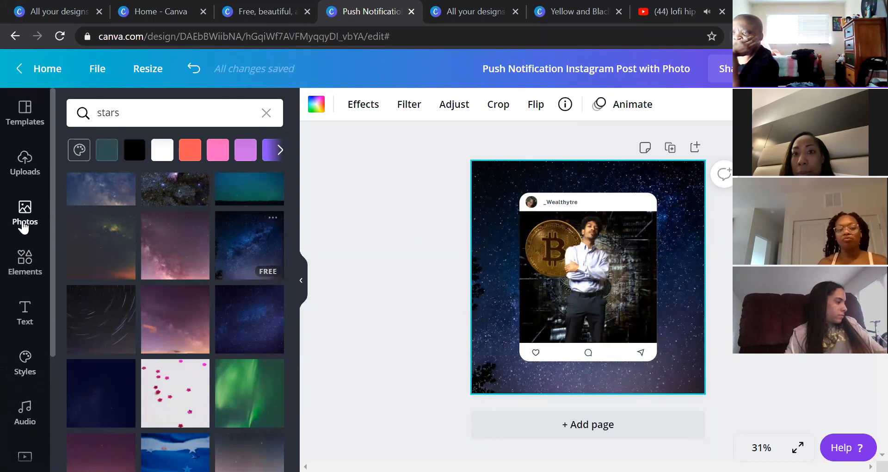
left_click(24, 218)
left_click(119, 249)
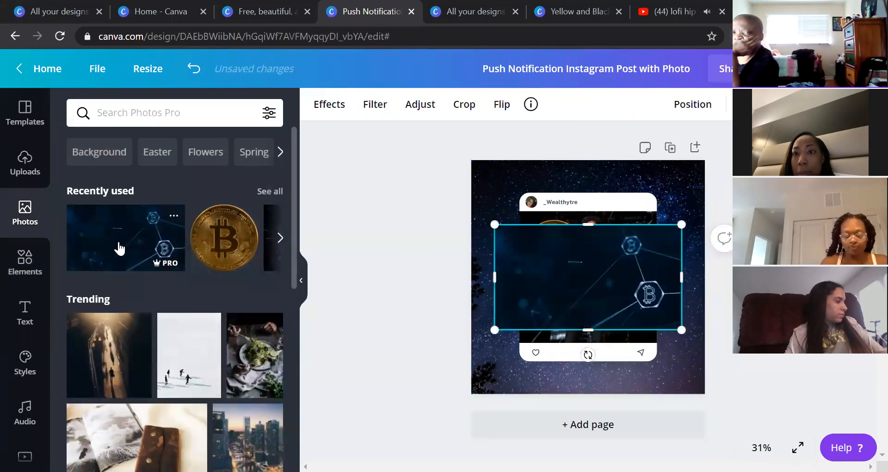
left_click(571, 214)
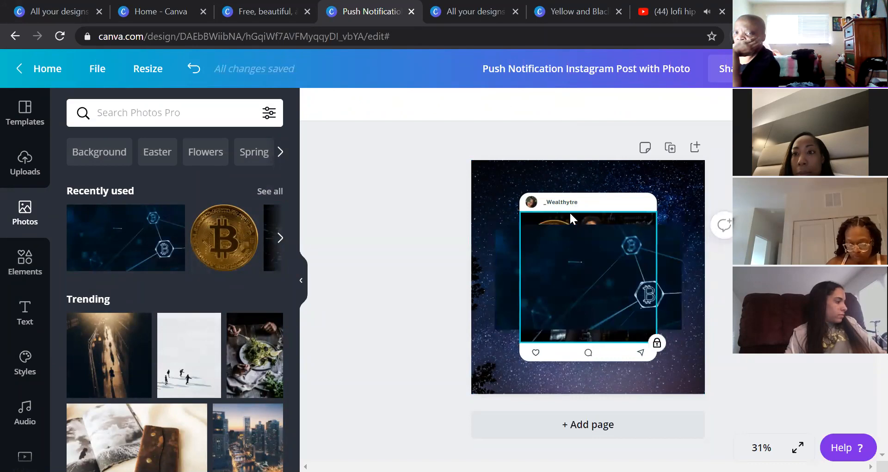
left_click(535, 273)
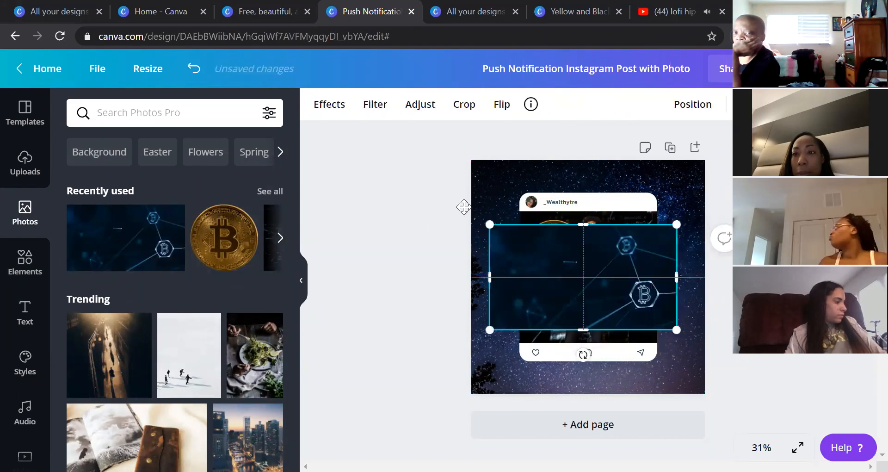
left_click_drag(535, 273, 466, 208)
left_click_drag(613, 265, 714, 365)
Step: Send the network photo backward until it sits behind the white card but above the starry background
left_click(691, 106)
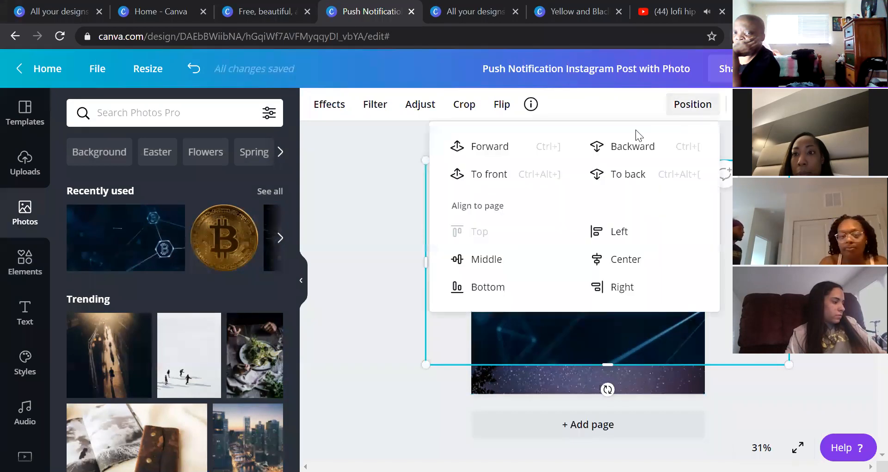
left_click(626, 158)
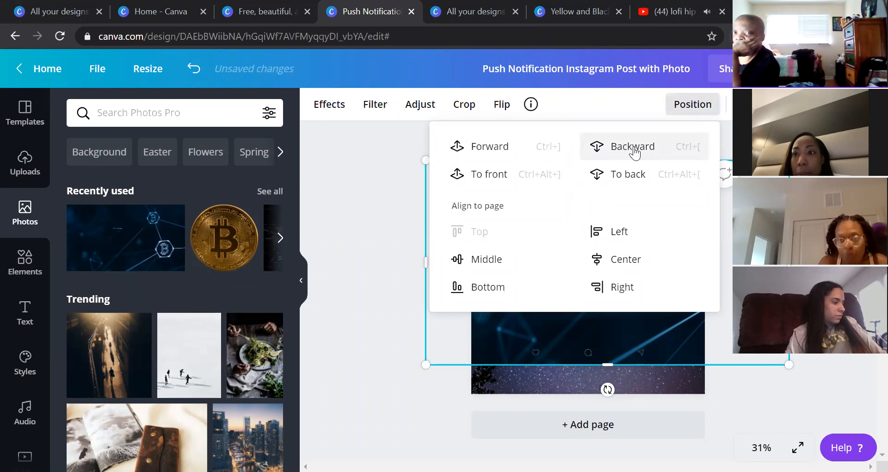
left_click(634, 150)
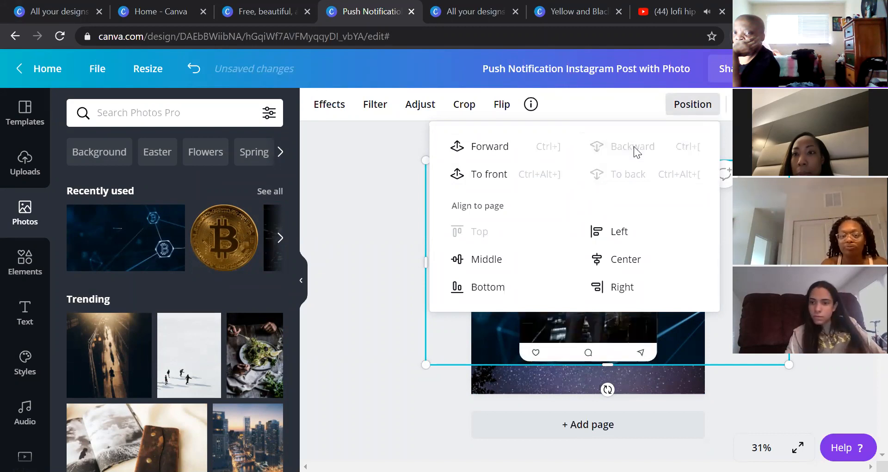
left_click(703, 111)
Step: Move and enlarge the network photo to cover the whole page, with the large bitcoin hexagon beside the card's lower right corner
left_click_drag(650, 333, 550, 317)
left_click_drag(689, 348, 834, 430)
left_click_drag(792, 324, 714, 337)
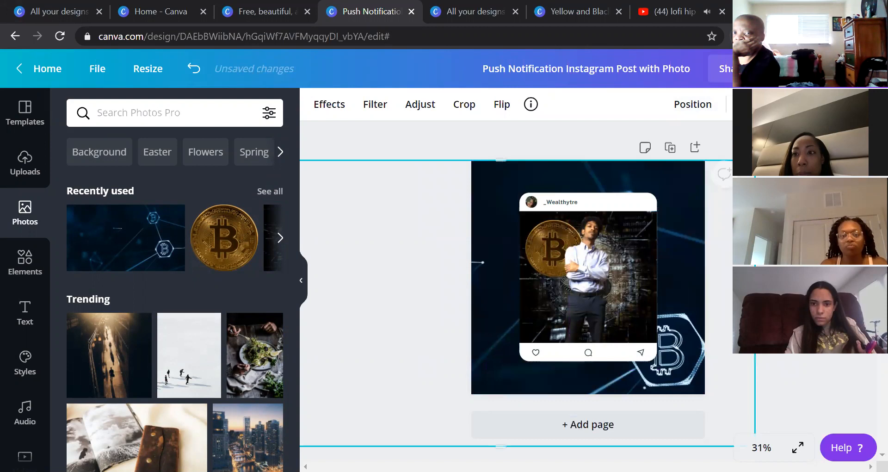
left_click(725, 215)
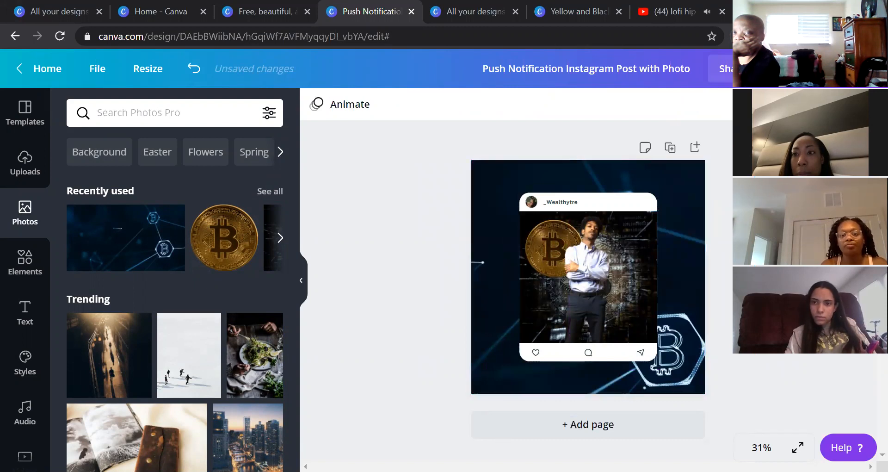
Step: Try making the full-page network photo partly transparent, then undo that change and the photo's last enlargement
left_click(665, 196)
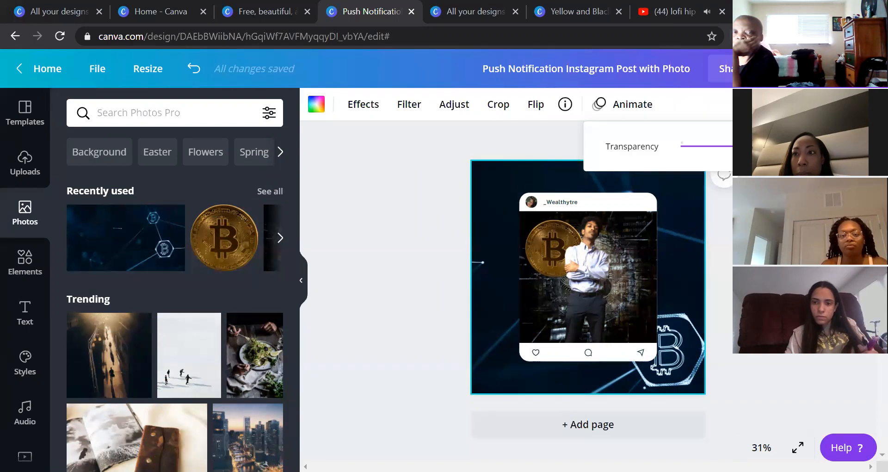
mouse_move(740, 155)
left_mouse_down()
mouse_move(715, 154)
mouse_move(736, 155)
left_mouse_up()
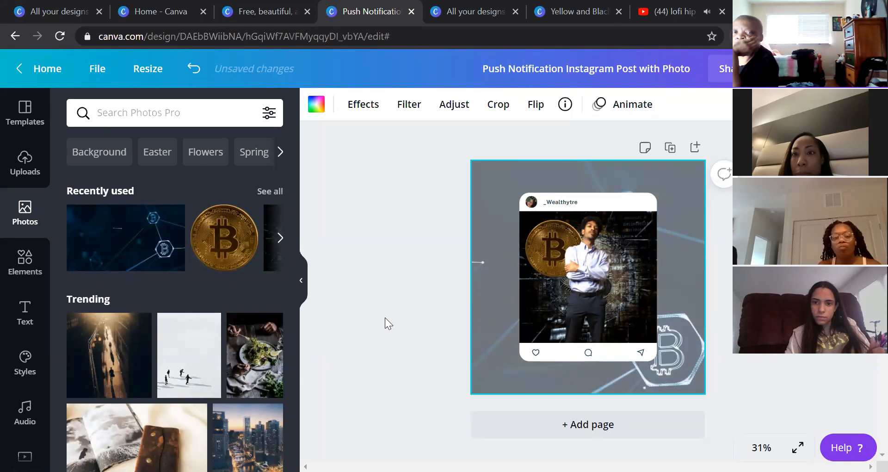
key("ctrl+z")
key("ctrl+z")
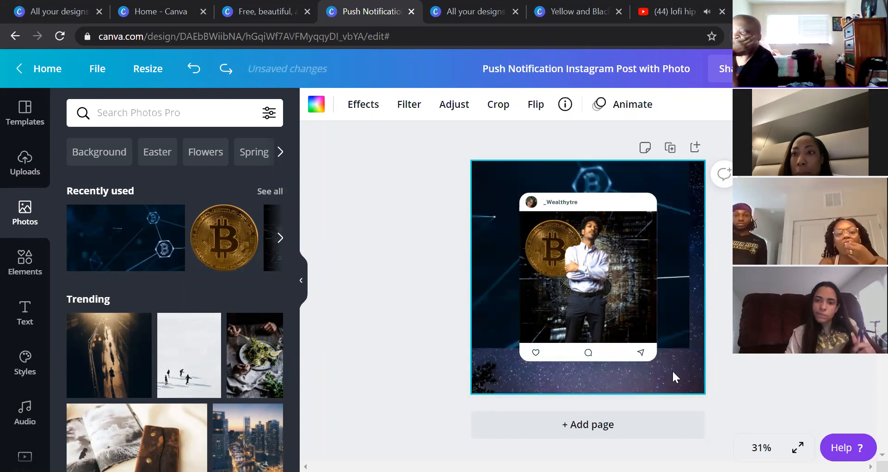
Step: Shrink the network photo over the page's upper left area and make it partly transparent
left_click_drag(674, 204, 699, 197)
left_click_drag(424, 199, 365, 167)
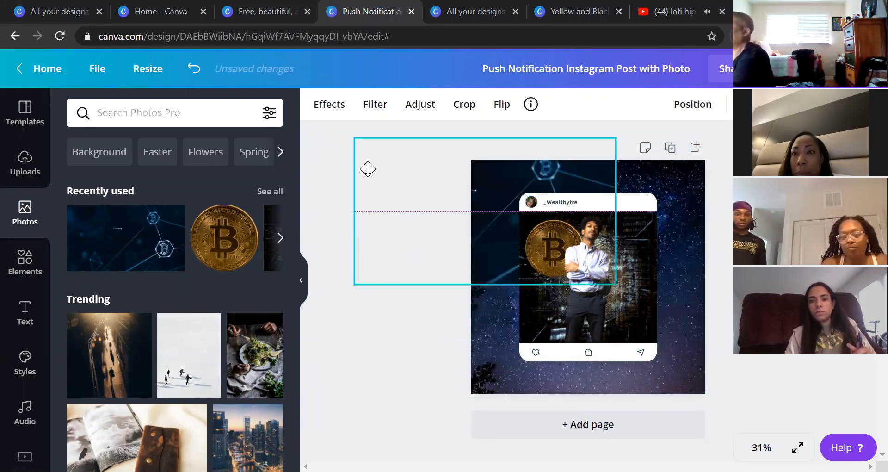
left_click(726, 103)
left_click_drag(673, 148, 696, 153)
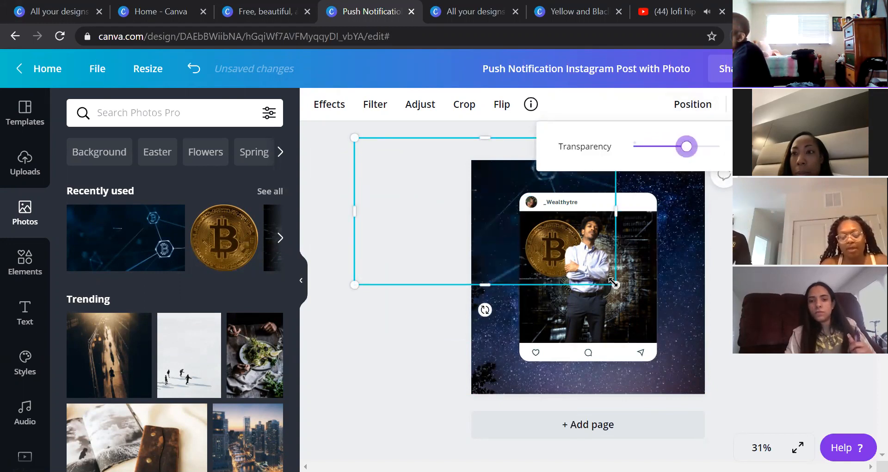
Step: Enlarge the semi-transparent network photo to cover the whole page and shift it left over the stars, showing the hexagon beside the card
left_click_drag(616, 285, 678, 357)
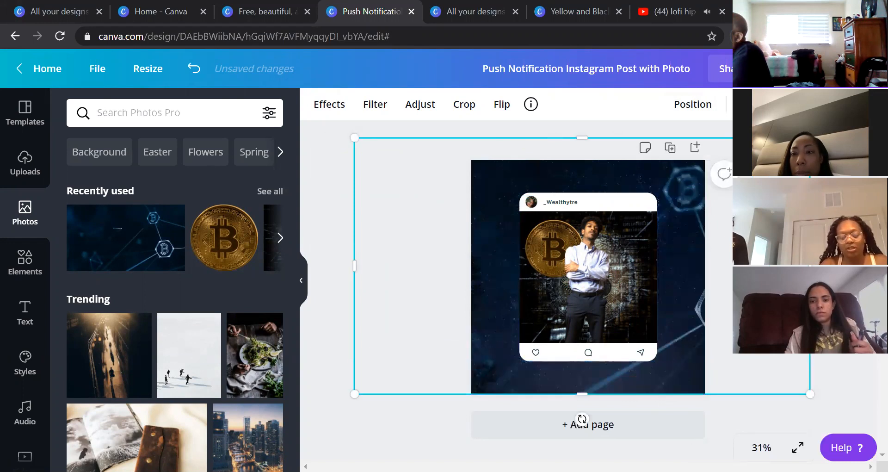
key("Escape")
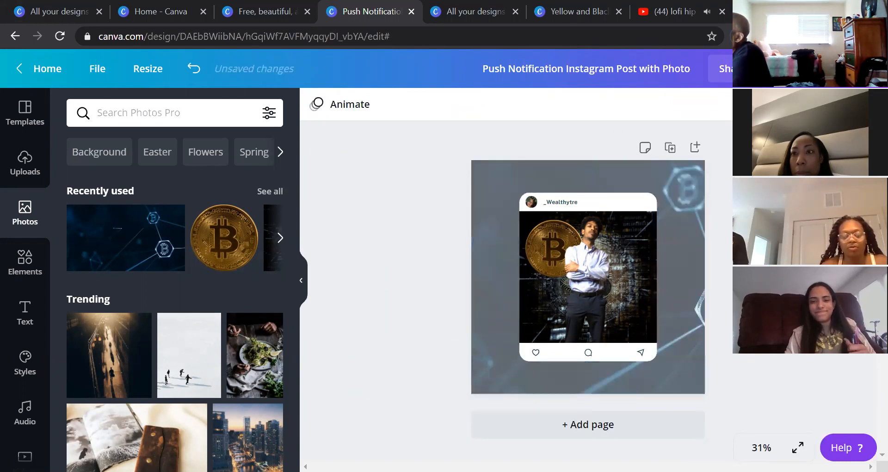
left_click_drag(681, 267, 622, 258)
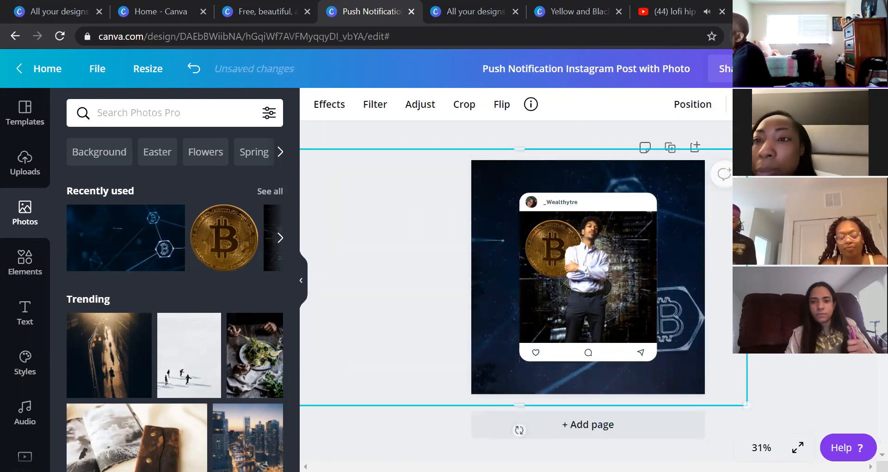
Step: Set the semi-transparent network photo as the page background in place of the stars photo
key("Escape")
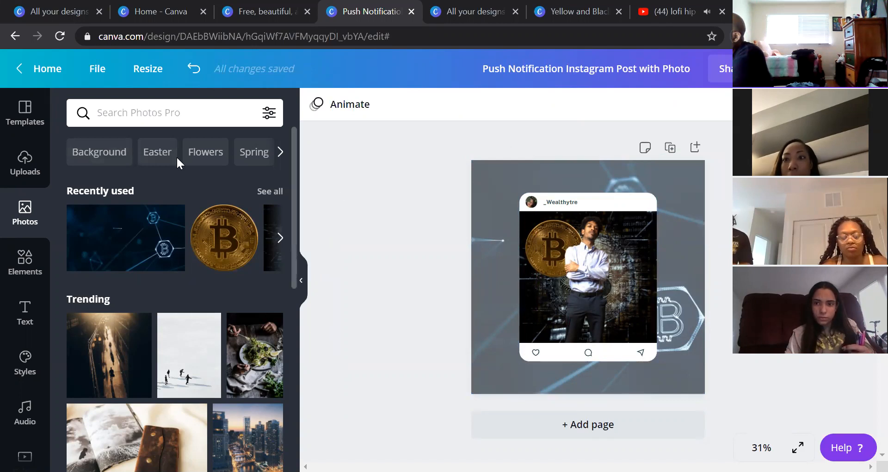
left_click(135, 113)
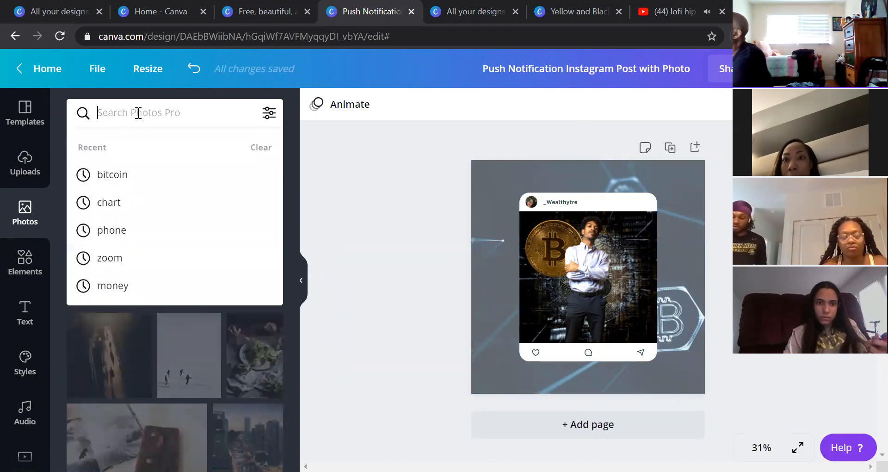
left_click(337, 174)
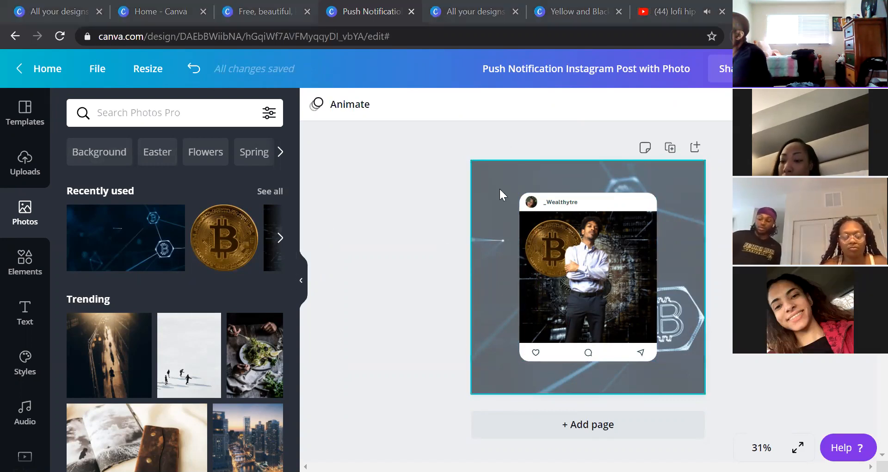
Step: Search the photos for "Stars" and limit the results to free ones
left_click(99, 114)
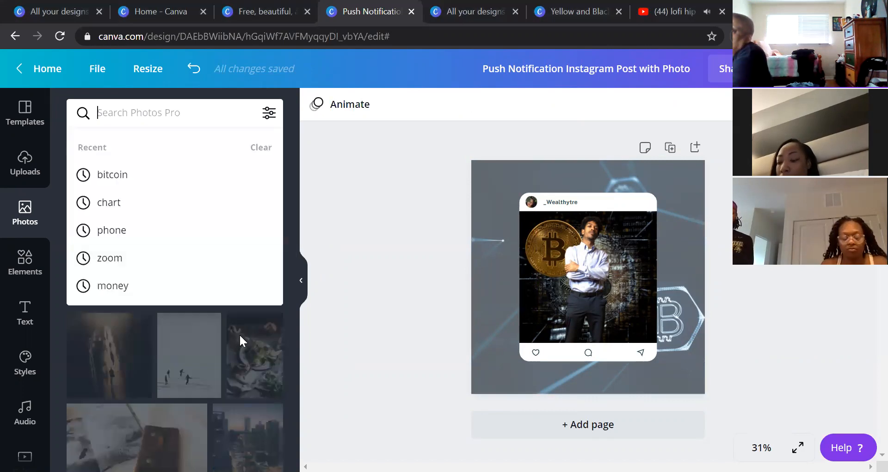
type("Stars")
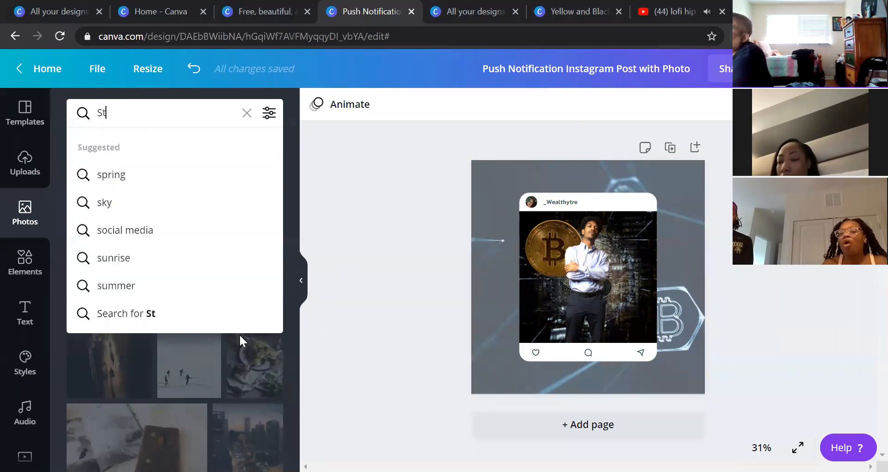
key("Return")
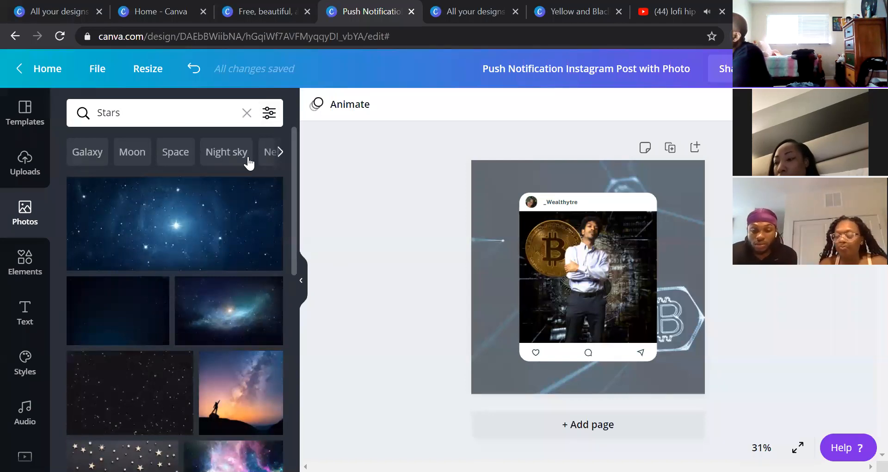
left_click(269, 113)
left_click(106, 358)
left_click(116, 393)
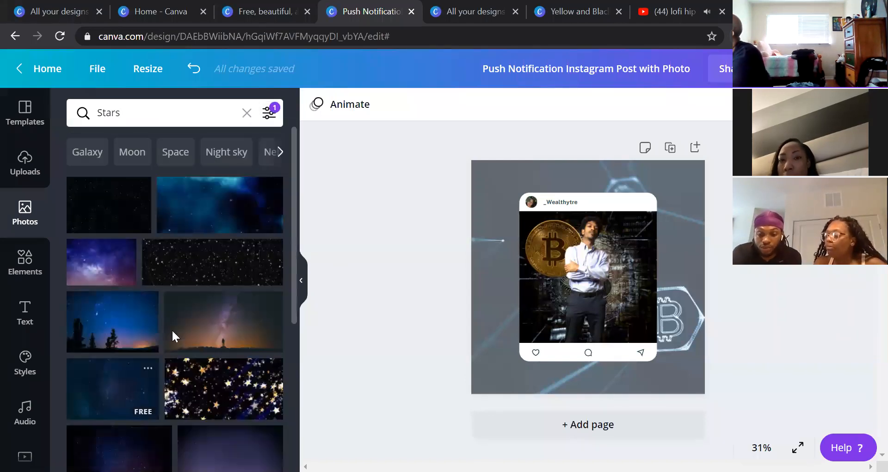
Step: Cover the whole page with the blue and purple spiral galaxy photo and send it to the back
scroll(238, 251, "down", 5)
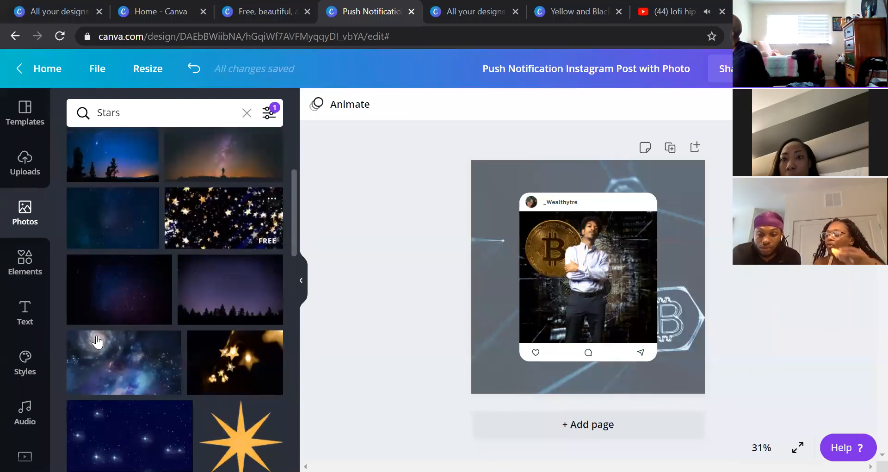
scroll(95, 391, "down", 5)
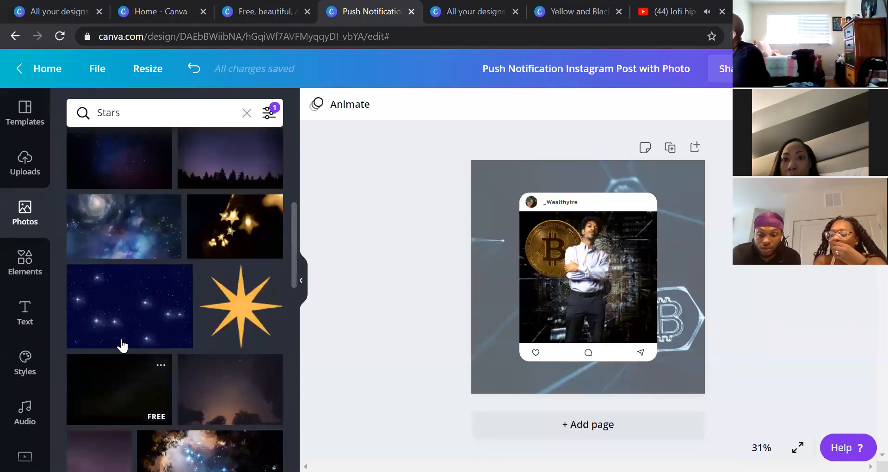
left_click(129, 174)
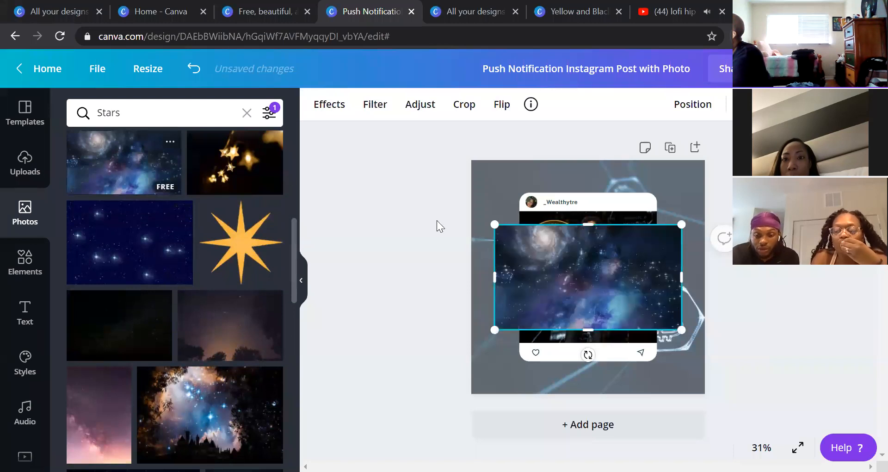
left_click_drag(381, 154, 366, 152)
left_click_drag(729, 373, 729, 371)
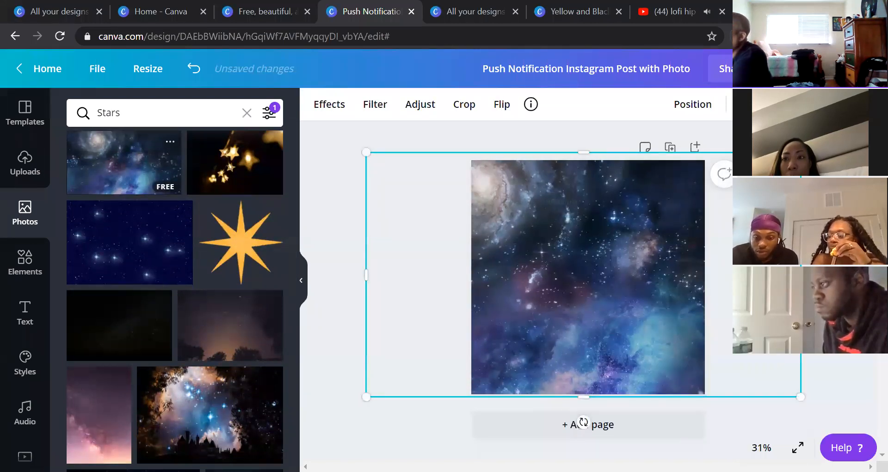
left_click(690, 105)
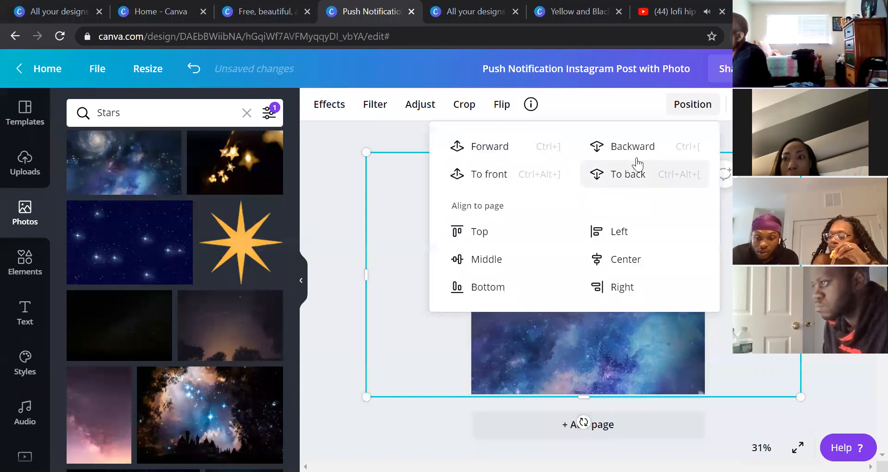
left_click(628, 174)
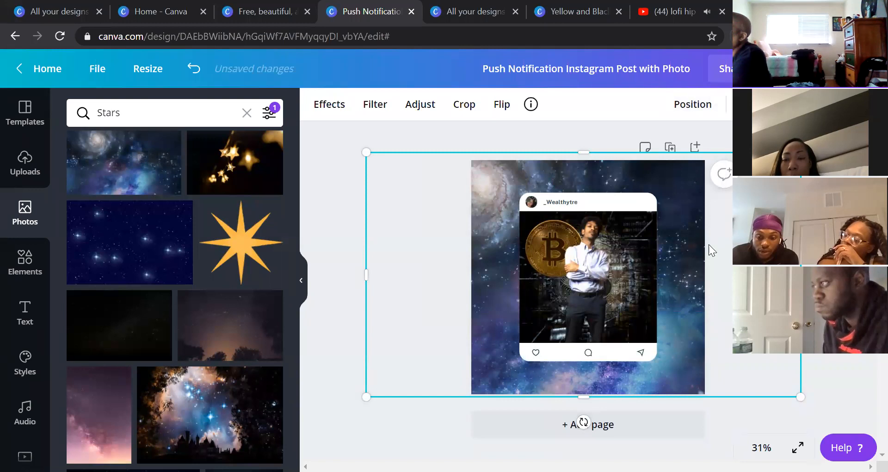
Step: Try changing the galaxy photo's transparency and bringing it forward, then send it to the back again
left_click(743, 104)
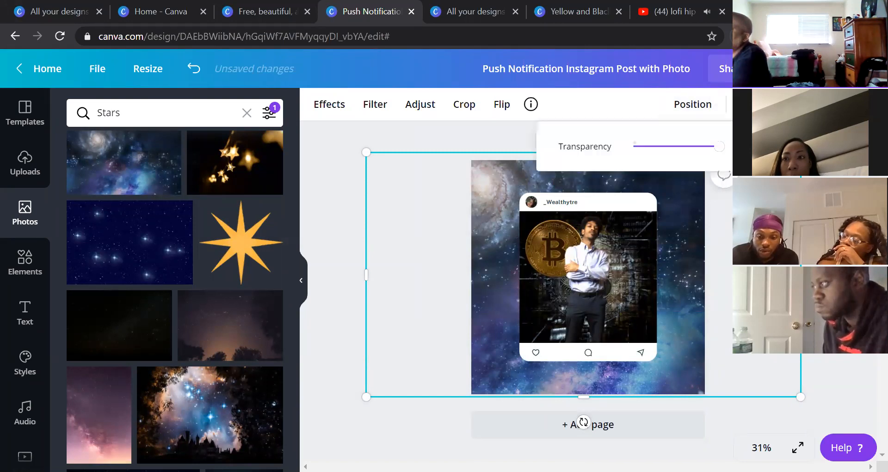
left_click_drag(685, 147, 730, 141)
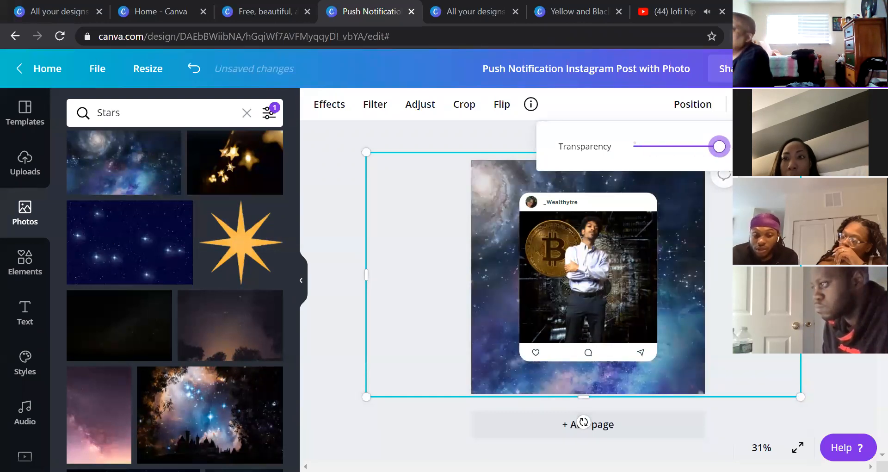
left_click(707, 105)
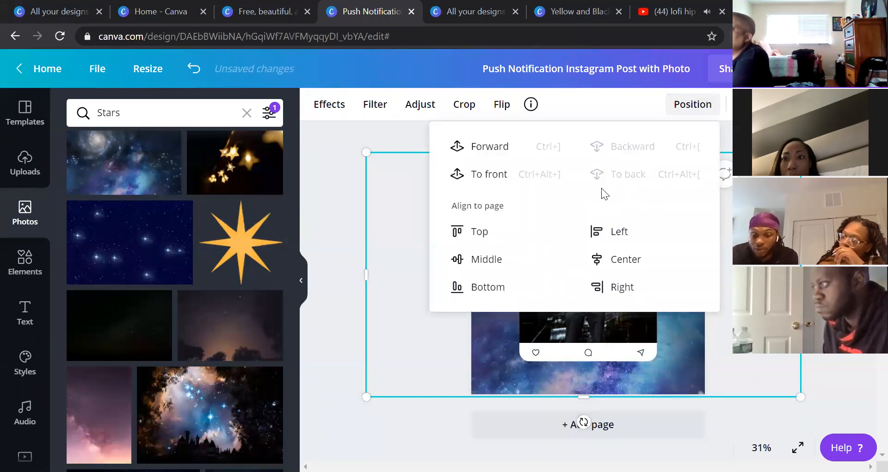
left_click(503, 151)
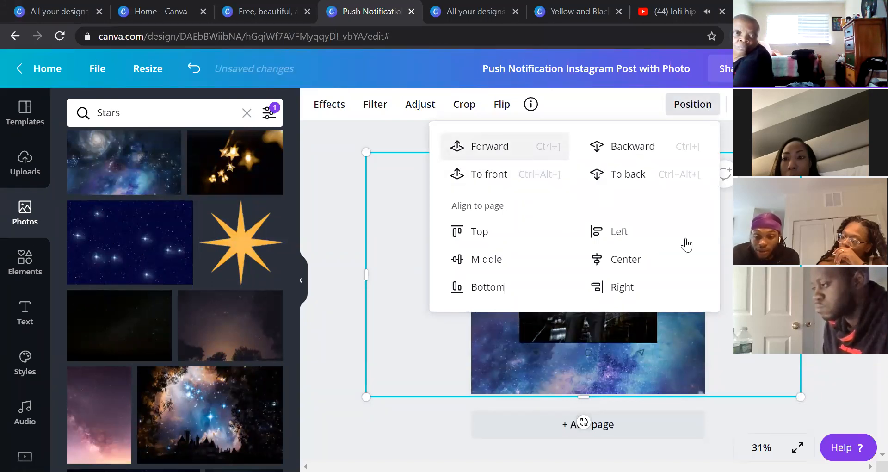
left_click(627, 174)
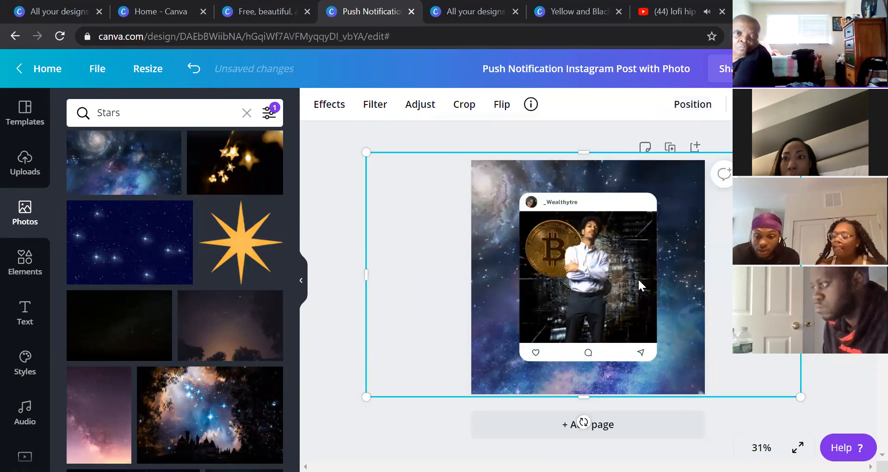
Step: Set the galaxy photo as the page background and try its transparency, returning it to fully opaque
key("Delete")
left_click(682, 232)
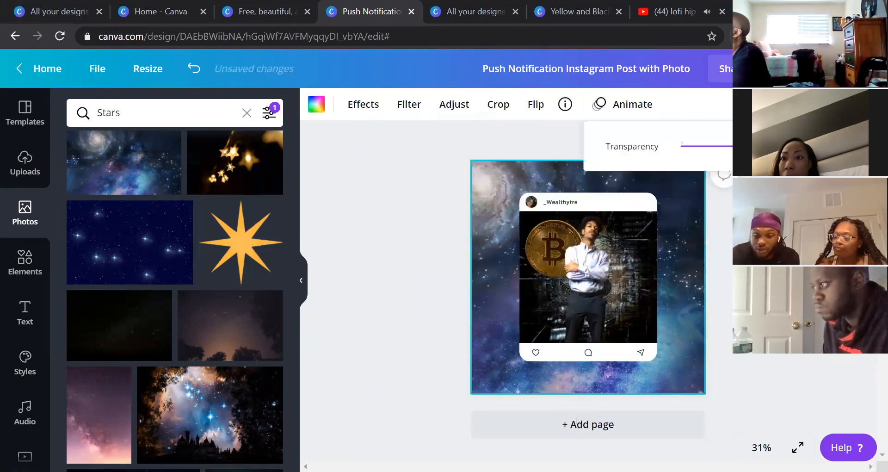
left_click_drag(712, 147, 740, 146)
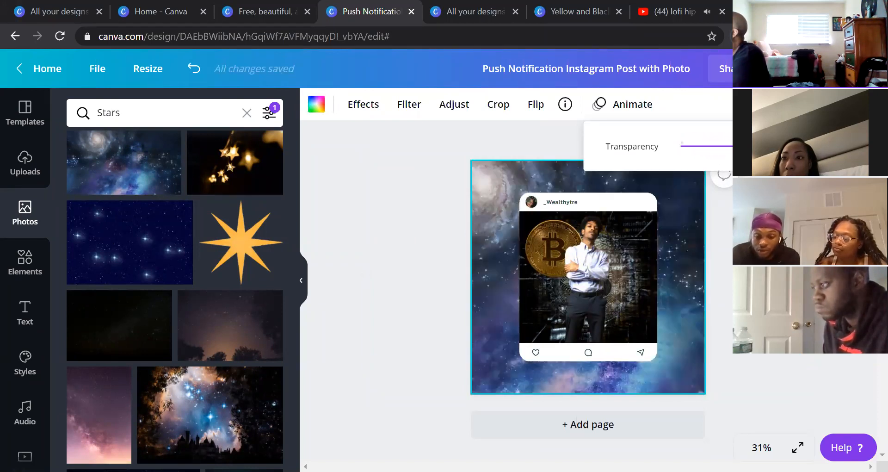
left_click(326, 225)
Step: Look through the free star photos, then search the photos for "bitcoin"
scroll(77, 223, "up", 3)
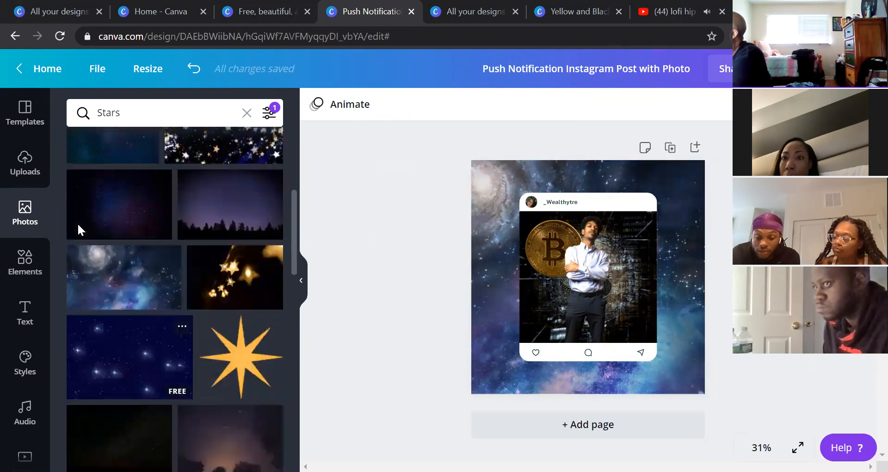
scroll(77, 223, "up", 3)
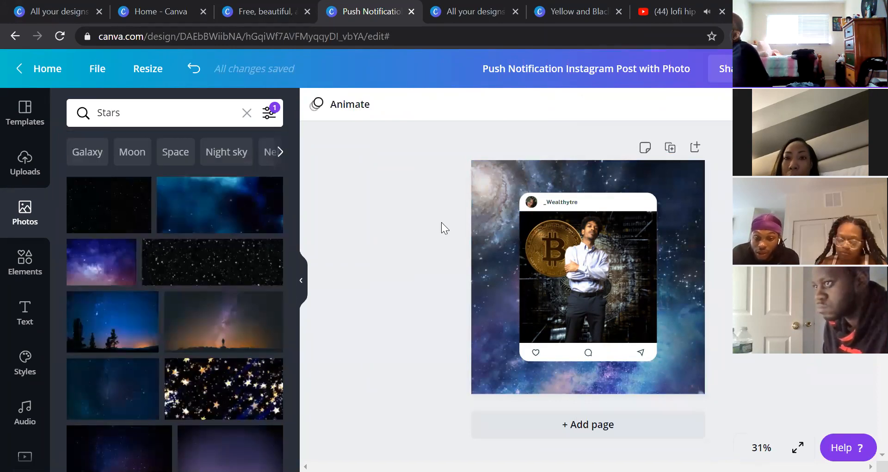
scroll(199, 407, "down", 1)
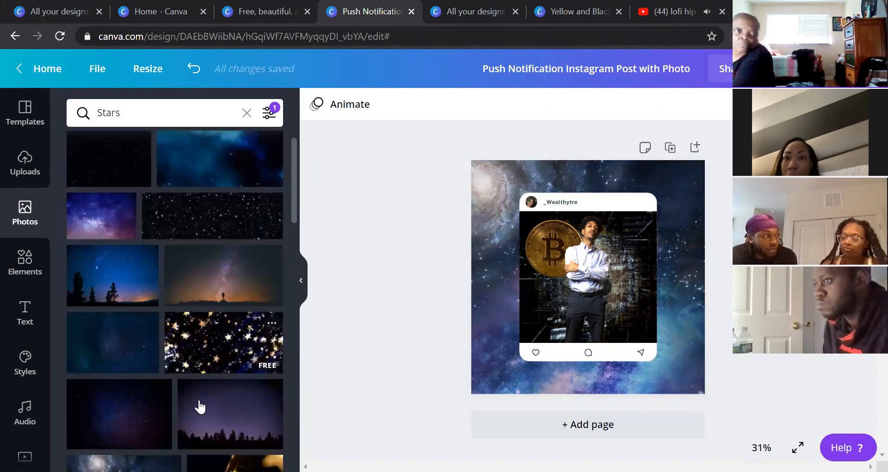
scroll(199, 407, "down", 3)
scroll(266, 272, "down", 4)
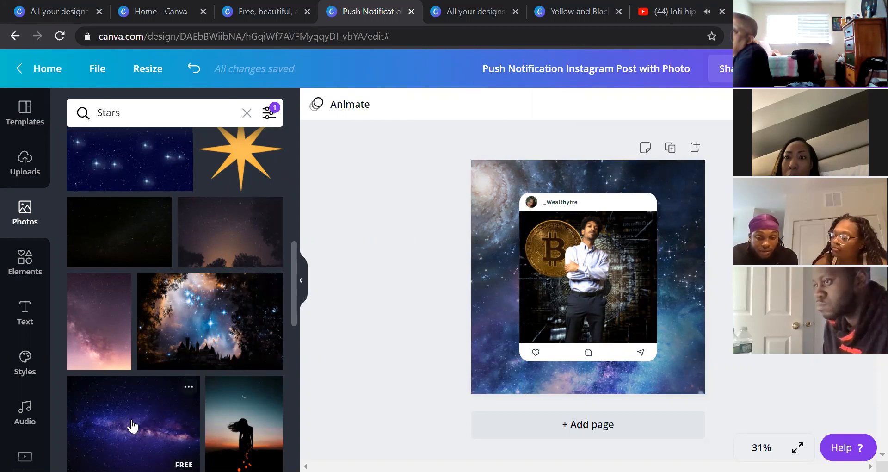
left_click(133, 113)
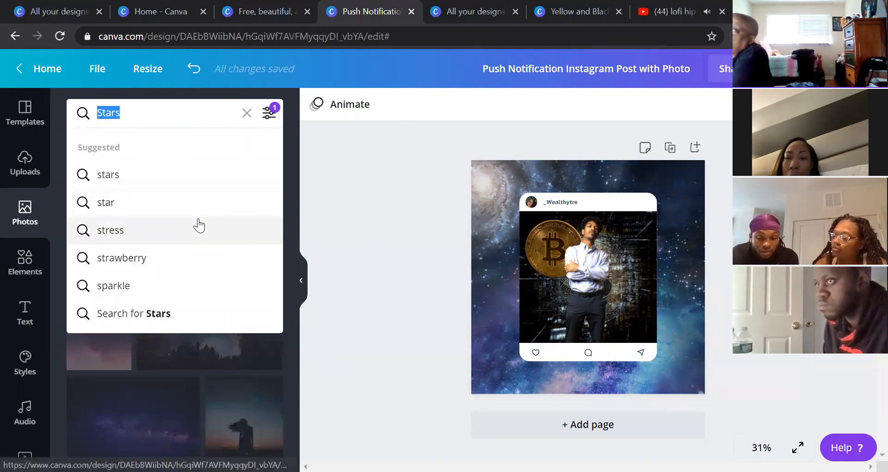
type("bitco")
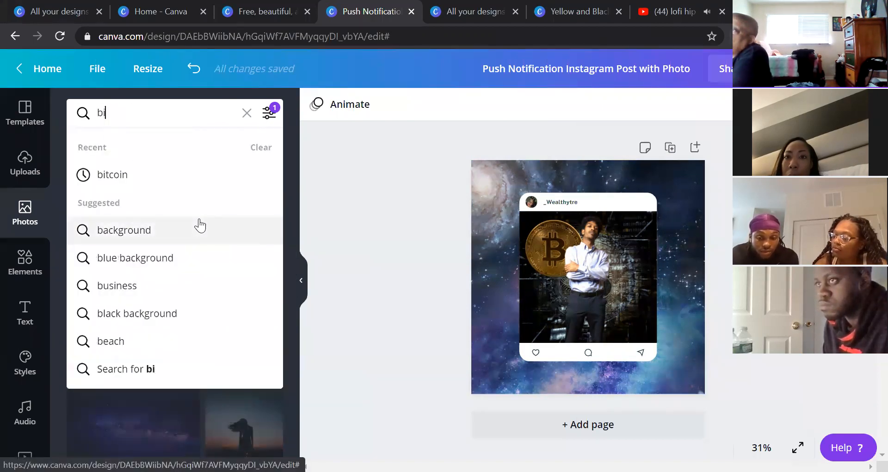
left_click(200, 227)
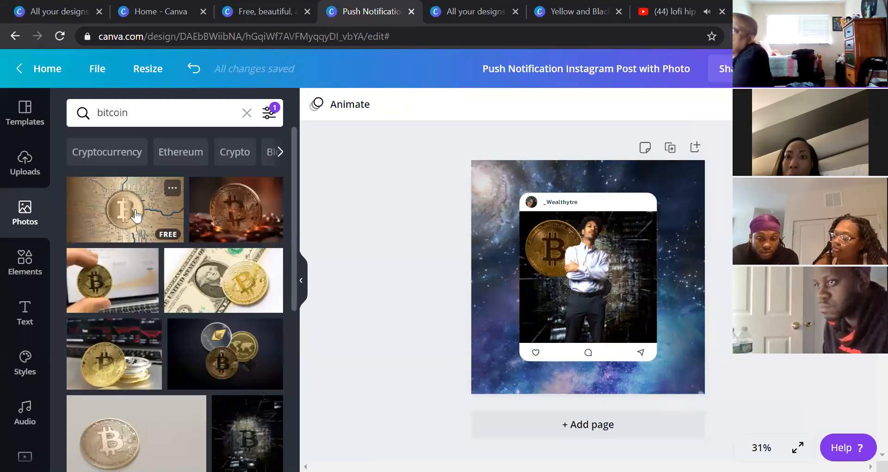
Step: Add the photo of three cryptocurrency coins on a dark surface and move it backward behind the post card
scroll(209, 306, "down", 4)
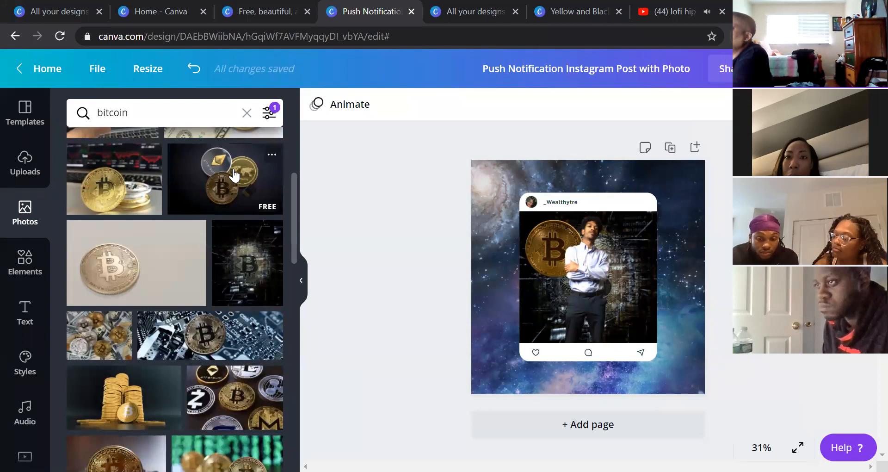
left_click(233, 175)
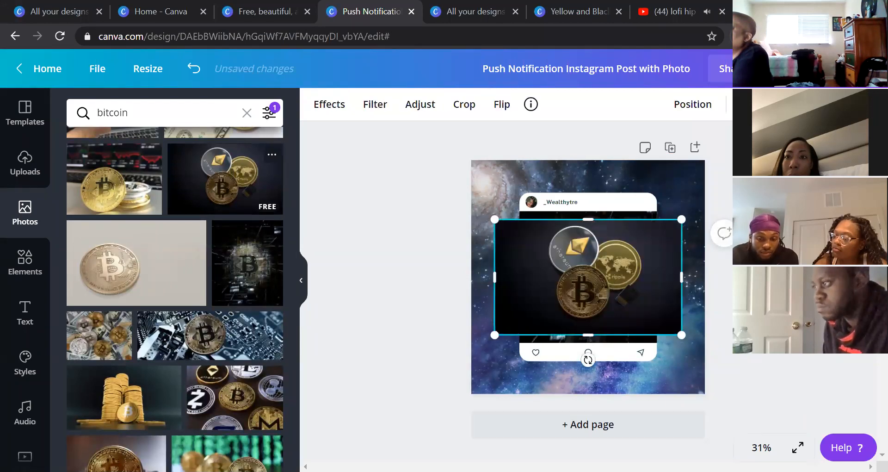
left_click(692, 105)
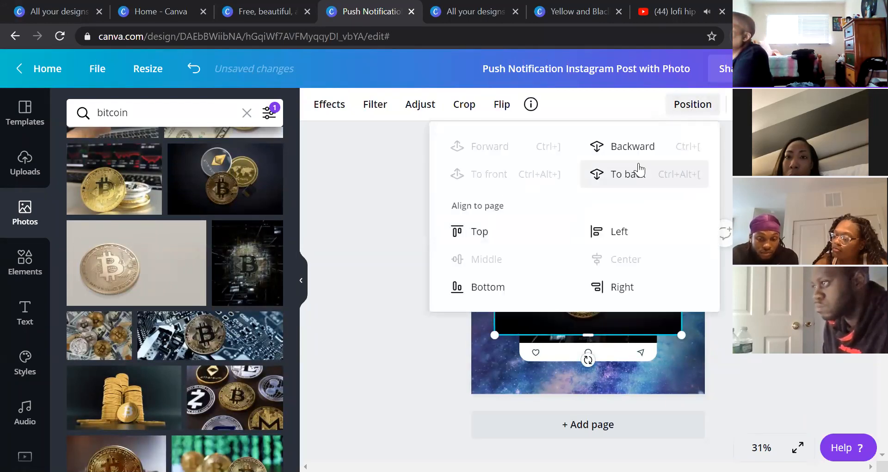
left_click(639, 147)
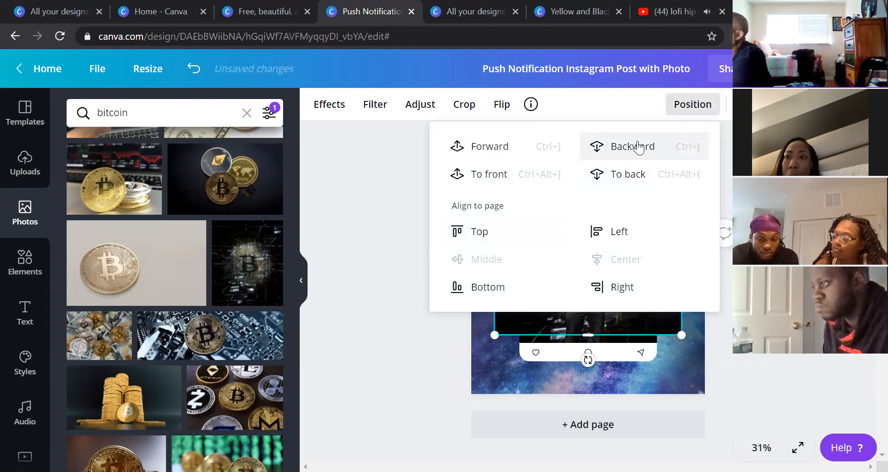
left_click(638, 148)
key("Escape")
Step: Move and enlarge the coin photo to cover the whole page, with the coins showing around the card's right side
left_click_drag(681, 276, 685, 247)
left_click_drag(675, 321, 767, 375)
left_click_drag(799, 193, 869, 152)
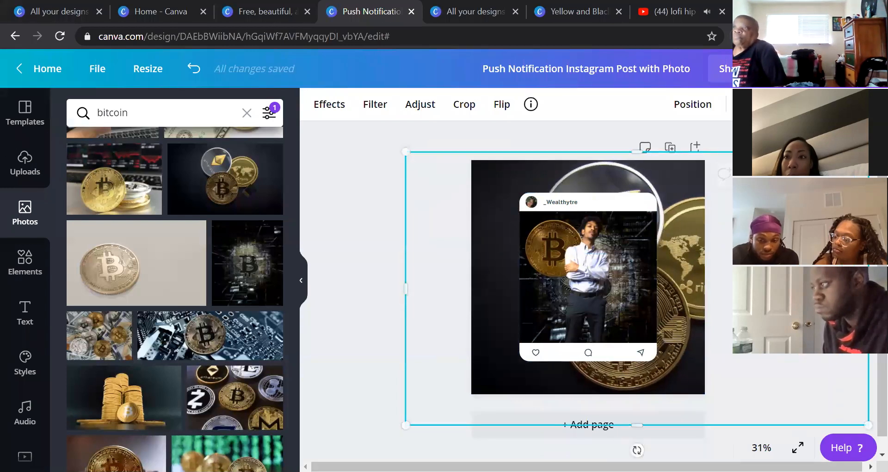
Step: Make the coin photo partly transparent and set it as the page background in place of the galaxy photo
left_click_drag(720, 151, 665, 151)
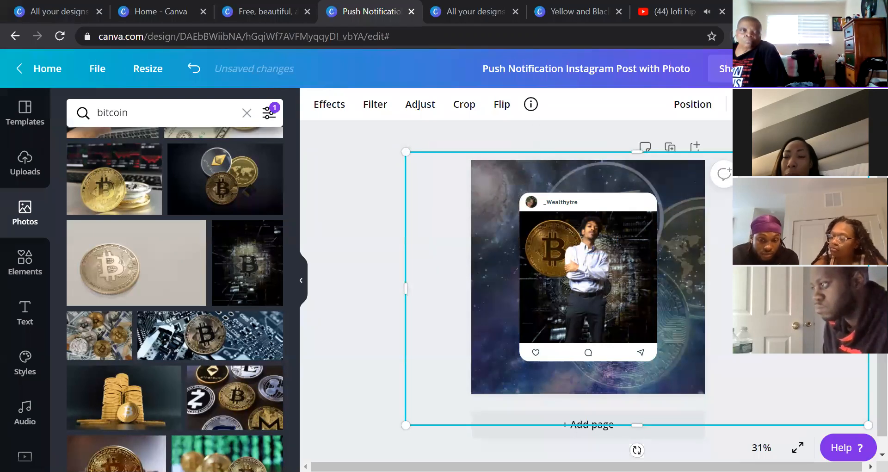
key("Delete")
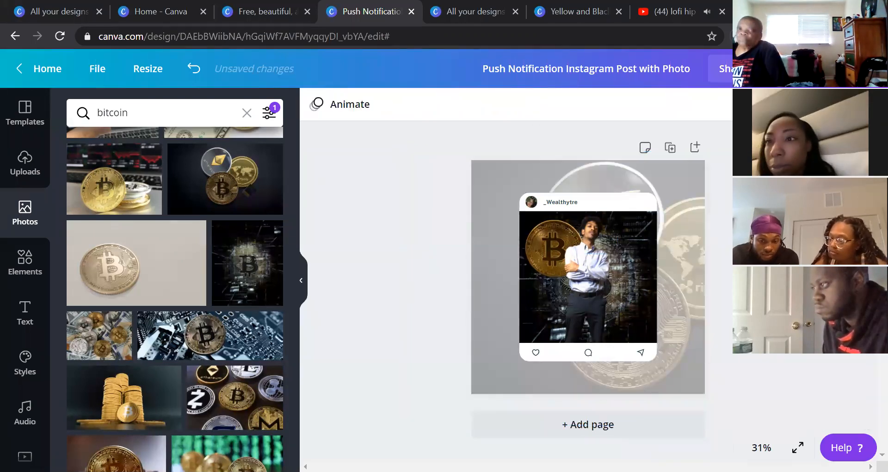
left_click(690, 216)
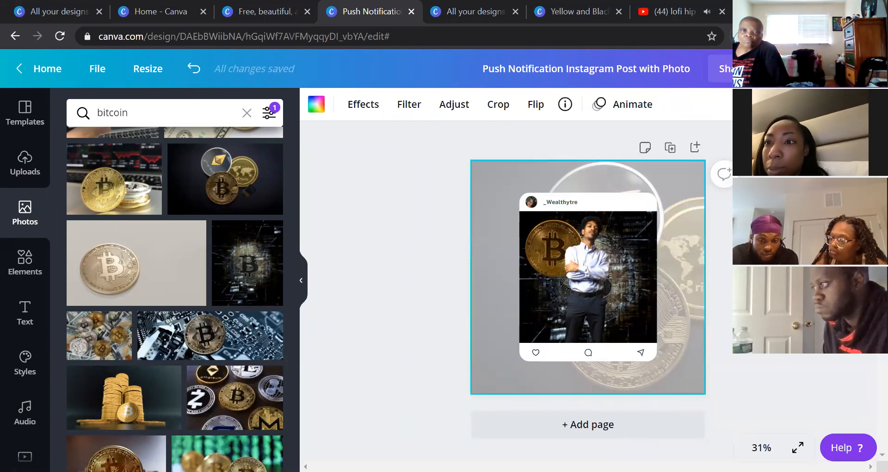
Step: Restore the coin background photo to full opacity
left_click(785, 104)
key("Escape")
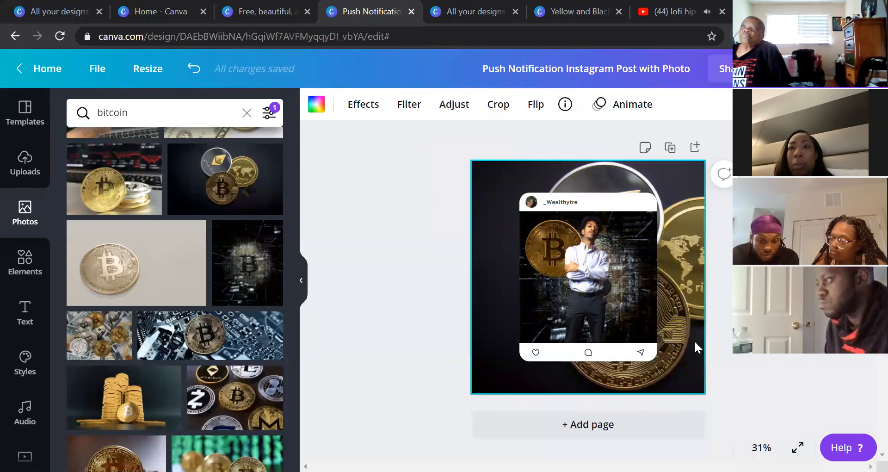
left_click(722, 192)
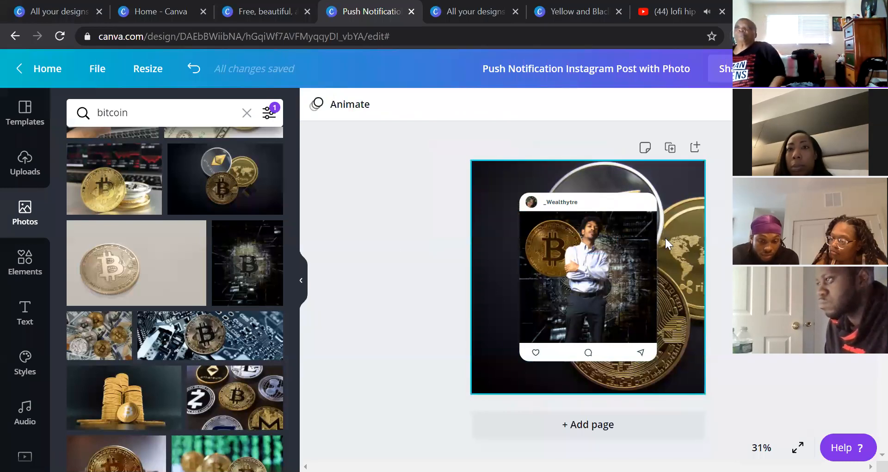
Step: Add a text box over the man in the post card and replace its placeholder text with "Bitcoin Mastery"
key("t")
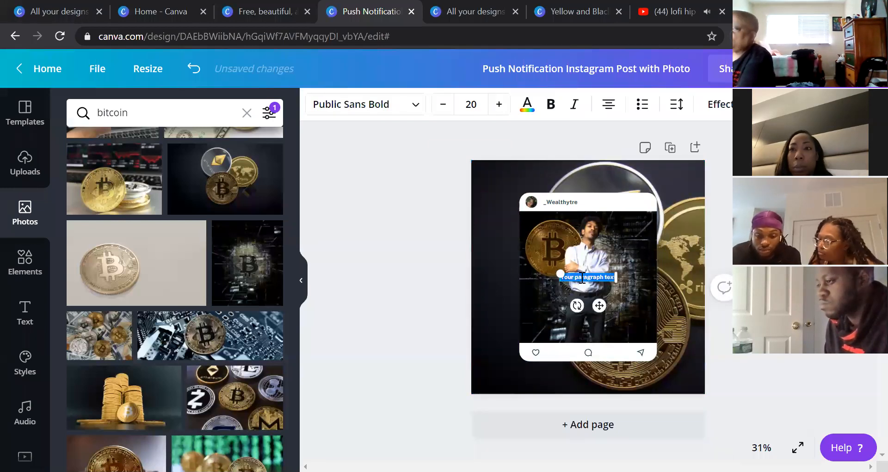
left_click(6, 318)
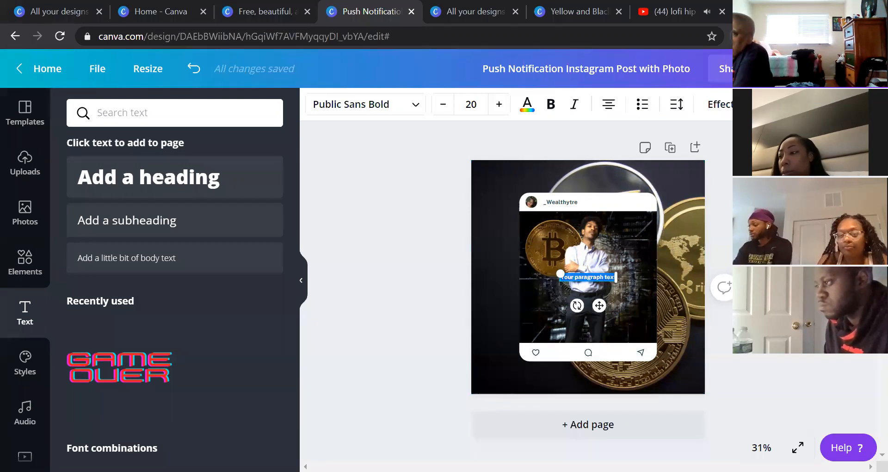
left_click(608, 276)
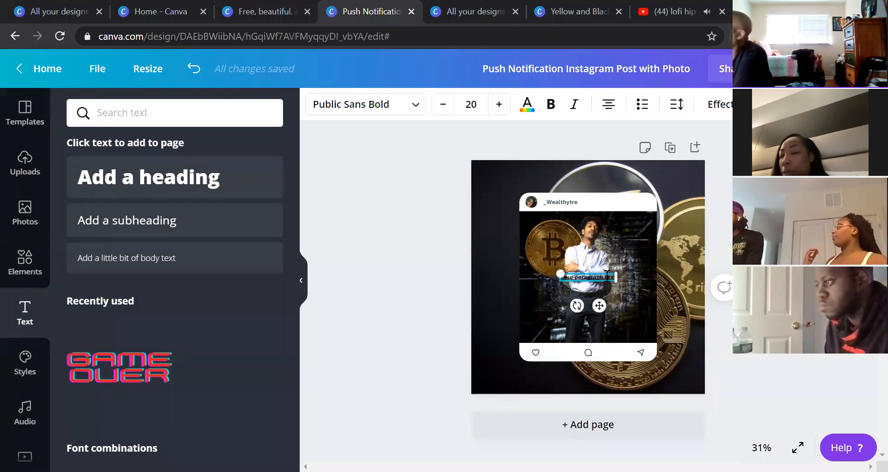
key("BackSpace")
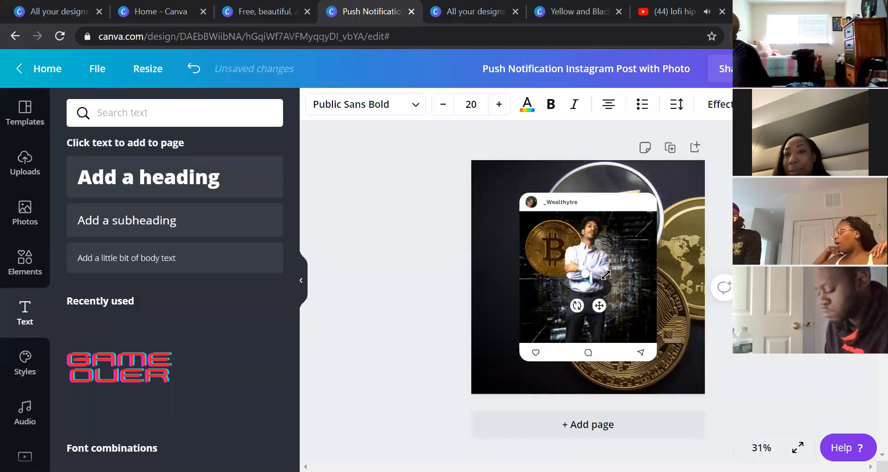
type("Bitcoin Mar")
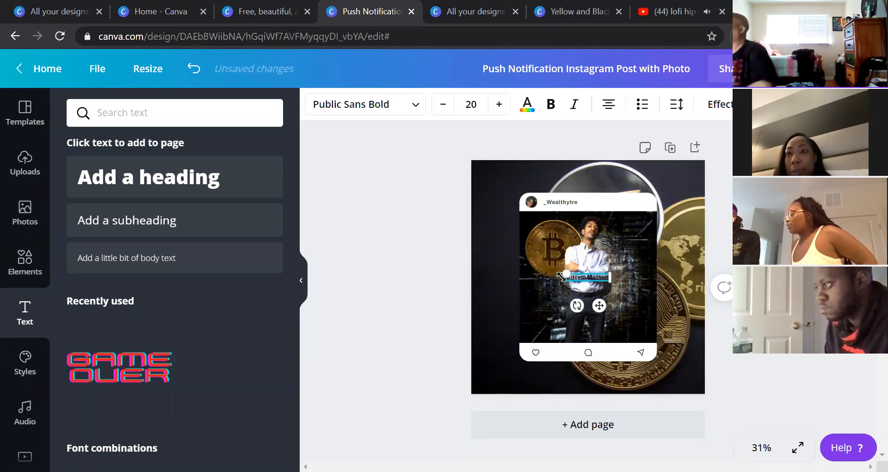
Step: Enlarge the "Bitcoin Mastery" text to about size 44.4 and change its color to white
left_click_drag(534, 249, 513, 265)
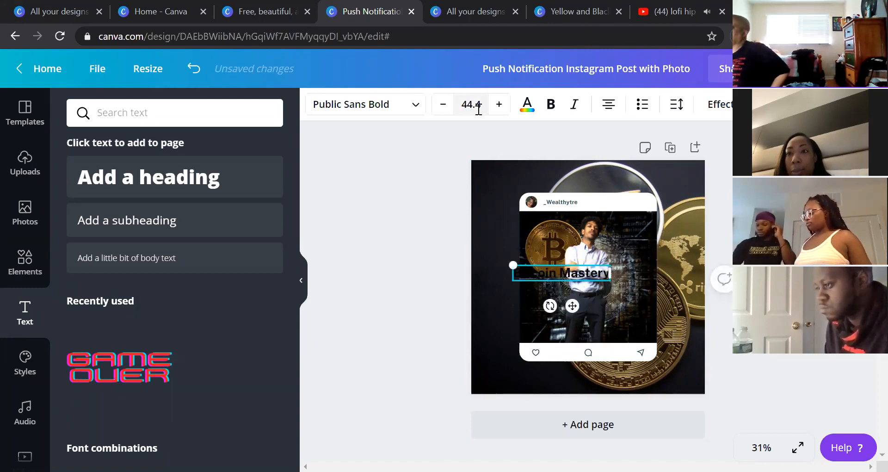
left_click(527, 105)
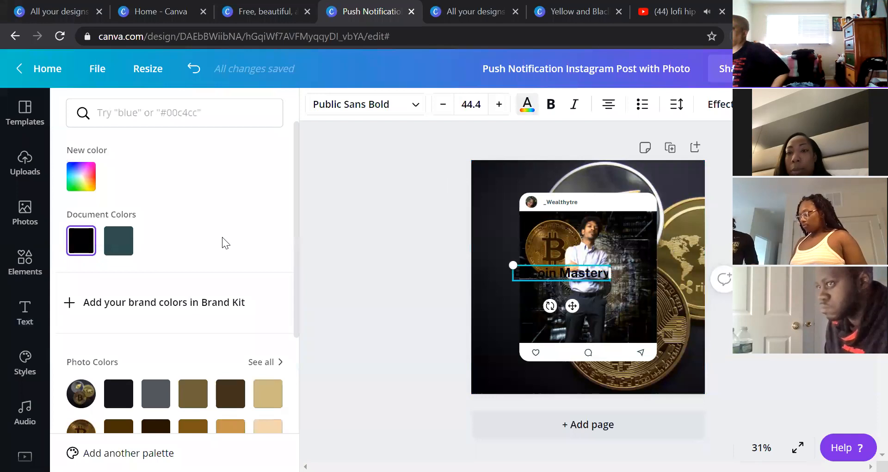
left_click(81, 176)
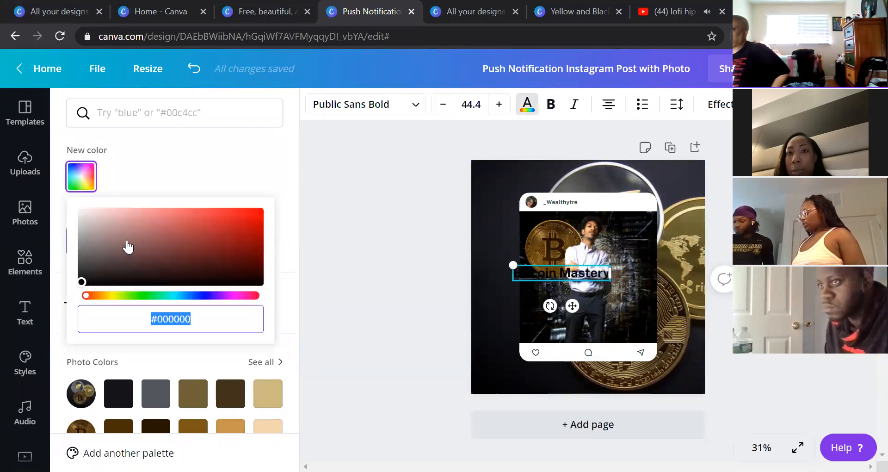
left_click_drag(128, 248, 47, 190)
left_click(244, 162)
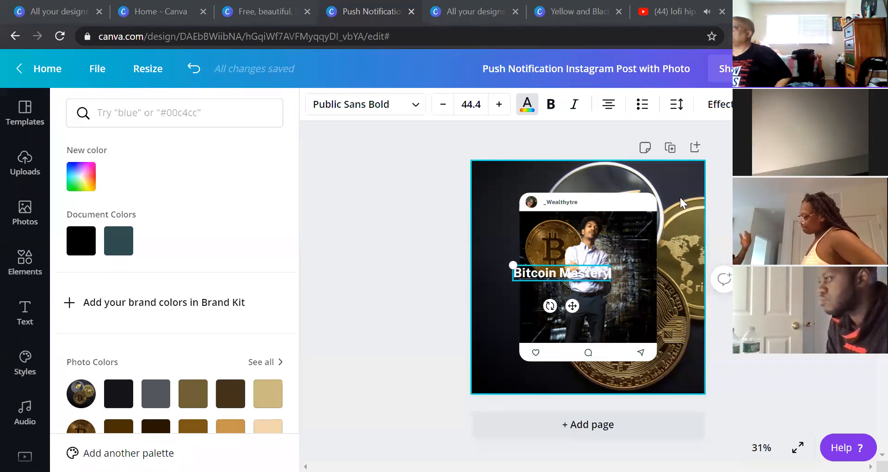
Step: Select the whole "Bitcoin Mastery" text and browse the popular fonts for a different typeface
left_click(527, 104)
key("ctrl+a")
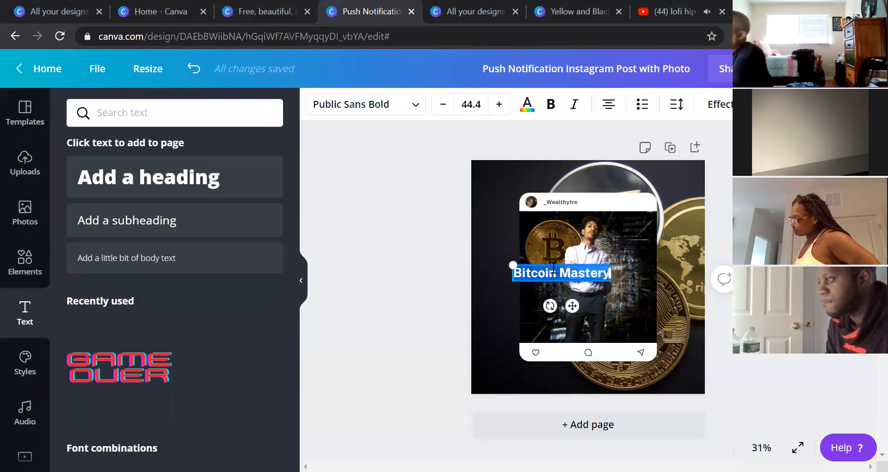
left_click(349, 114)
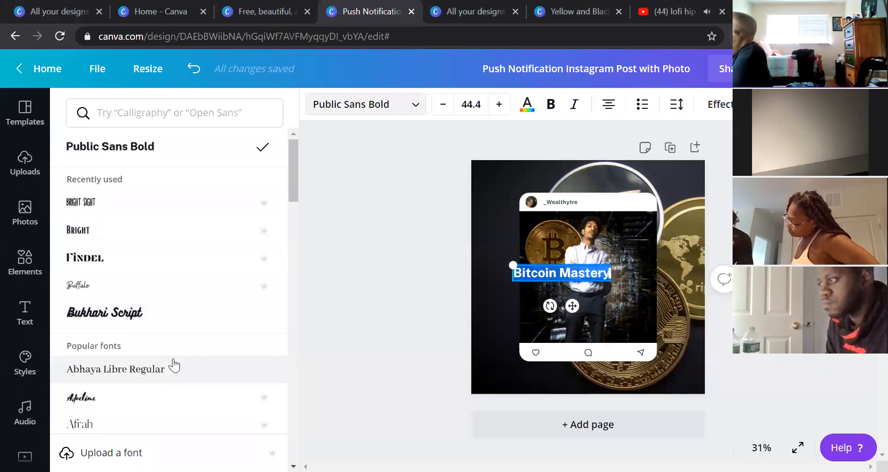
scroll(174, 366, "down", 5)
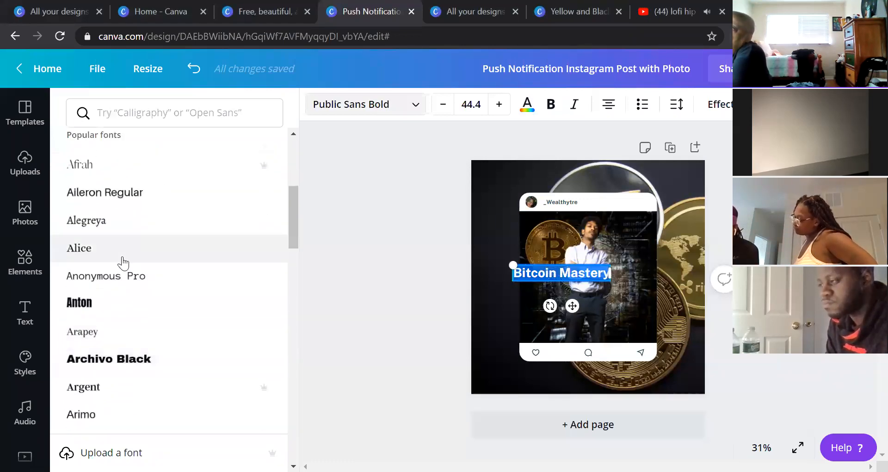
scroll(119, 252, "down", 6)
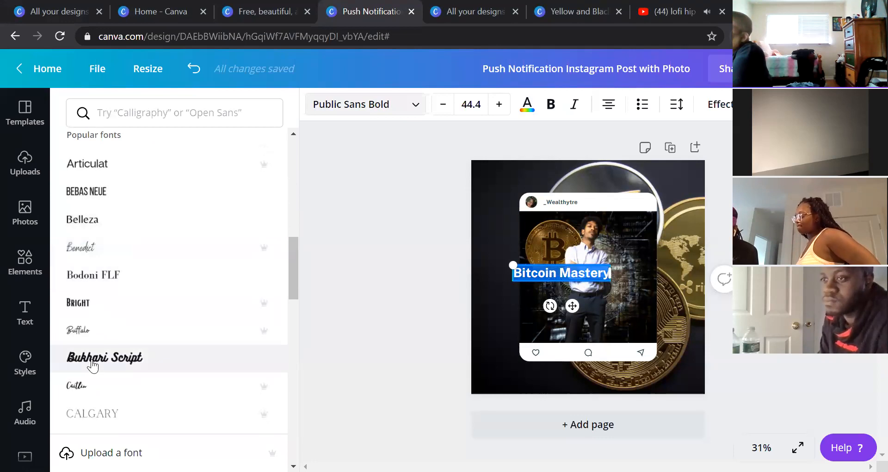
Step: Try the Buffalo font on the "Bitcoin Mastery" heading and enlarge it to a font size of about 95.1
scroll(89, 342, "down", 3)
left_click(93, 233)
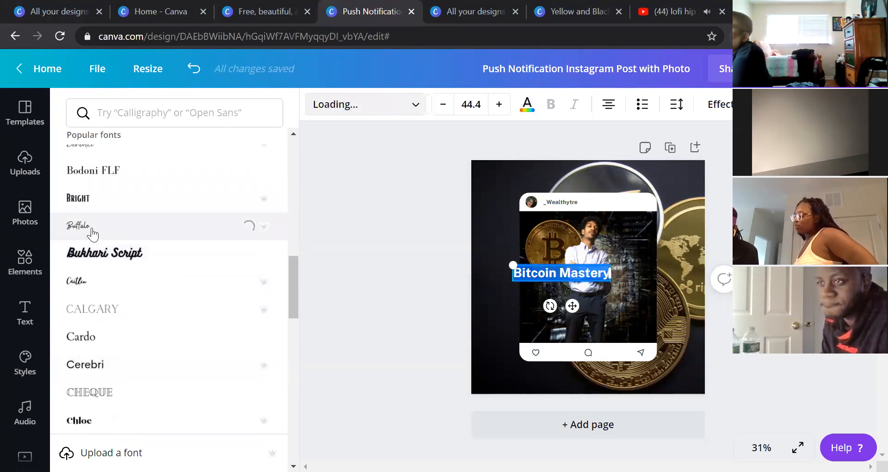
scroll(156, 208, "down", 3)
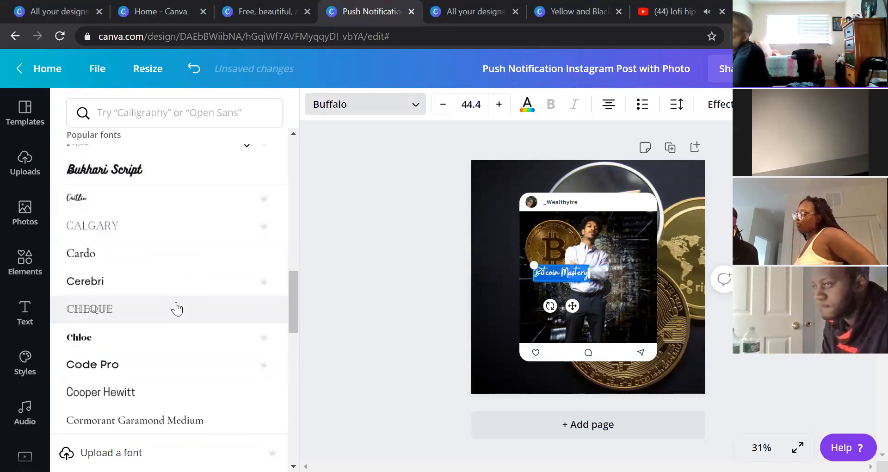
scroll(176, 309, "down", 3)
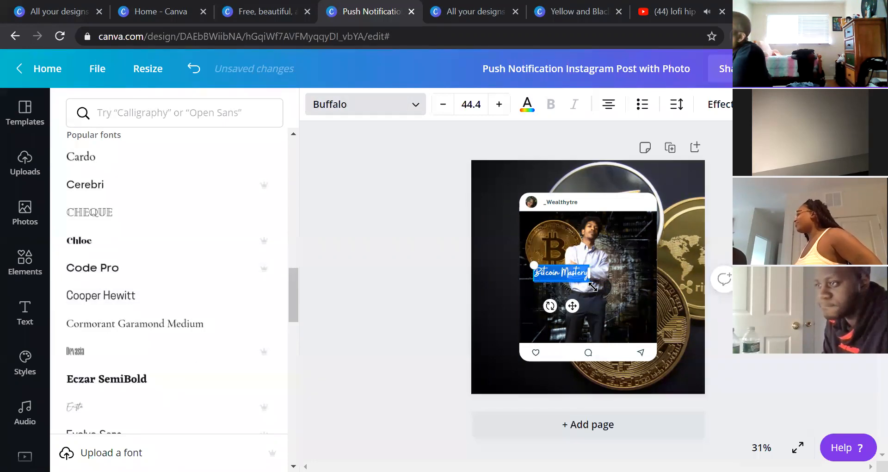
left_click_drag(612, 306, 652, 298)
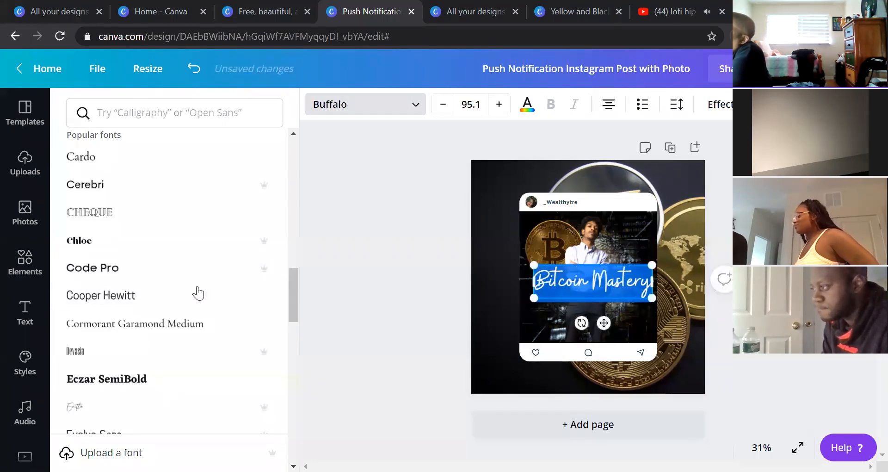
Step: Browse further through the popular fonts, try Gagalin, and set the "Bitcoin Mastery" heading in Horizon
scroll(198, 292, "down", 3)
scroll(198, 292, "down", 2)
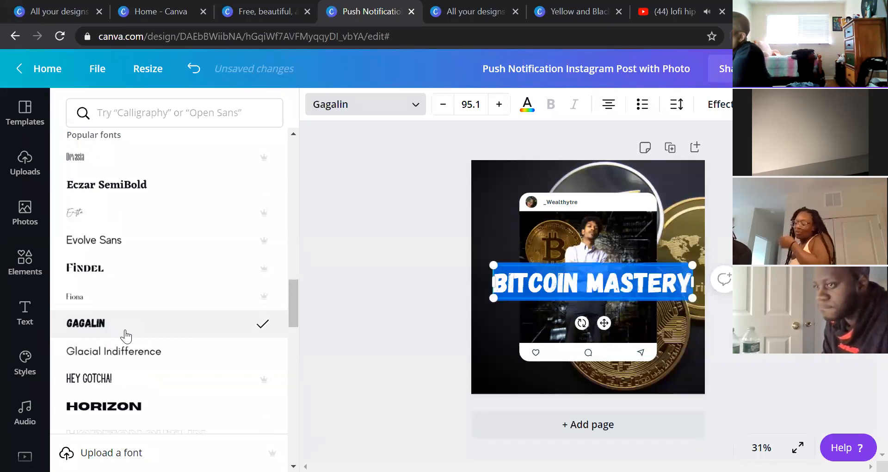
scroll(120, 341, "down", 3)
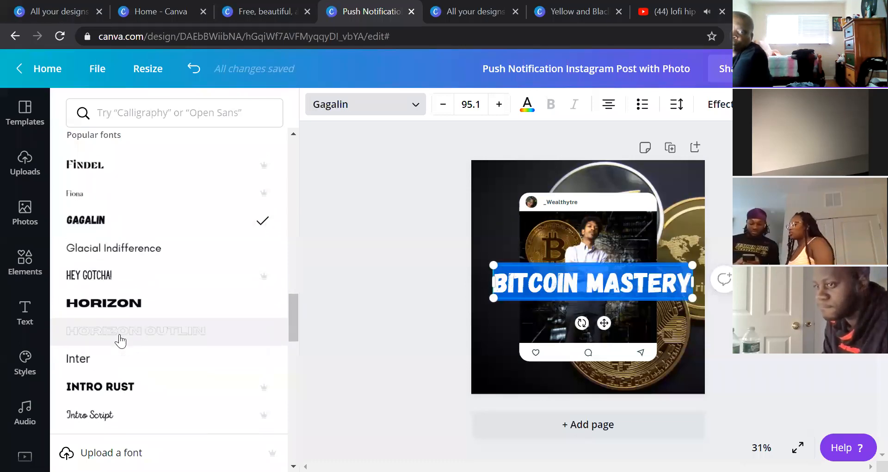
left_click(132, 319)
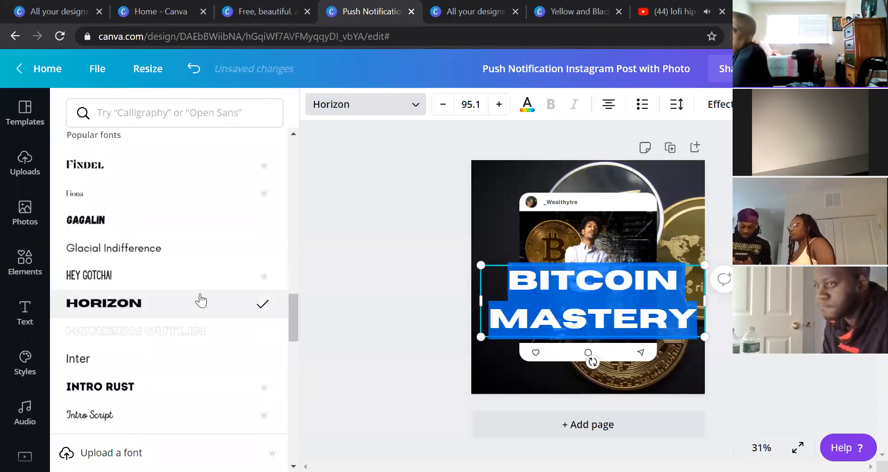
scroll(201, 300, "down", 3)
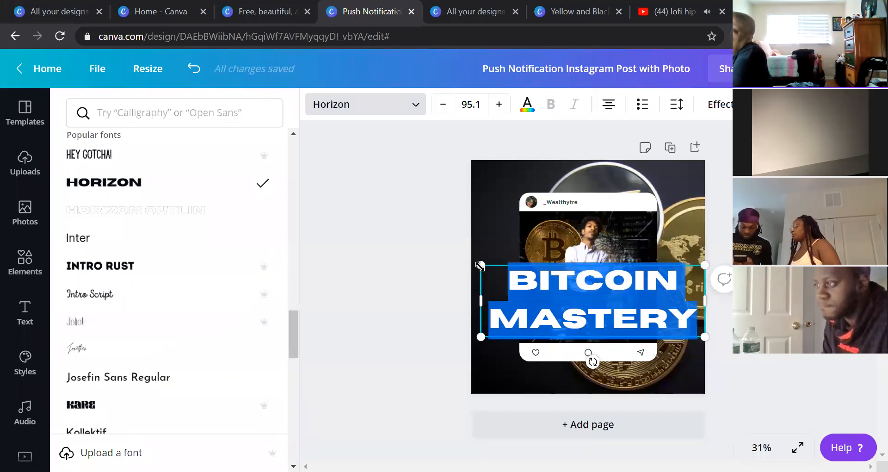
Step: Shrink the heading to a font size of about 52.2 and place it over the upper half of the framed photo
left_click_drag(549, 302, 564, 292)
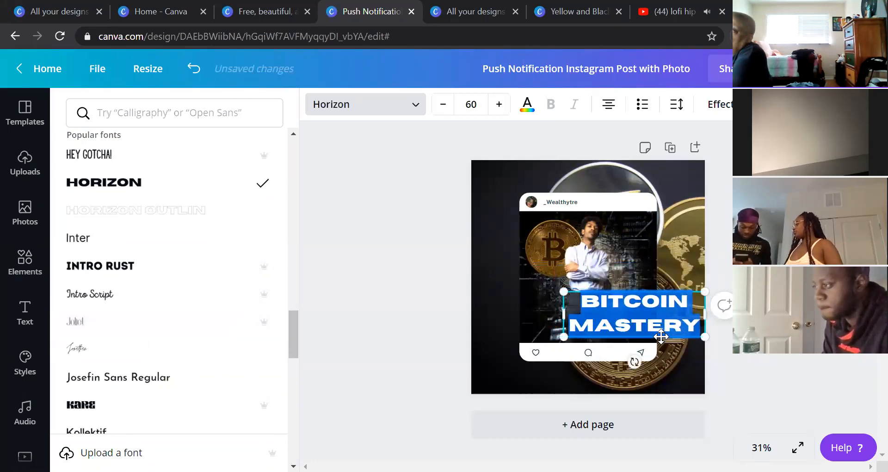
left_click_drag(662, 338, 621, 329)
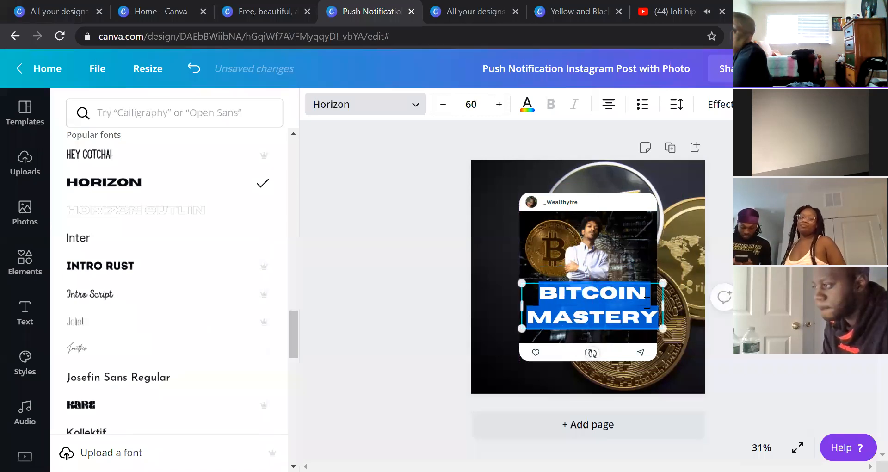
left_click_drag(650, 290, 631, 296)
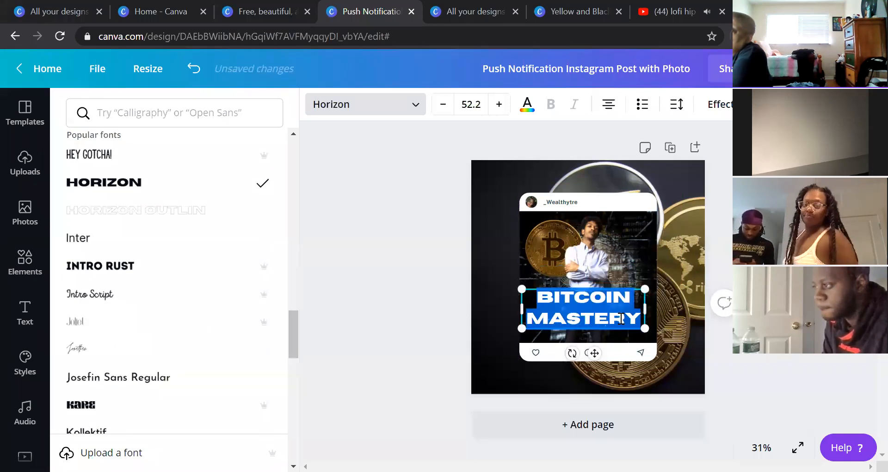
left_click_drag(623, 330, 627, 274)
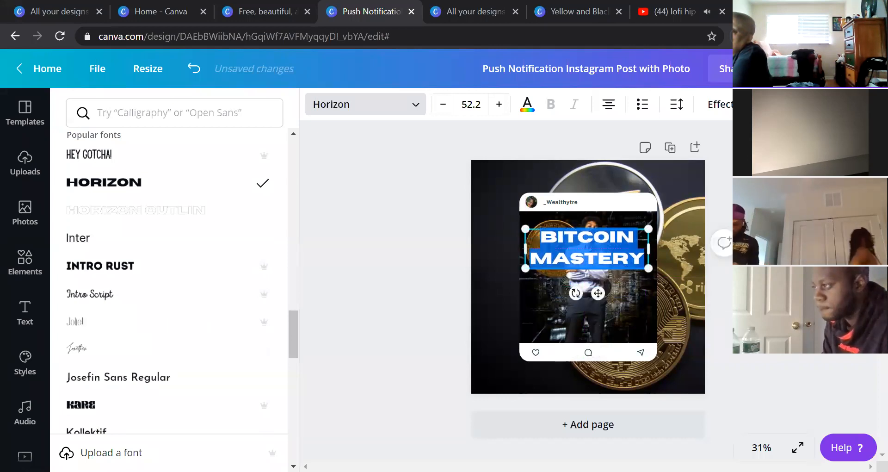
left_click(605, 246)
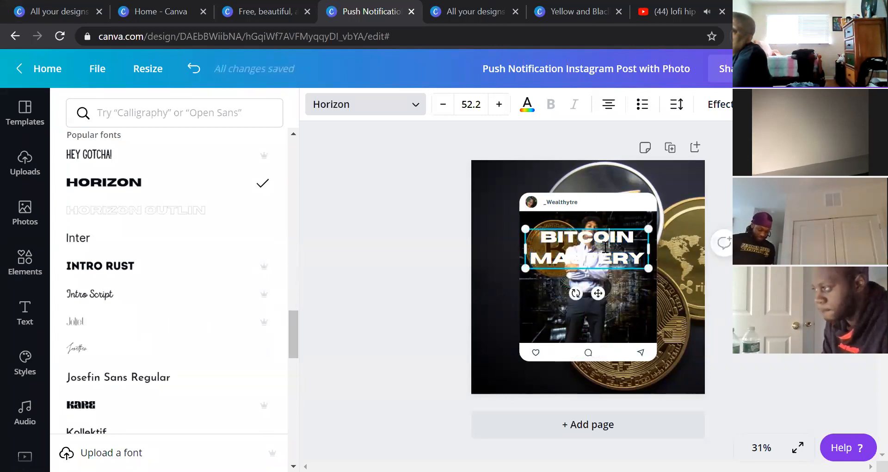
left_click_drag(543, 237, 646, 257)
left_click(542, 232)
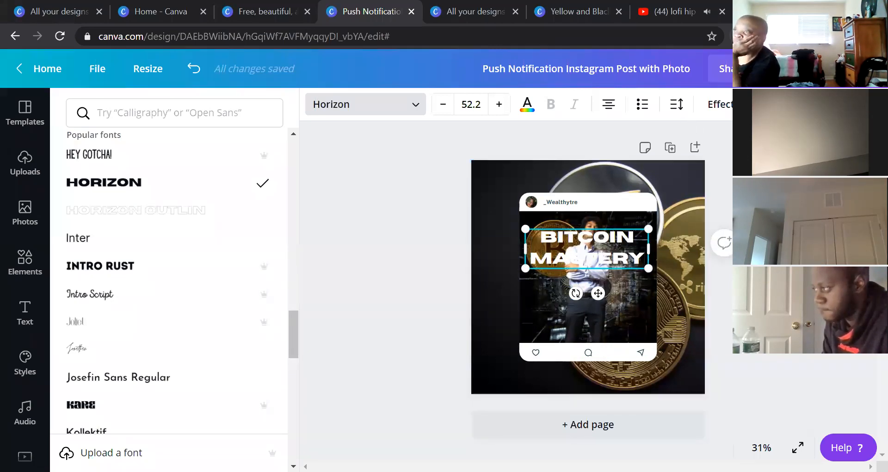
key("Escape")
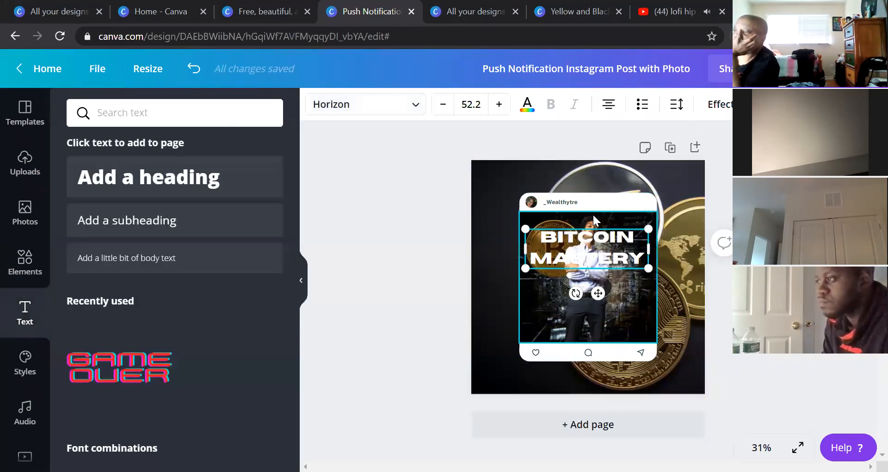
left_click(590, 224)
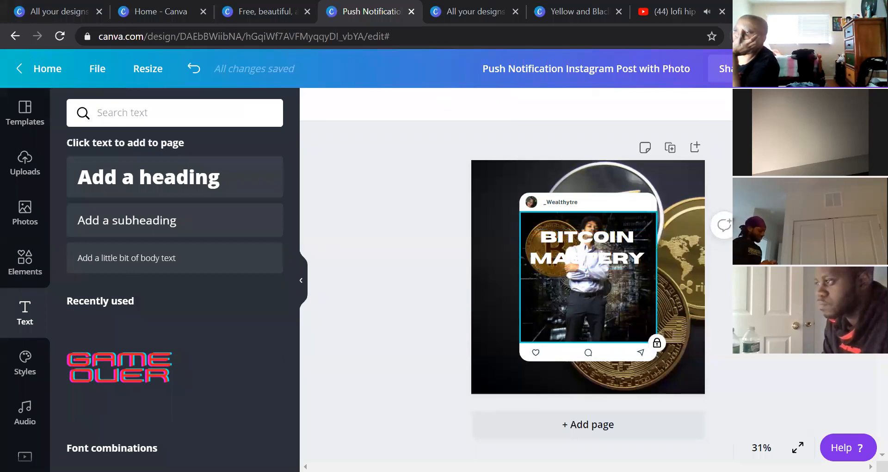
left_click(605, 241)
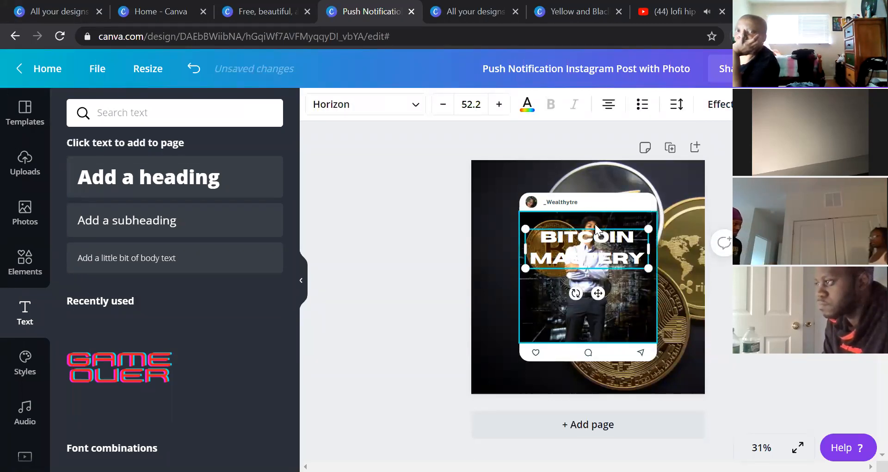
left_click(864, 104)
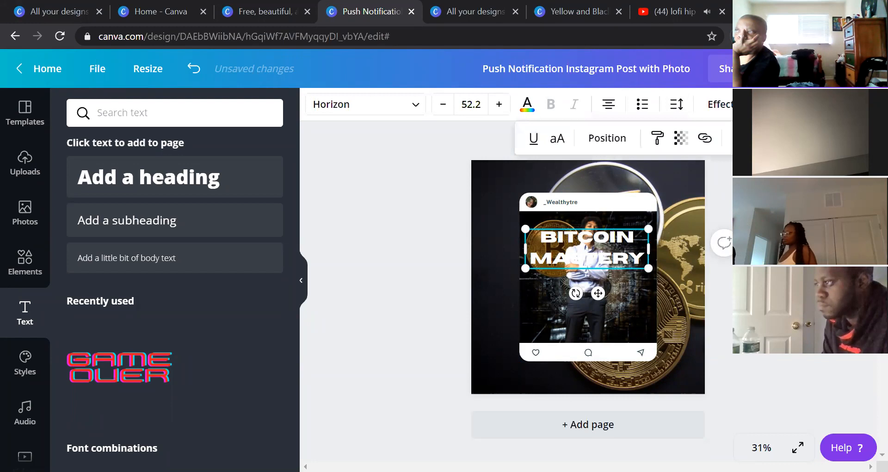
left_click(865, 104)
left_click(865, 104)
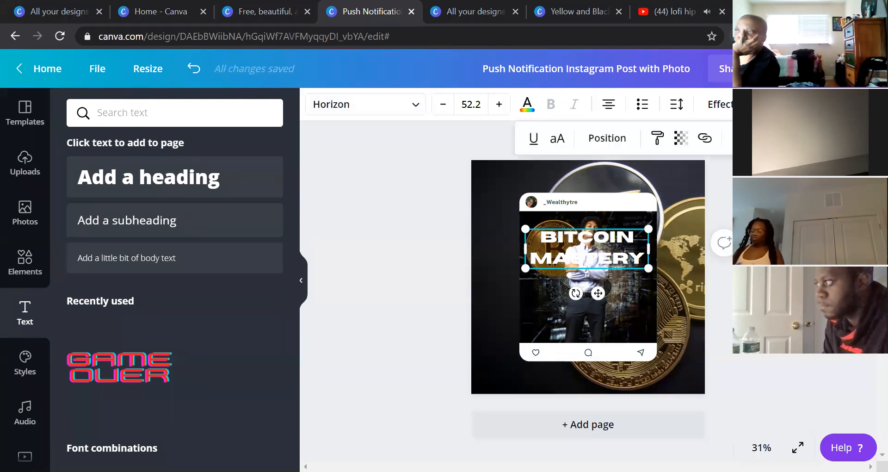
left_click(570, 233)
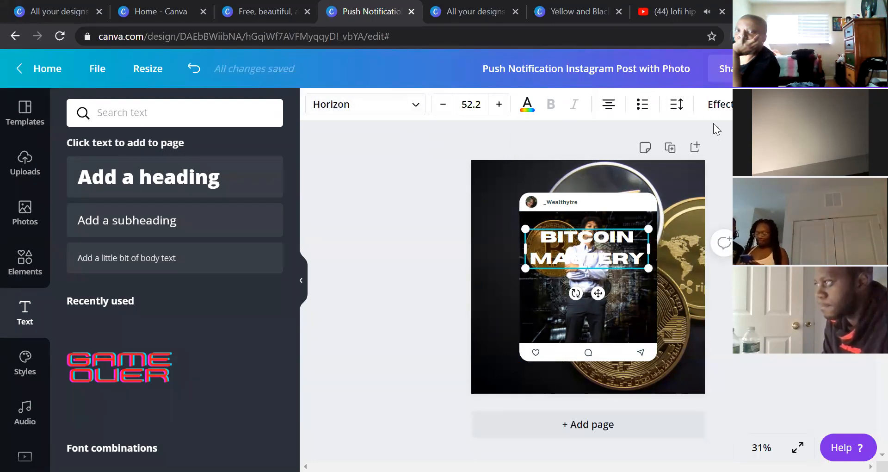
Step: Reduce the "Bitcoin Mastery" heading's font size to 41.2
left_click(443, 104)
left_click(443, 104)
left_click(442, 104)
left_click(443, 104)
left_click(443, 104)
left_click(443, 104)
left_click(443, 104)
left_click(443, 104)
left_click(443, 104)
left_click(443, 104)
left_click(443, 104)
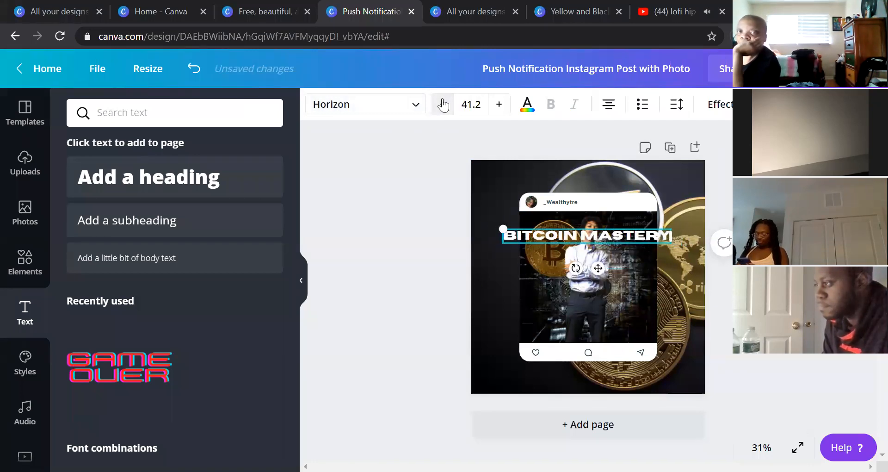
Step: Increase the heading's font size again in single increments
double_click(499, 104)
double_click(499, 104)
double_click(499, 104)
double_click(499, 104)
left_click(499, 104)
double_click(498, 104)
double_click(499, 104)
left_click(499, 104)
Step: Undo and redo the recent font size changes on the heading
key("ctrl+z")
key("ctrl+z")
key("ctrl+z")
key("ctrl+z")
key("ctrl+z")
key("ctrl+z")
key("ctrl+z")
key("ctrl+z")
key("ctrl+z")
key("ctrl+z")
key("ctrl+z")
key("ctrl+z")
key("ctrl+z")
key("ctrl+z")
key("ctrl+y")
key("ctrl+y")
key("ctrl+y")
key("ctrl+y")
key("ctrl+y")
key("ctrl+y")
key("ctrl+y")
key("ctrl+y")
key("ctrl+y")
key("ctrl+y")
key("ctrl+y")
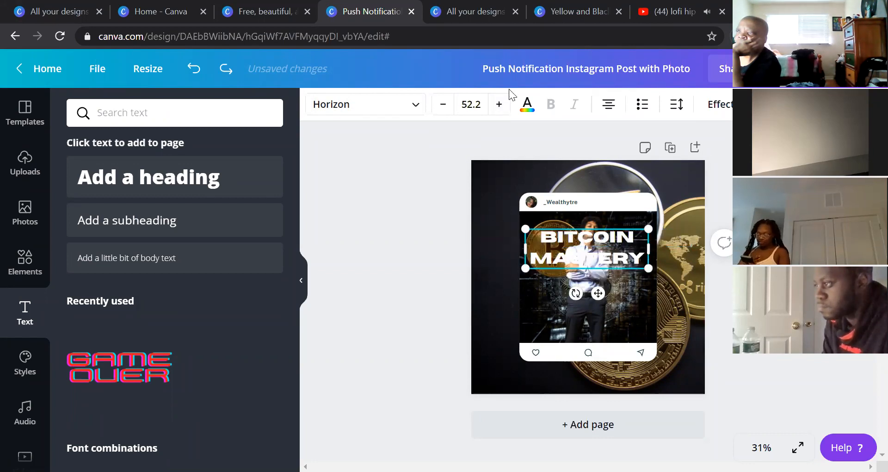
Step: Recolor the heading text, first with the dark teal document color and finally with custom cyan #00FFFF
left_click(528, 111)
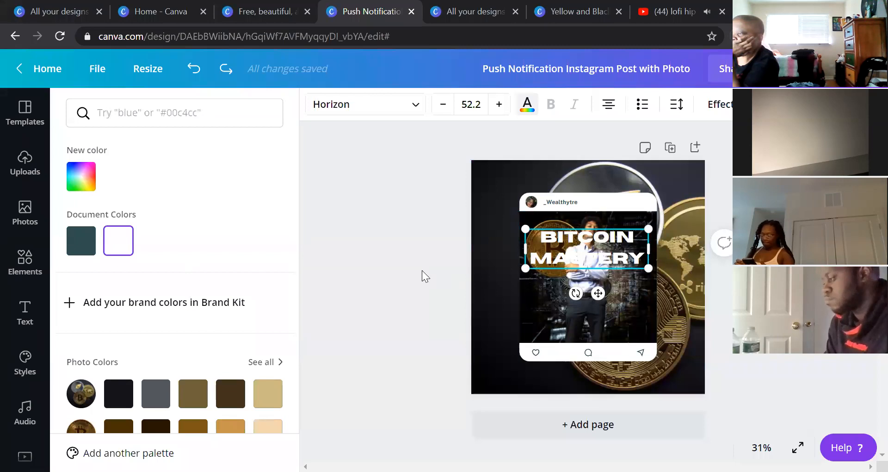
left_click(75, 245)
left_click(82, 175)
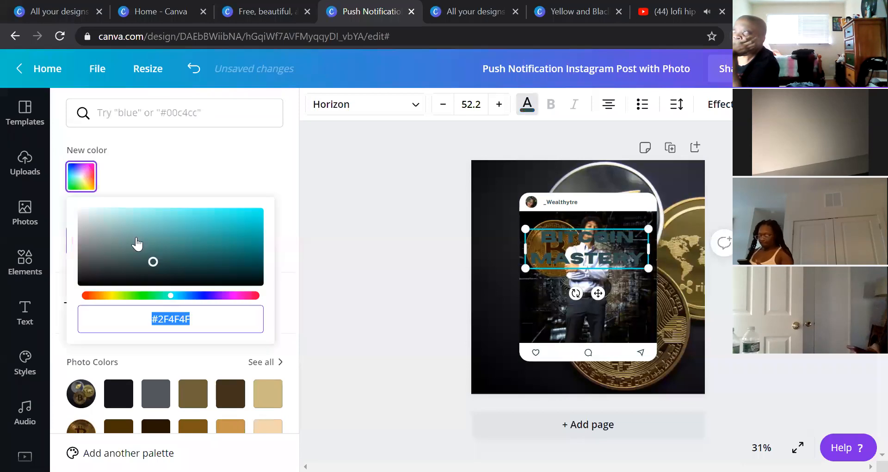
left_click(260, 212)
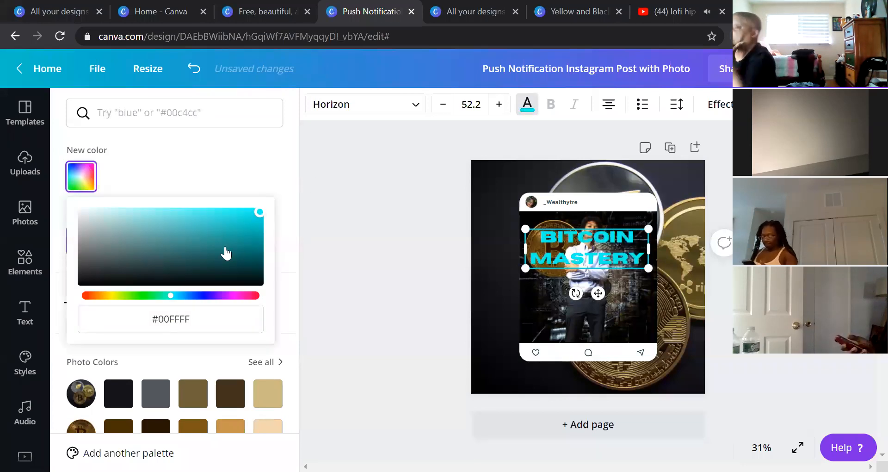
left_click(248, 167)
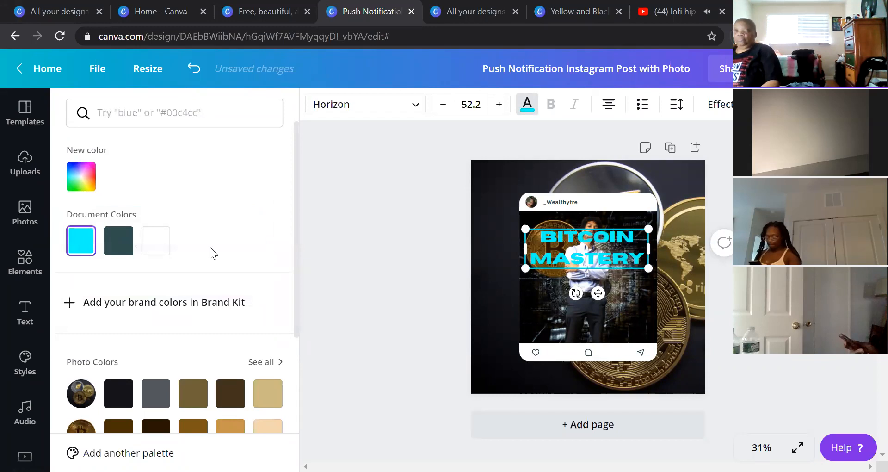
Step: Try the light gold, peach and light brown photo colors on the heading and apply the coin photo's first dark brown
scroll(210, 247, "down", 3)
left_click(271, 274)
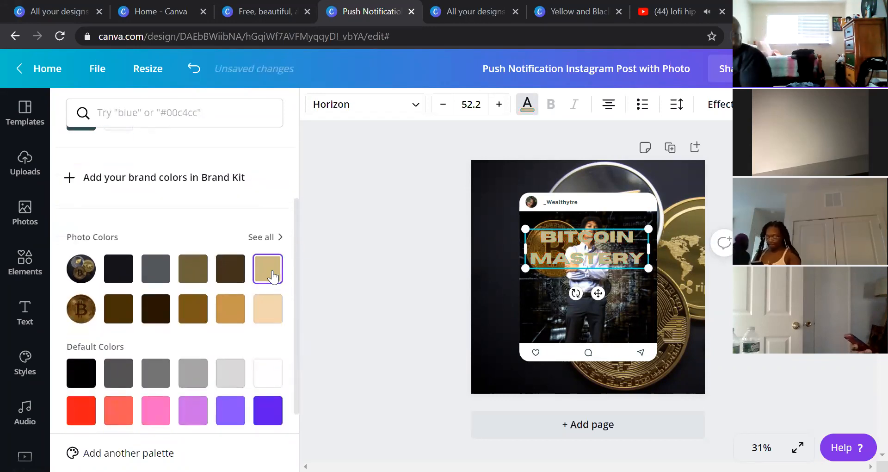
left_click(267, 318)
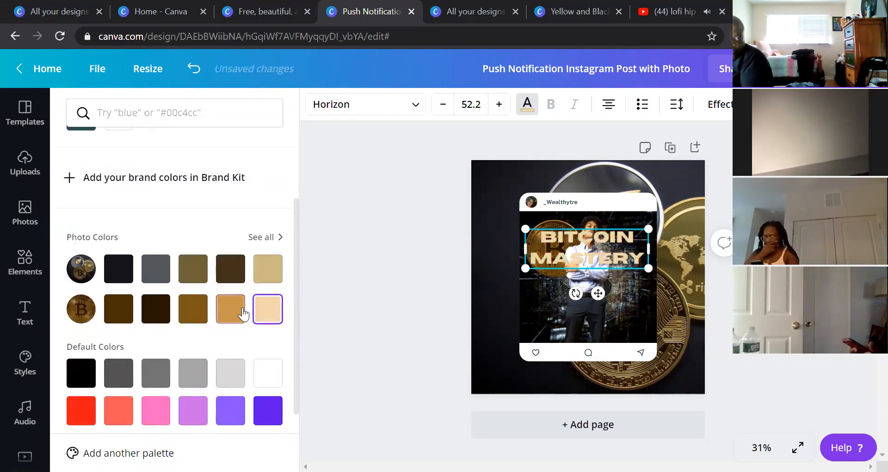
left_click(243, 314)
left_click(271, 317)
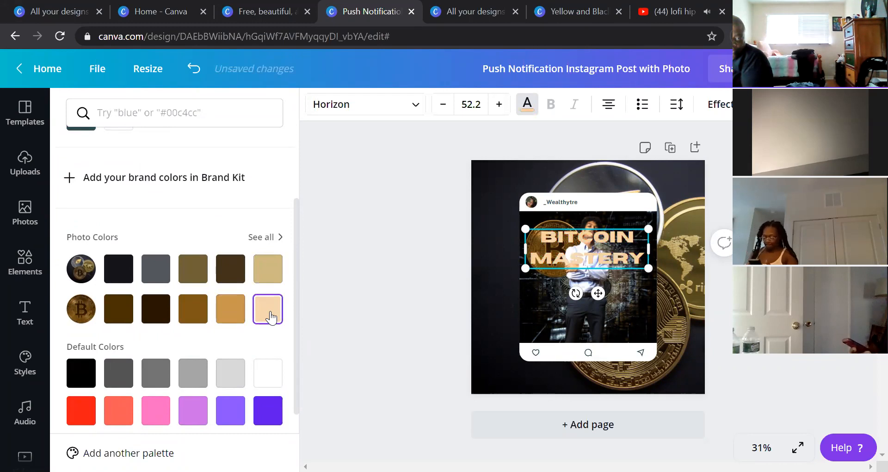
left_click(118, 310)
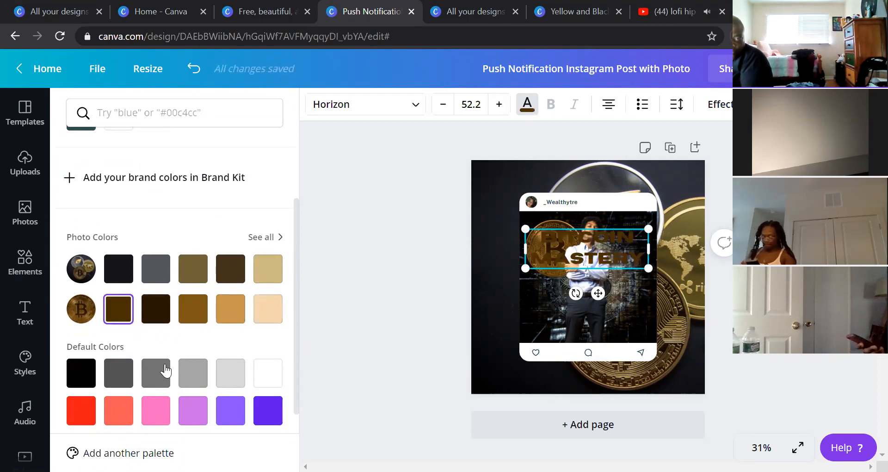
Step: Color the heading black and replace that with the light gold photo color
left_click(79, 377)
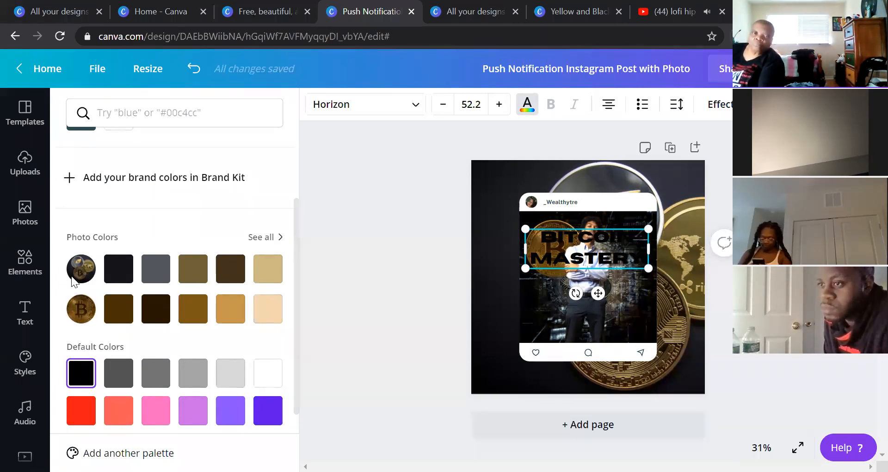
left_click(268, 271)
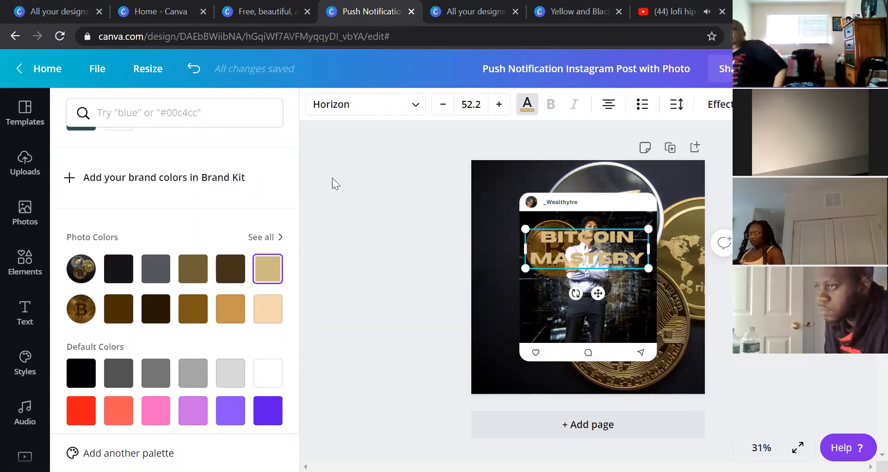
left_click(381, 141)
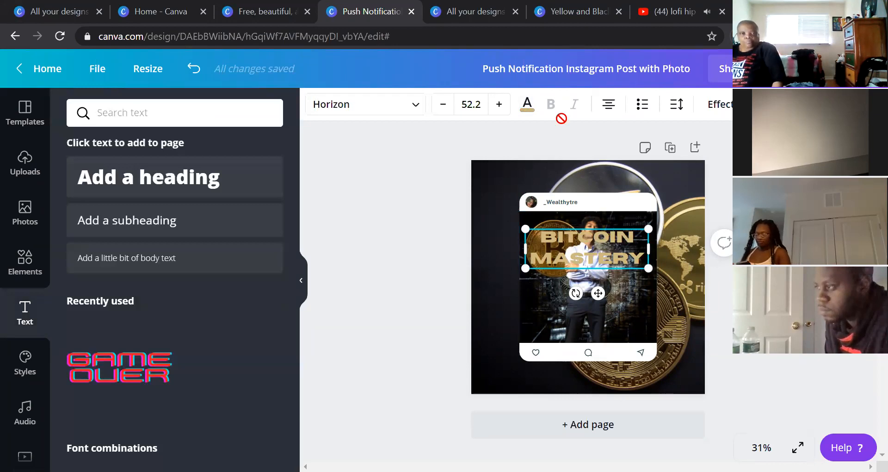
Step: Try wider letter spacing on the heading and undo it together with the last two text color changes
left_click(675, 106)
left_click_drag(754, 152, 773, 151)
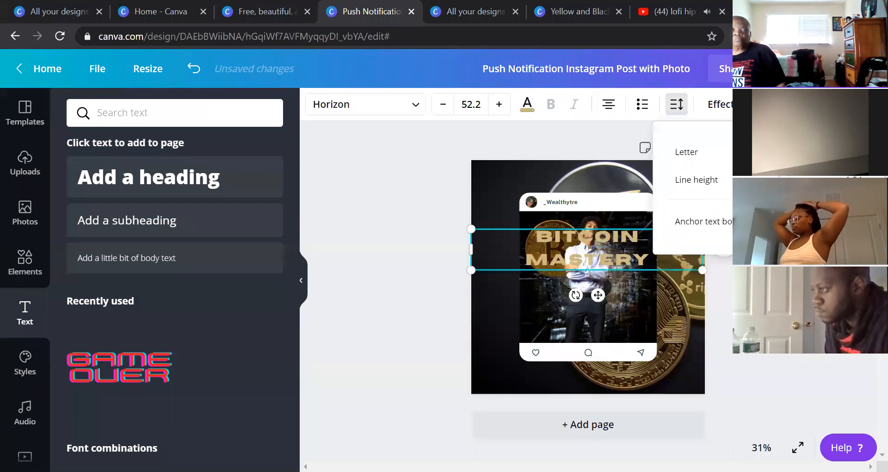
key("ctrl+z")
key("ctrl+z")
key("ctrl+z")
key("ctrl+z")
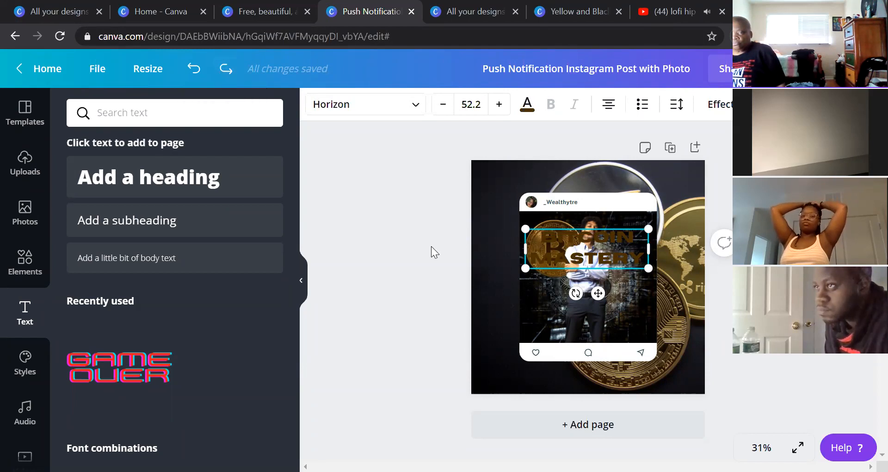
Step: Undo the last two text color changes on the heading and widen its letter spacing
key("ctrl+z")
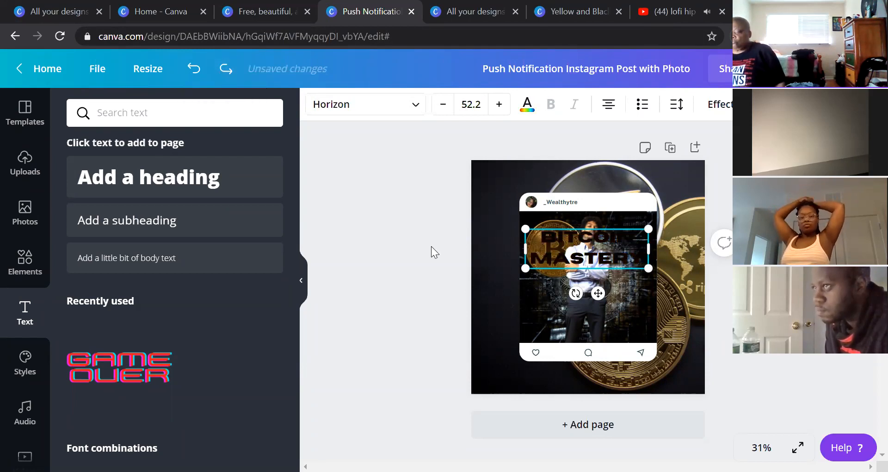
key("ctrl+z")
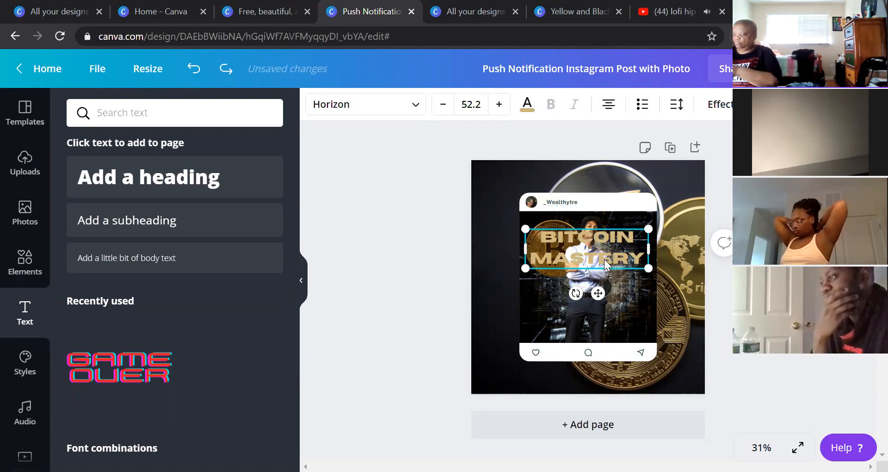
left_click(680, 102)
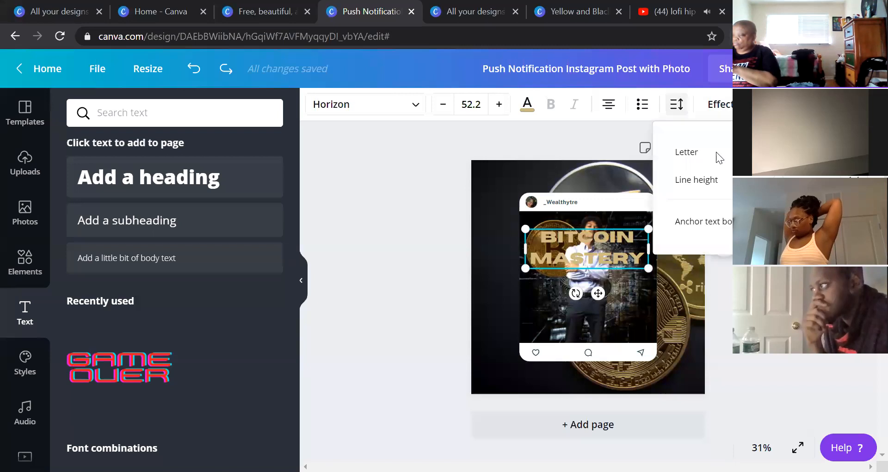
mouse_move(754, 151)
left_mouse_down()
mouse_move(796, 151)
mouse_move(767, 151)
left_mouse_up()
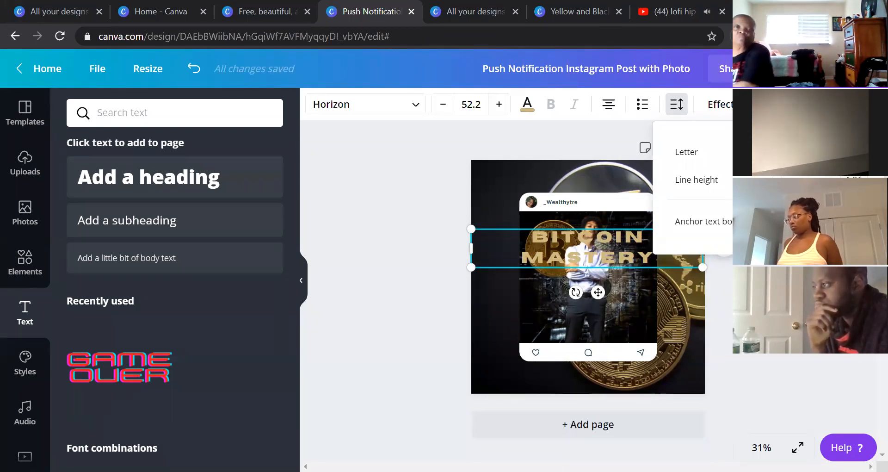
key("Escape")
Step: Send the Bitcoin Mastery heading backward layer by layer in the stacking order
left_click(861, 105)
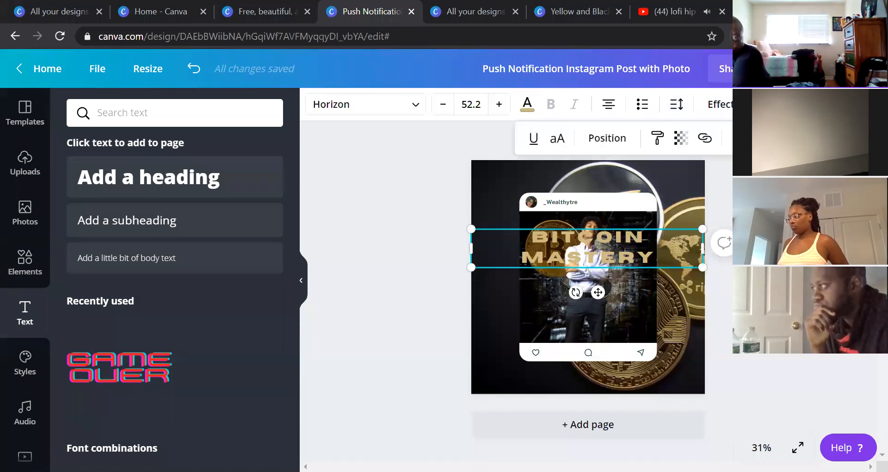
left_click(618, 147)
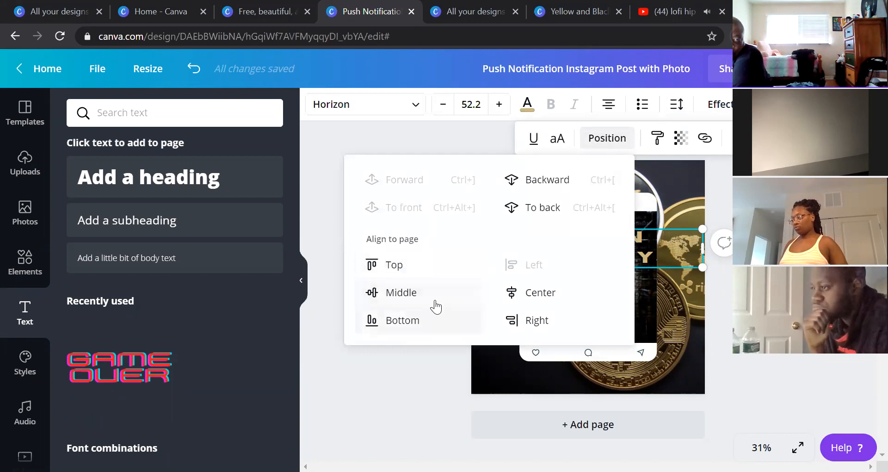
left_click(561, 182)
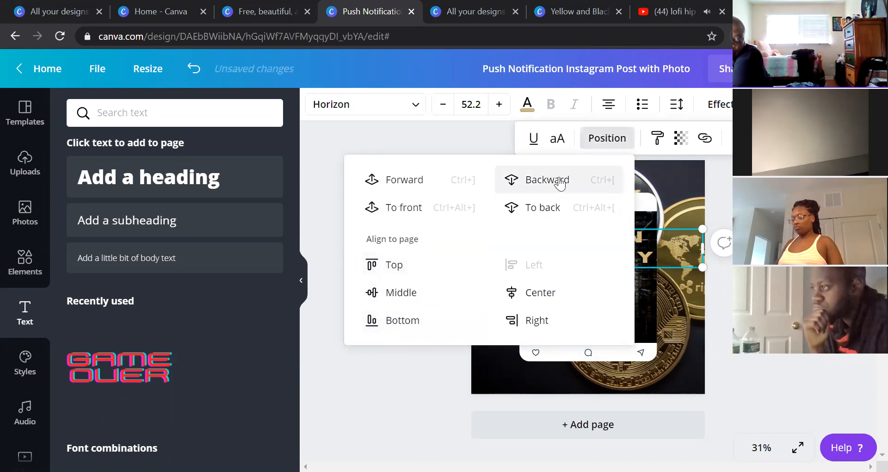
key("Escape")
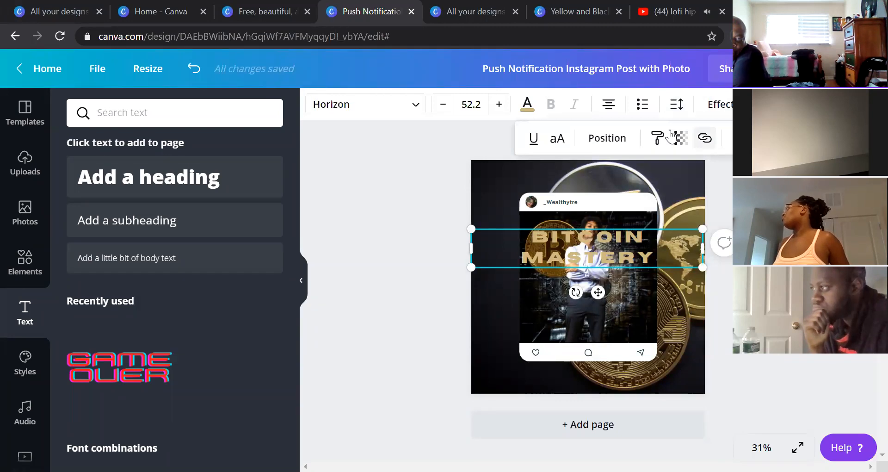
left_click(606, 138)
left_click(548, 178)
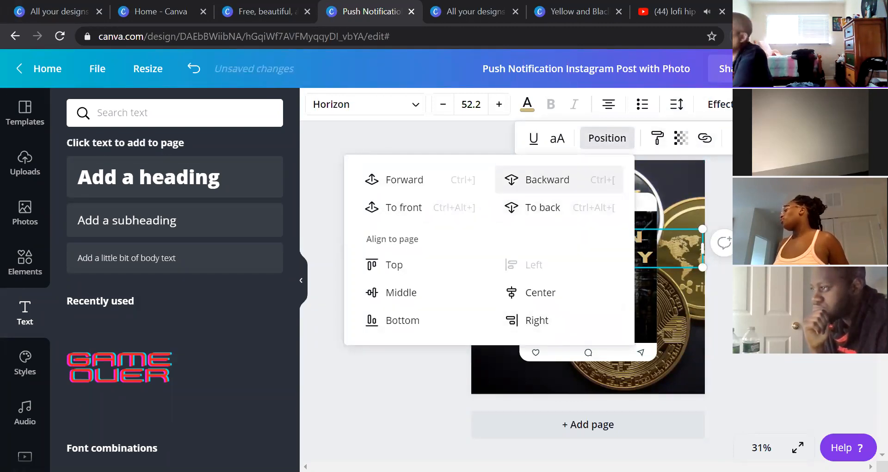
key("Escape")
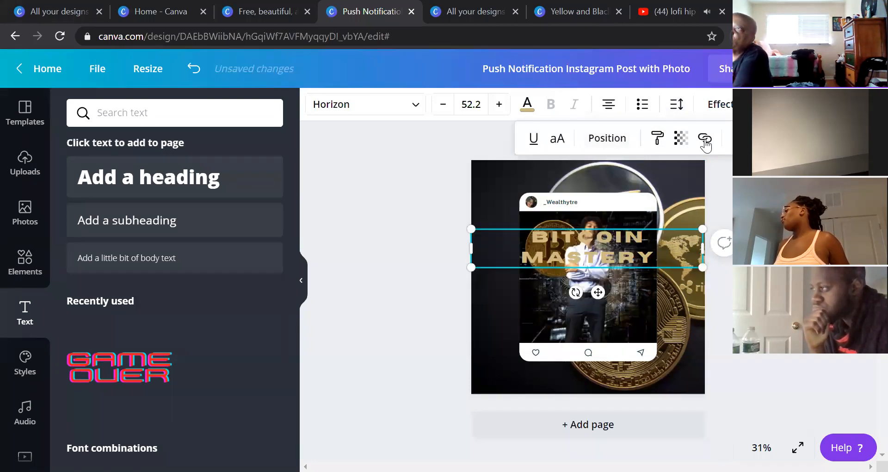
left_click(601, 139)
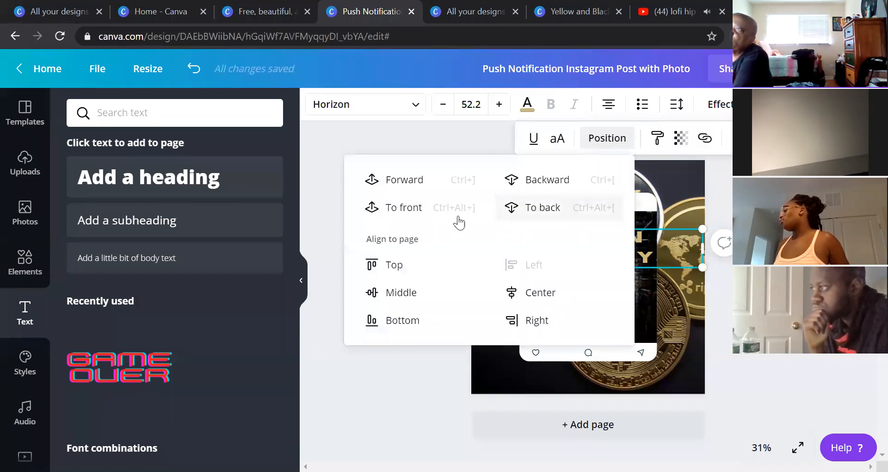
left_click(539, 190)
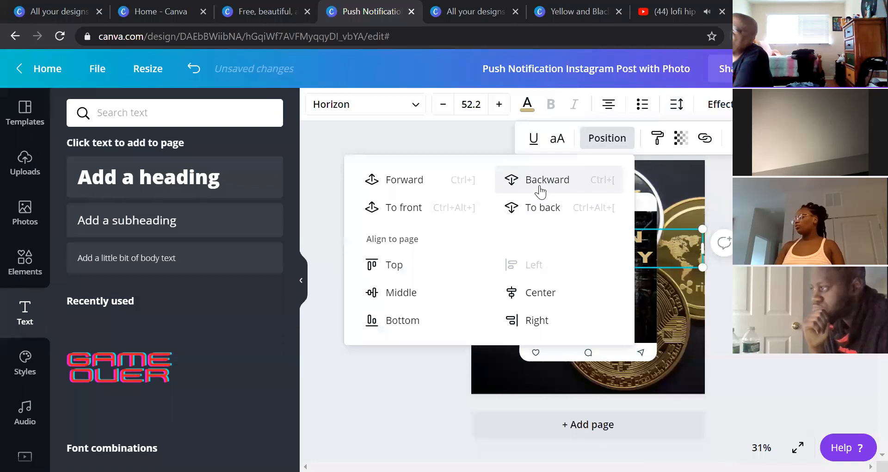
key("Escape")
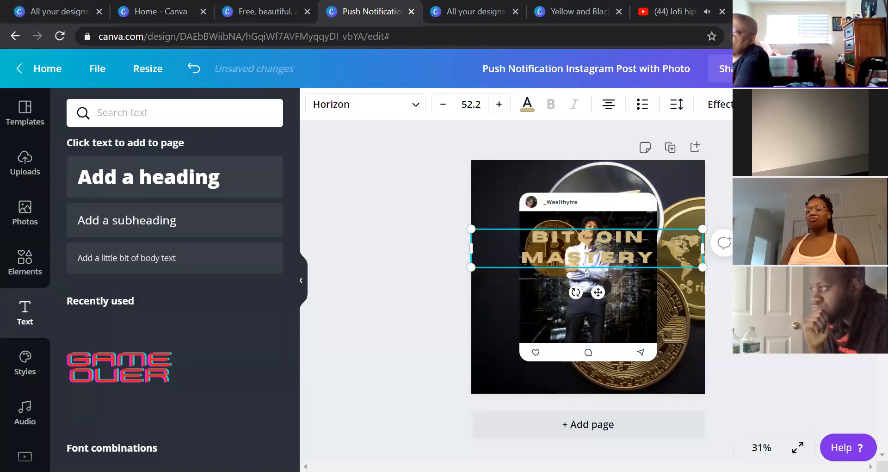
left_click(740, 104)
left_click(605, 139)
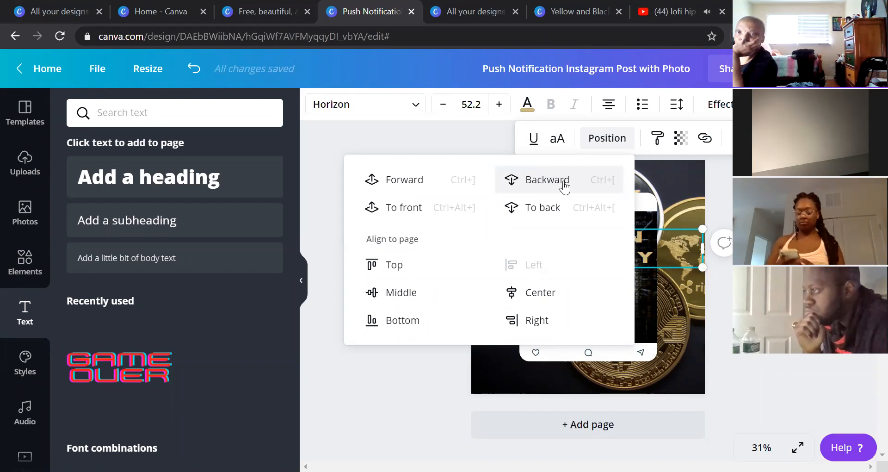
left_click(708, 182)
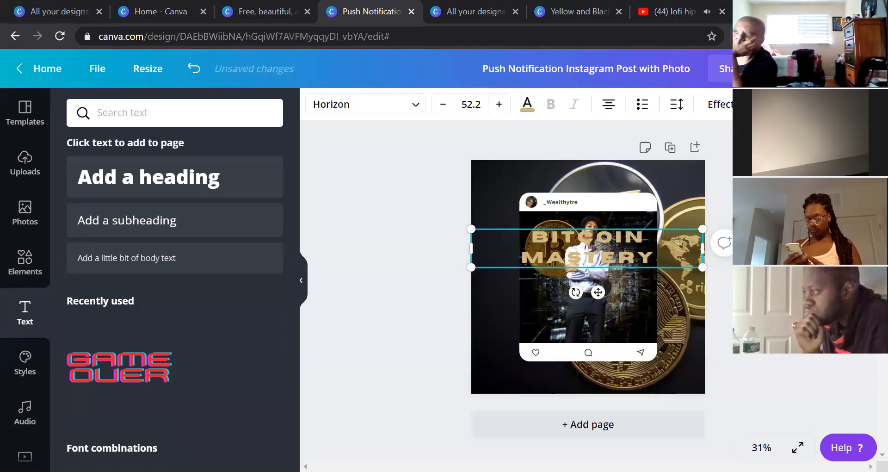
Step: Select the framed post's photo, username, coin, icons and heading together and move them slightly down
left_click(626, 221)
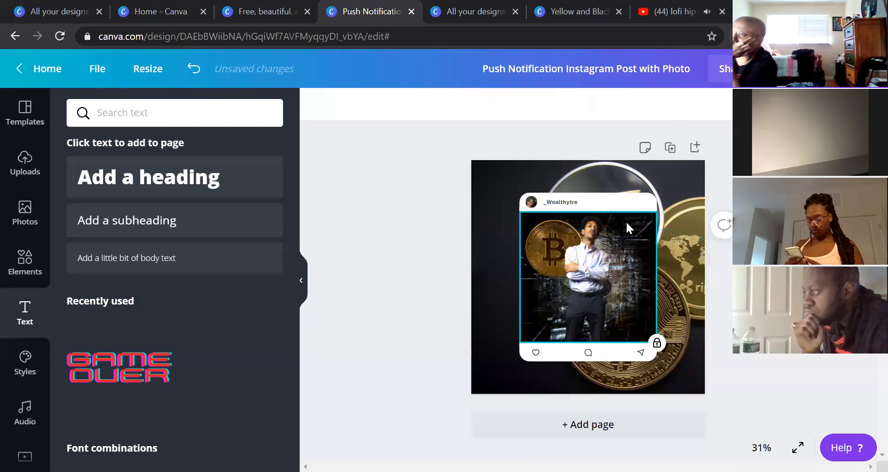
left_click(634, 188)
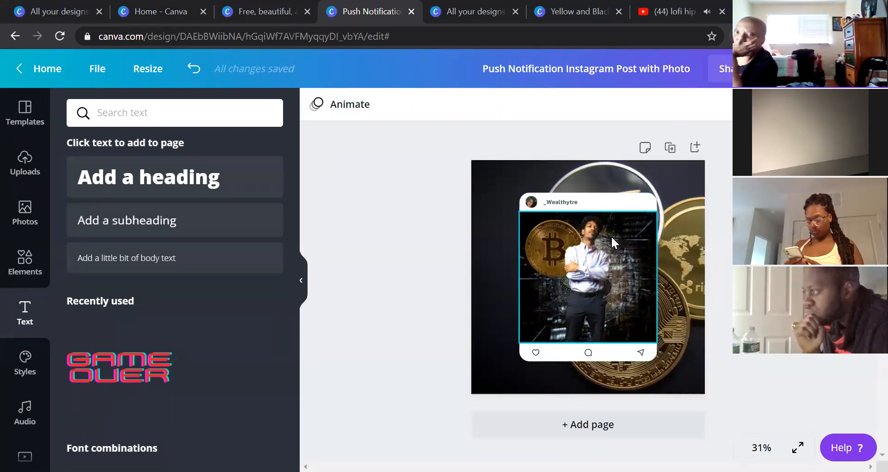
left_click(611, 202)
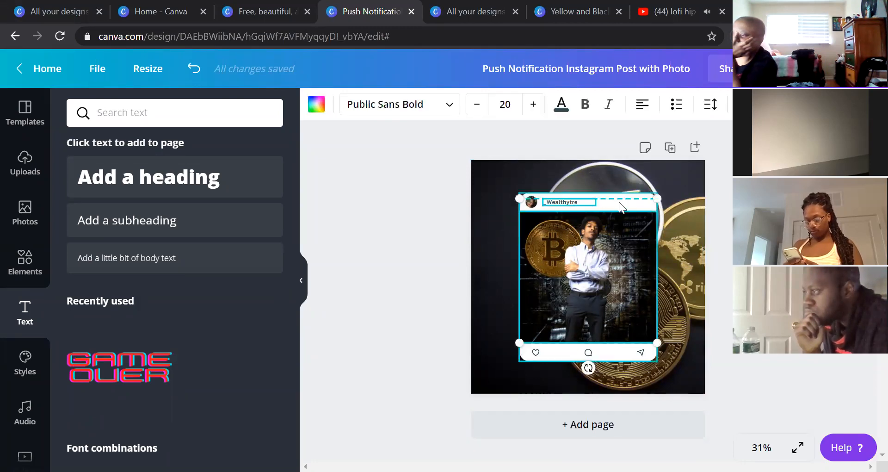
left_click(681, 183)
left_click_drag(683, 184, 484, 360)
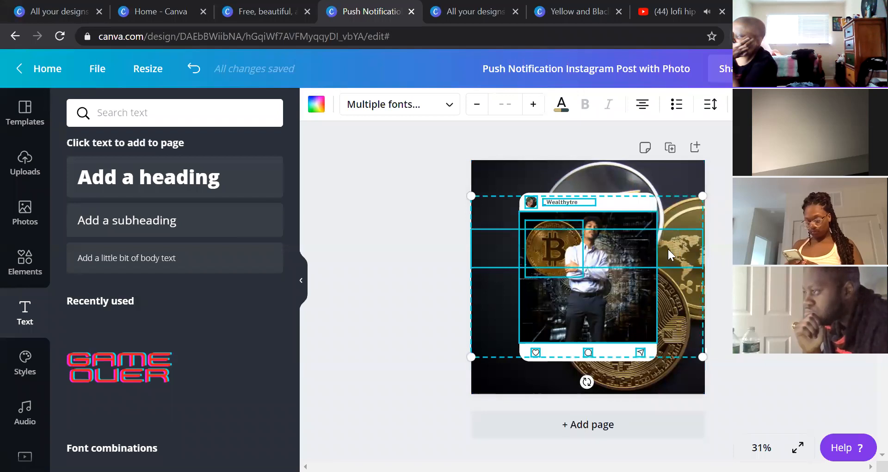
mouse_move(679, 246)
left_mouse_down()
mouse_move(679, 268)
mouse_move(677, 251)
left_mouse_up()
left_click(697, 190)
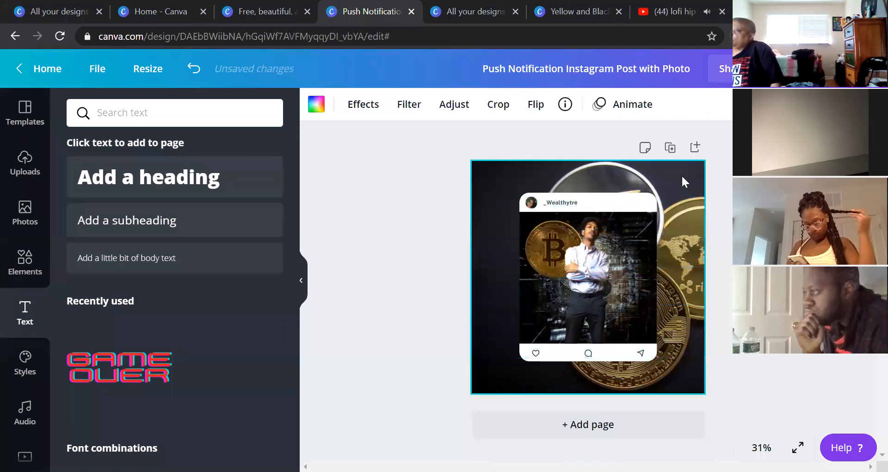
left_click_drag(642, 215, 485, 374)
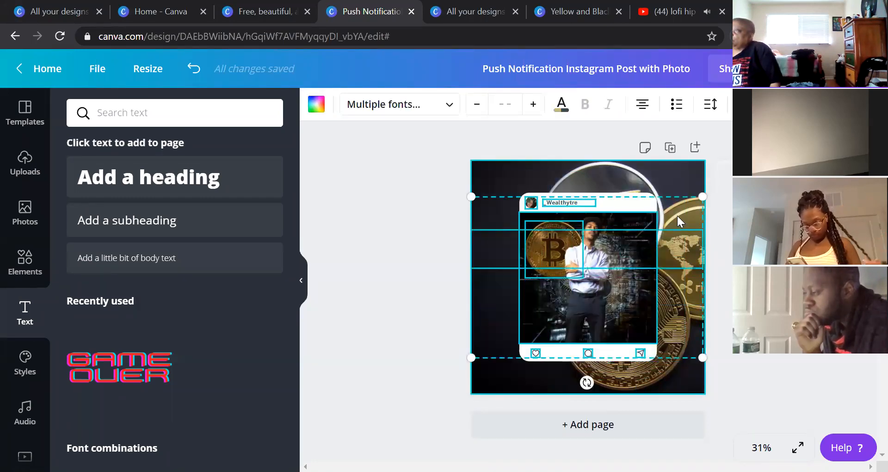
left_click(683, 186)
left_click_drag(685, 164, 484, 382)
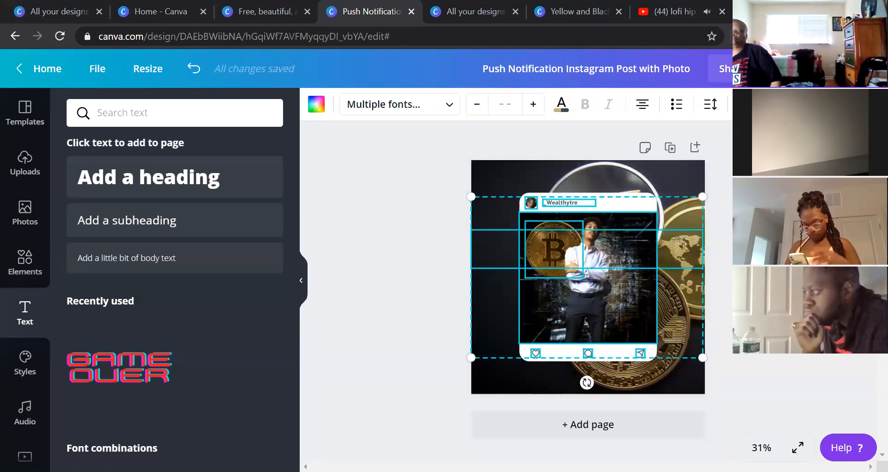
left_click(743, 104)
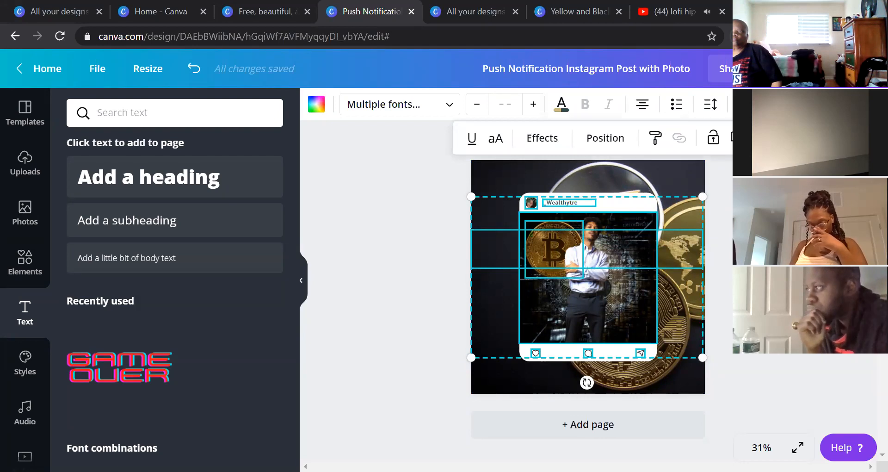
left_click(744, 104)
left_click(726, 185)
left_click(576, 180)
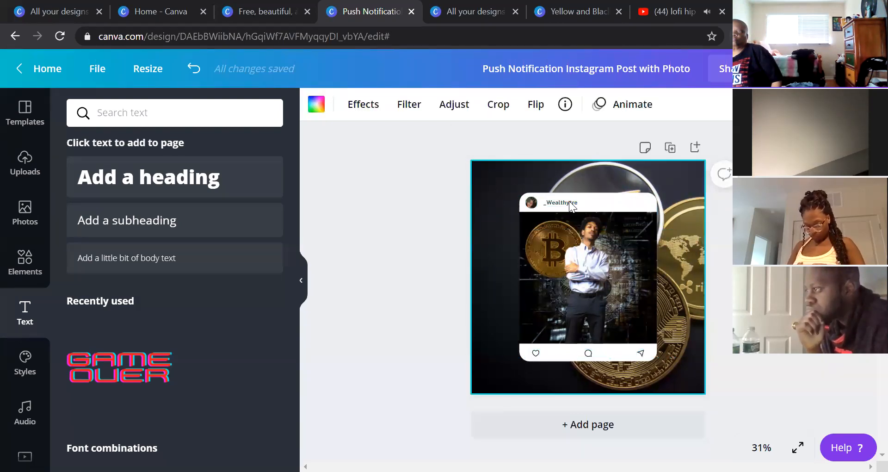
Step: Unlock the white post frame and check that it and the photo inside can be selected separately
left_click(597, 201)
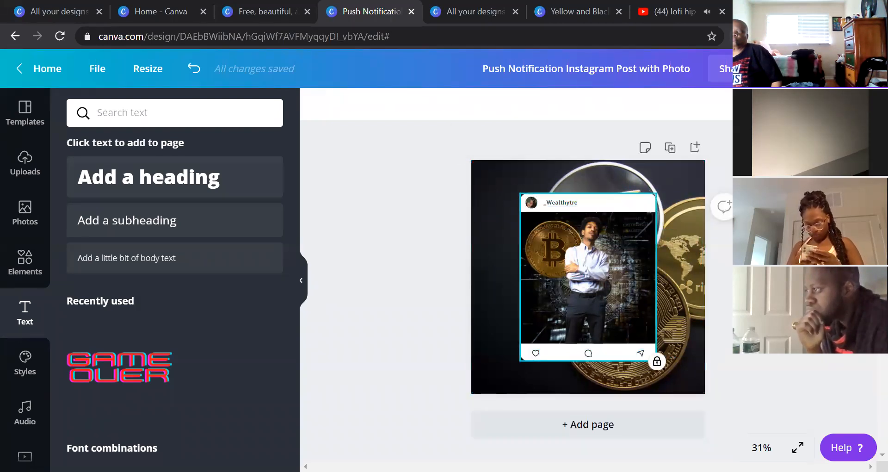
left_click(858, 104)
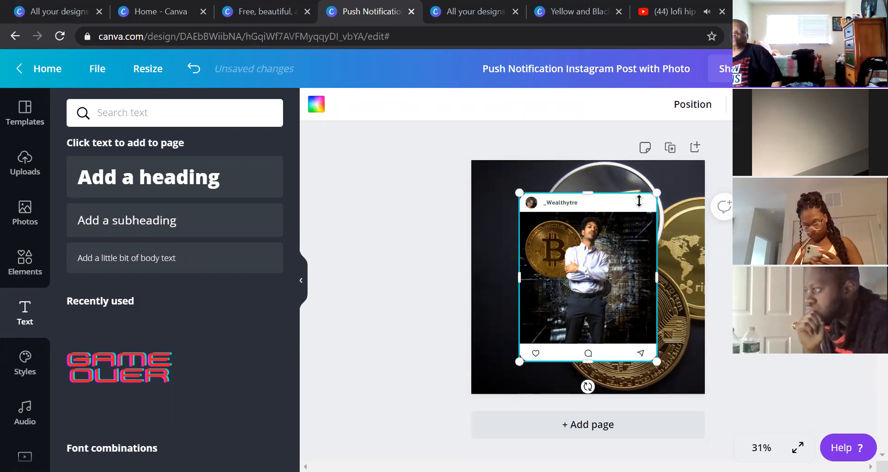
left_click(607, 207)
left_click(590, 261)
left_click(554, 250)
left_click(556, 223)
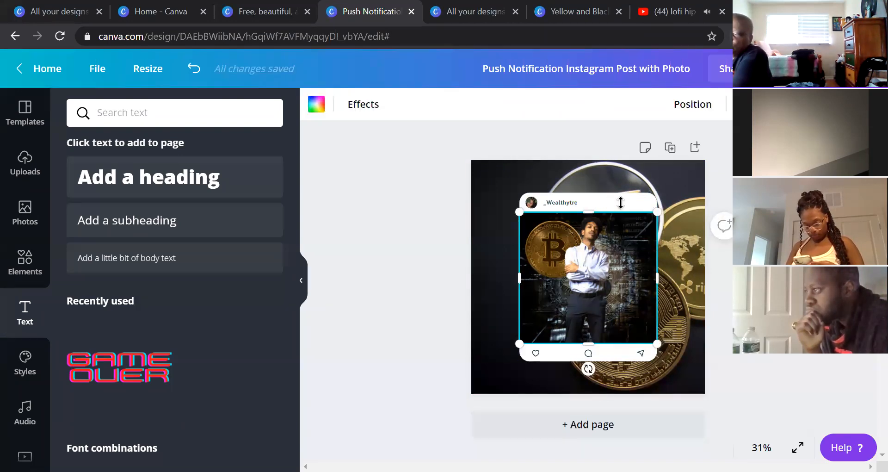
left_click(640, 198)
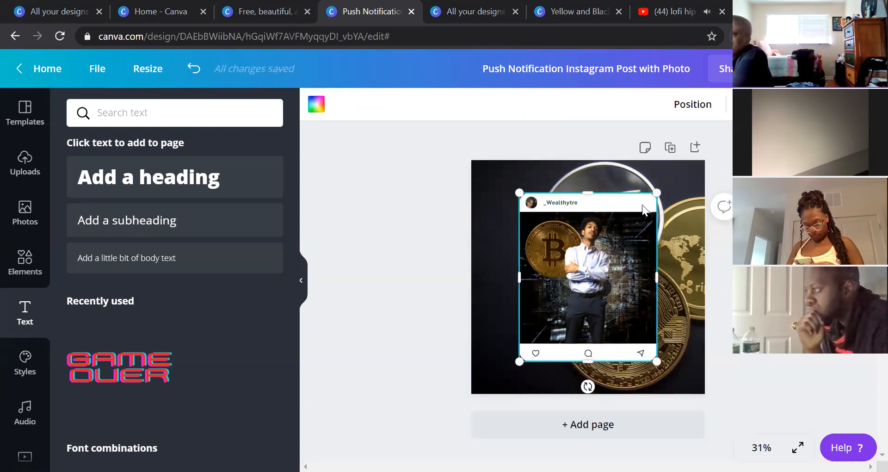
left_click(641, 208)
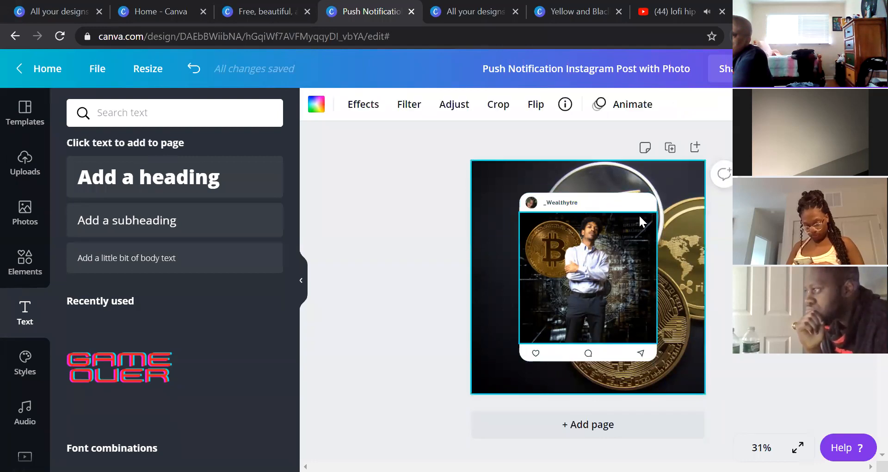
Step: Try to move the white post frame sideways from its header area and undo the last change
scroll(581, 257, "up", 5)
scroll(581, 257, "down", 5)
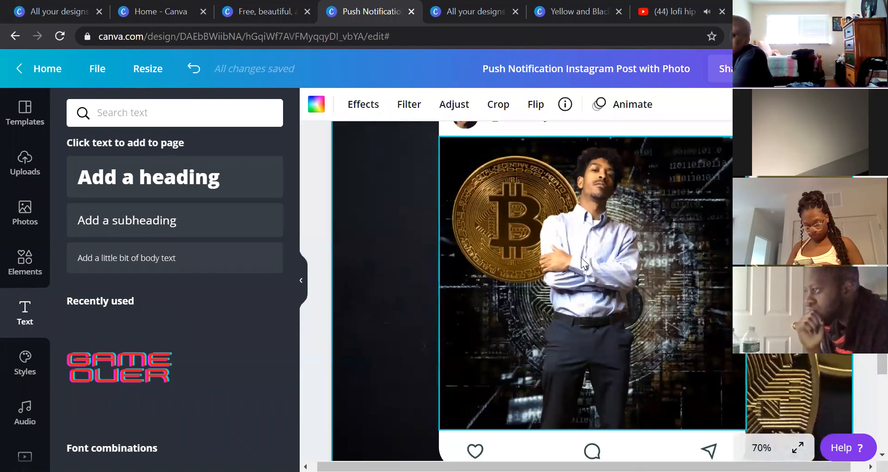
scroll(580, 257, "up", 2)
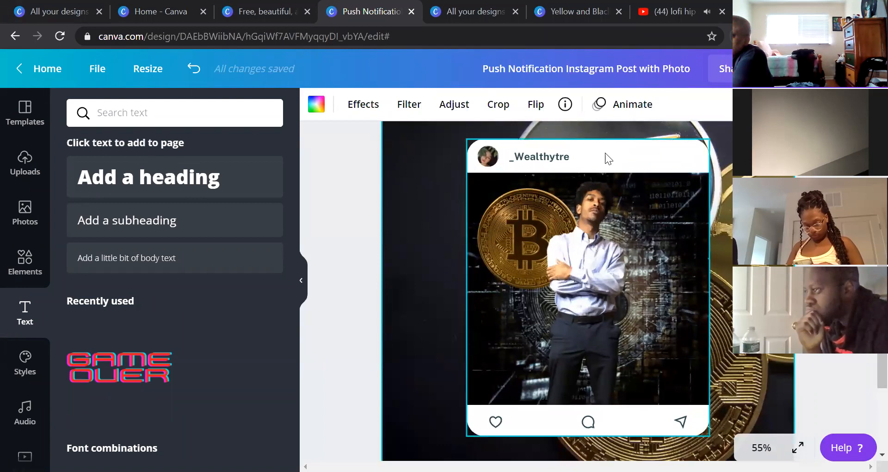
left_click(624, 155)
left_click_drag(592, 163, 513, 161)
key("ctrl+z")
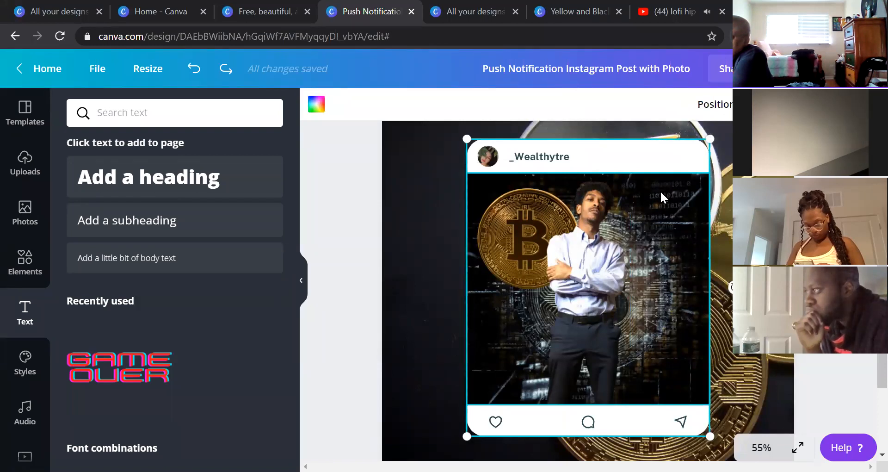
left_click(715, 111)
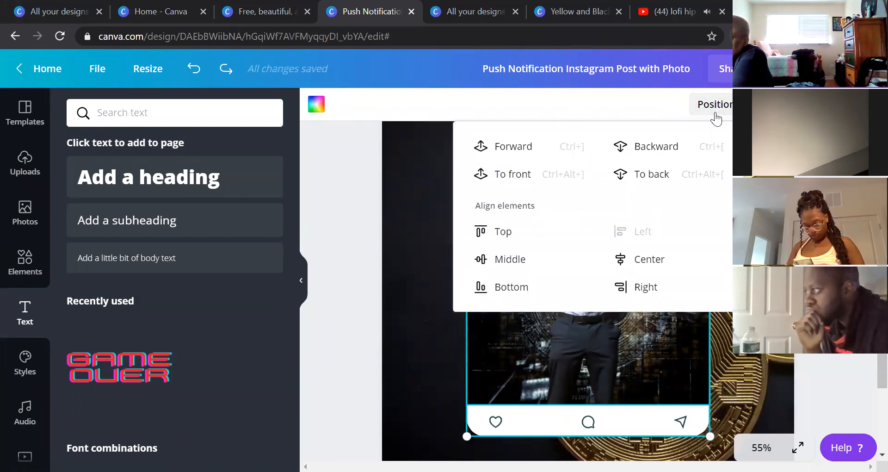
left_click(580, 257)
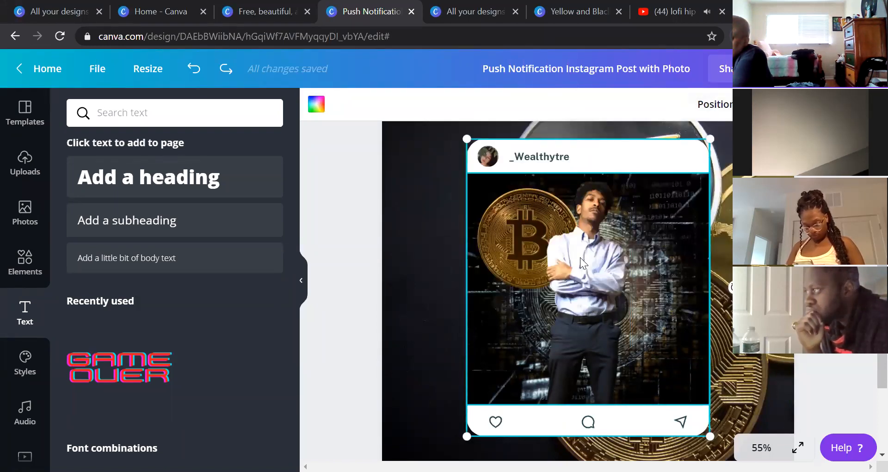
left_click(547, 248)
left_click(522, 246)
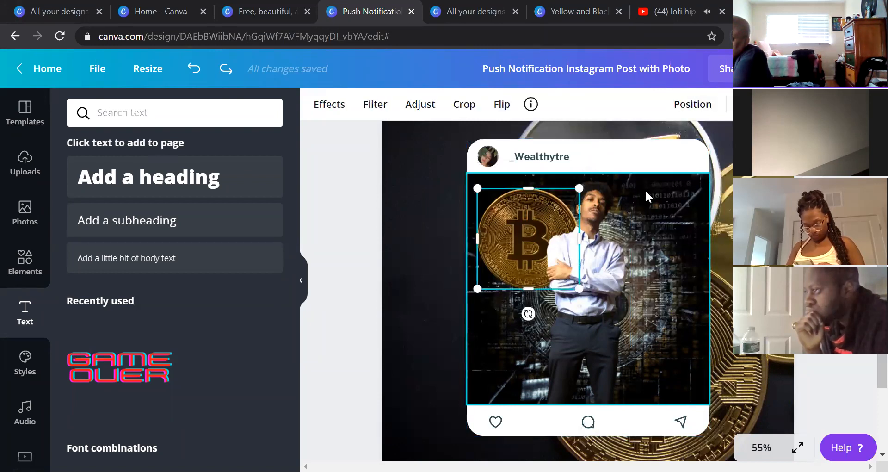
Step: Try to move the framed photo of the man sideways over the Bitcoin coin, undo the move, and leave cropping without changes
left_click(615, 216)
left_click_drag(614, 216, 562, 221)
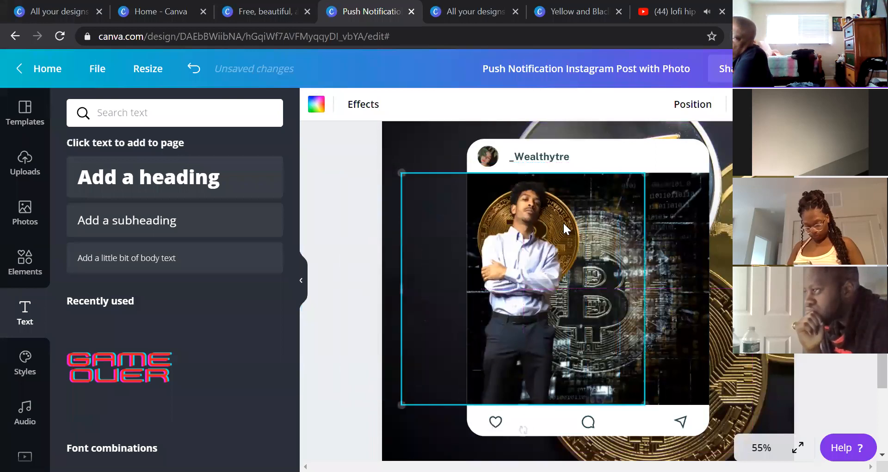
key("ctrl+z")
double_click(519, 233)
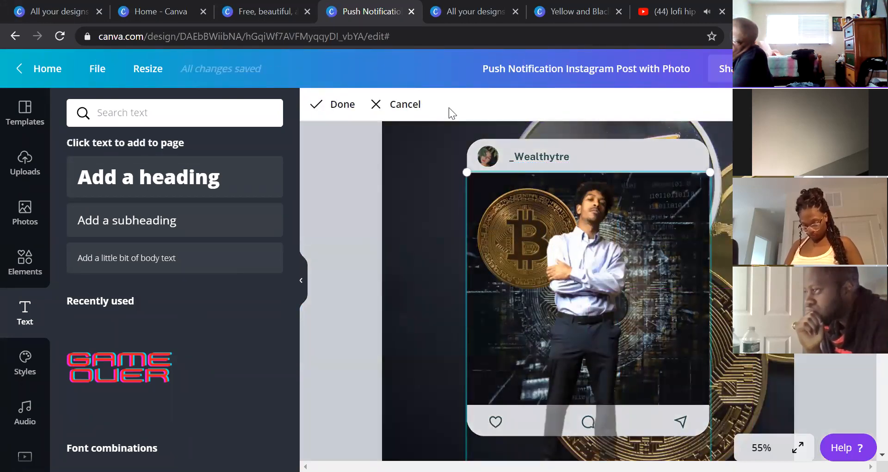
left_click(390, 104)
Step: Unlock the Bitcoin coin and check that it and the photo of the man can be selected separately
left_click(534, 205)
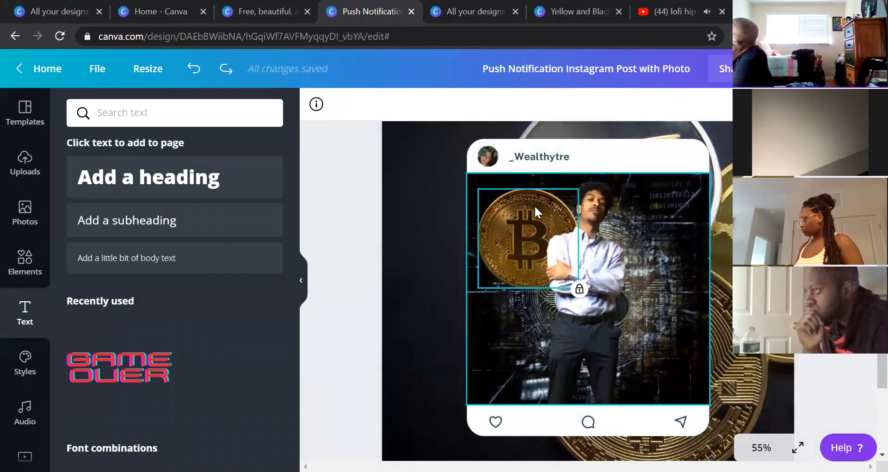
left_click(576, 217)
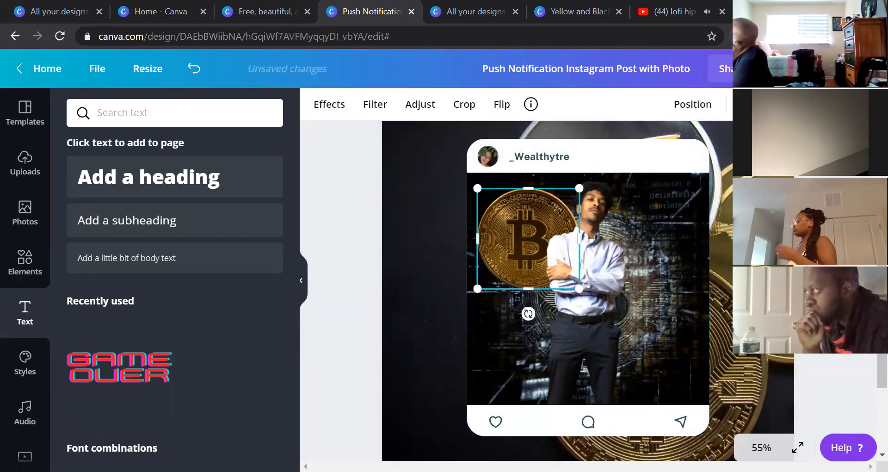
left_click(647, 229)
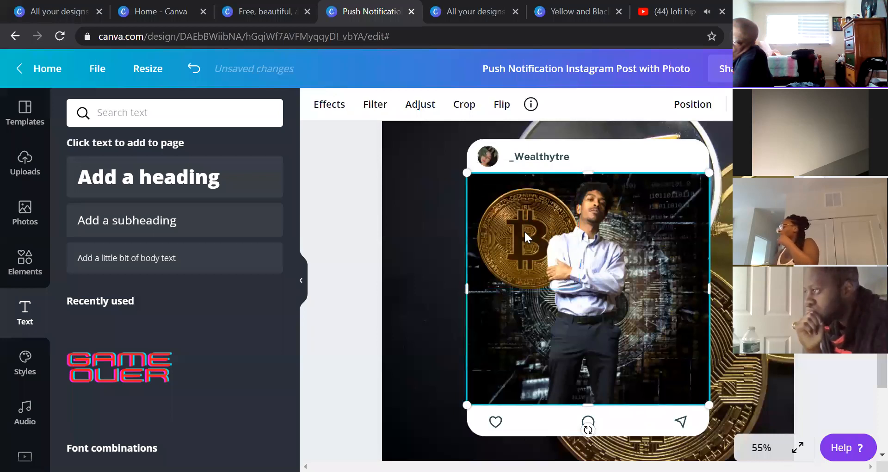
left_click(510, 229)
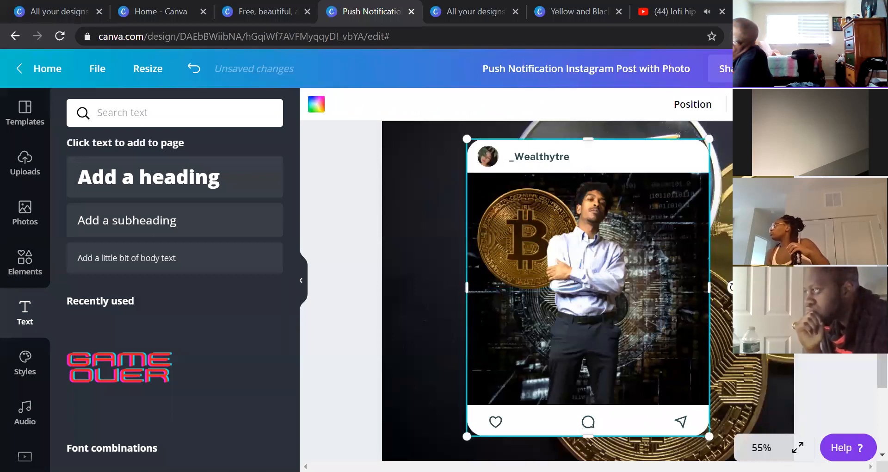
Step: Unlock the white post frame, try to nudge it from its header area, and undo the last change
left_click(566, 160)
left_click(638, 160)
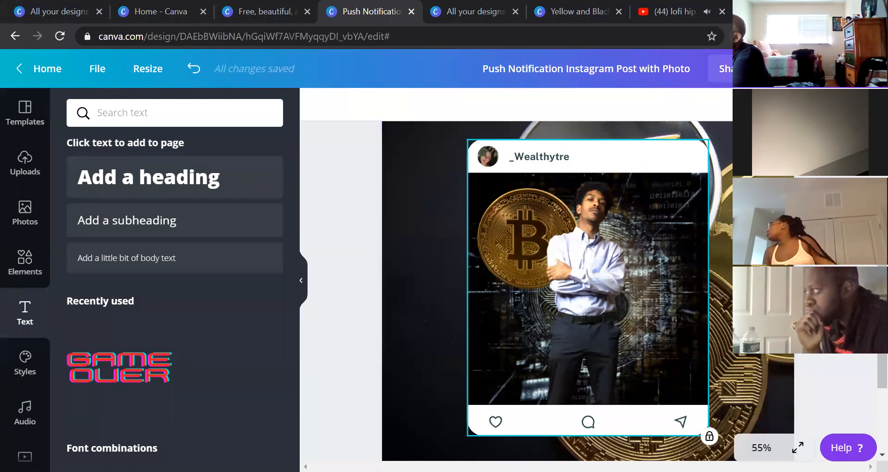
left_click(710, 436)
mouse_move(666, 159)
left_mouse_down()
mouse_move(618, 165)
mouse_move(667, 160)
left_mouse_up()
key("ctrl+z")
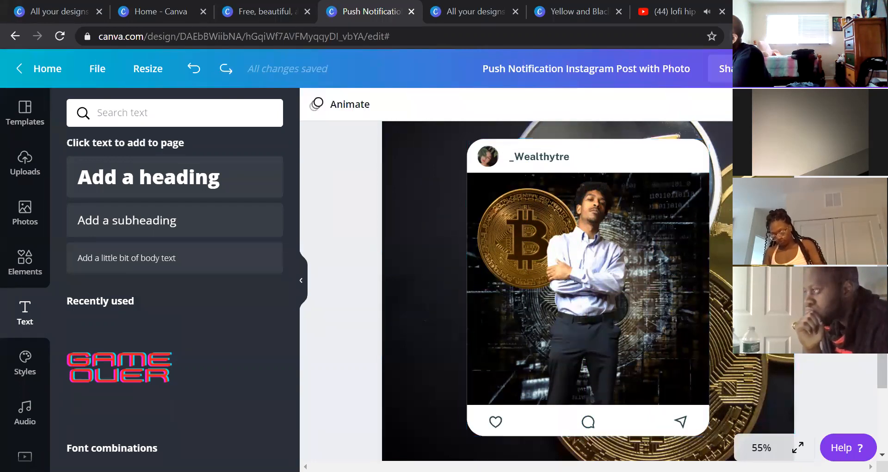
scroll(588, 290, "down", 3)
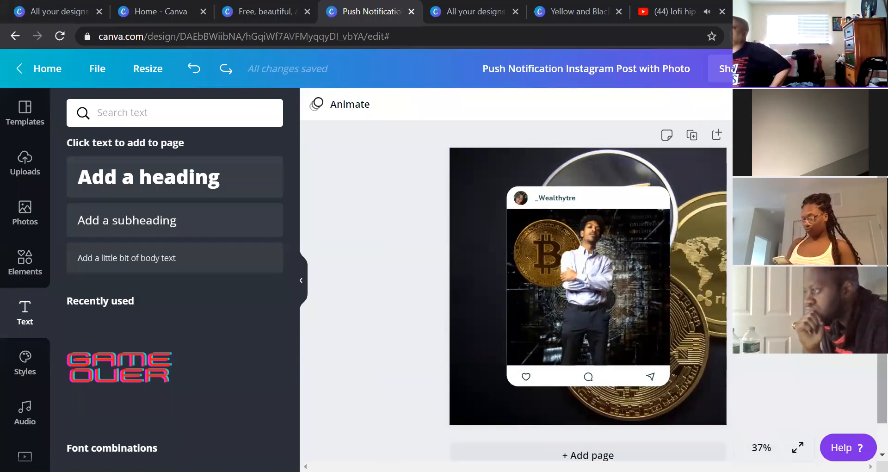
scroll(492, 252, "down", 1)
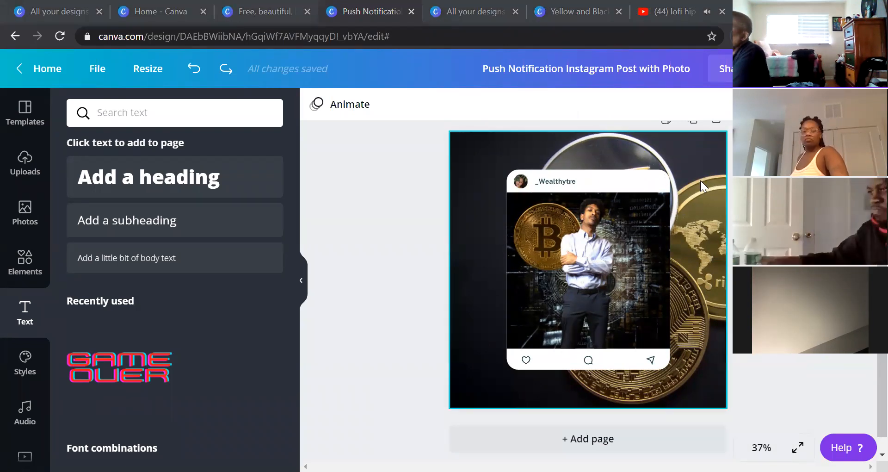
left_click(534, 248)
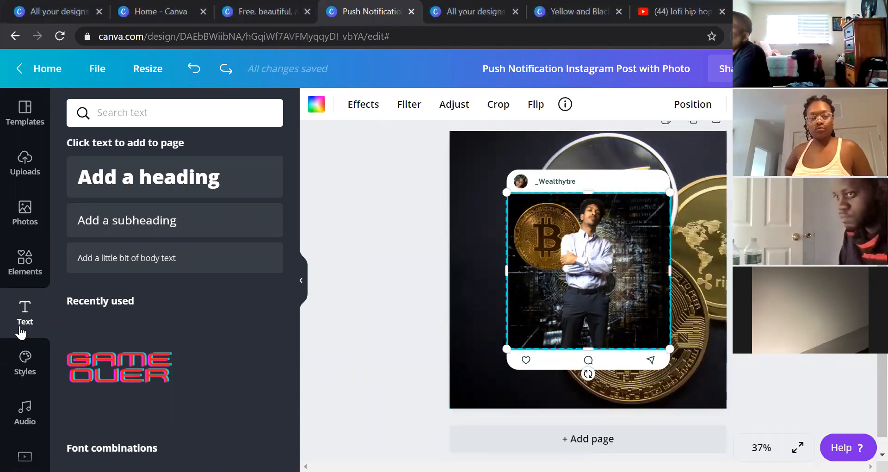
key("ctrl+t")
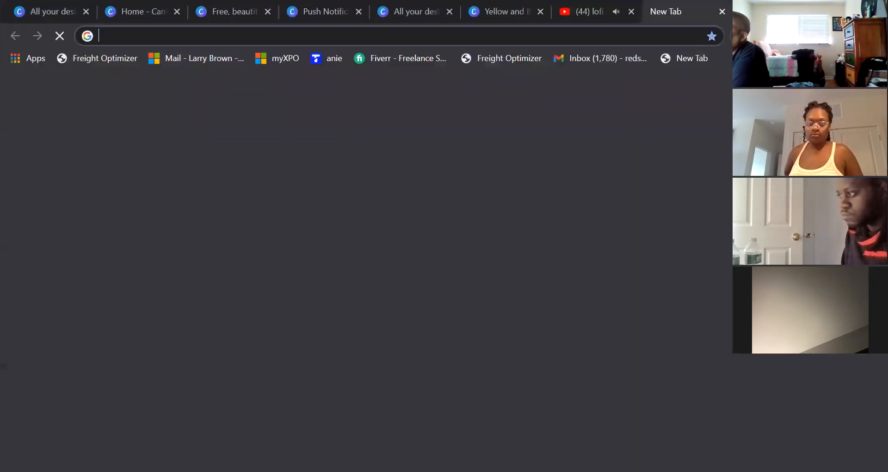
left_click(722, 11)
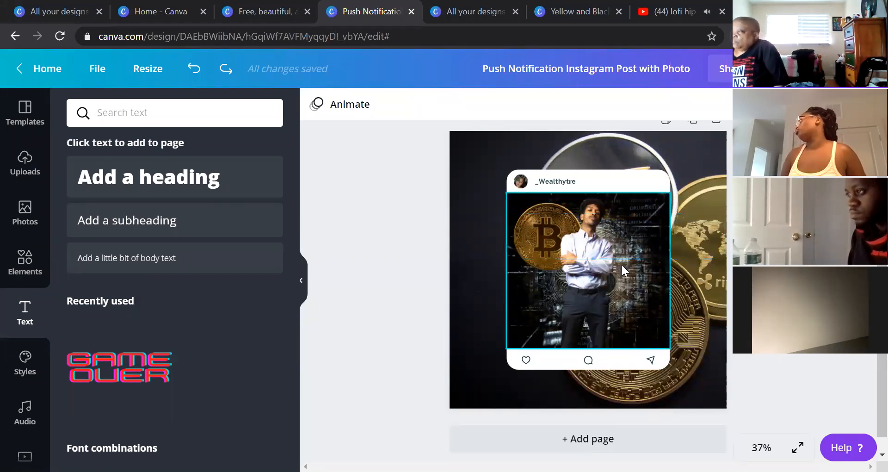
Step: Add a new text box over the framed post with the text BITCOIN MASTERY
key("ctrl+v")
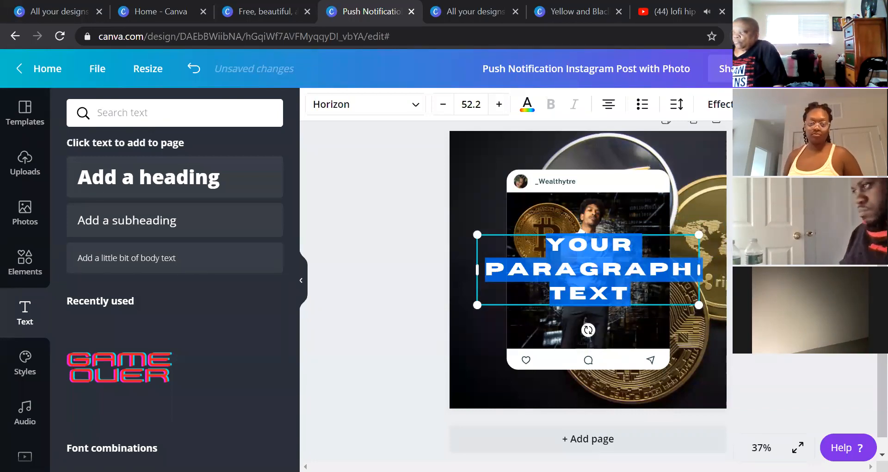
key("BackSpace")
type("BITCOIN MASTERY")
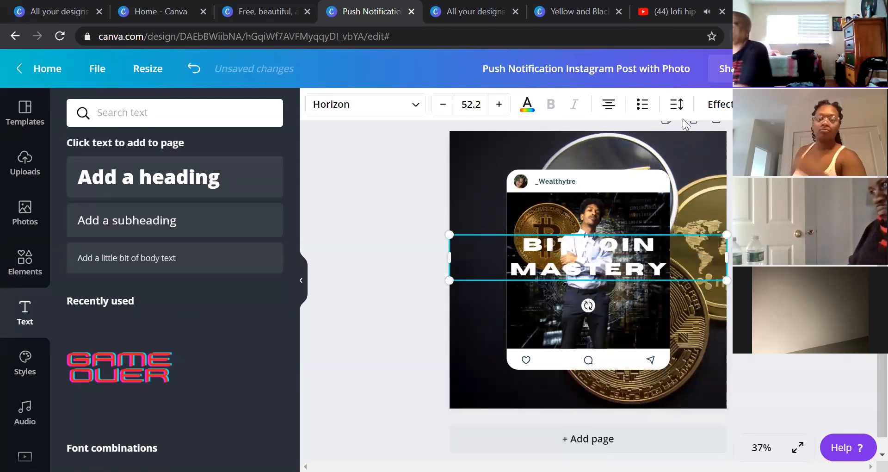
Step: Send the new white BITCOIN MASTERY text backward one layer and all the way to the back of the stacking order
left_click(676, 105)
left_click(864, 104)
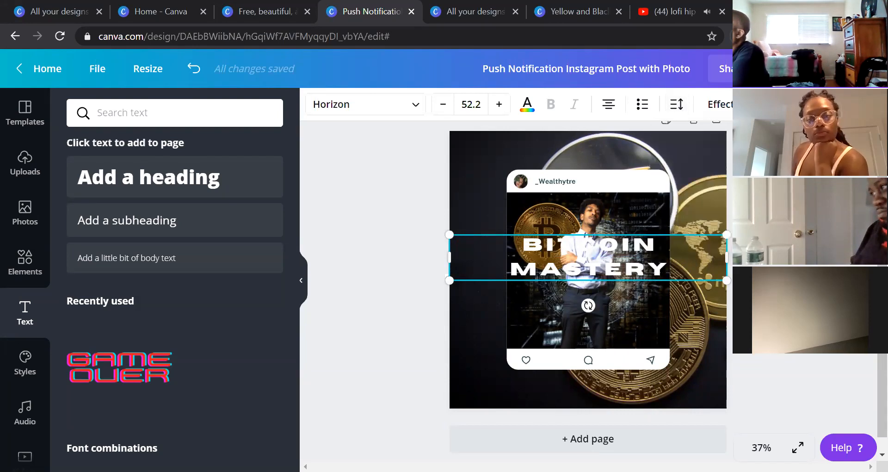
left_click(614, 142)
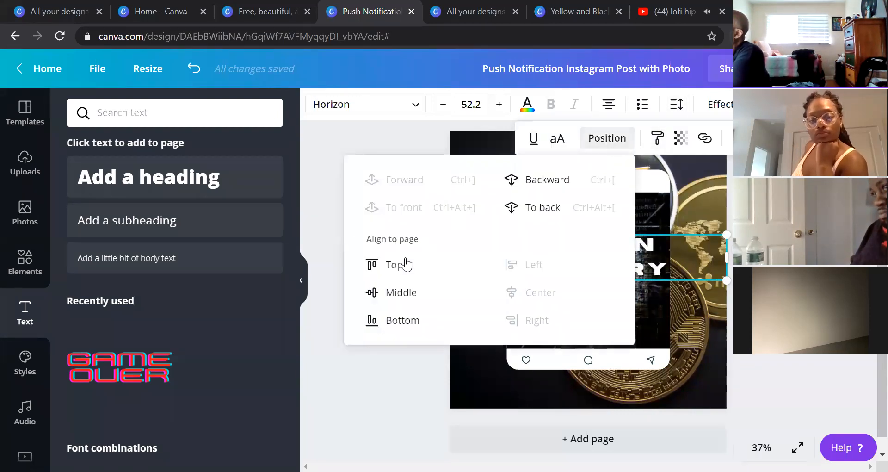
left_click(545, 181)
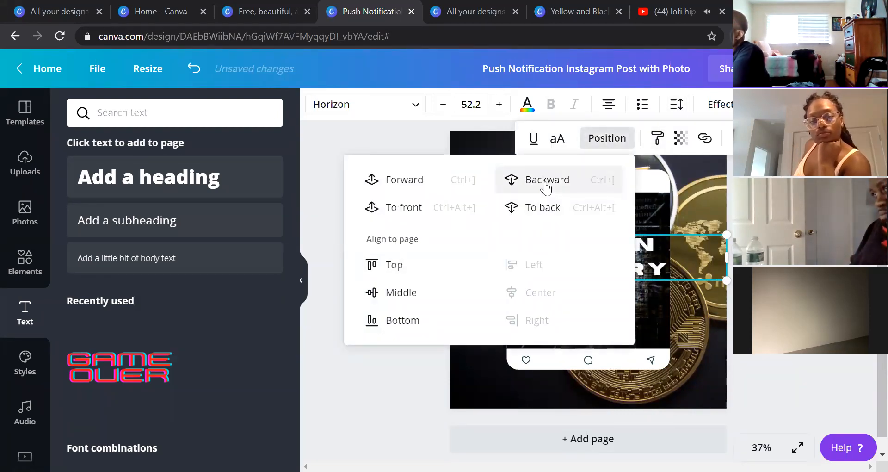
left_click(700, 196)
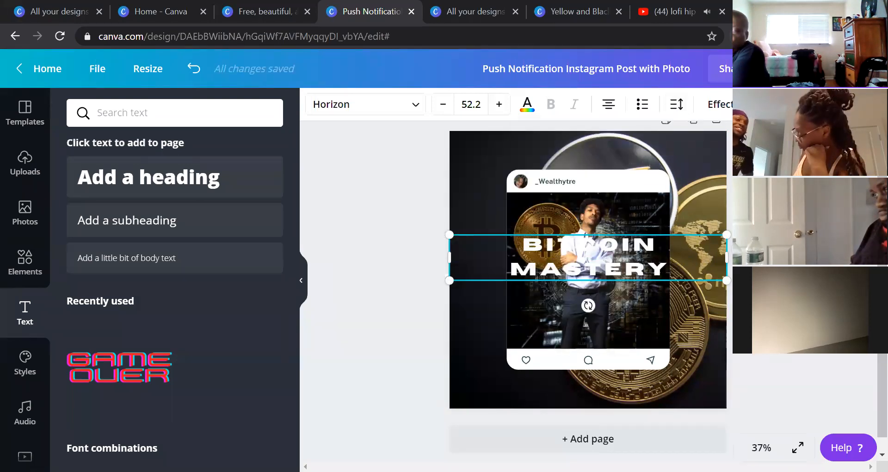
left_click(864, 104)
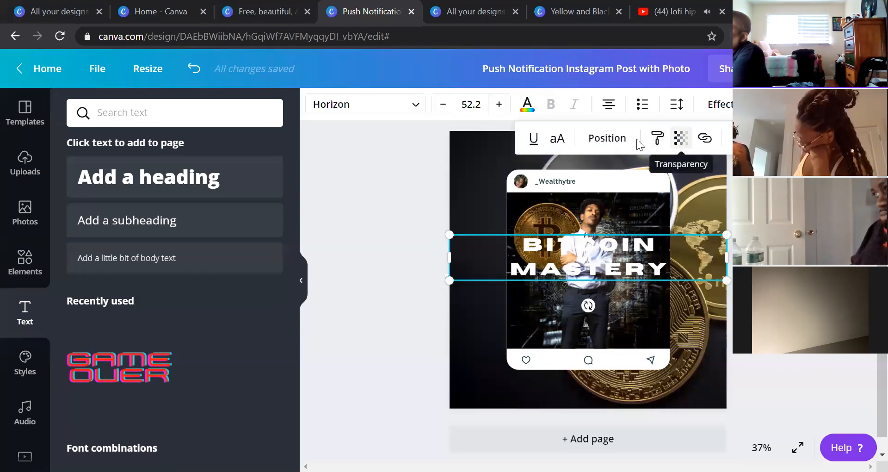
left_click(607, 137)
left_click(562, 209)
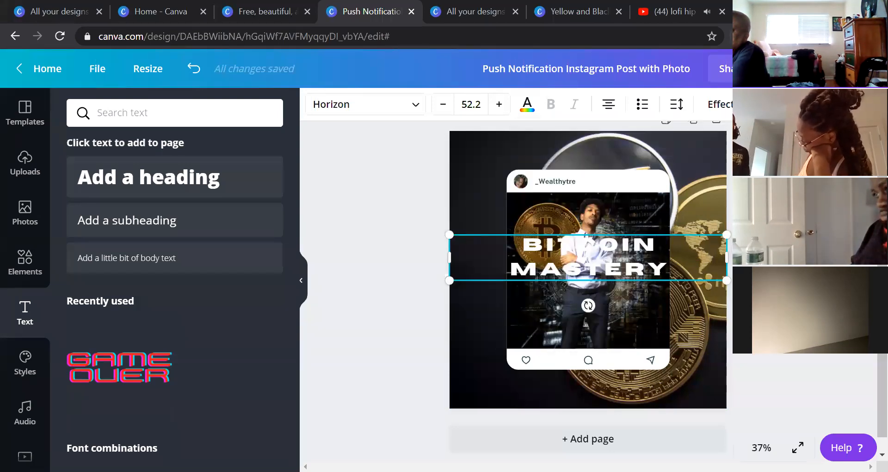
Step: Select the gold Bitcoin Mastery heading hidden behind the post and bring it forward in front of the framed photo background
left_click(620, 304)
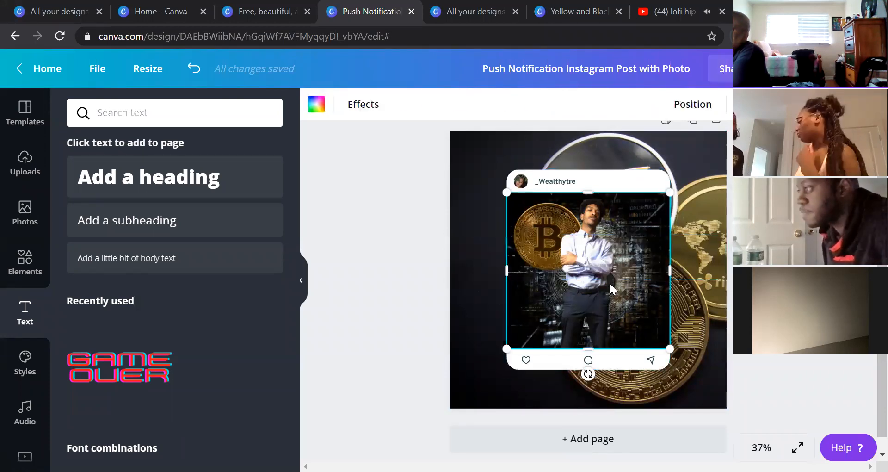
left_click(684, 245)
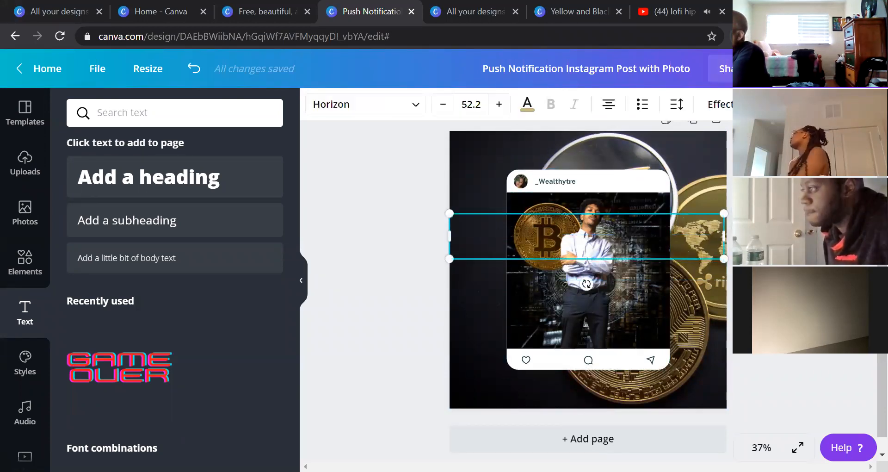
left_click(865, 104)
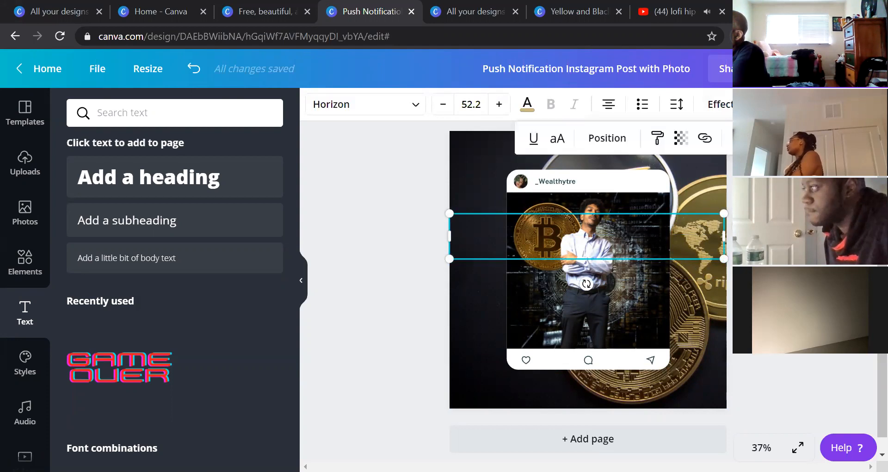
left_click(606, 144)
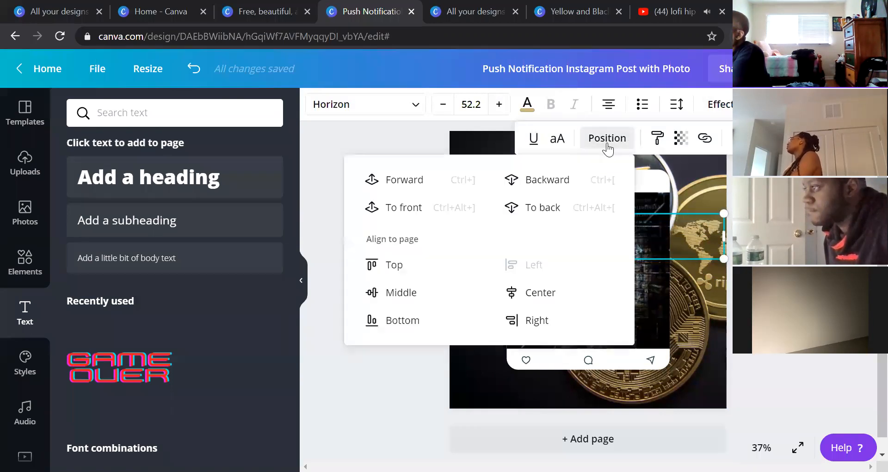
left_click(468, 181)
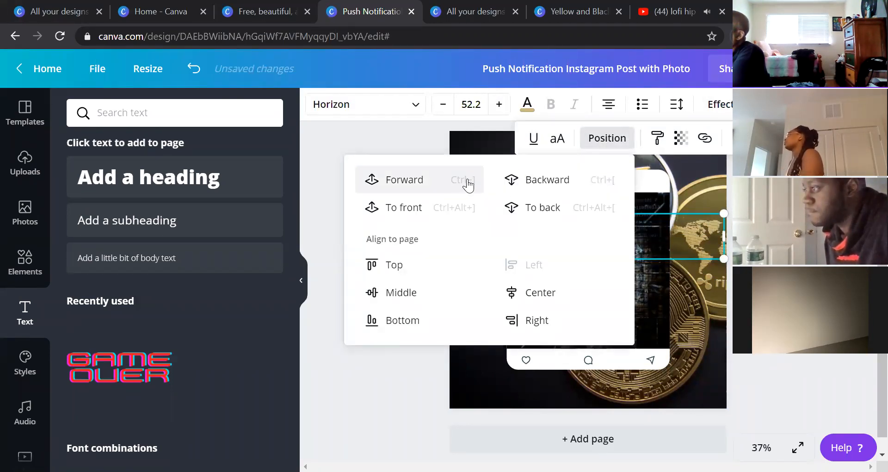
key("Escape")
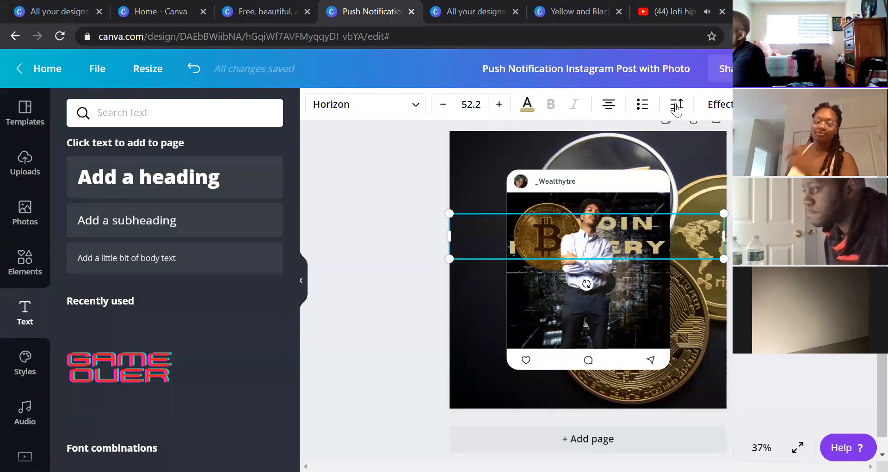
left_click(540, 203)
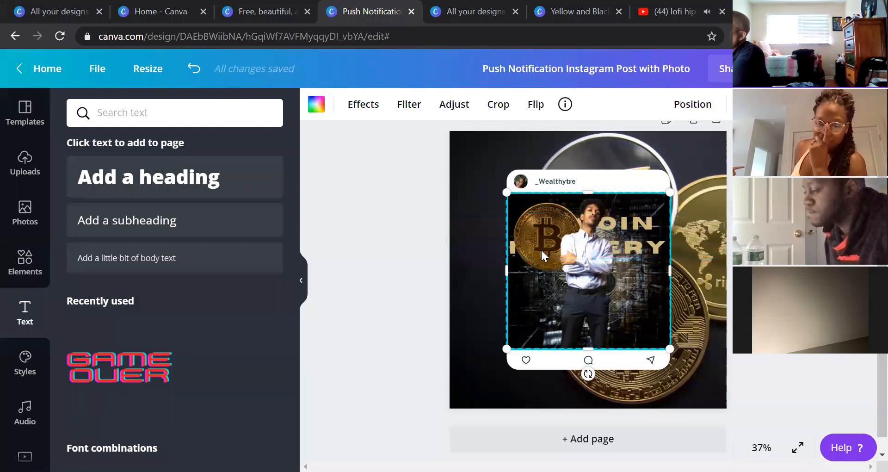
double_click(547, 264)
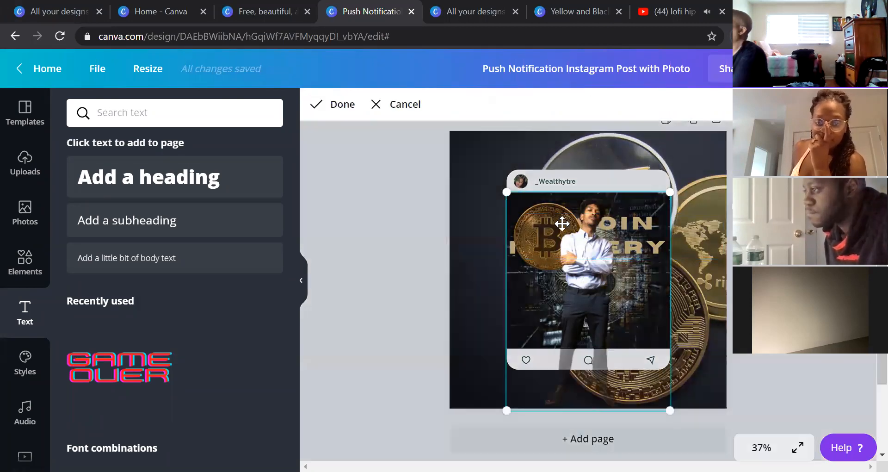
left_click(725, 234)
left_click(645, 226)
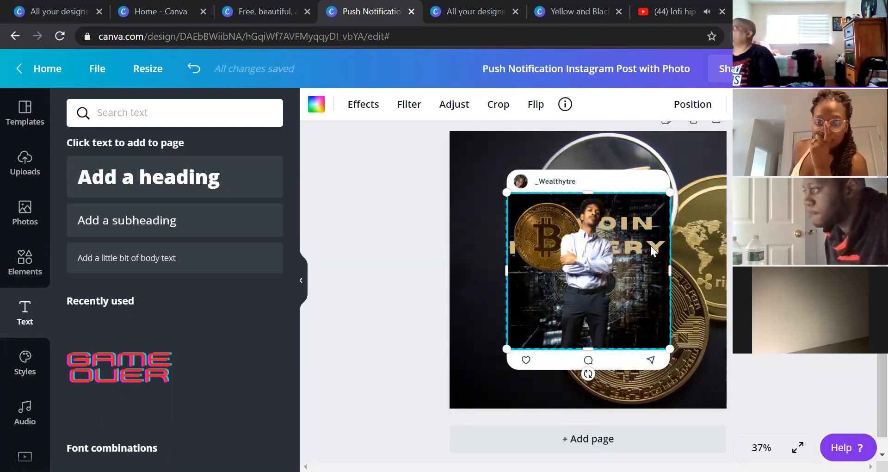
Step: Bring the gold Bitcoin Mastery heading forward one layer in front of the Bitcoin coin, keeping it behind the man
left_click(714, 243)
left_click(726, 104)
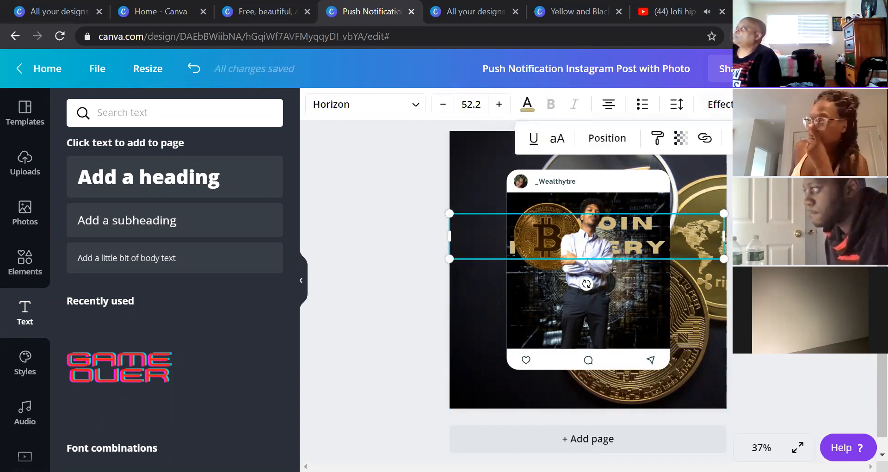
left_click(598, 138)
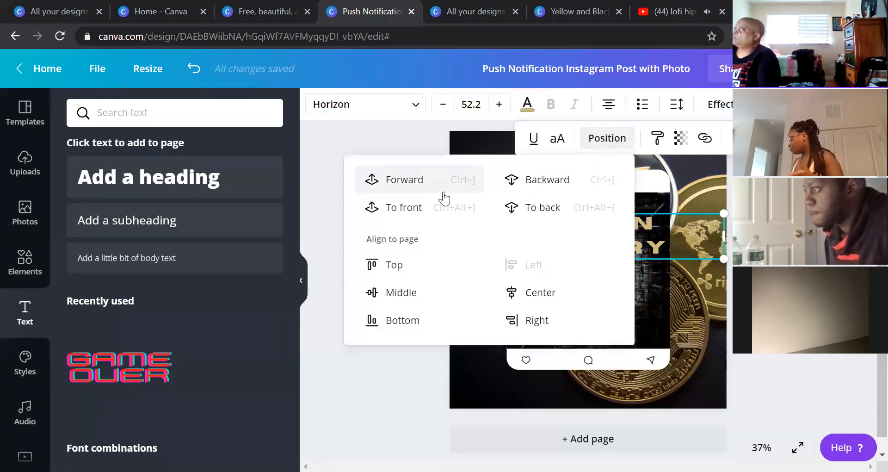
left_click(422, 181)
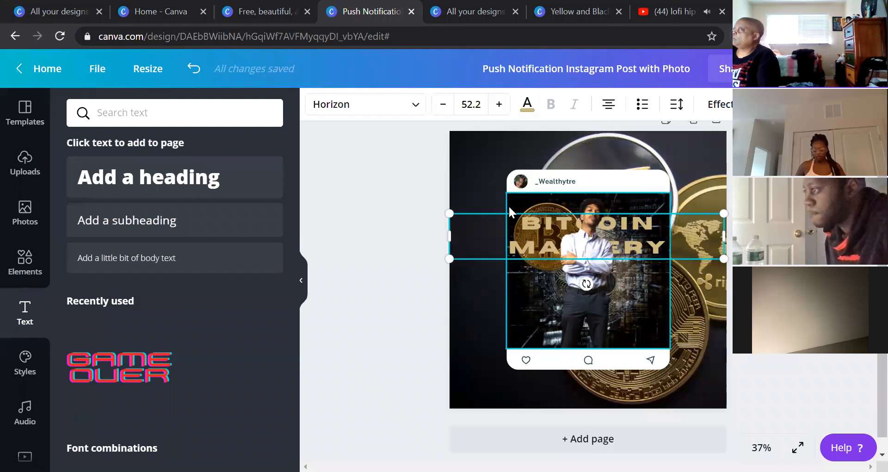
key("Escape")
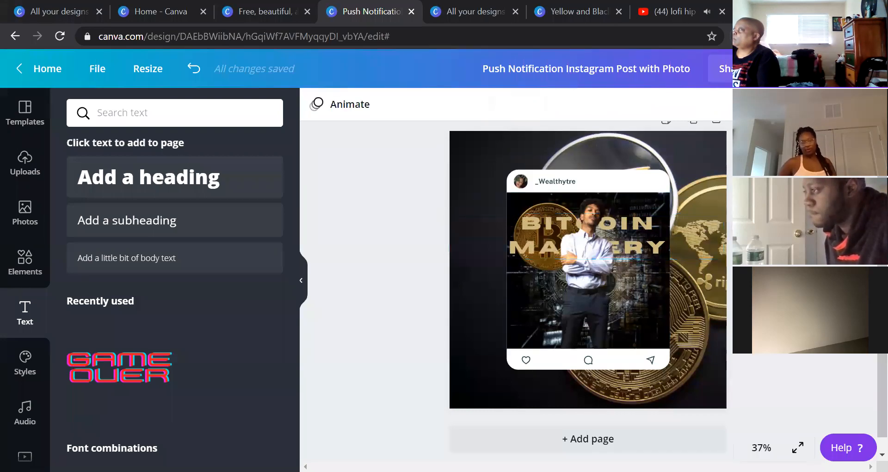
left_click(626, 224)
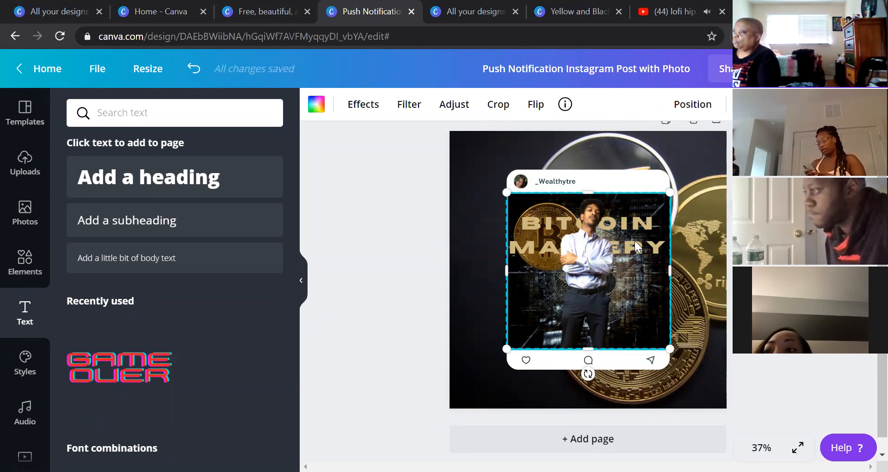
left_click_drag(634, 240, 634, 236)
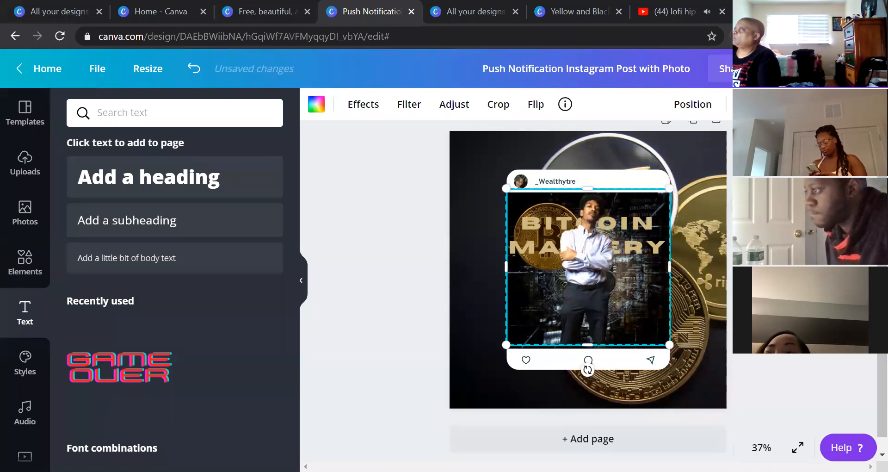
key("ctrl+z")
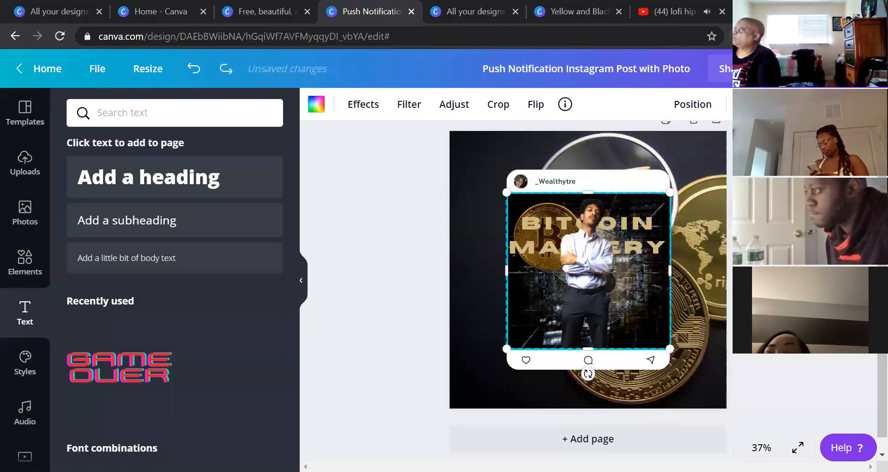
Step: Try left alignment and a numbered list on the gold heading, restoring centred text without a list
left_click(704, 229)
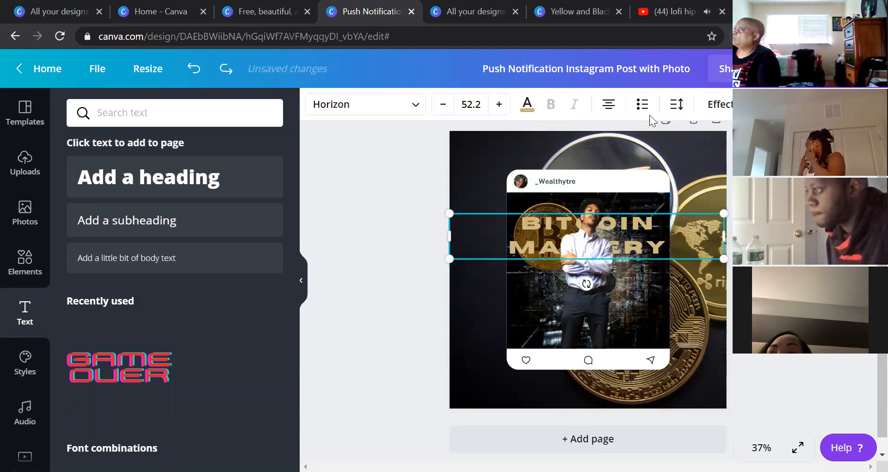
left_click(607, 105)
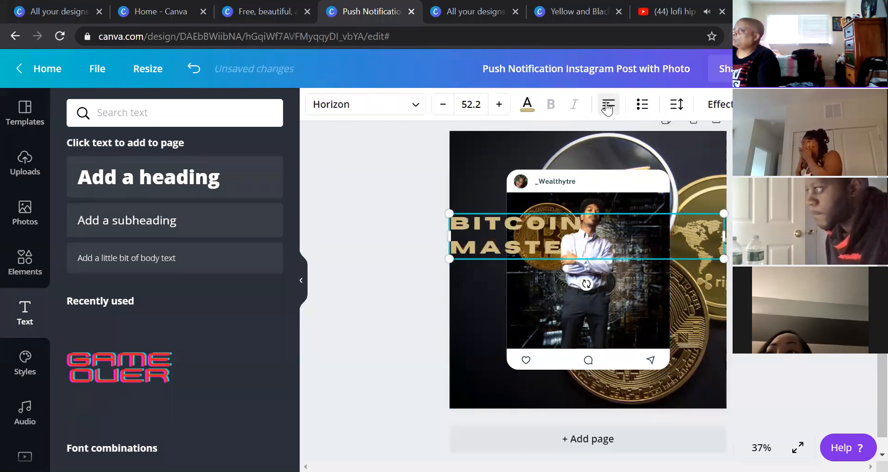
left_click(608, 105)
left_click(607, 105)
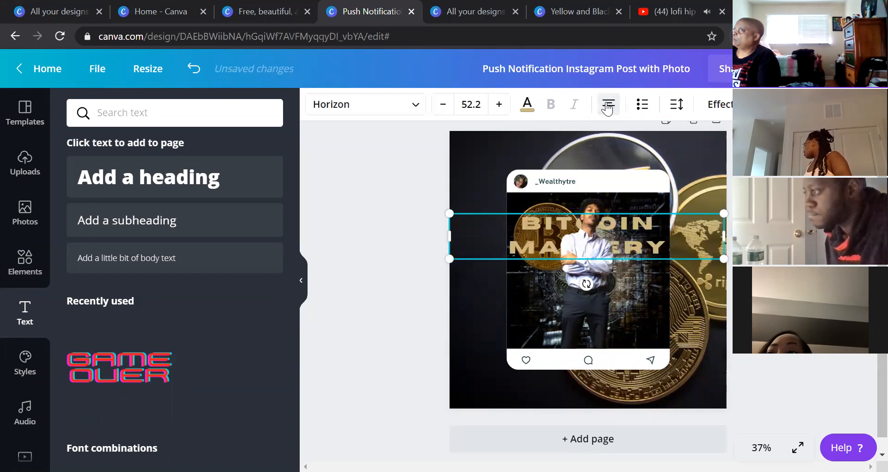
left_click(642, 105)
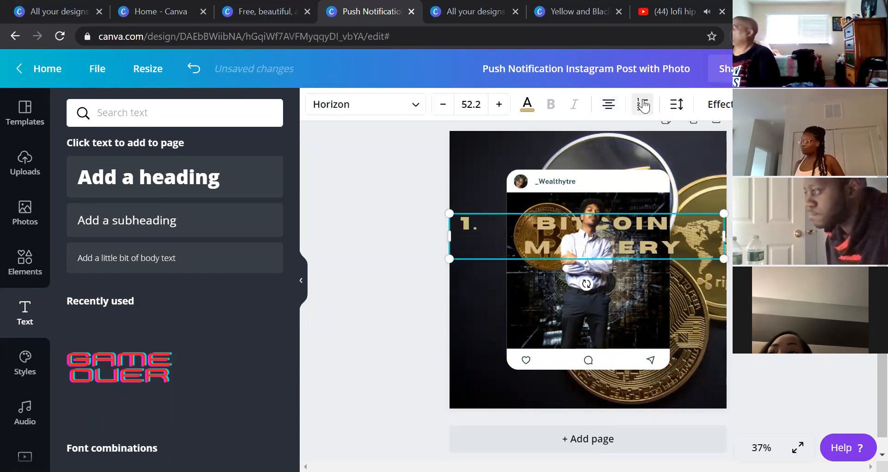
left_click(643, 105)
Step: Try the Shadow, Lift and Hollow text effects on the Bitcoin Mastery heading and apply Splice
left_click(729, 106)
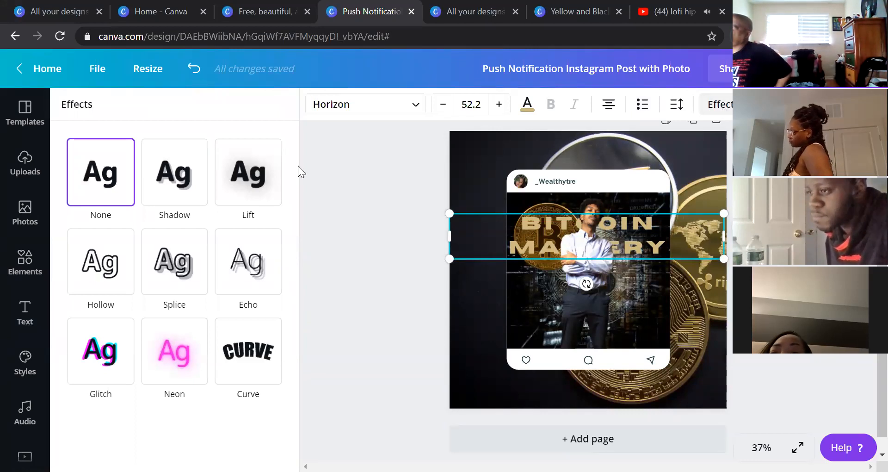
left_click(174, 185)
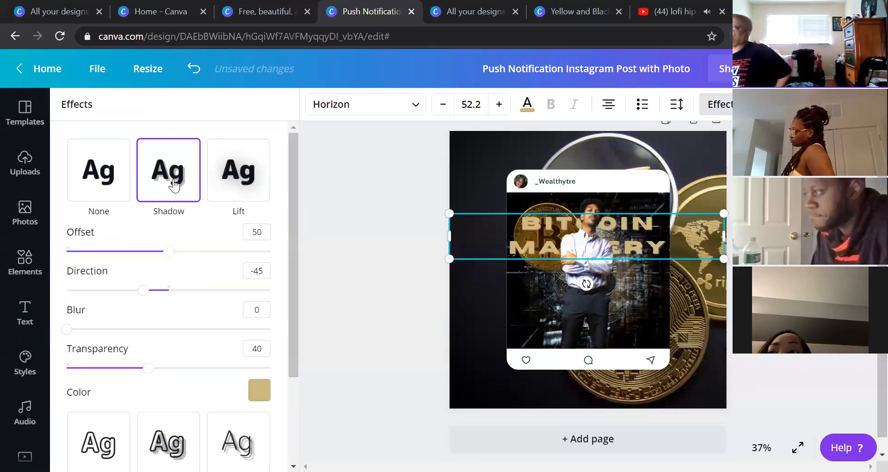
left_click(239, 175)
left_click(111, 309)
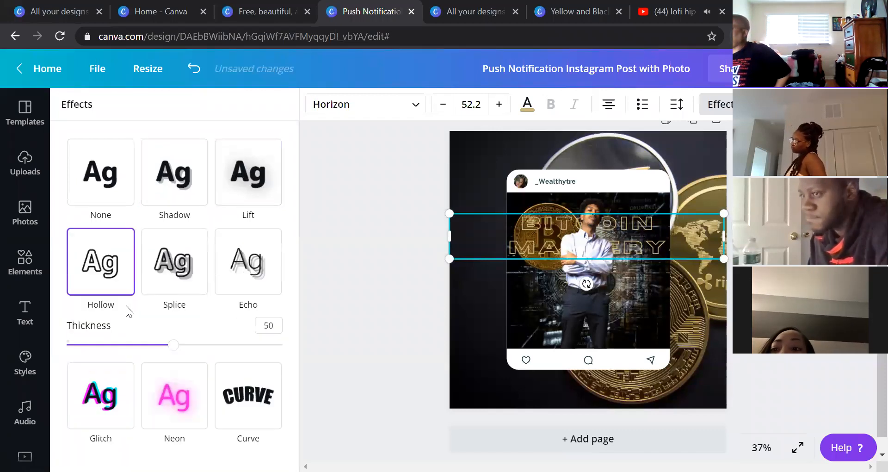
left_click(174, 261)
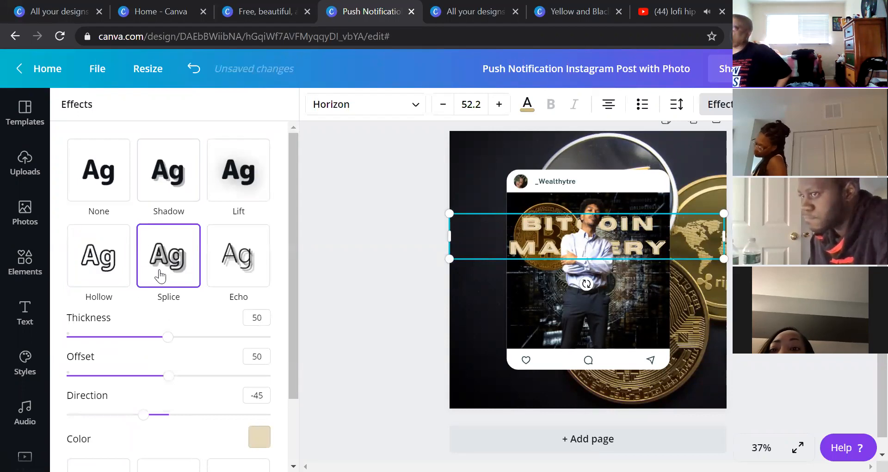
Step: Set the heading's Splice effect to a thickness of 66 and an offset of 57, and deselect the heading
mouse_move(172, 342)
left_mouse_down()
mouse_move(222, 342)
mouse_move(170, 341)
left_mouse_up()
left_click_drag(177, 376, 195, 372)
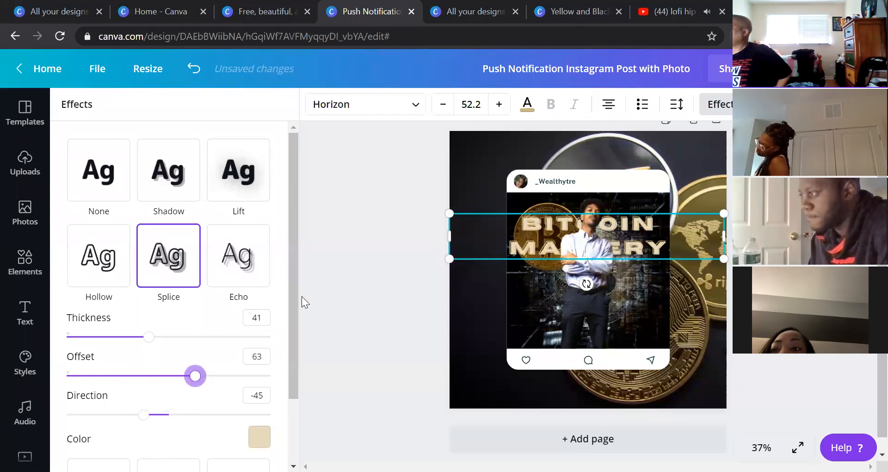
scroll(277, 303, "down", 2)
mouse_move(192, 307)
left_mouse_down()
mouse_move(185, 306)
mouse_move(196, 306)
mouse_move(196, 317)
mouse_move(224, 311)
mouse_move(232, 321)
mouse_move(217, 307)
mouse_move(165, 307)
mouse_move(240, 303)
mouse_move(99, 303)
mouse_move(194, 301)
mouse_move(98, 290)
mouse_move(220, 307)
mouse_move(145, 298)
mouse_move(196, 301)
left_mouse_up()
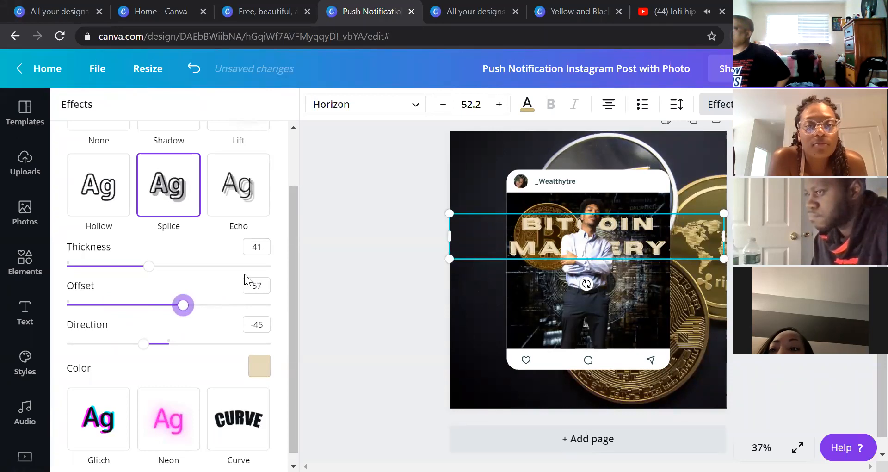
left_click_drag(149, 266, 200, 273)
scroll(288, 252, "down", 1)
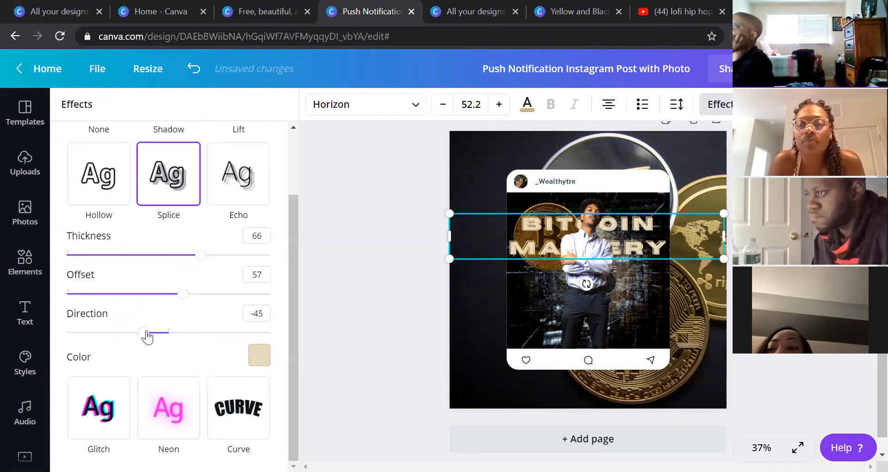
left_click_drag(294, 218, 296, 180)
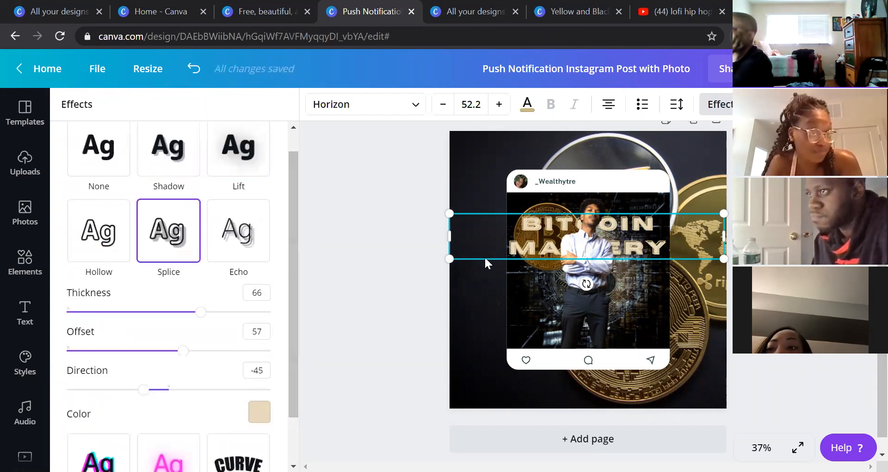
left_click(547, 248)
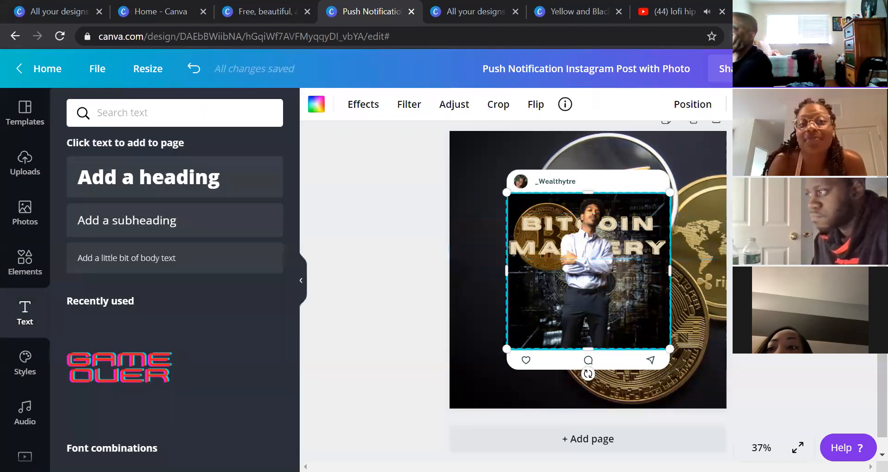
left_click(681, 257)
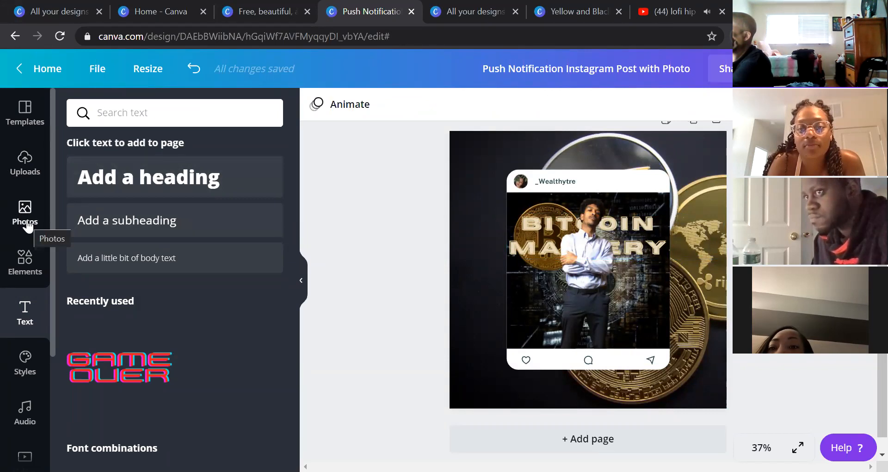
Step: Add the uploaded TradeSmart Academy logo to the post and shrink it to less than half its size
left_click(25, 163)
scroll(181, 276, "down", 2)
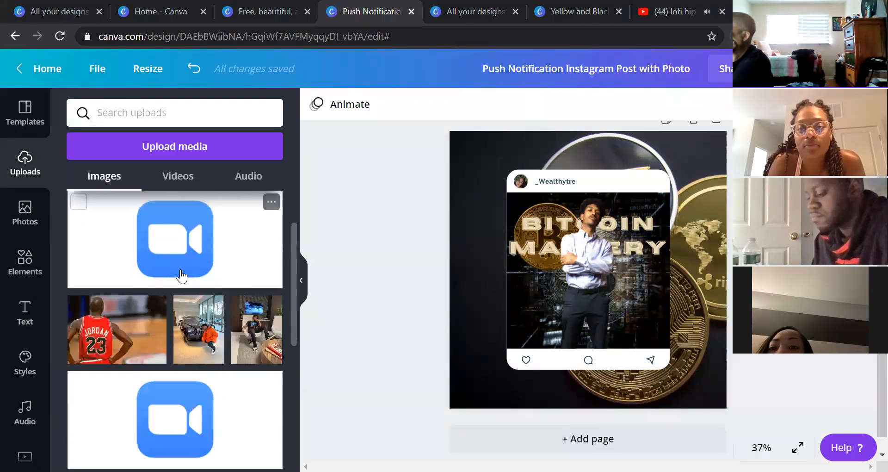
scroll(182, 275, "down", 5)
scroll(181, 276, "down", 2)
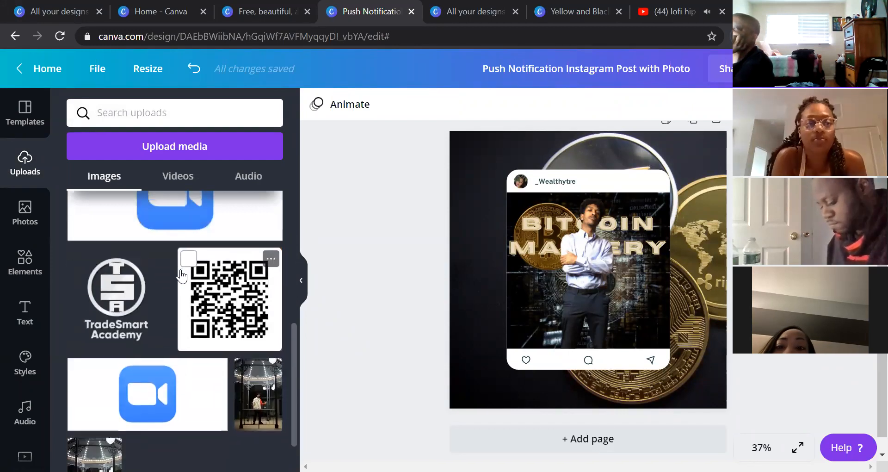
left_click(120, 312)
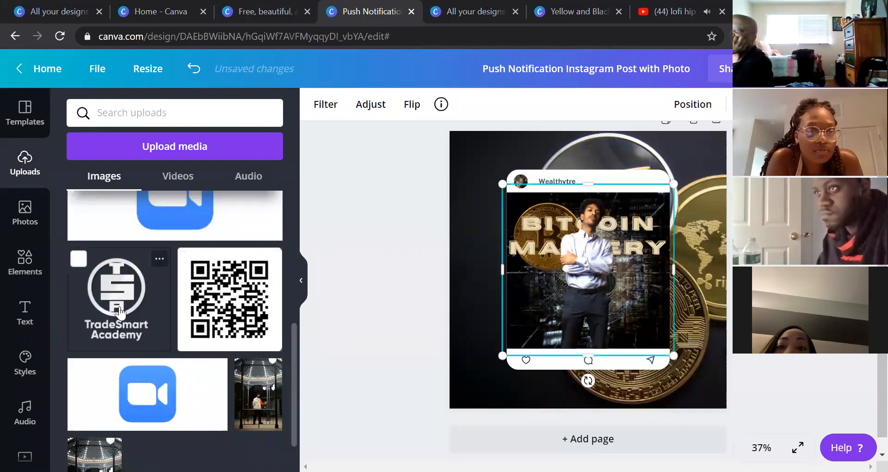
left_click_drag(502, 180, 609, 290)
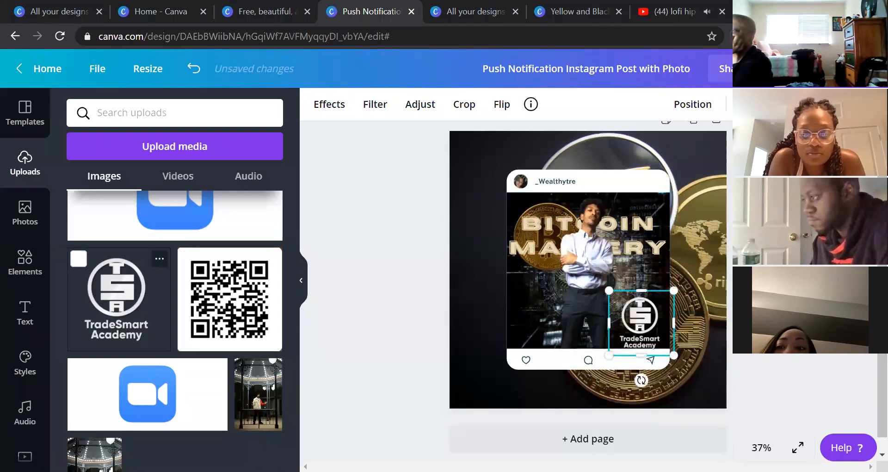
Step: Shrink the TradeSmart Academy logo further and place it in the lower-left corner of the post, outside the frame
mouse_move(881, 333)
left_mouse_down()
mouse_move(881, 314)
mouse_move(881, 347)
left_mouse_up()
left_click_drag(650, 326, 591, 387)
left_click_drag(554, 362, 583, 382)
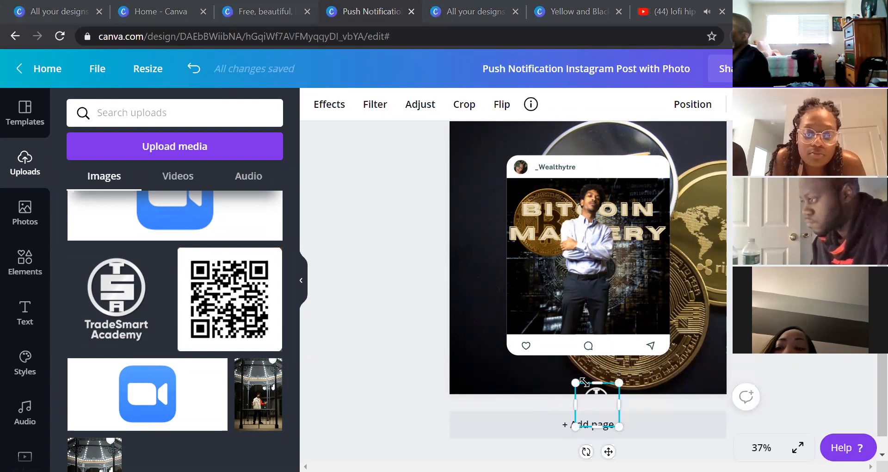
mouse_move(592, 376)
left_mouse_down()
mouse_move(589, 348)
mouse_move(578, 377)
mouse_move(590, 376)
left_mouse_up()
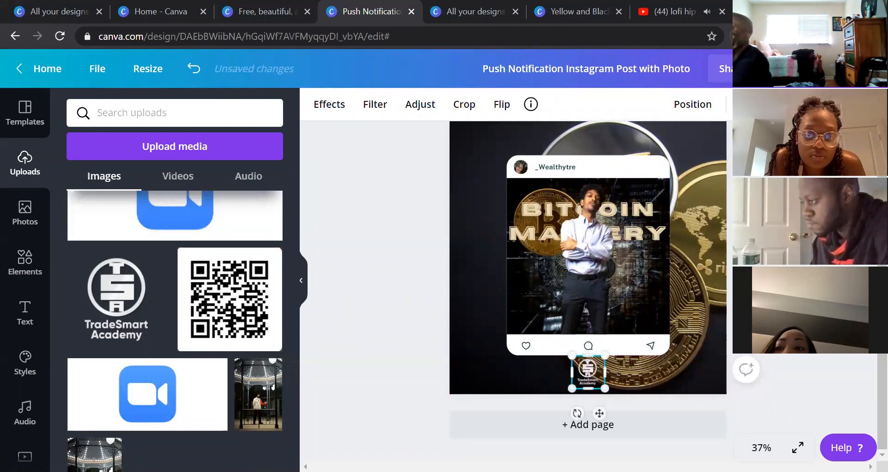
key("Escape")
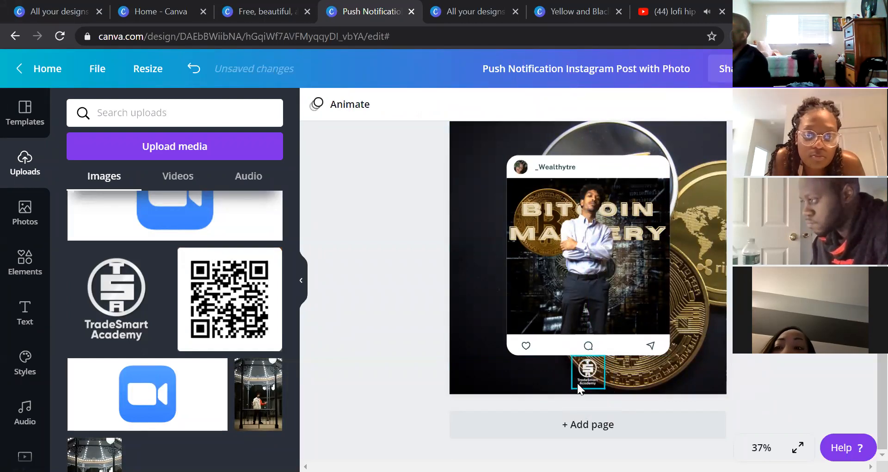
left_click_drag(583, 375, 489, 358)
key("Escape")
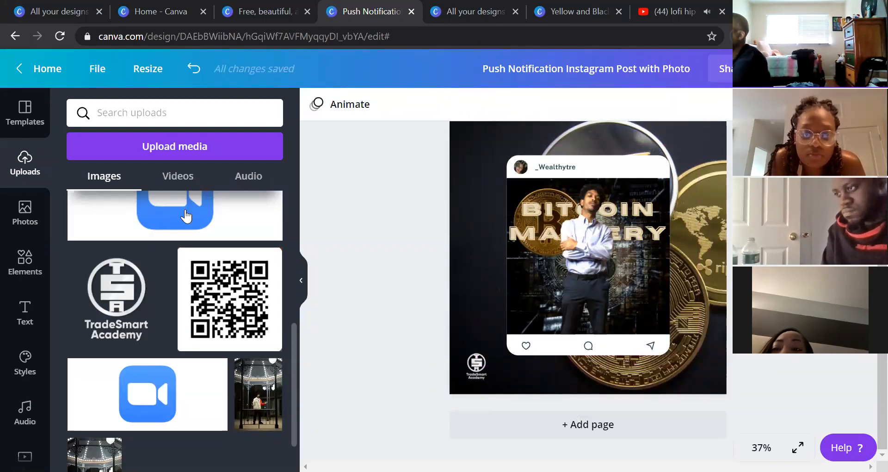
Step: Add the uploaded QR code to the post and shrink it into the lower-right corner of the framed photo
scroll(186, 216, "down", 2)
scroll(203, 226, "up", 4)
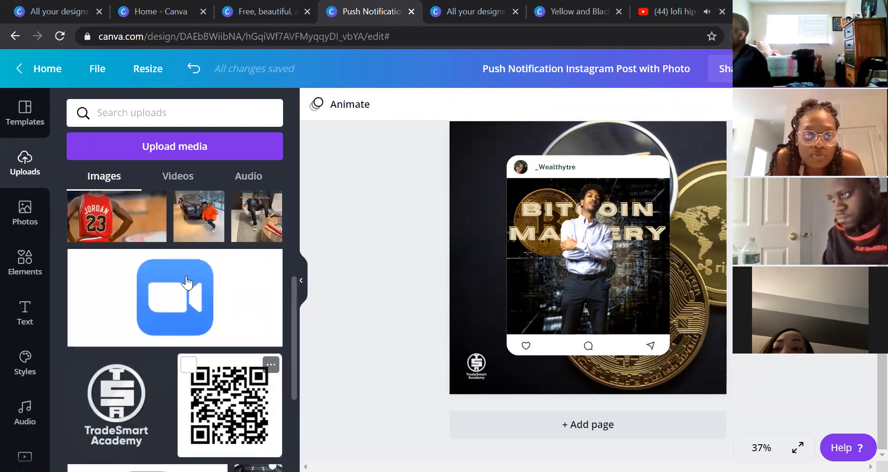
scroll(217, 231, "down", 4)
left_click_drag(224, 235, 561, 275)
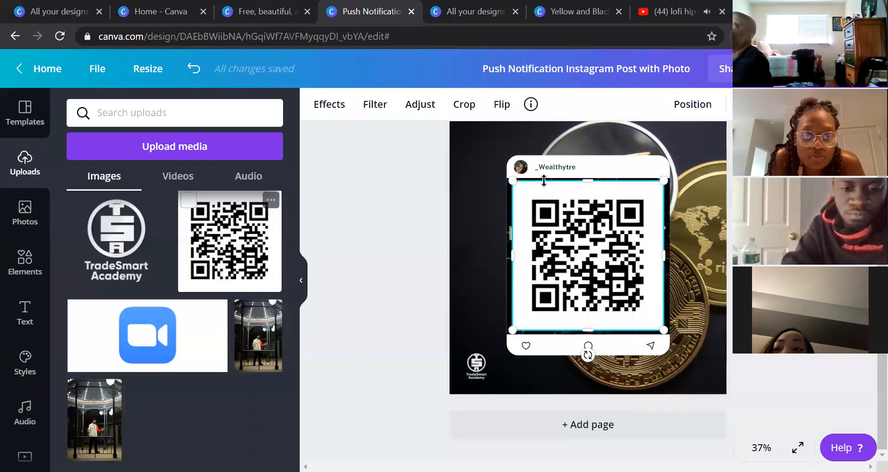
left_click_drag(513, 180, 648, 291)
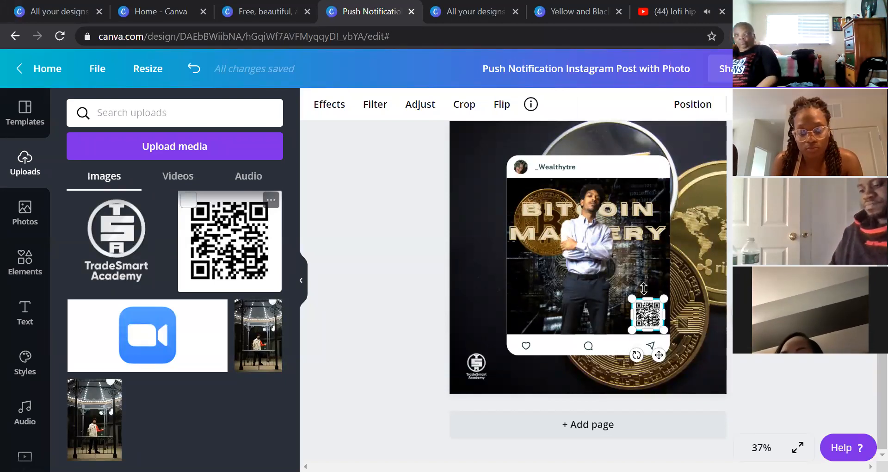
Step: Enlarge the QR code slightly and move it out of the framed photo to the right edge of the post
left_click_drag(616, 291, 606, 280)
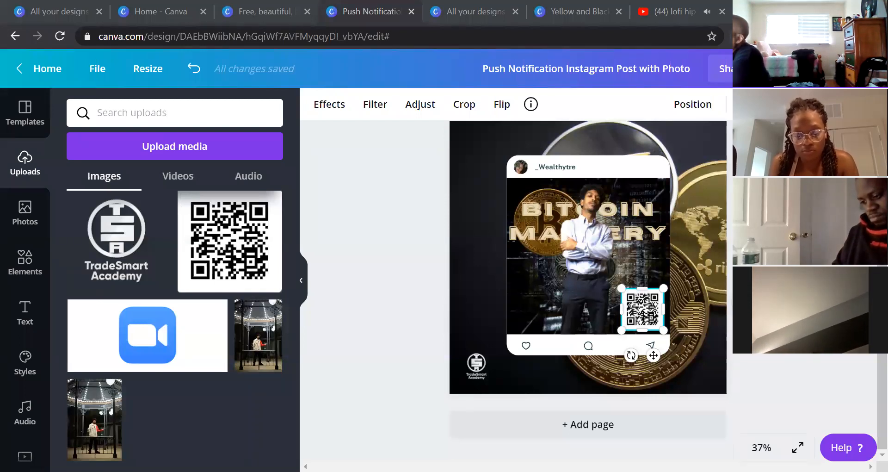
key("Escape")
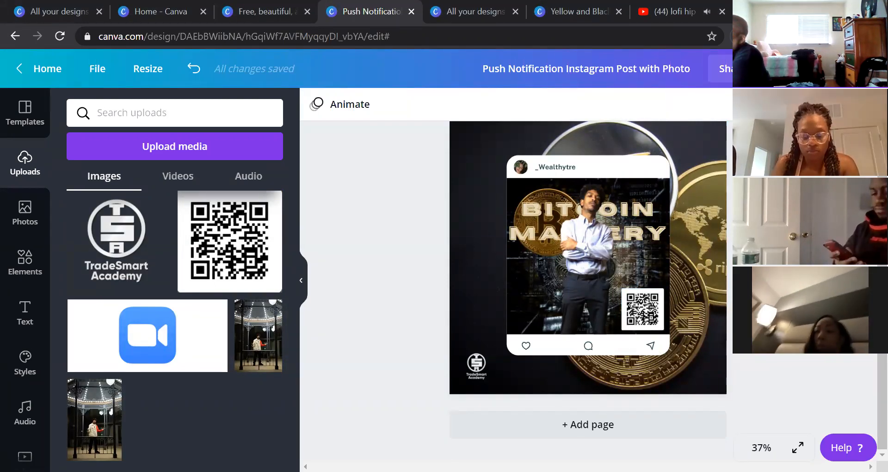
left_click_drag(642, 302, 712, 312)
left_click(609, 259)
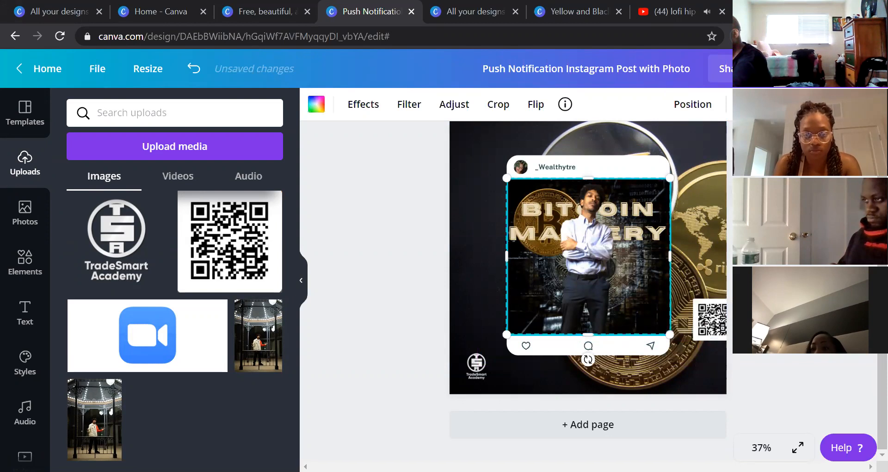
Step: Move the QR code from the right edge of the post back into the lower-right corner of the framed photo
key("alt+shift+l")
left_click(709, 309)
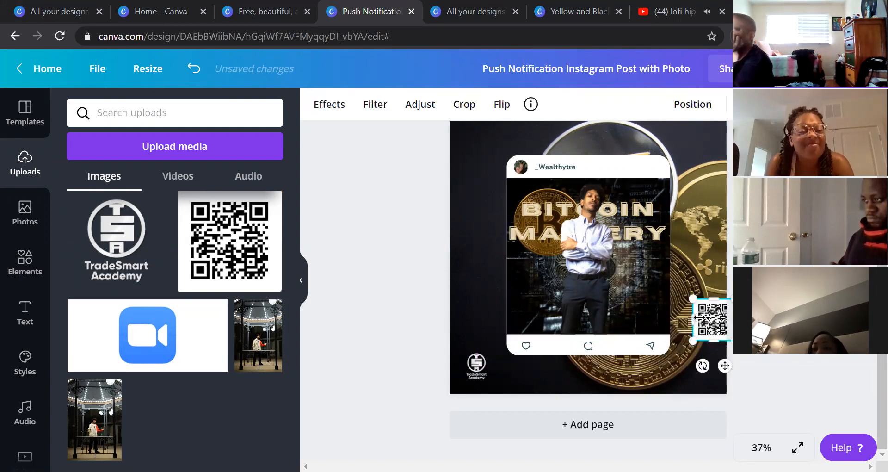
left_click_drag(715, 331, 638, 311)
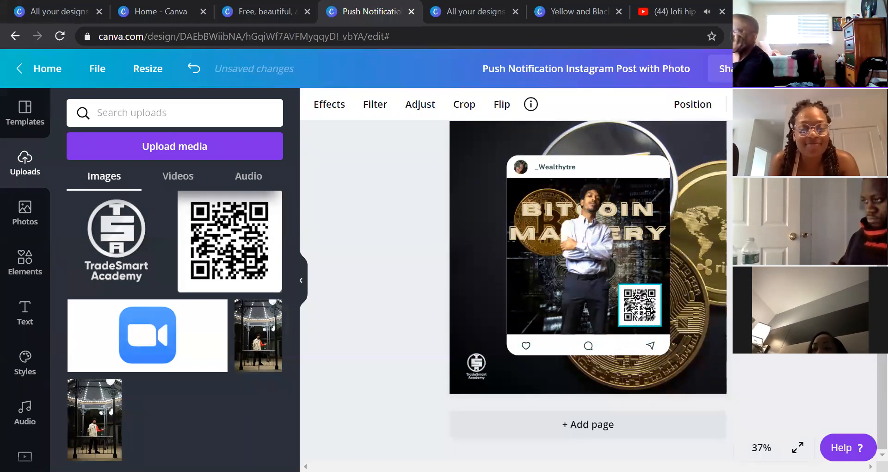
left_click(726, 366)
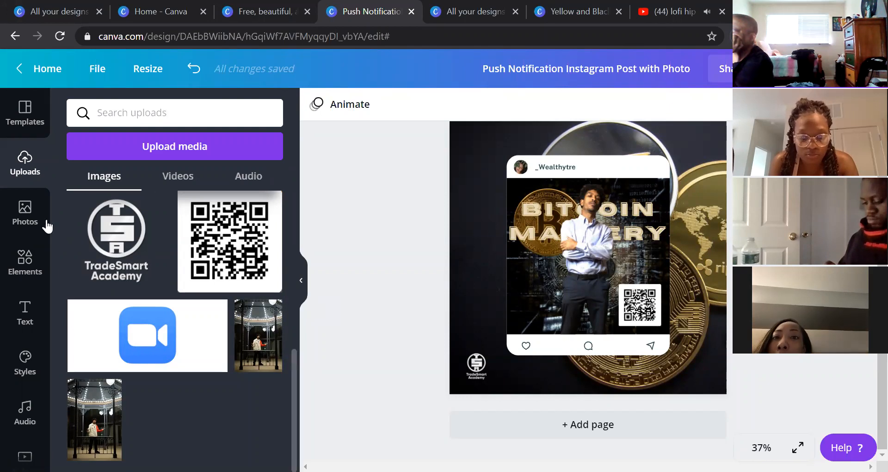
Step: Browse the element library's lines, shapes, frames, stickers, causes and charts for a graphic to decorate the post
left_click(25, 255)
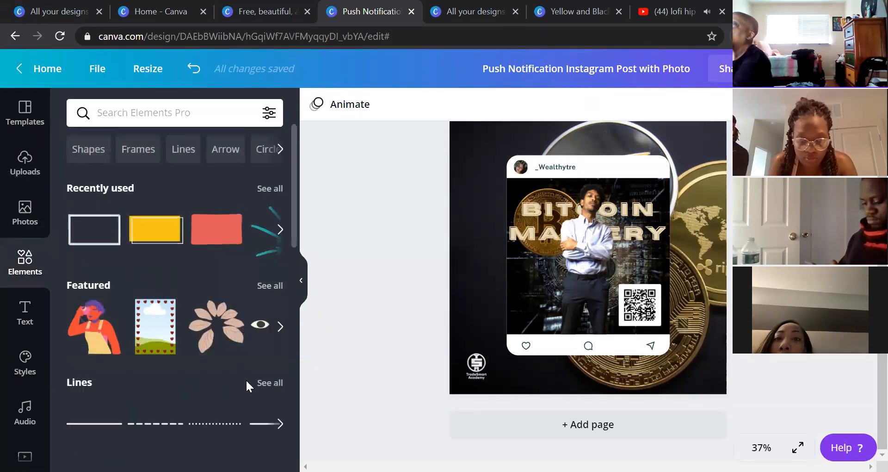
left_click_drag(291, 207, 292, 277)
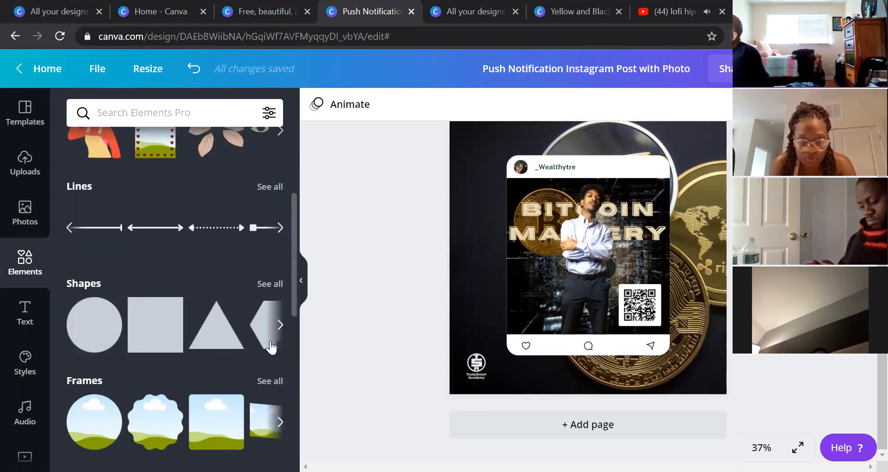
scroll(291, 321, "down", 7)
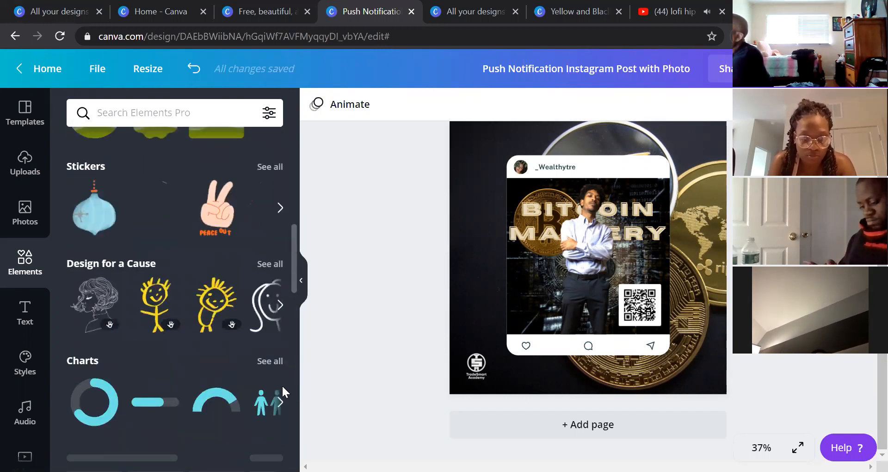
scroll(285, 300, "up", 3)
scroll(281, 240, "down", 1)
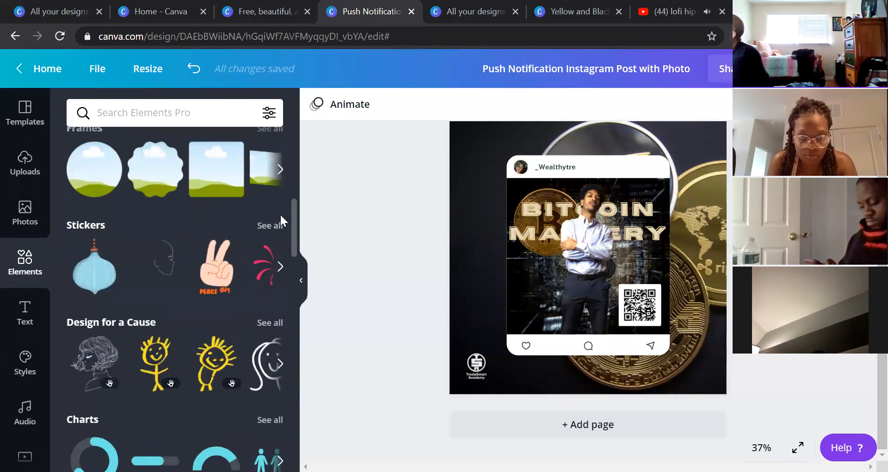
scroll(293, 259, "down", 5)
scroll(295, 244, "up", 4)
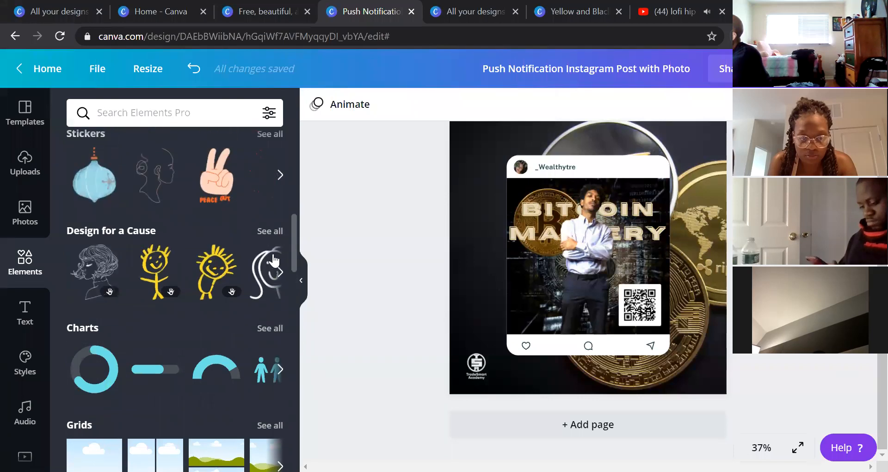
Step: Try the smiling long-haired doodle from the Design for a Cause collection on the post and remove it
left_click(282, 273)
left_click(88, 271)
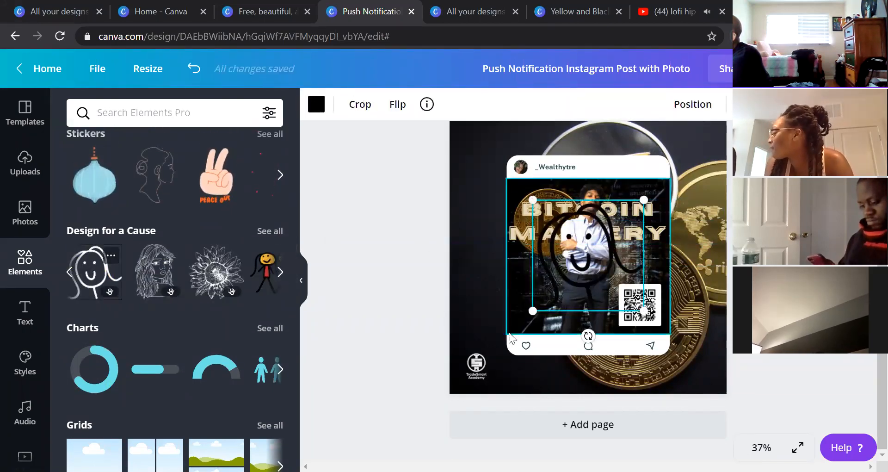
key("Delete")
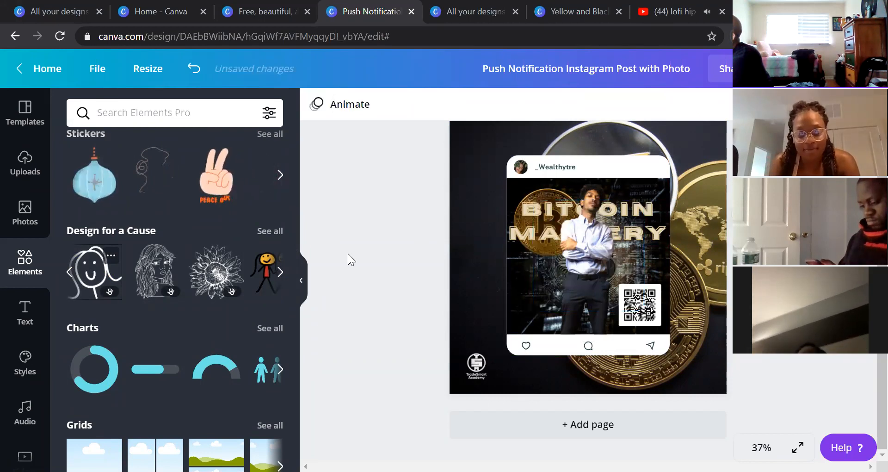
Step: Look through the remaining Design for a Cause graphics and the element collections below them
left_click(280, 271)
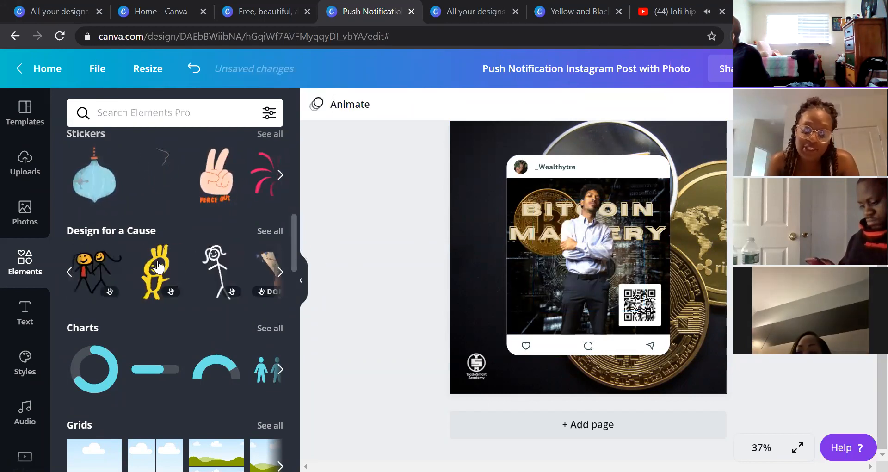
left_click(281, 272)
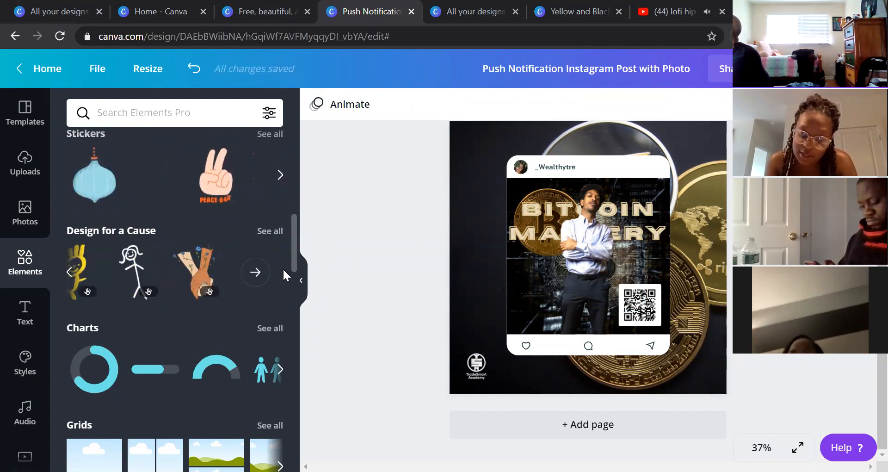
scroll(290, 232, "down", 10)
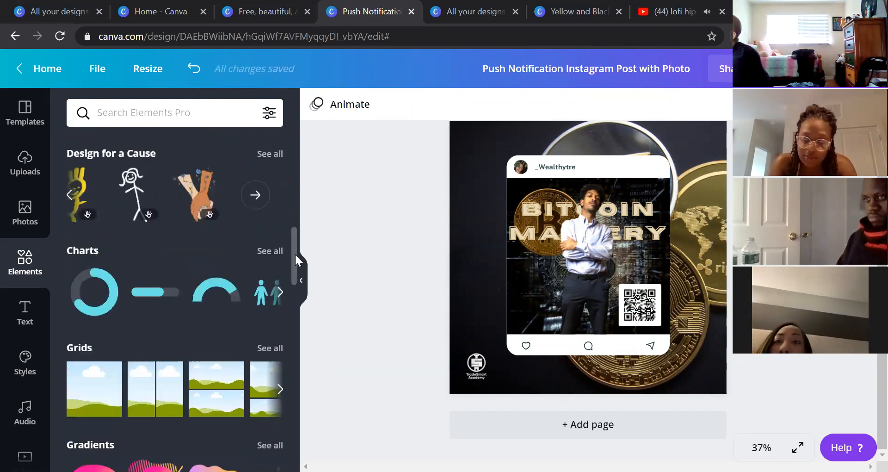
scroll(282, 324, "up", 12)
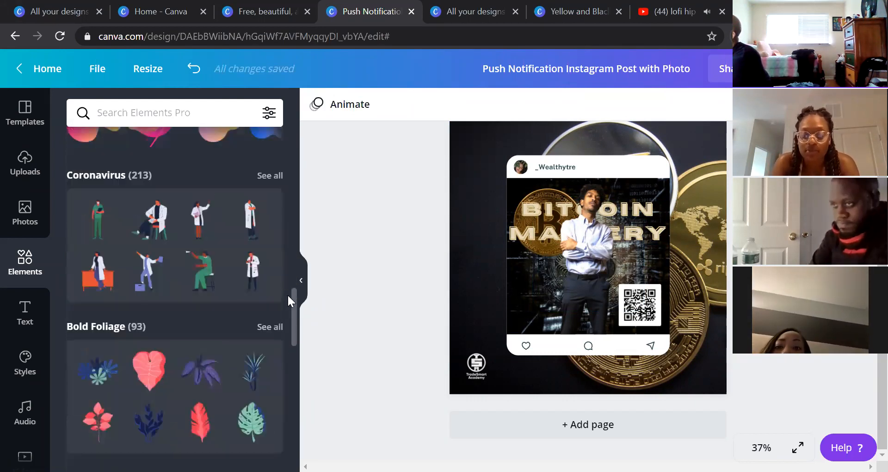
scroll(289, 169, "up", 2)
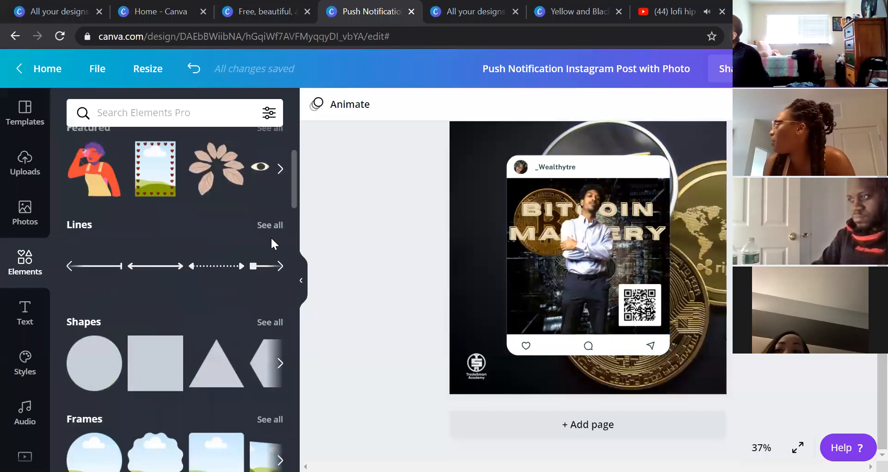
scroll(291, 174, "up", 3)
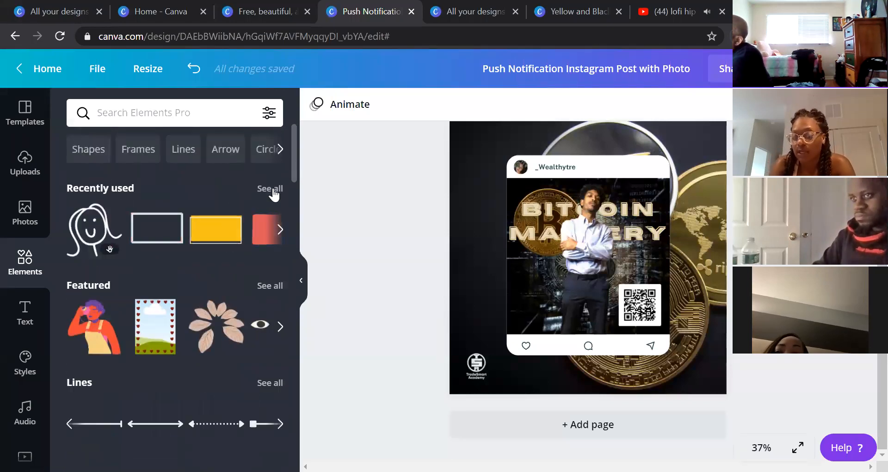
Step: Check the element filter options and search the elements for "stickers"
left_click(152, 113)
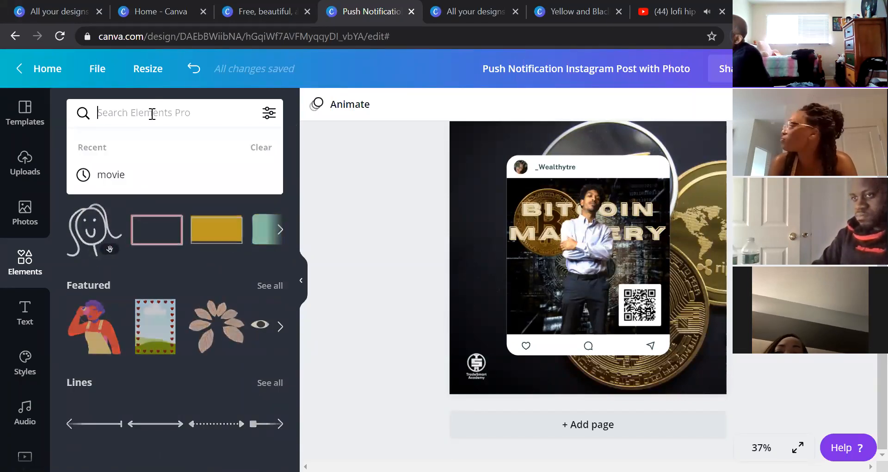
left_click(273, 119)
left_click(274, 121)
left_click(275, 120)
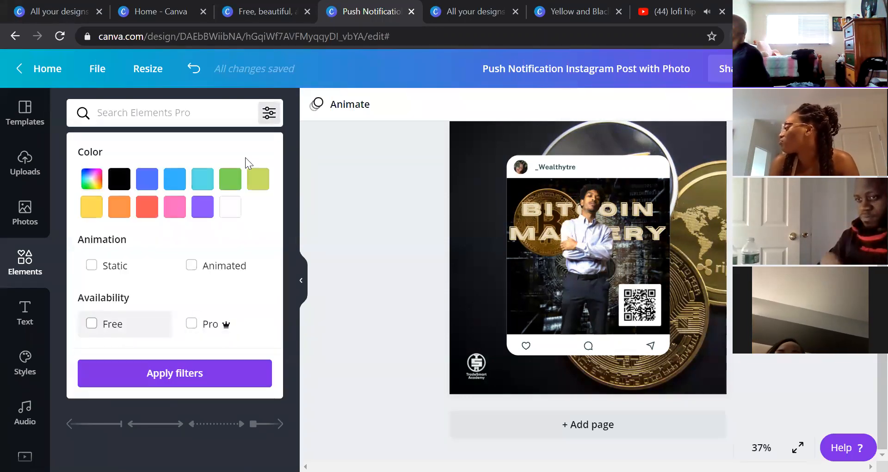
left_click(164, 111)
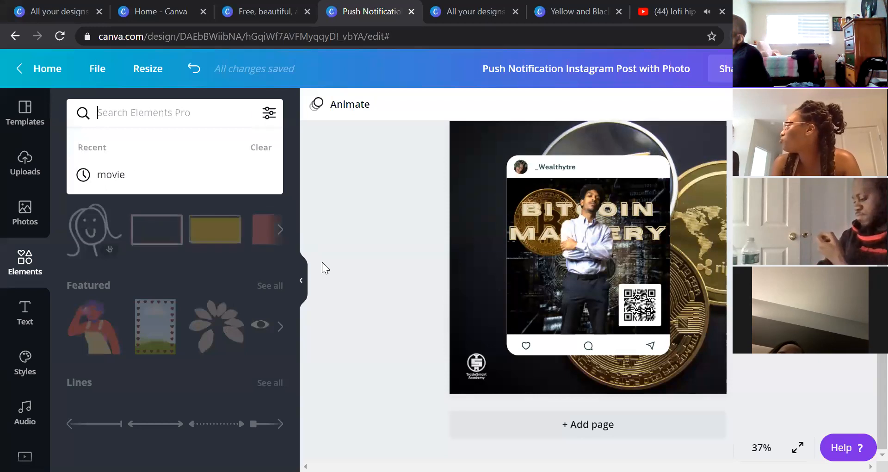
type("stickers")
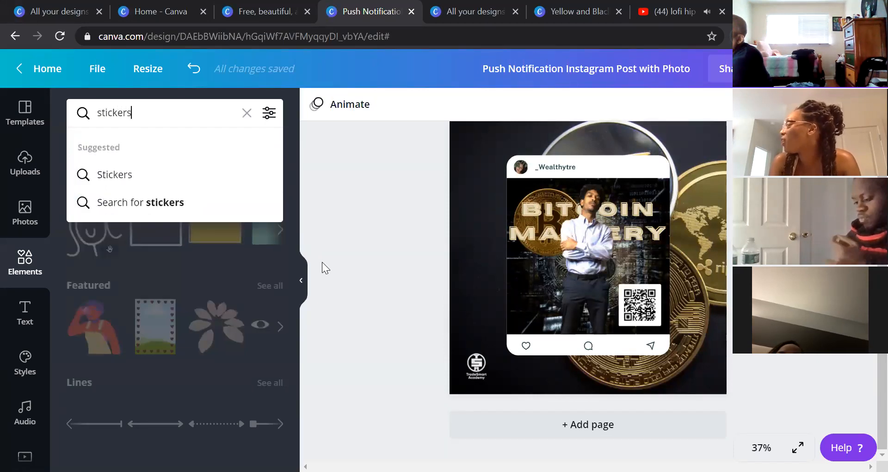
key("Return")
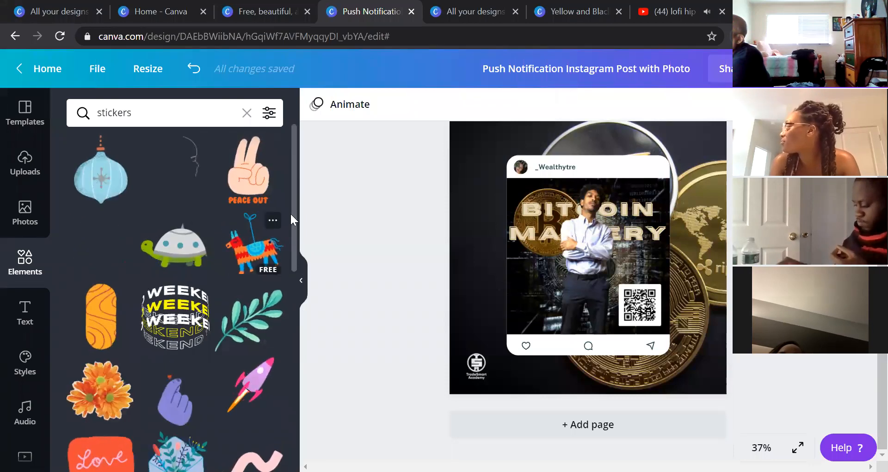
Step: Add the animated WEEKEND text sticker to the post and shrink it into the lower-left area of the framed photo
scroll(281, 295, "down", 6)
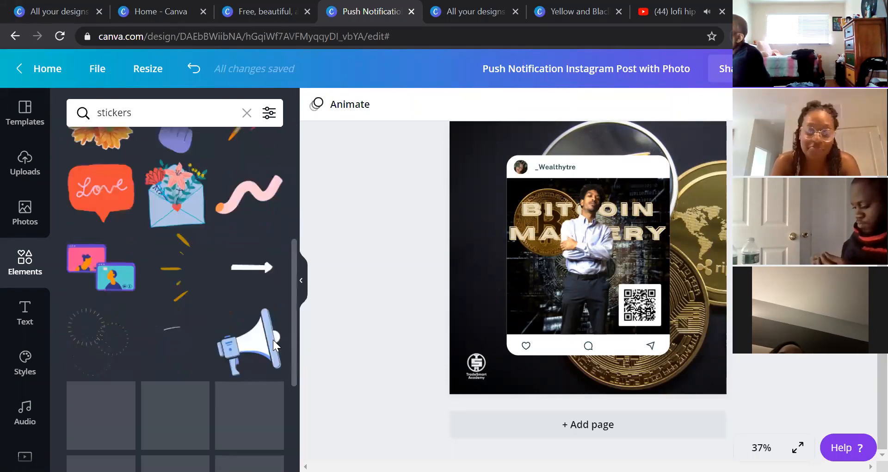
scroll(277, 322, "up", 1)
scroll(269, 370, "down", 4)
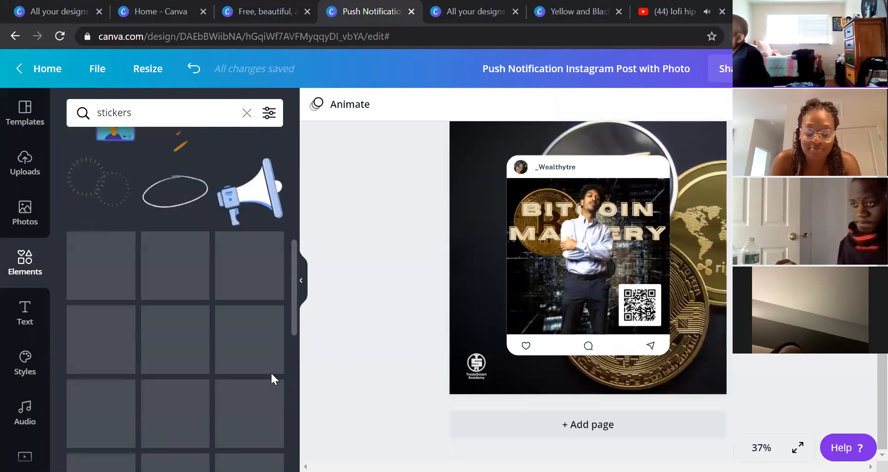
scroll(283, 319, "up", 6)
scroll(279, 254, "up", 3)
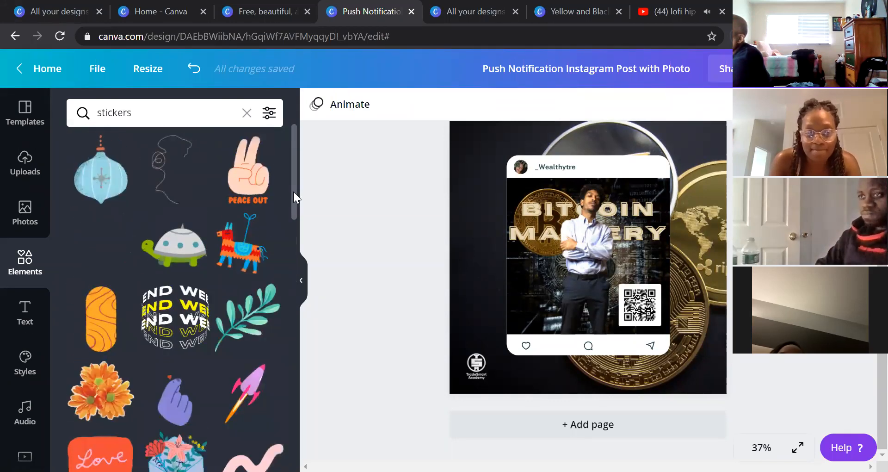
left_click(181, 320)
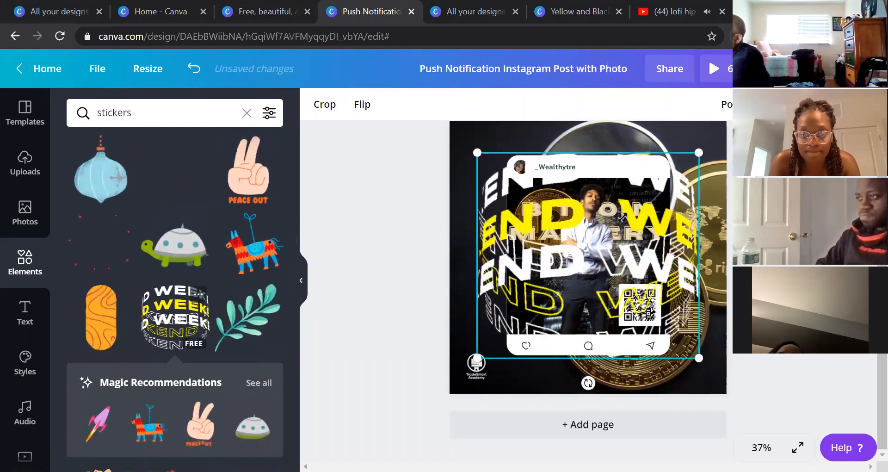
left_click_drag(700, 154, 456, 99)
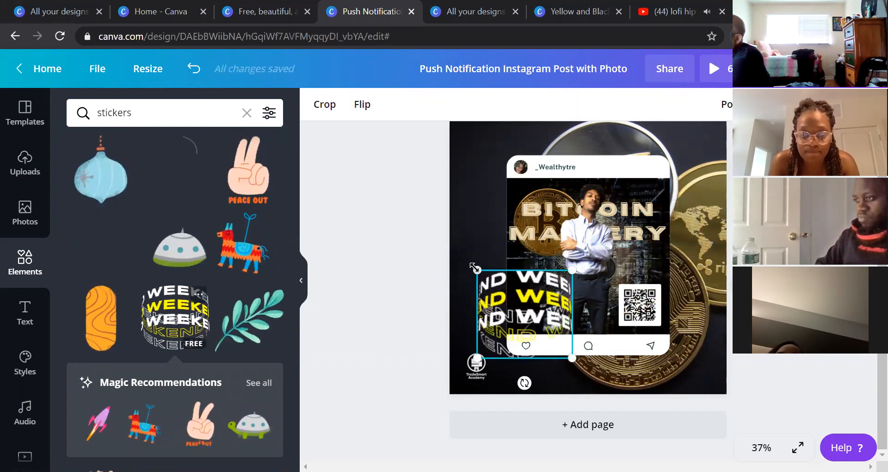
left_click_drag(477, 271, 530, 279)
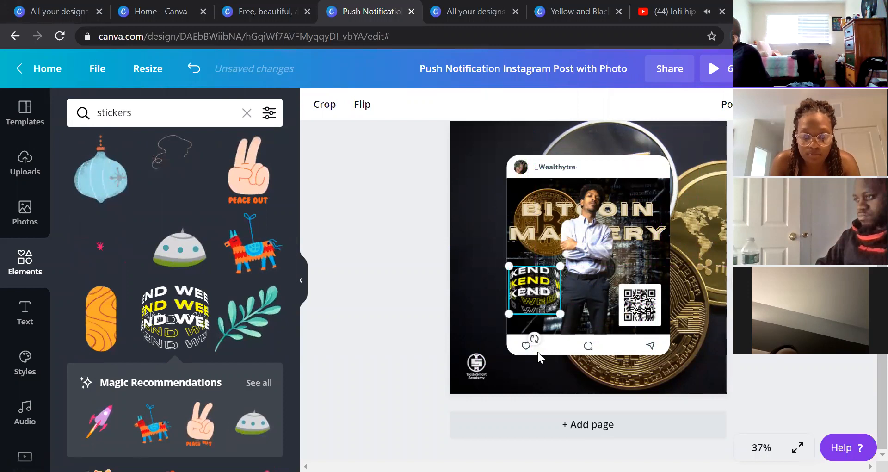
Step: Rotate the WEEKEND sticker counterclockwise so its text slants upward, and nudge it slightly down beside the man
mouse_move(534, 339)
left_mouse_down()
mouse_move(558, 346)
mouse_move(545, 337)
left_mouse_up()
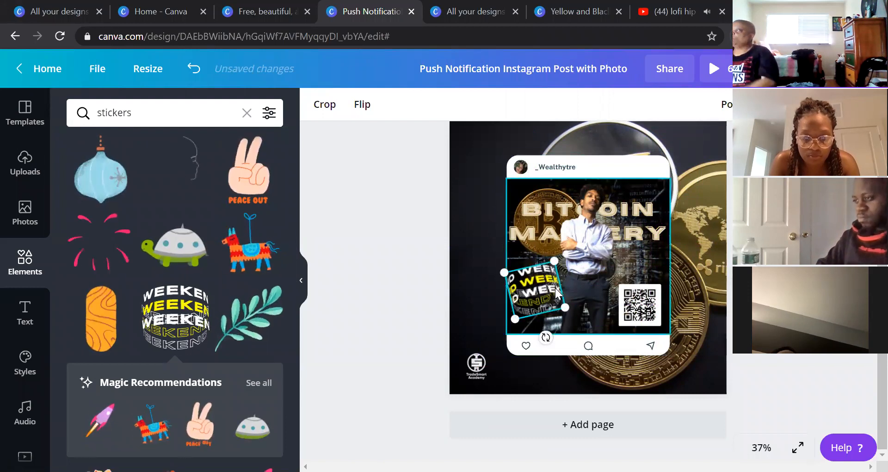
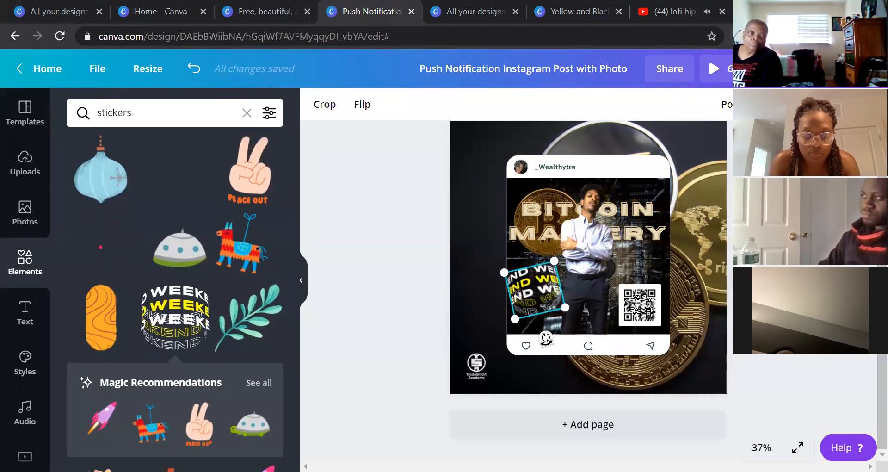
left_click_drag(548, 338, 565, 331)
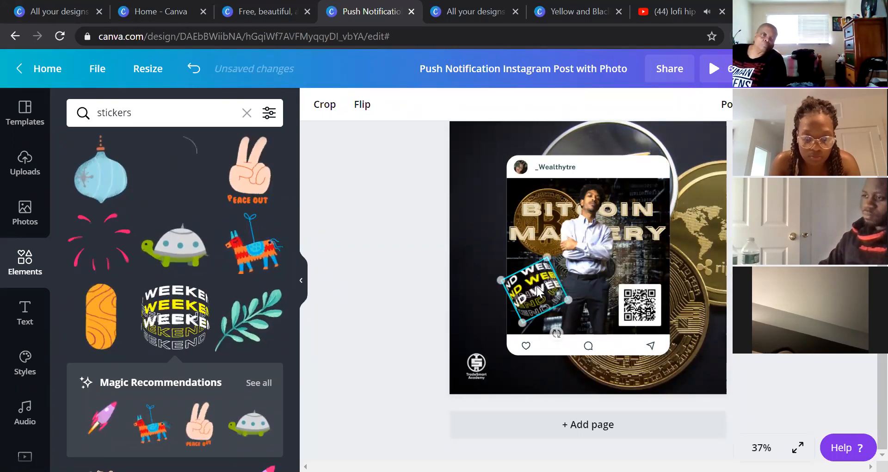
mouse_move(537, 278)
left_mouse_down()
mouse_move(536, 295)
mouse_move(537, 285)
left_mouse_up()
key("Escape")
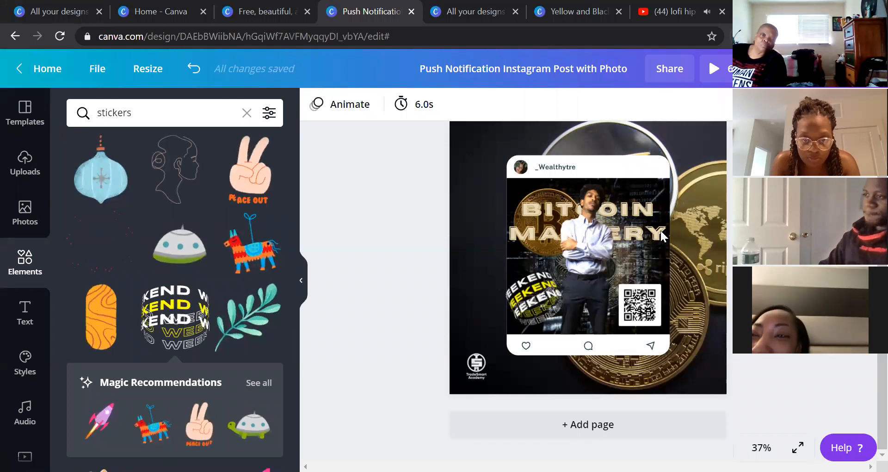
Step: Delete the animated WEEKEND sticker from the post
left_click(534, 301)
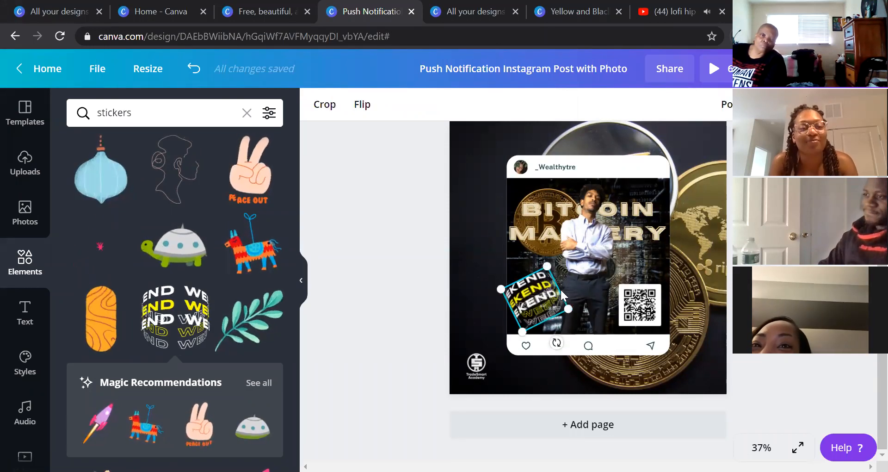
key("Delete")
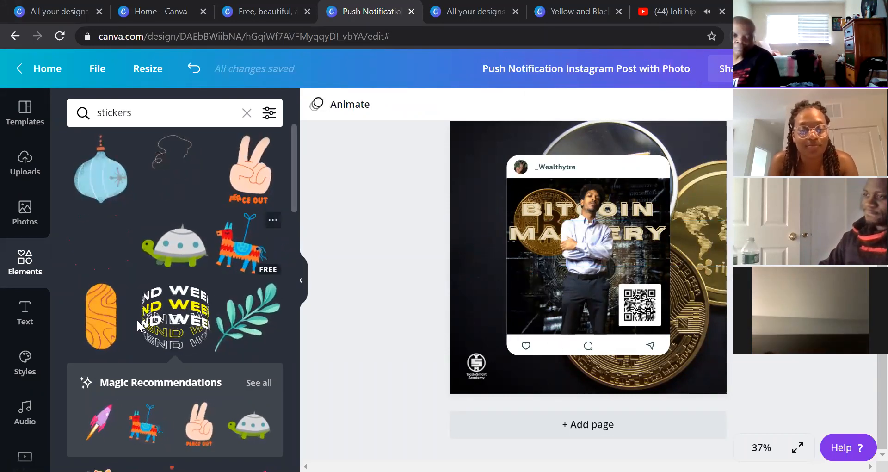
Step: Browse the sticker results for an animated decoration that suits the Bitcoin post
scroll(137, 318, "down", 5)
scroll(137, 318, "down", 8)
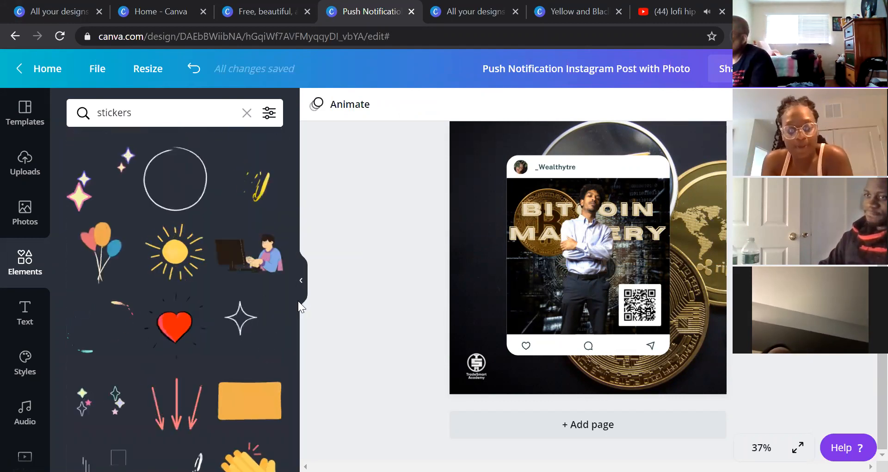
mouse_move(295, 299)
left_mouse_down()
mouse_move(294, 277)
mouse_move(285, 377)
mouse_move(278, 257)
mouse_move(293, 225)
mouse_move(291, 292)
left_mouse_up()
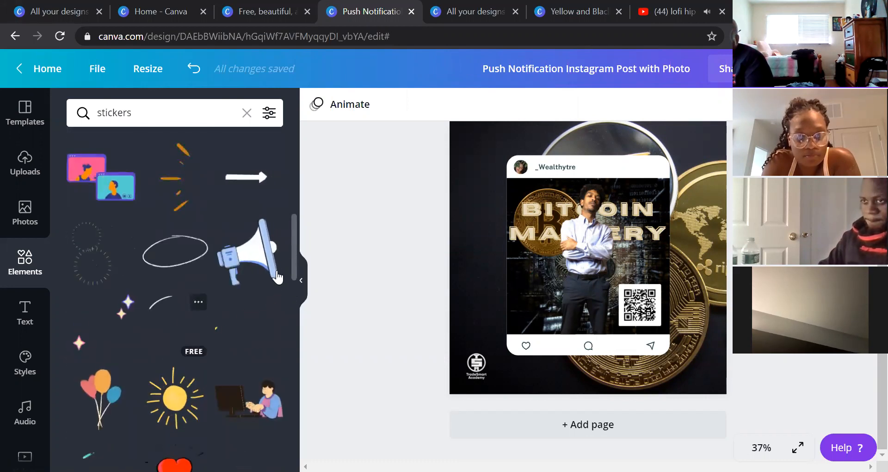
left_click_drag(296, 253, 296, 258)
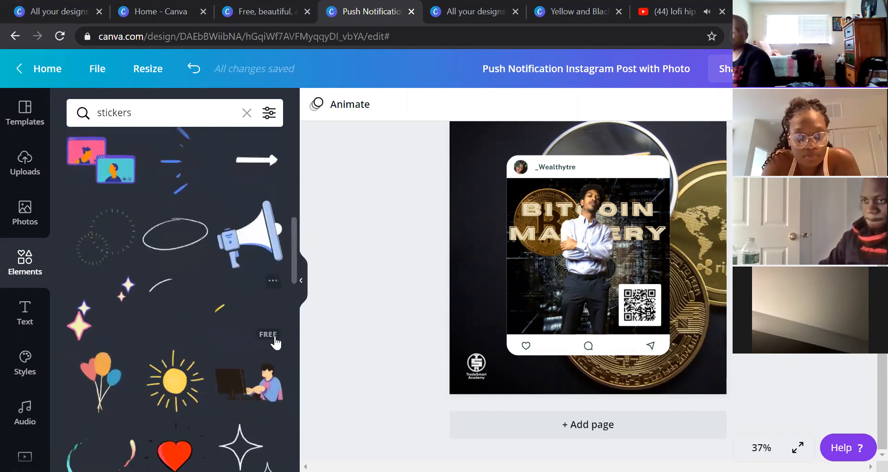
scroll(292, 277, "down", 4)
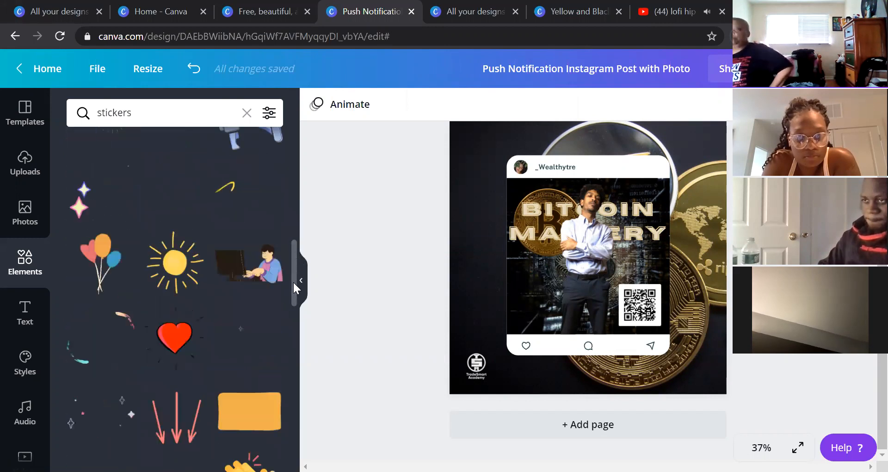
scroll(288, 259, "up", 3)
scroll(276, 204, "up", 6)
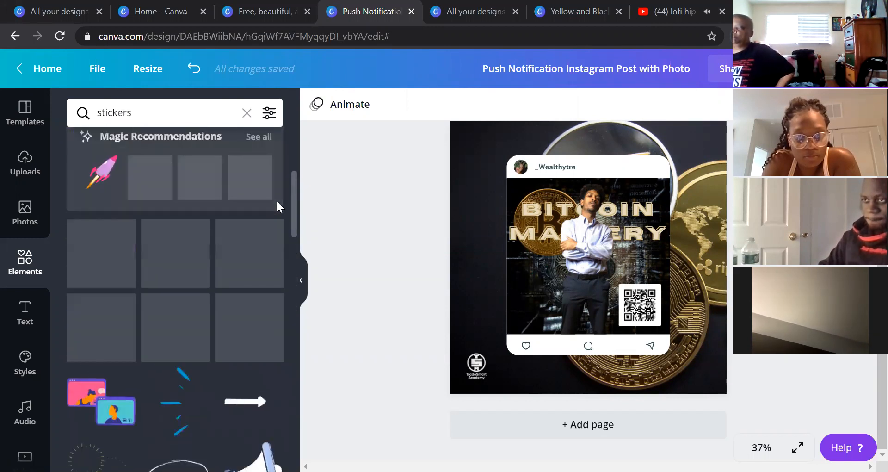
scroll(277, 176, "up", 3)
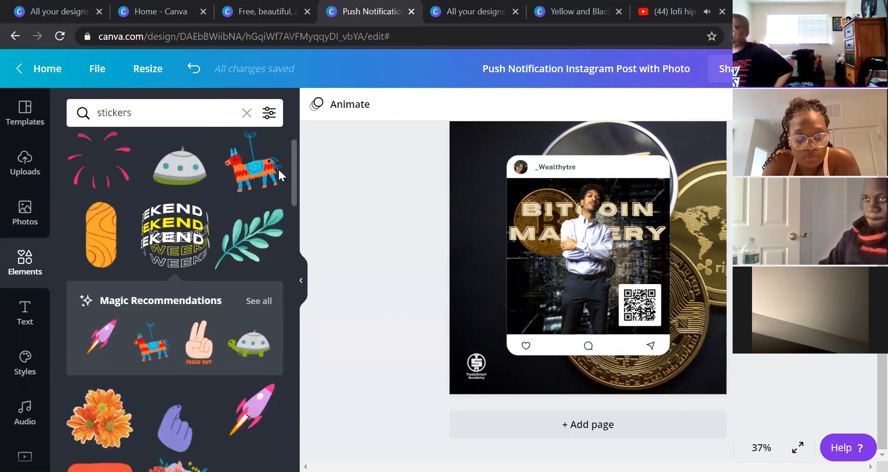
scroll(283, 258, "down", 8)
scroll(284, 273, "down", 2)
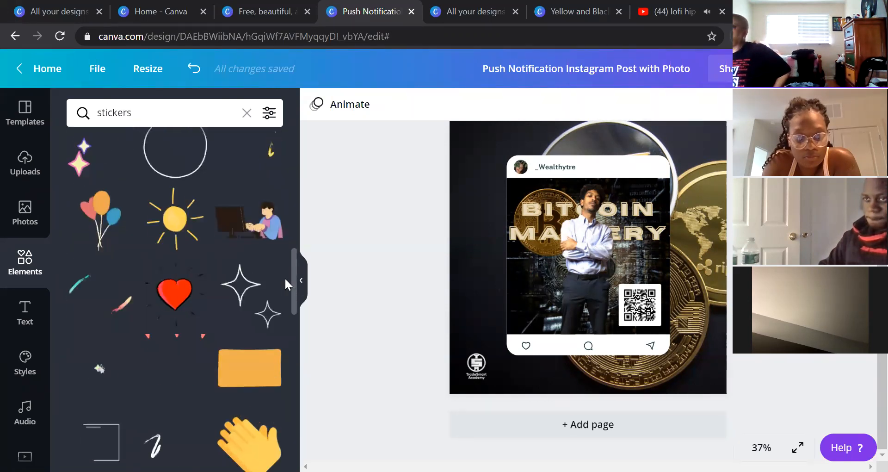
scroll(285, 270, "up", 3)
scroll(285, 280, "down", 3)
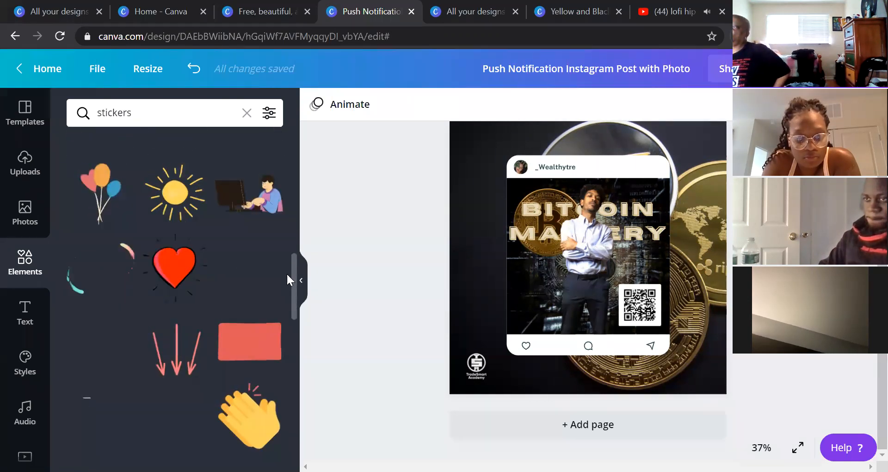
scroll(286, 268, "up", 2)
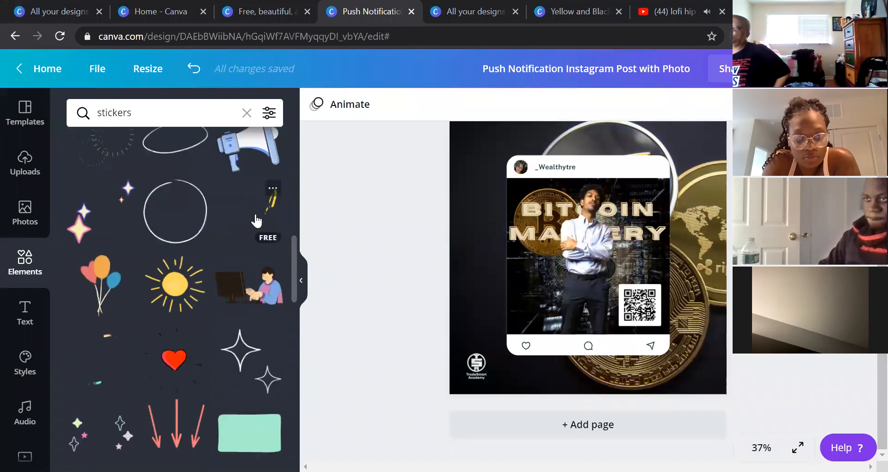
Step: Try the animated yellow brush-stroke sticker on the post, list all its recommended similar stickers, and delete it from the post
left_click(256, 221)
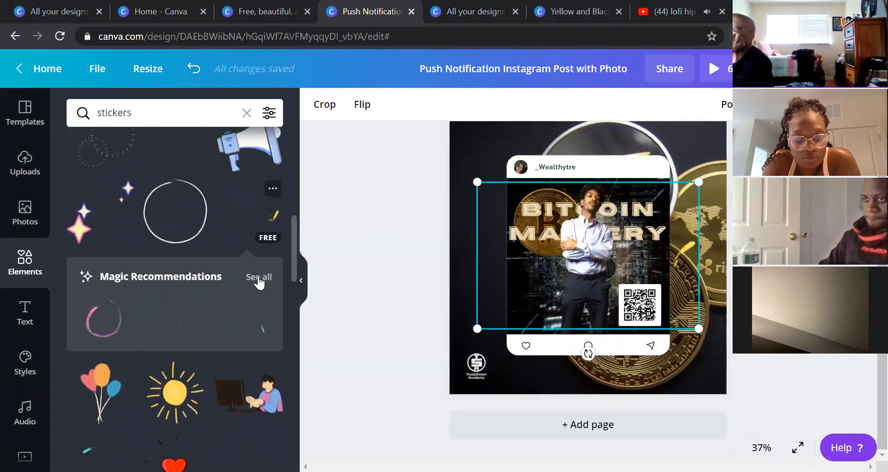
left_click(258, 283)
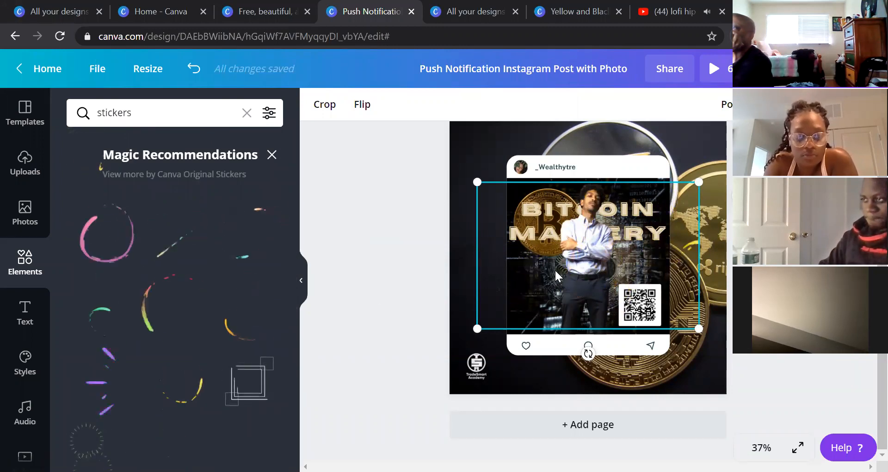
key("Delete")
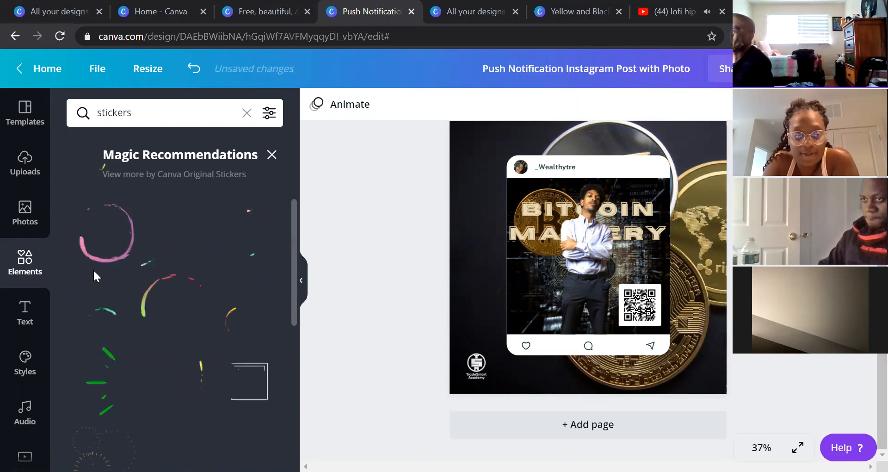
Step: Try the animated wireframe cubes sticker from the recommendations, shrunk and moved over the man's torso, and delete it
scroll(171, 329, "down", 4)
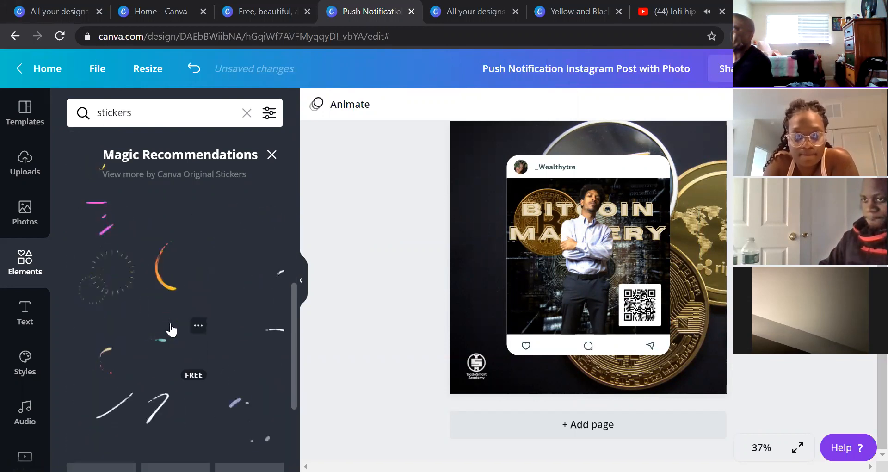
scroll(171, 330, "down", 1)
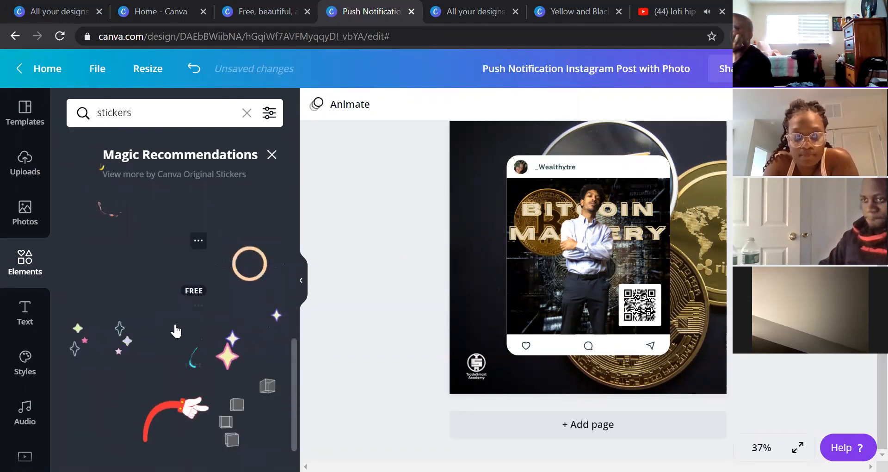
scroll(143, 294, "down", 1)
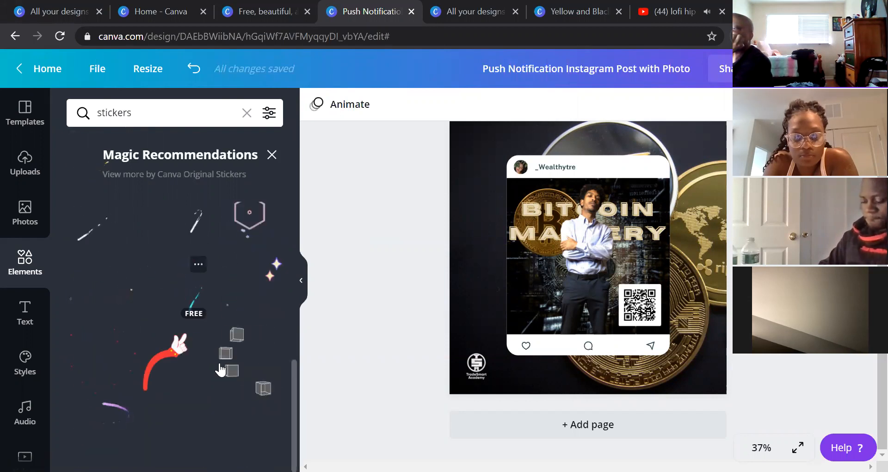
left_click(240, 352)
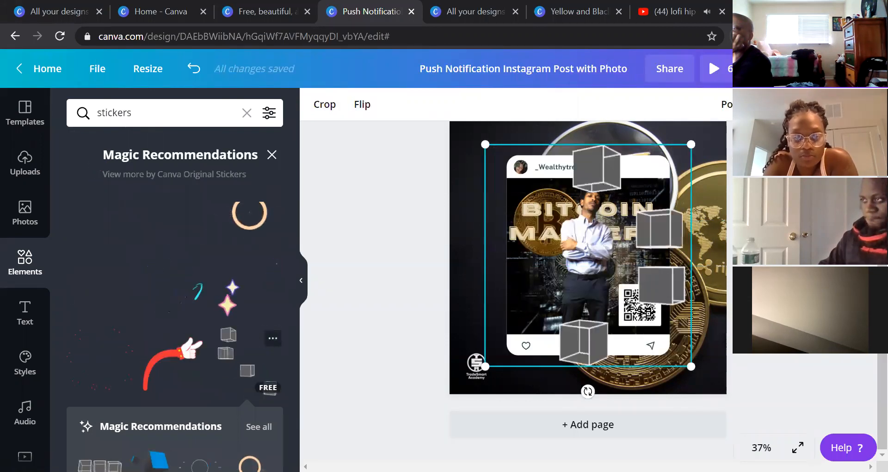
left_click_drag(694, 144, 574, 270)
left_click_drag(527, 306, 610, 248)
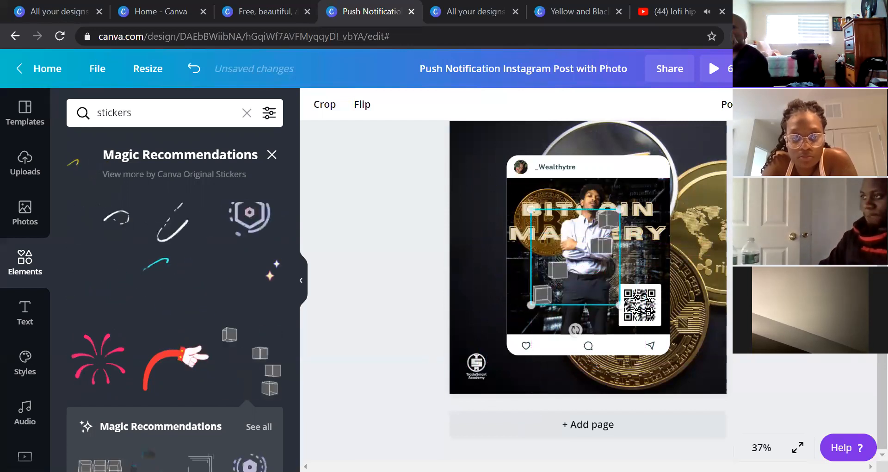
key("Delete")
Step: Add the animated dashed-circles burst sticker from the recommendations, shrink it to fit inside the framed photo, and center it over the man
scroll(247, 237, "up", 2)
scroll(245, 229, "up", 2)
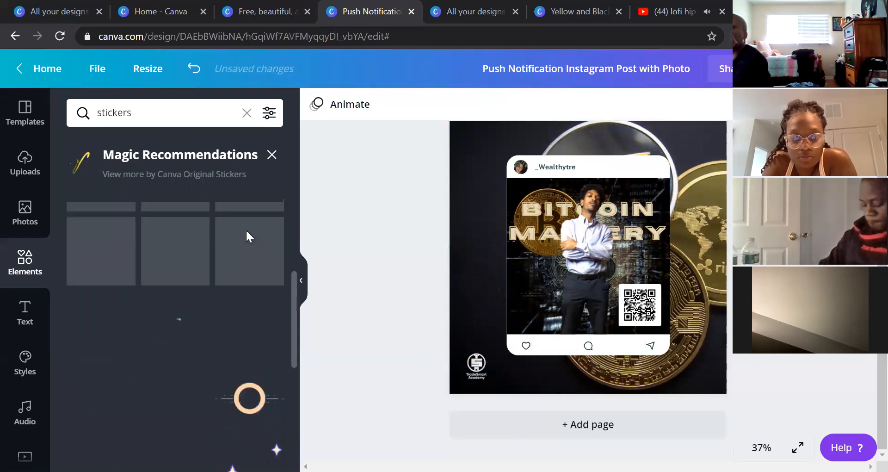
scroll(209, 304, "up", 2)
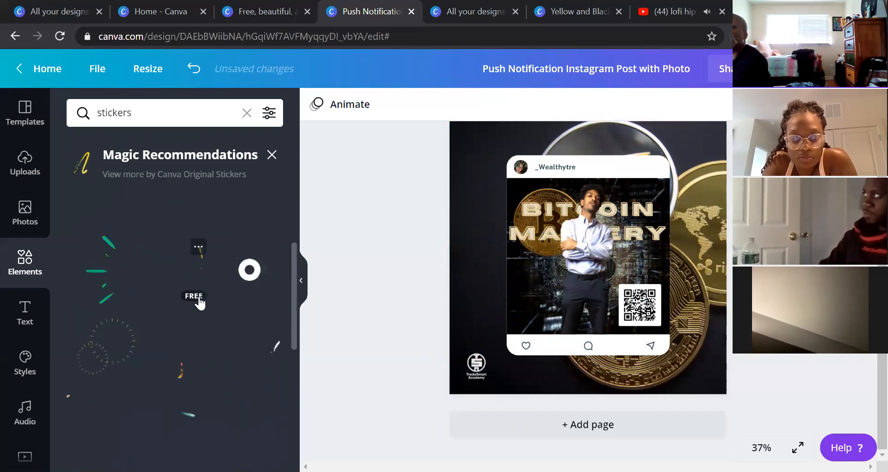
scroll(156, 321, "up", 2)
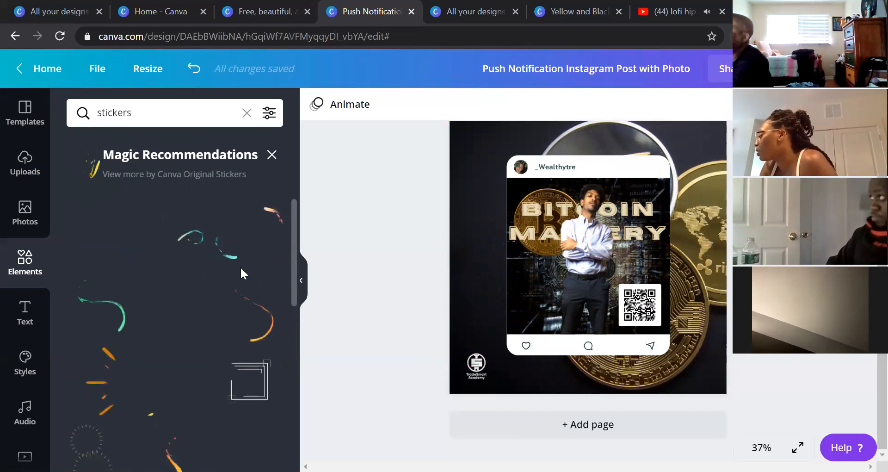
scroll(105, 248, "down", 3)
scroll(101, 250, "down", 2)
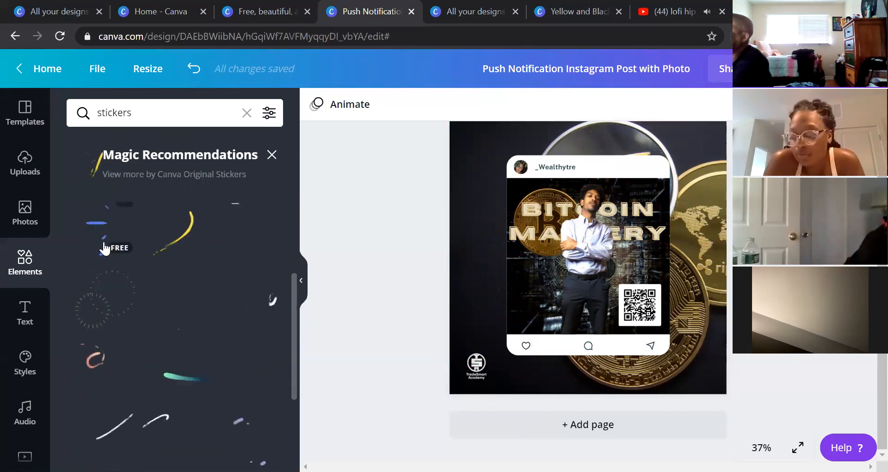
left_click(94, 254)
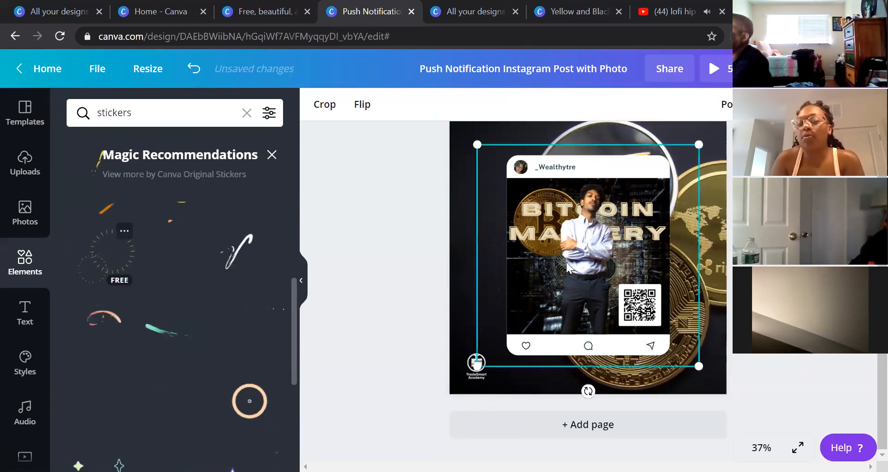
left_click_drag(699, 144, 614, 229)
left_click_drag(484, 280, 524, 238)
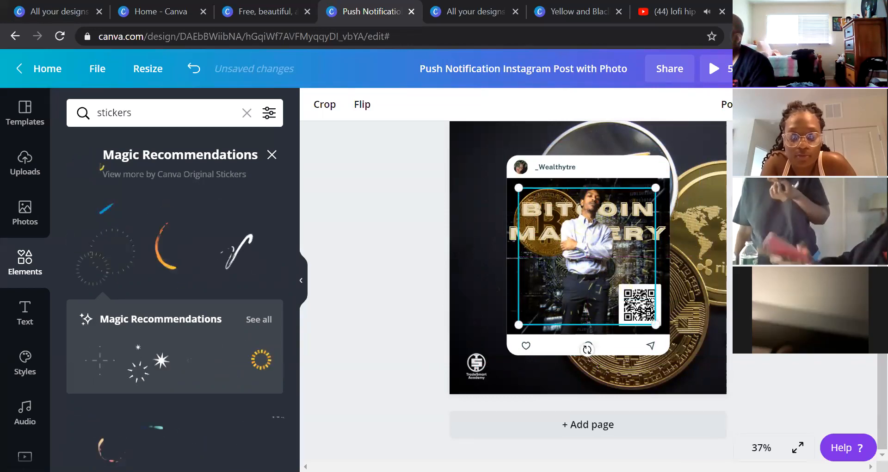
Step: Send the dashed-circles burst sticker backward by two layers and deselect it
left_click(724, 104)
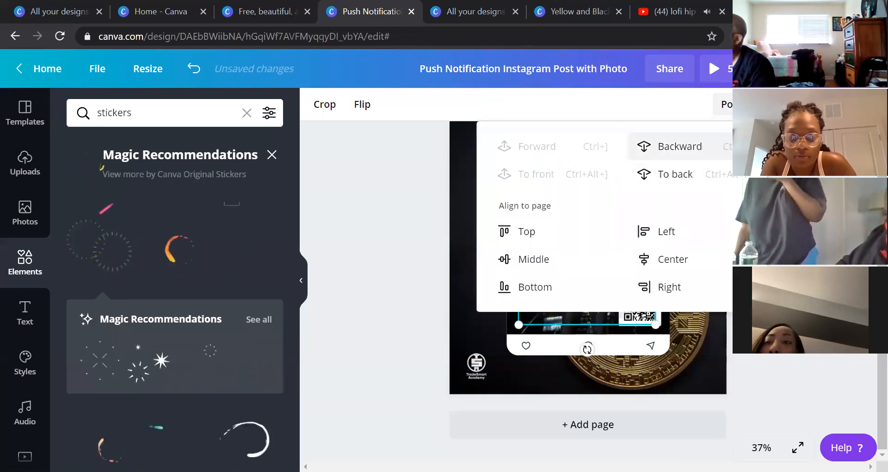
left_click(680, 149)
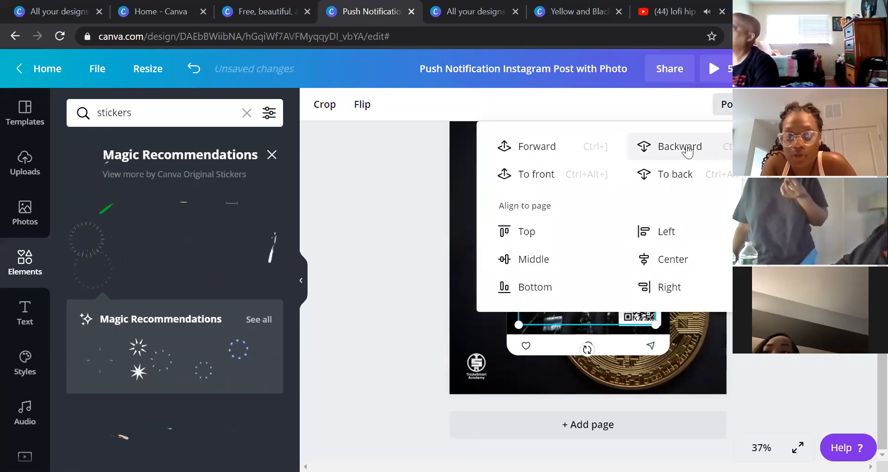
left_click(686, 147)
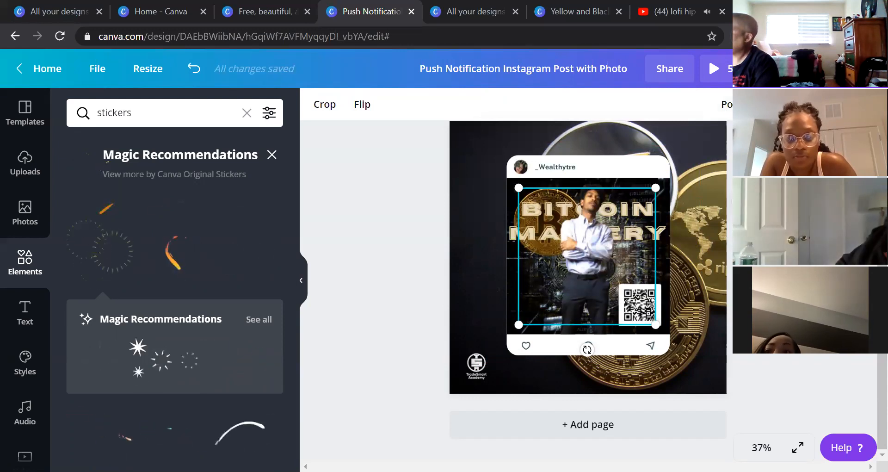
key("Escape")
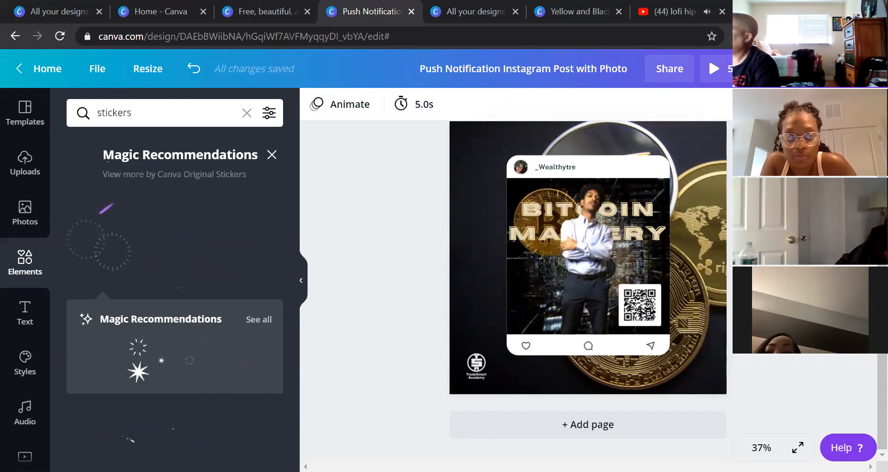
Step: Examine the framed photo up close to check how the burst sticker plays around the coin, heading and man
left_click(591, 254)
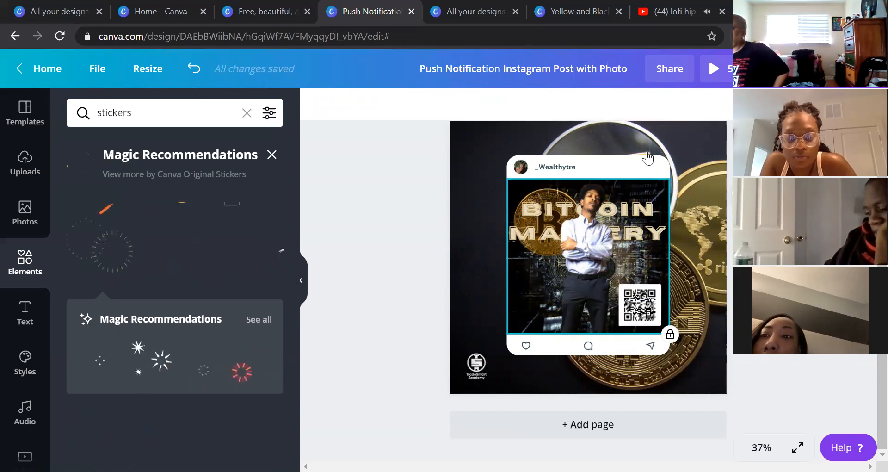
left_click(533, 214)
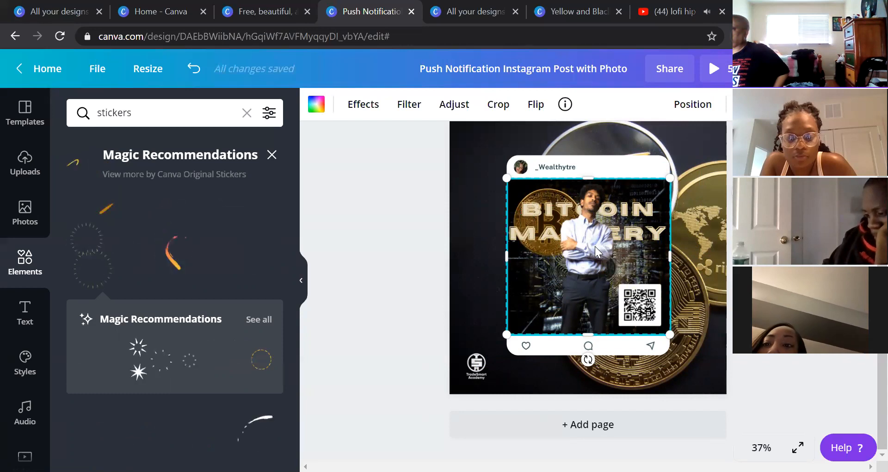
scroll(539, 232, "up", 5)
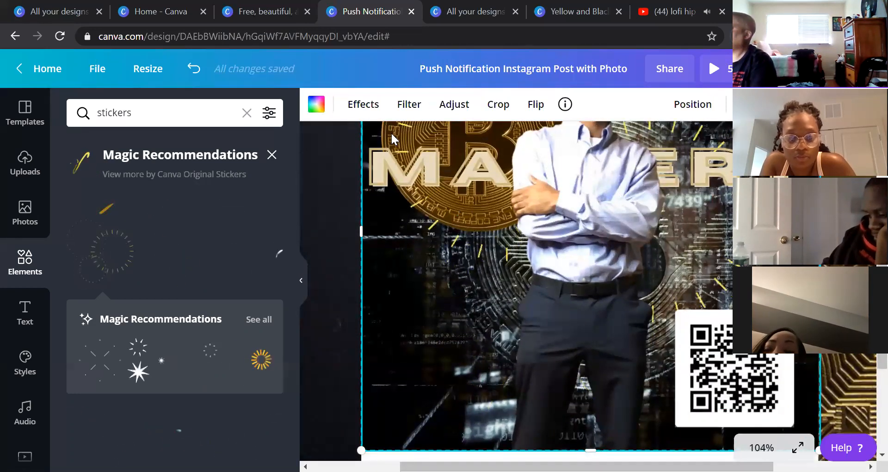
double_click(680, 197)
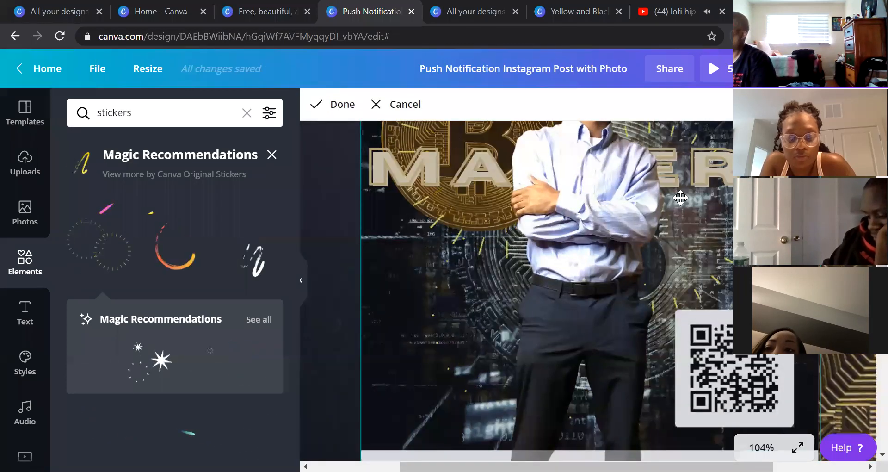
left_click(495, 192)
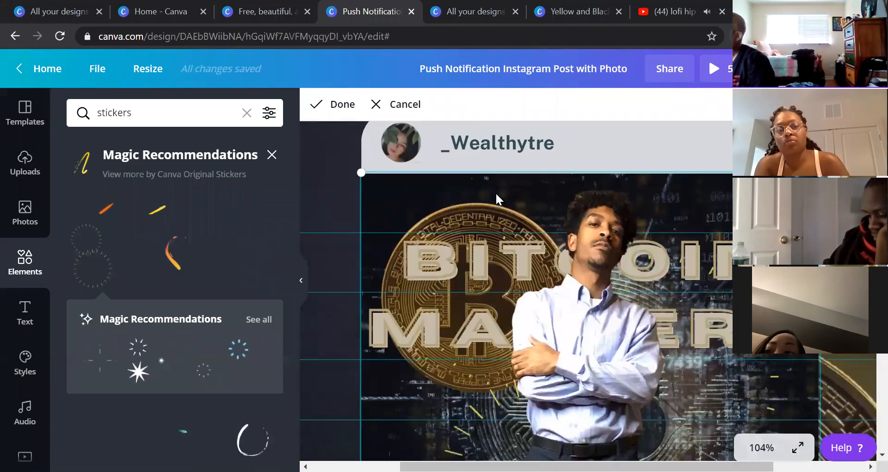
left_click(460, 209)
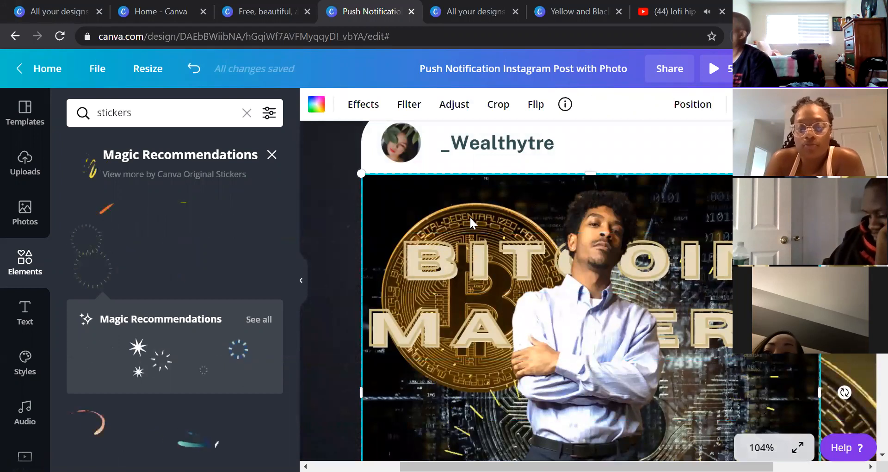
double_click(470, 215)
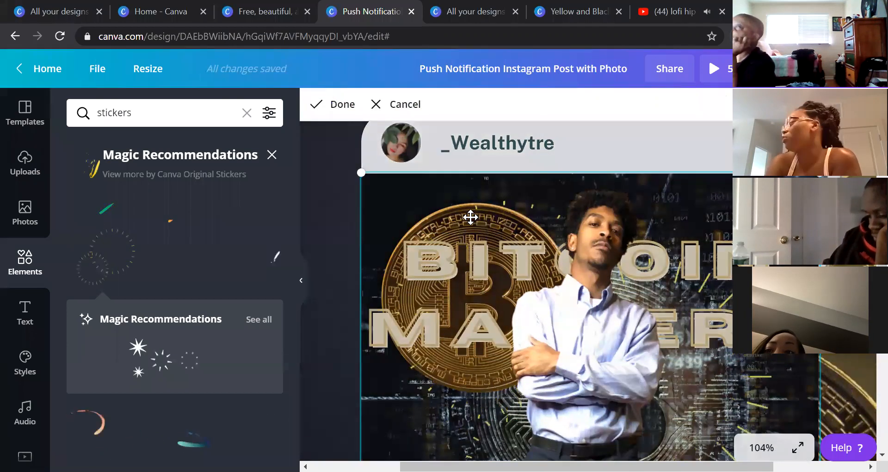
double_click(627, 263)
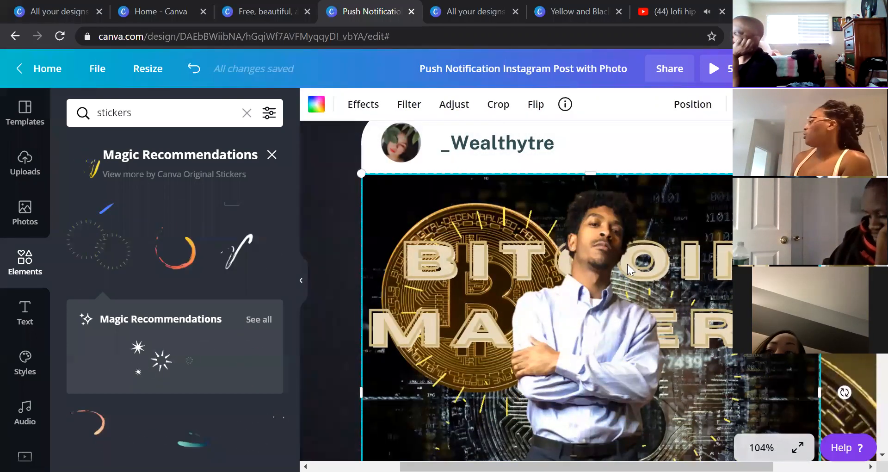
double_click(560, 312)
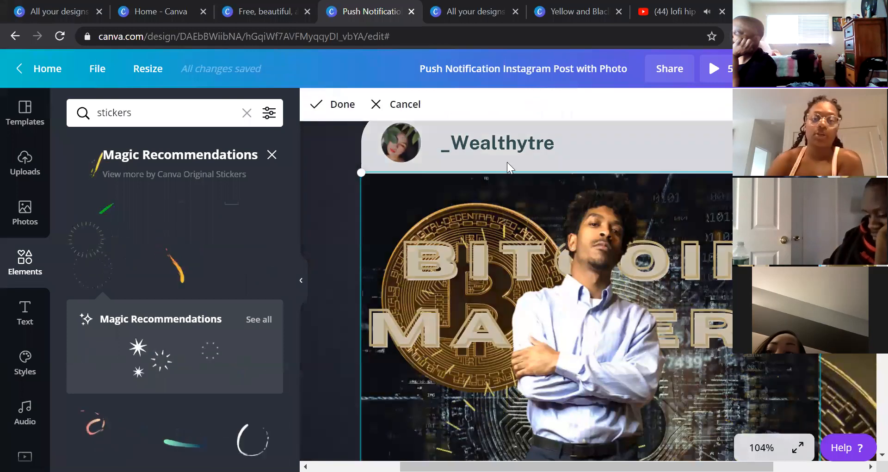
left_click(396, 106)
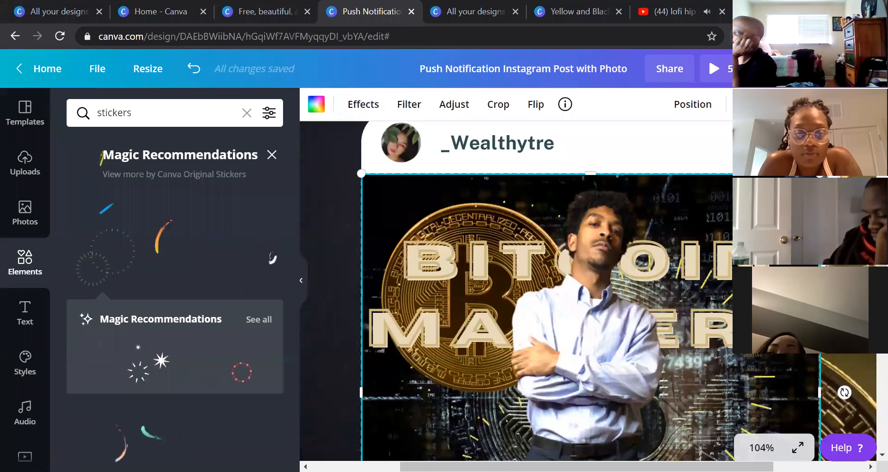
scroll(516, 290, "down", 4)
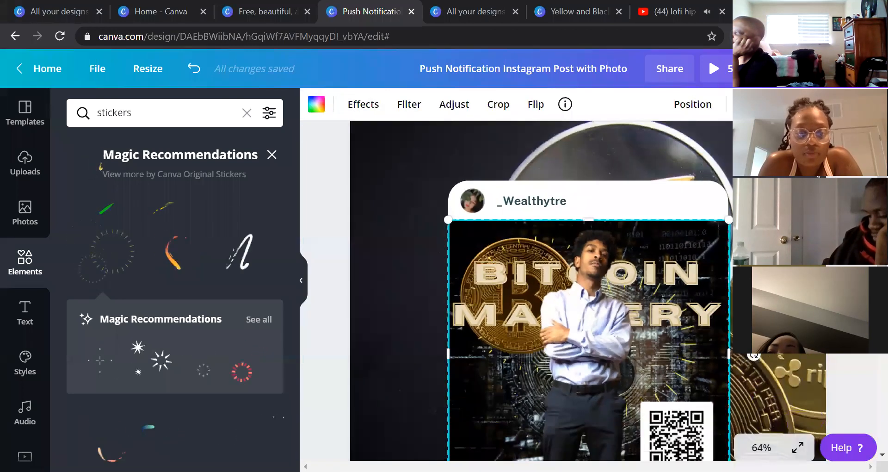
scroll(516, 291, "down", 1)
left_click(327, 139)
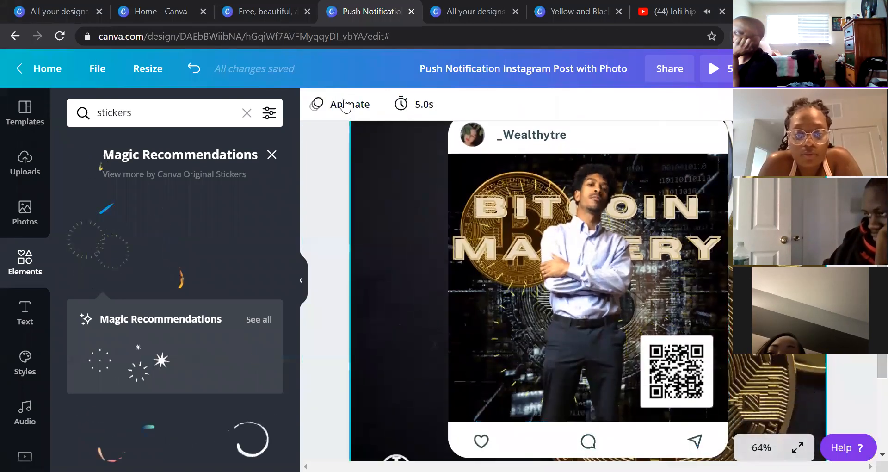
Step: Examine the image effects available for the man's cutout photo, from Smartmockups down to the suggested effect apps
left_click(590, 203)
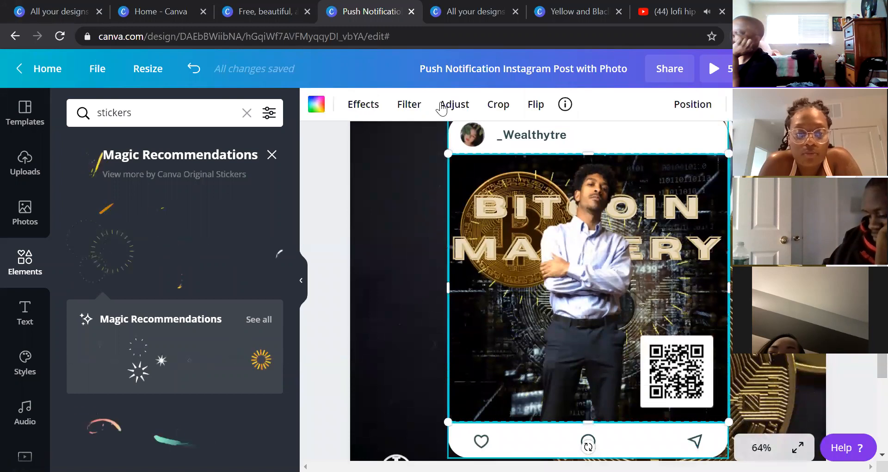
left_click(357, 108)
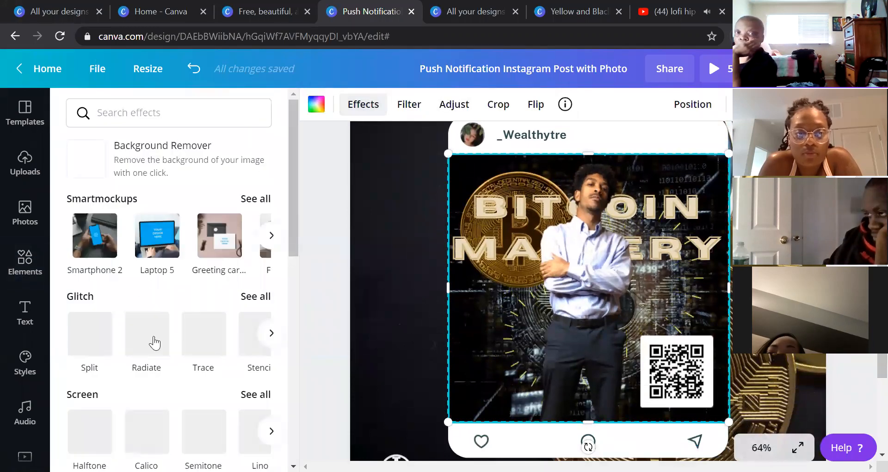
scroll(153, 342, "down", 2)
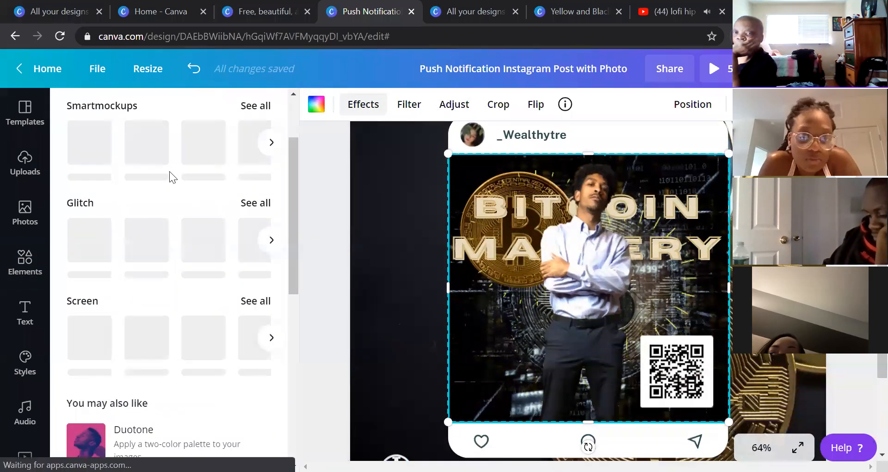
scroll(137, 263, "up", 2)
scroll(137, 264, "down", 1)
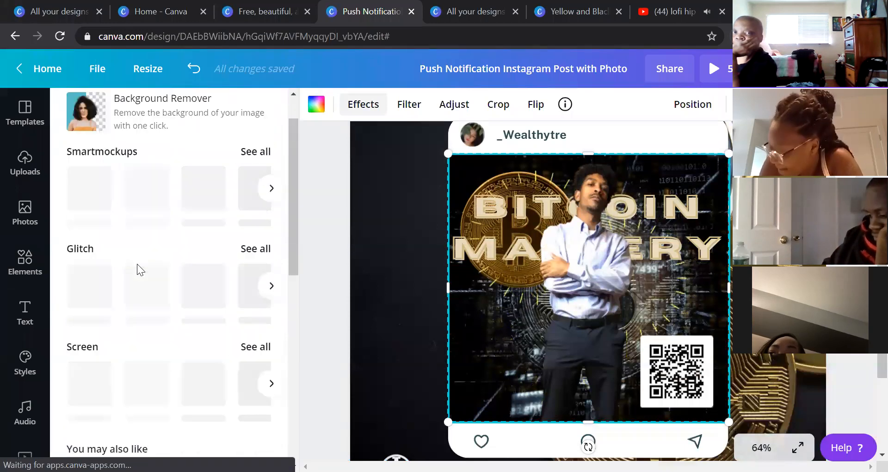
scroll(137, 264, "down", 1)
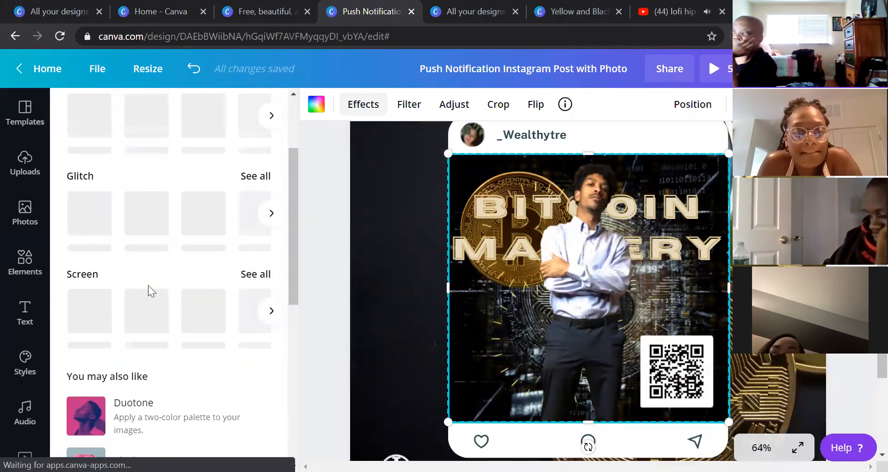
scroll(133, 287, "down", 1)
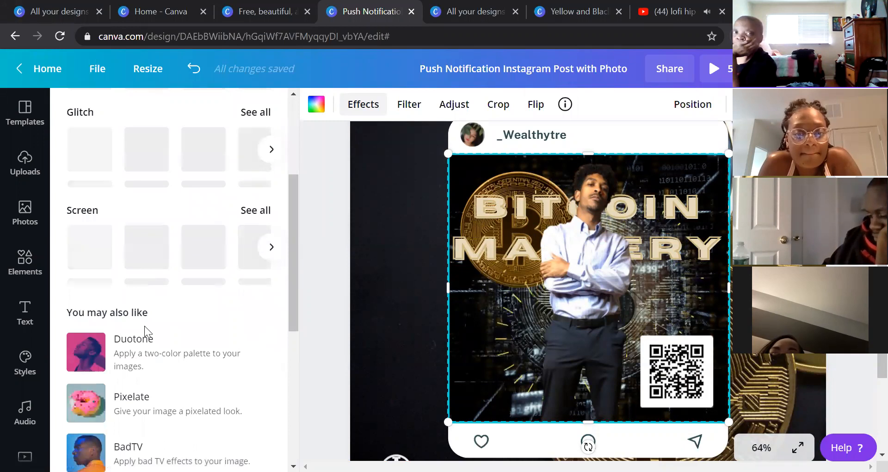
scroll(145, 330, "down", 1)
scroll(152, 323, "down", 2)
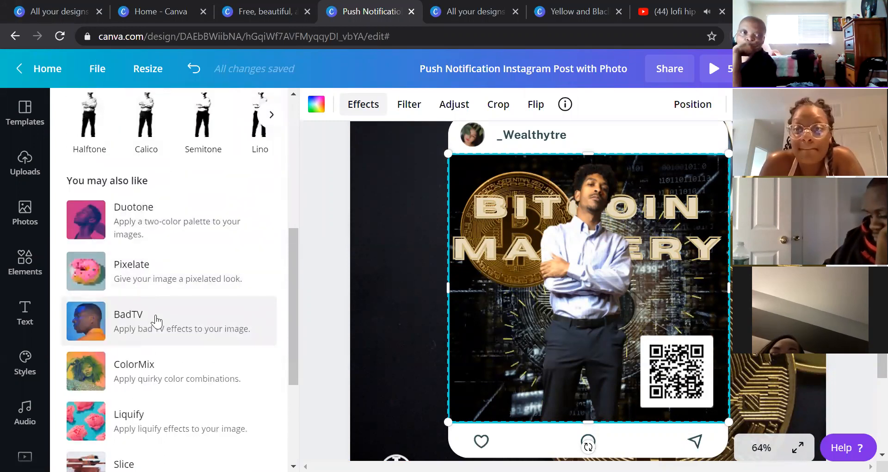
Step: Connect the BadTV effects app by PhotoMosh for the man's cutout photo
left_click(156, 319)
scroll(206, 211, "down", 1)
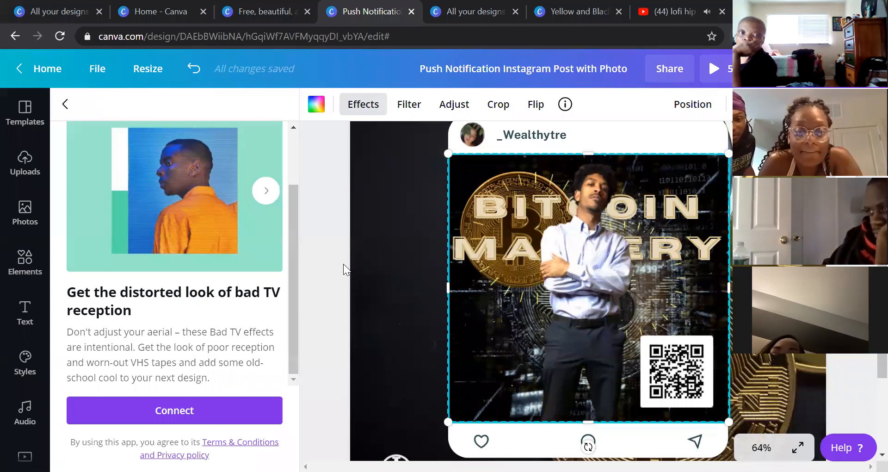
scroll(344, 264, "down", 4)
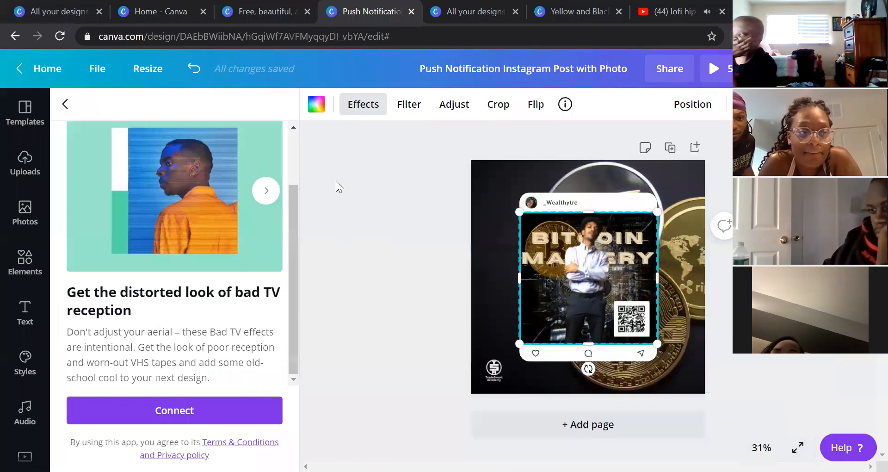
left_click(65, 104)
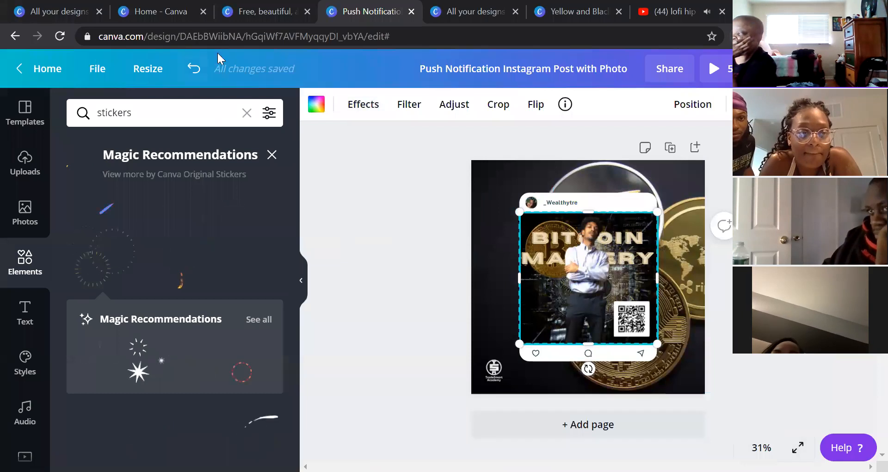
key("ctrl+minus")
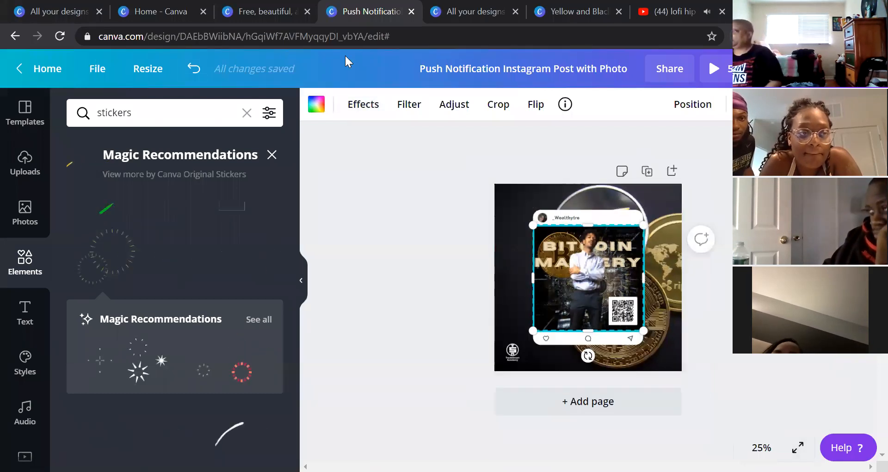
key("ctrl+plus")
key("ctrl+plus")
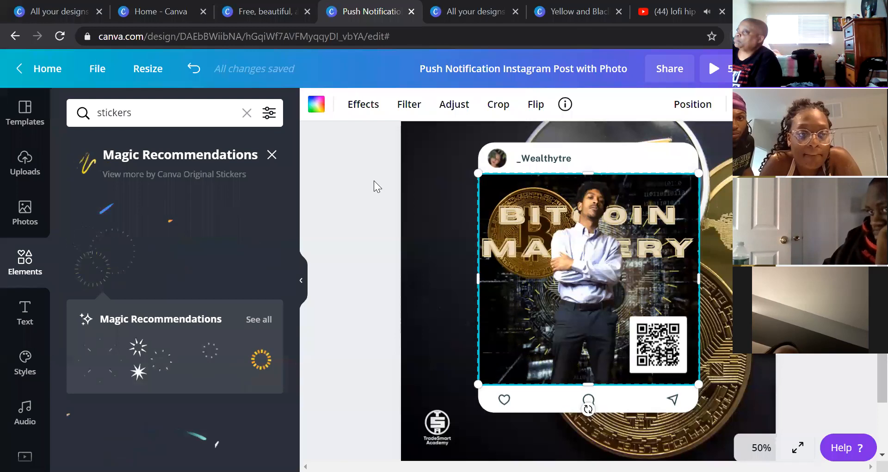
left_click(361, 107)
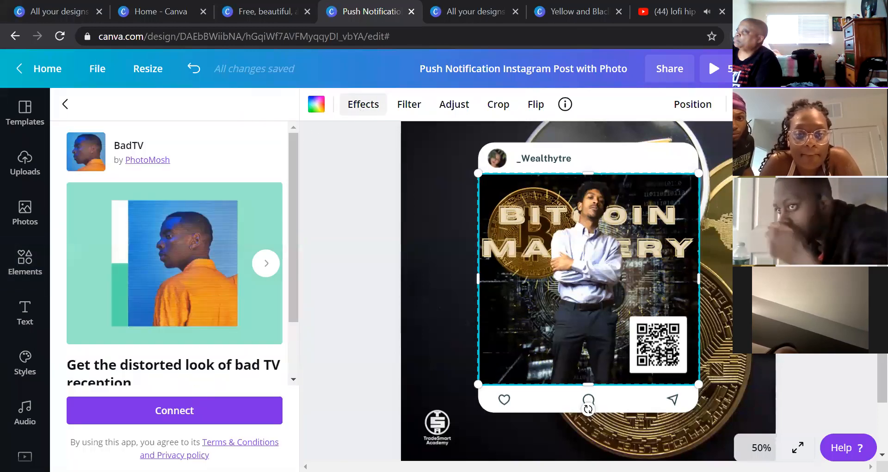
left_click(184, 411)
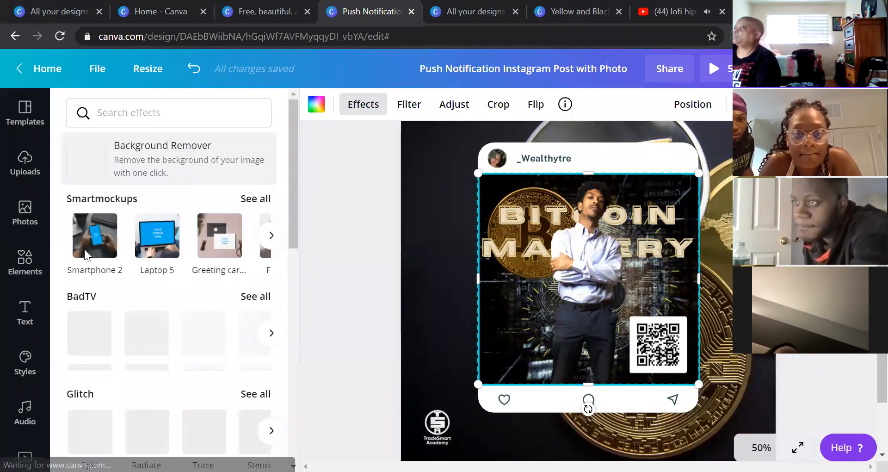
Step: Try the Glitch effect Trace and the BadTV effects Tube, Rerun and Retro on the man's photo
left_click_drag(292, 160, 285, 202)
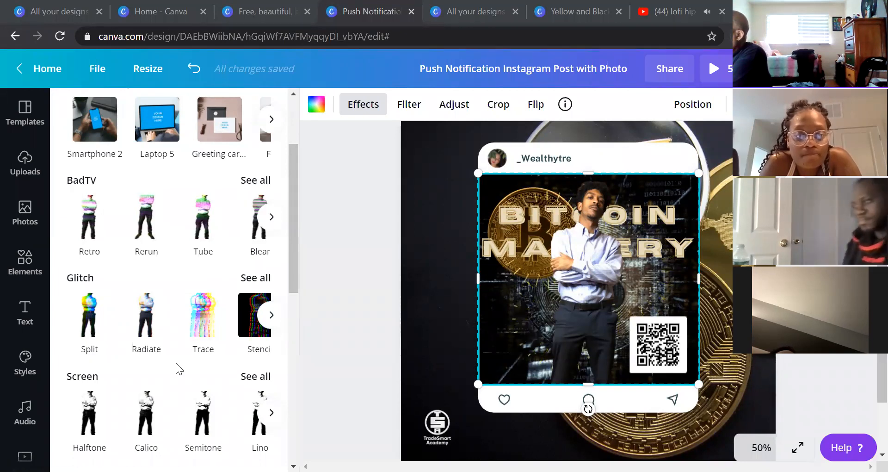
left_click(214, 322)
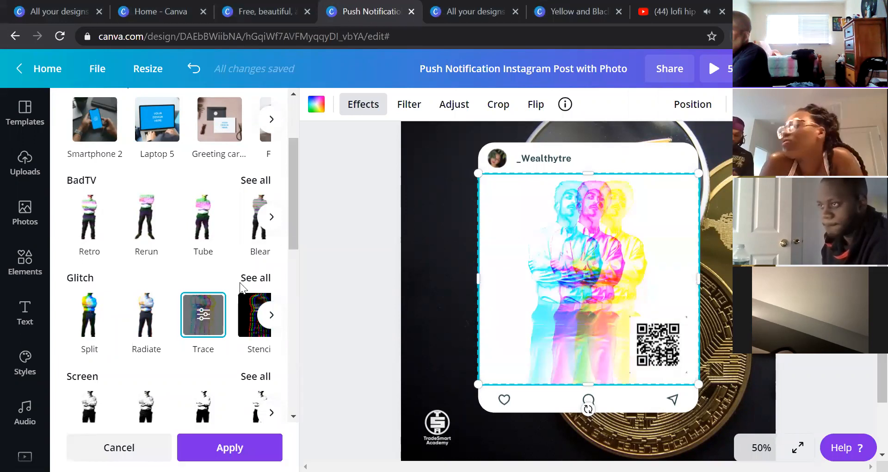
left_click(192, 221)
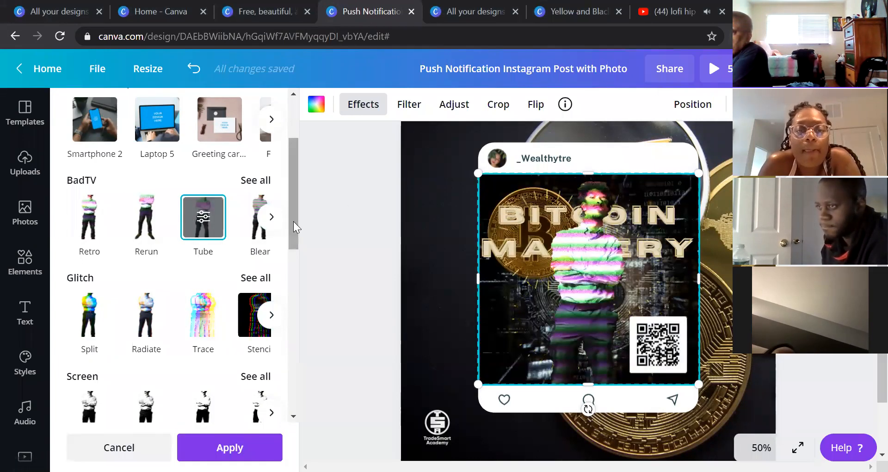
scroll(293, 221, "up", 1)
left_click(145, 288)
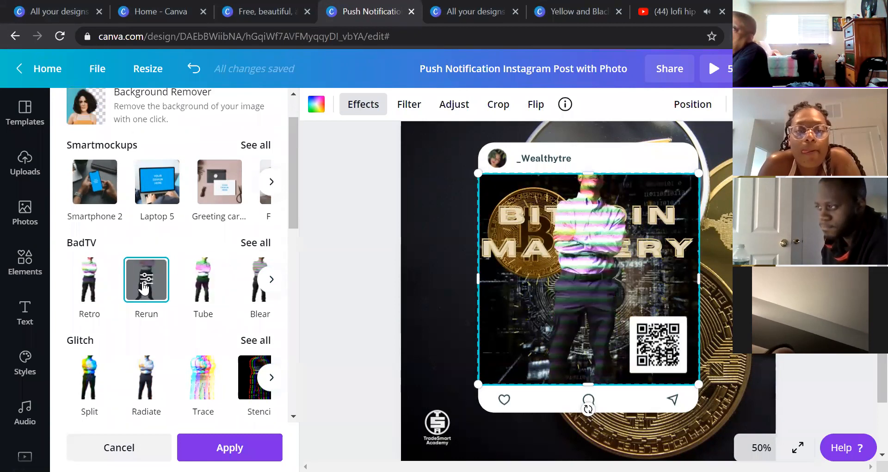
left_click(147, 279)
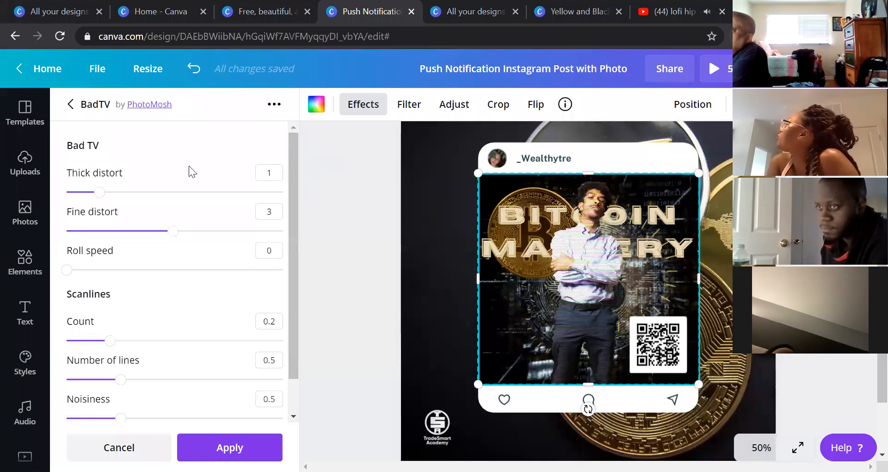
left_click(71, 104)
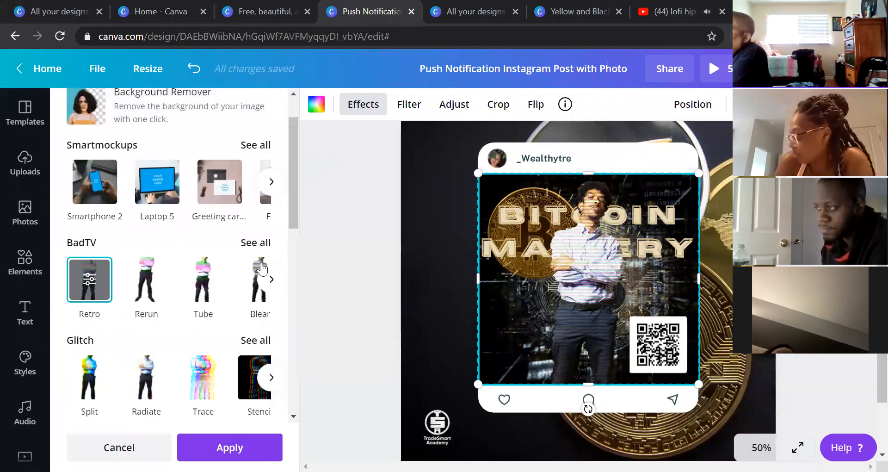
Step: Try the Screen effects Halftone, Calico, Semitone, Lino, Drill and Crosshatch on the man's photo
left_click_drag(293, 216, 288, 294)
left_click(82, 230)
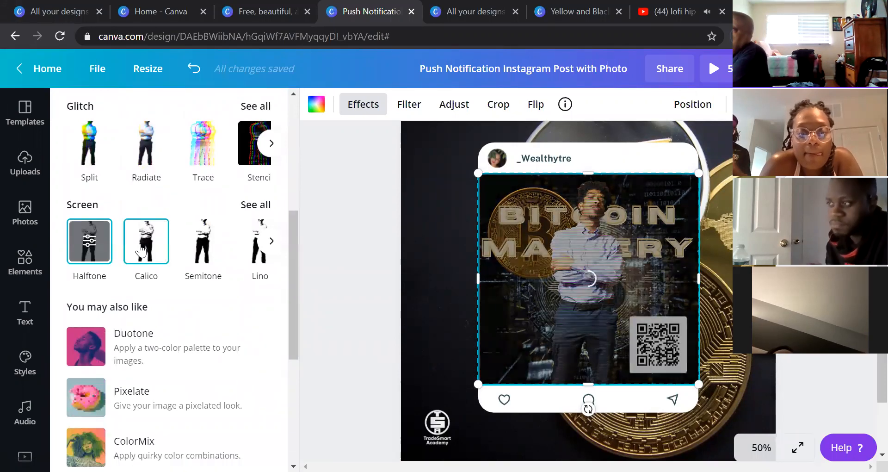
left_click(143, 250)
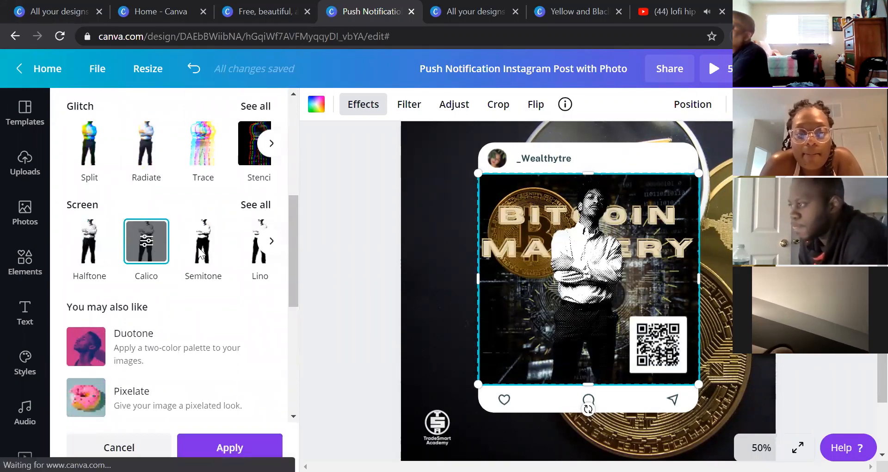
left_click(218, 246)
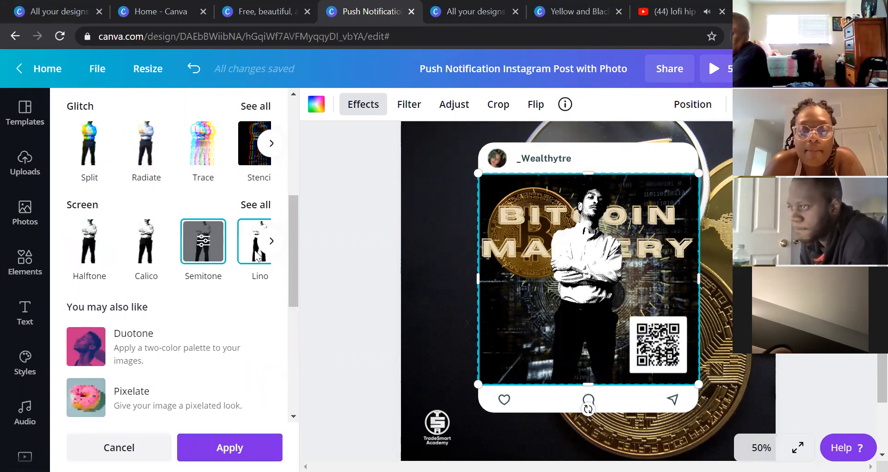
left_click(256, 254)
left_click(272, 240)
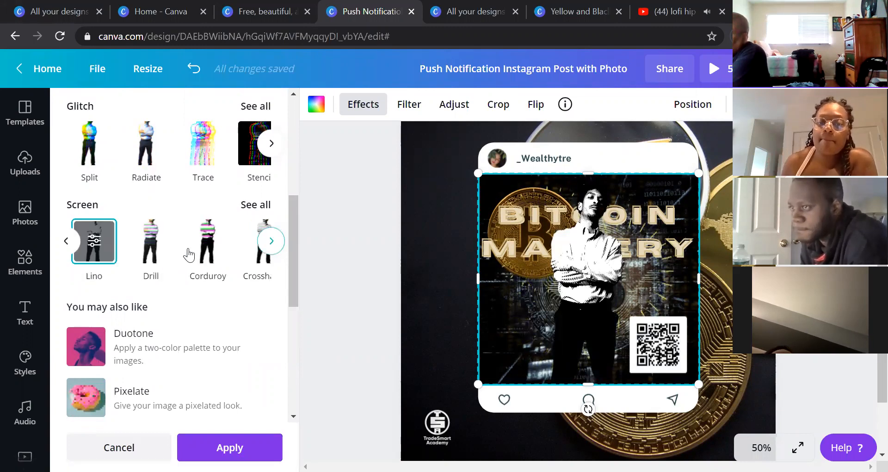
left_click(161, 248)
left_click(248, 260)
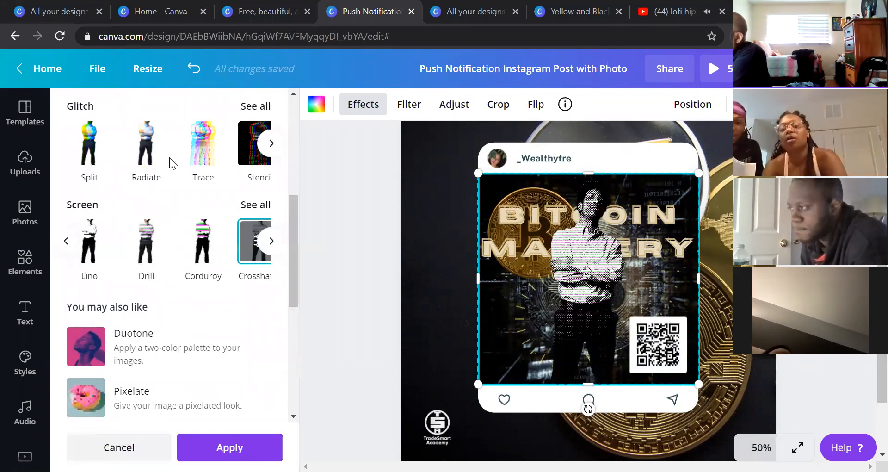
Step: Try the Glitch effects Split, Stencil and Fluorite and the sliced yellow-and-blue variant on the man's photo
scroll(294, 197, "up", 2)
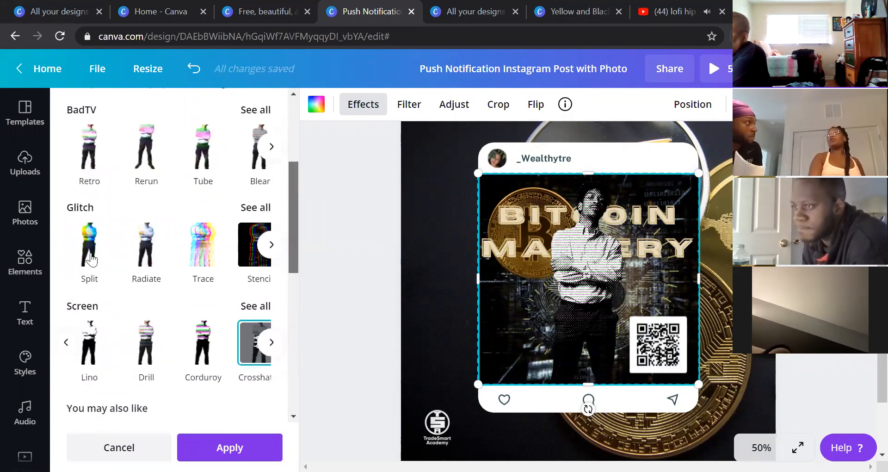
left_click(81, 255)
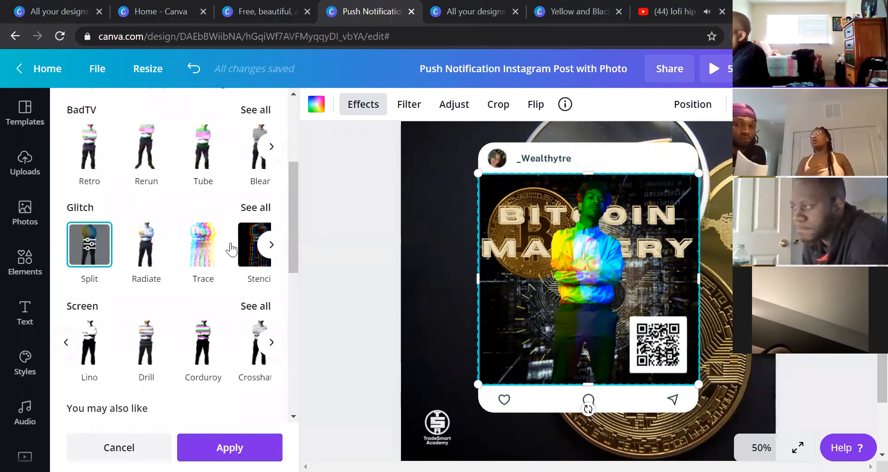
left_click(272, 246)
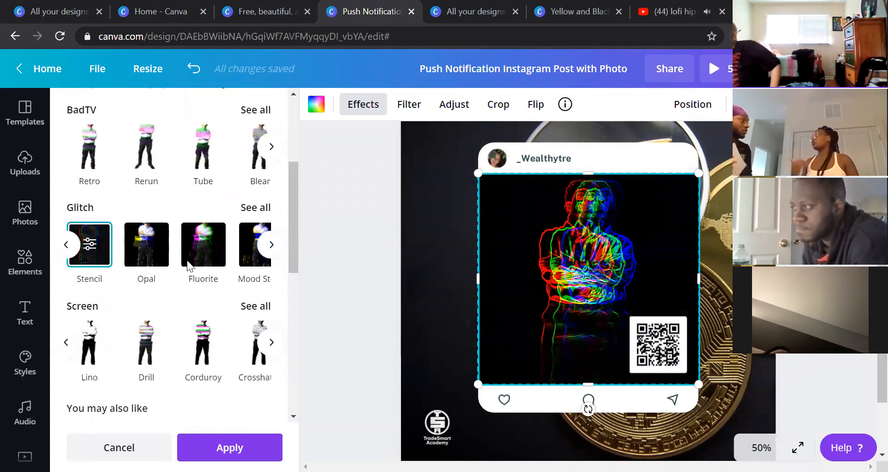
left_click(189, 264)
left_click(253, 262)
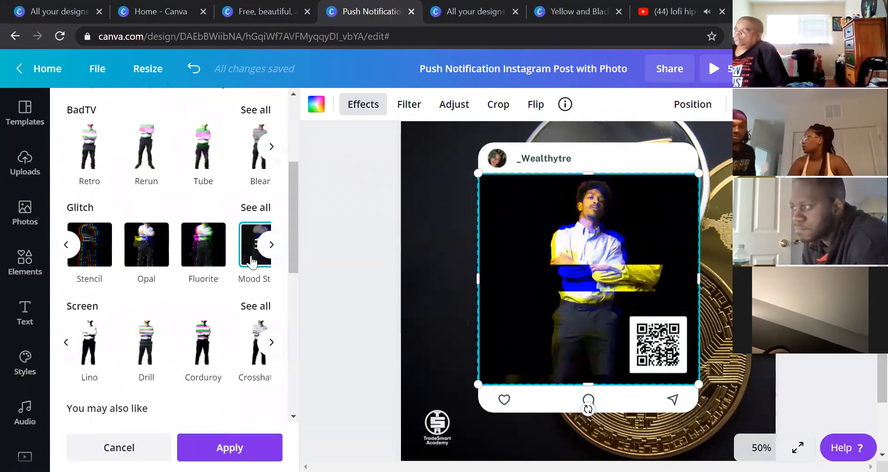
Step: Apply the Glitch effect Split to the man's photo with an RGB Shift amount of 0.005 and an angle of 3.49
left_click(67, 245)
left_click(71, 246)
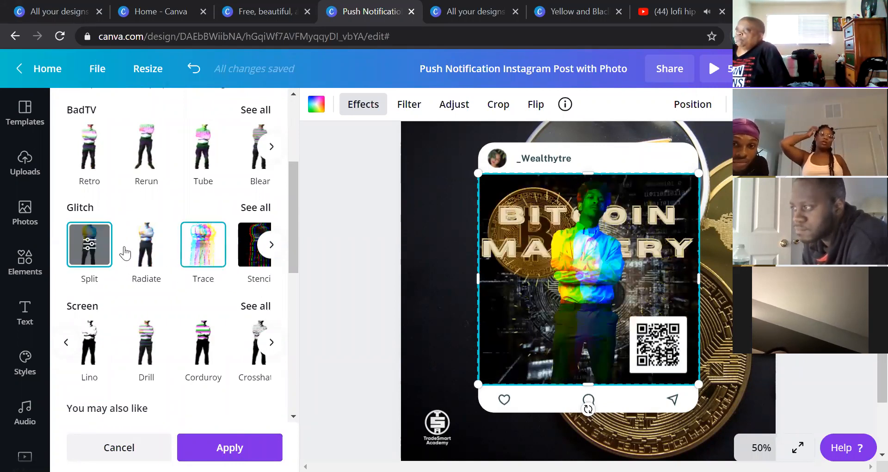
left_click(96, 243)
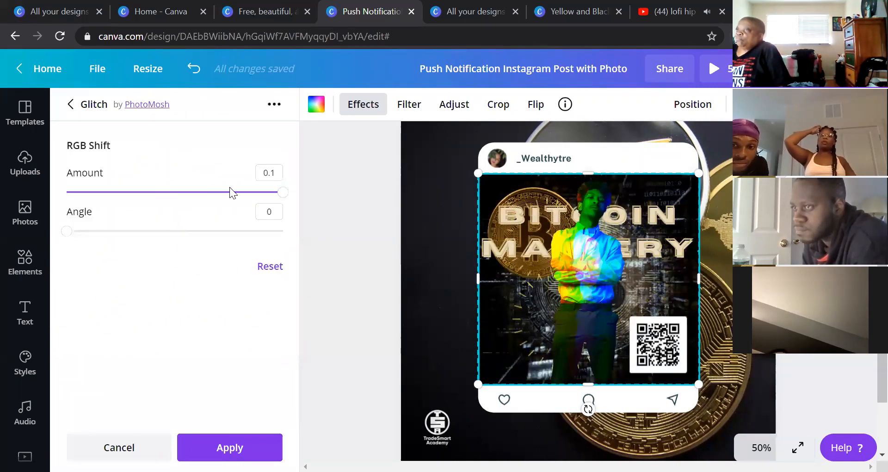
left_click_drag(216, 200, 288, 187)
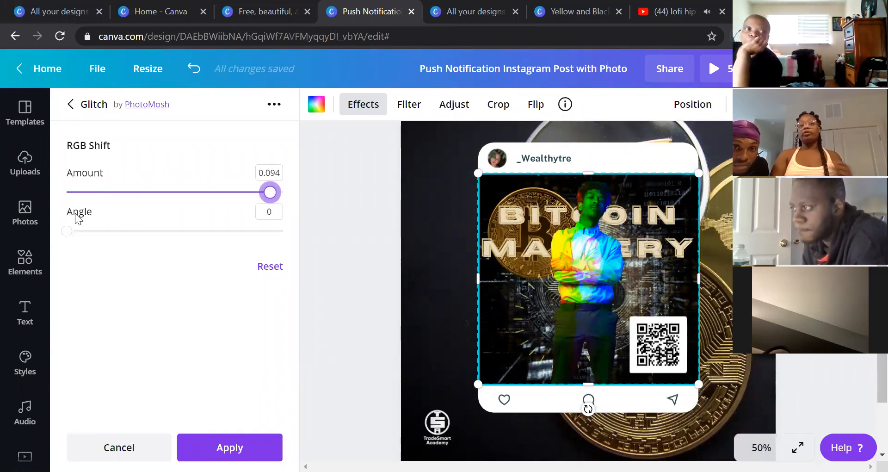
left_click_drag(102, 240, 335, 196)
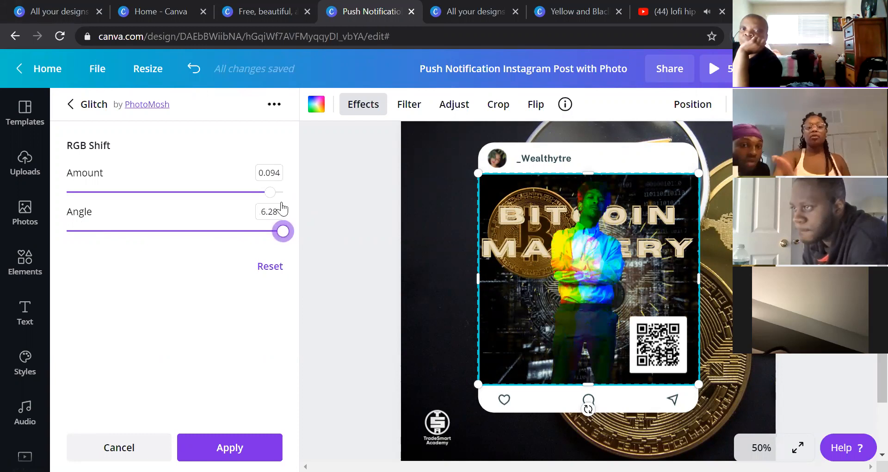
left_click(187, 231)
left_click_drag(284, 190, 185, 198)
left_click(162, 191)
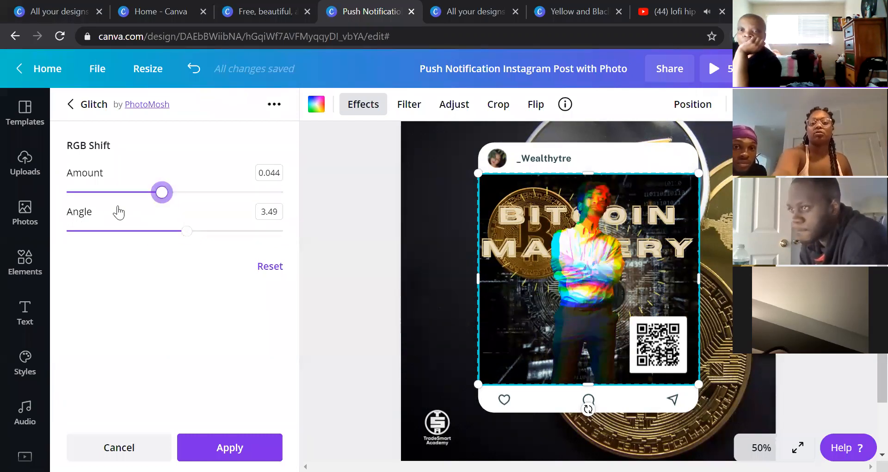
left_click_drag(85, 215, 78, 220)
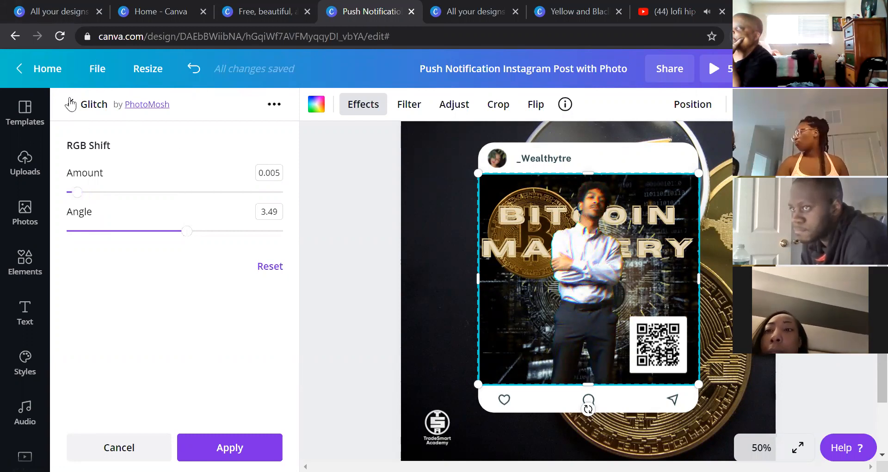
left_click(575, 229)
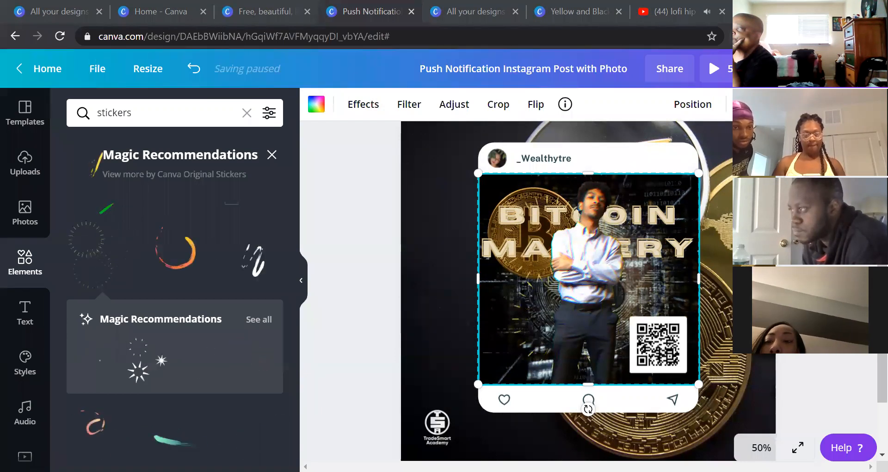
Step: Deselect the man's photo and examine the whole post design at a smaller zoom level
scroll(821, 283, "up", 1)
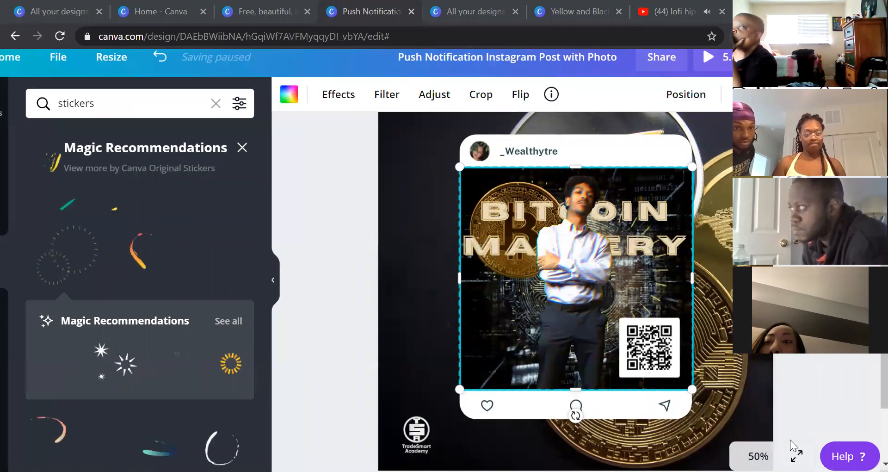
left_click(826, 358)
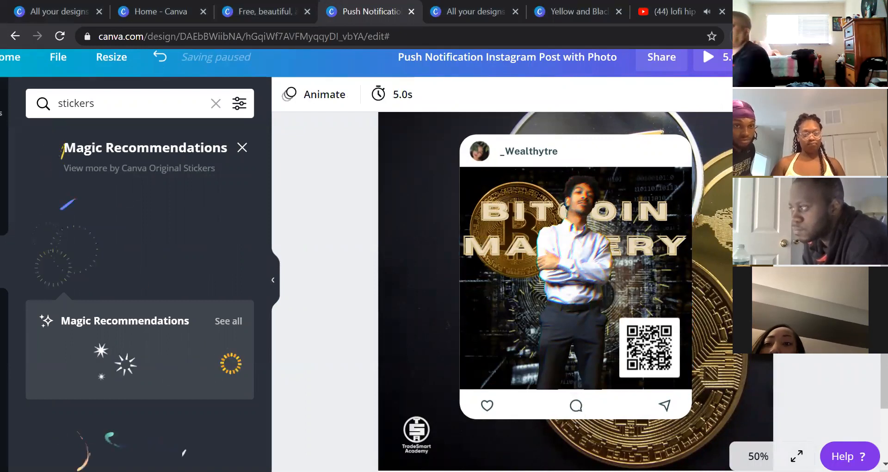
scroll(827, 358, "down", 3)
scroll(827, 358, "up", 1)
scroll(575, 276, "up", 3)
scroll(576, 276, "down", 2)
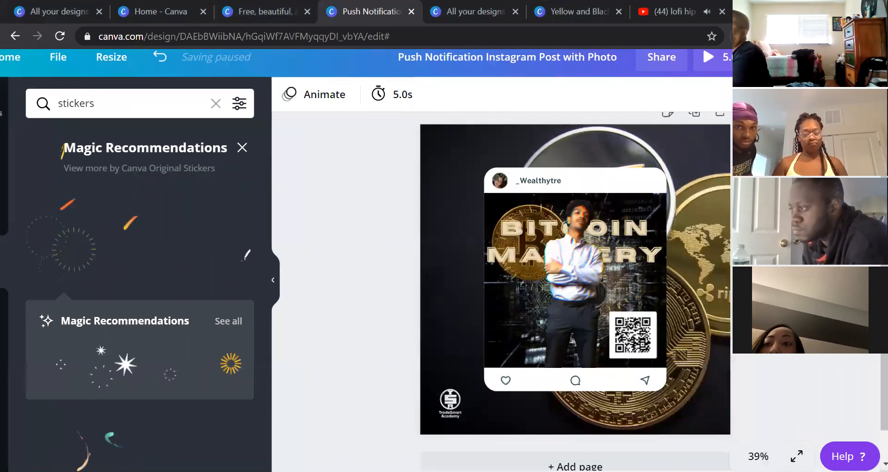
scroll(575, 276, "up", 1)
scroll(575, 278, "down", 1)
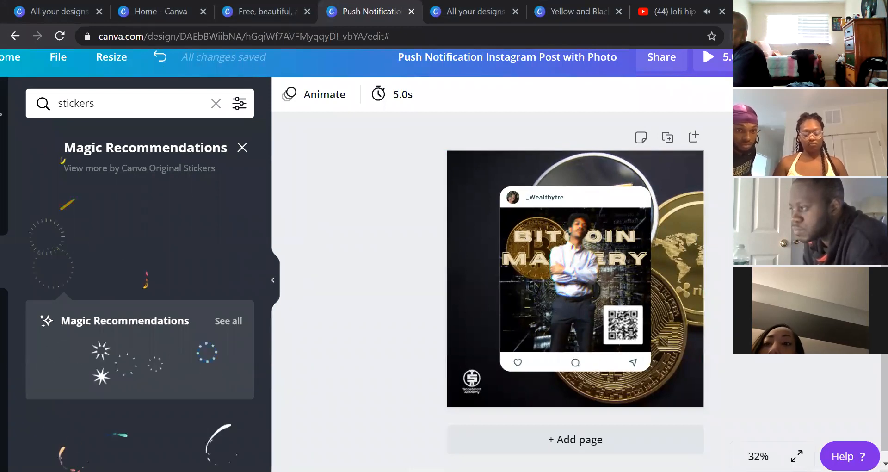
scroll(575, 278, "down", 2)
scroll(575, 278, "down", 1)
scroll(575, 276, "up", 2)
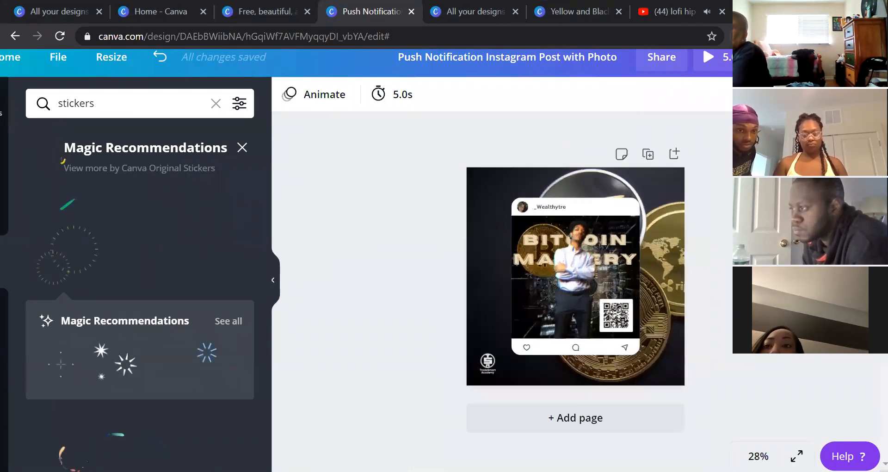
scroll(575, 278, "up", 1)
scroll(576, 278, "down", 1)
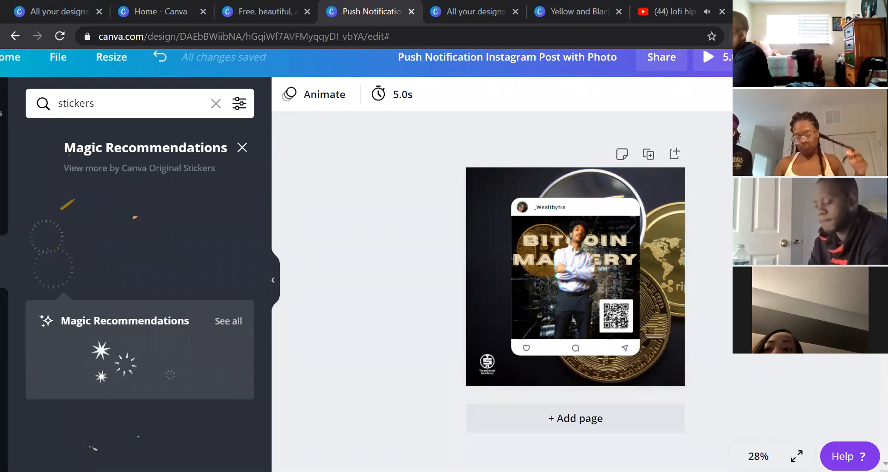
scroll(574, 276, "up", 5)
scroll(675, 159, "down", 5)
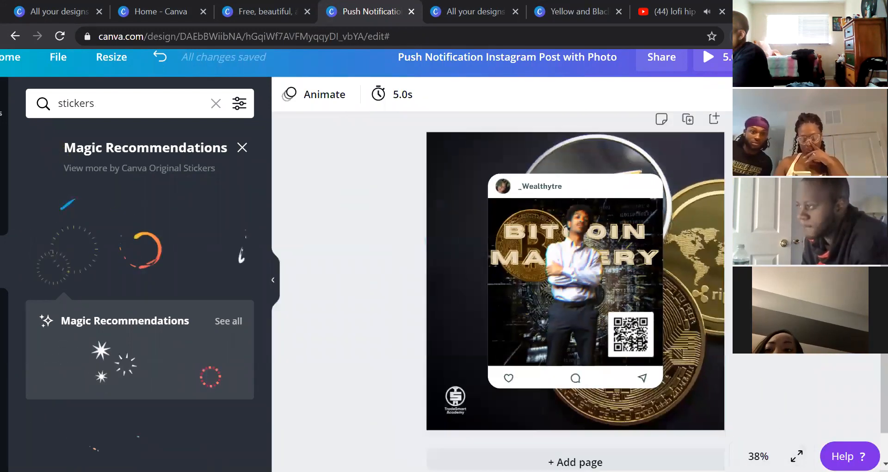
Step: Try the Glitch effects Split, Radiate and Trace on the crypto coins background photo
left_click(676, 159)
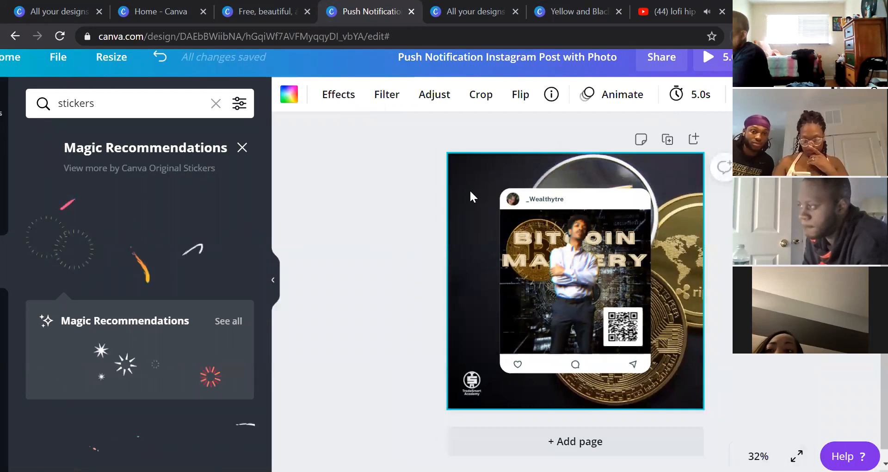
left_click(335, 99)
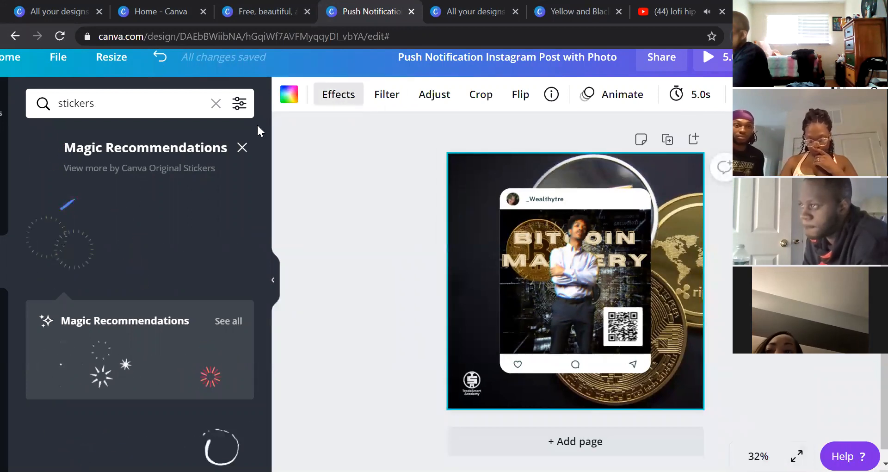
scroll(90, 308, "down", 1)
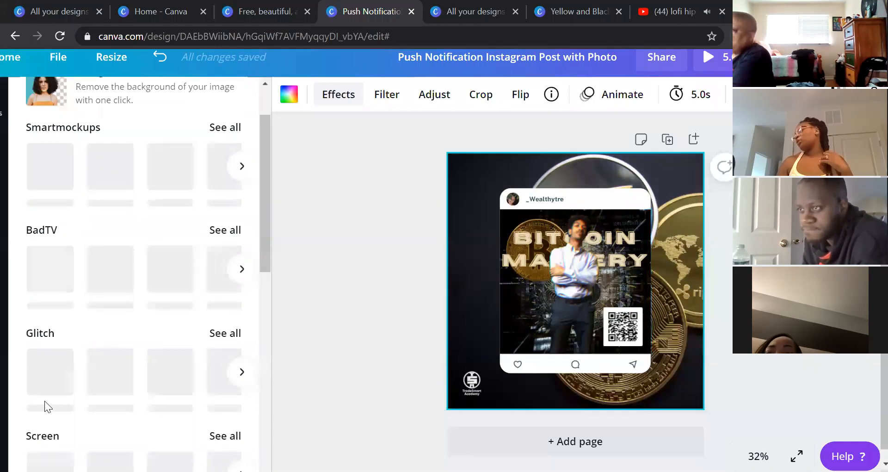
scroll(147, 291, "down", 1)
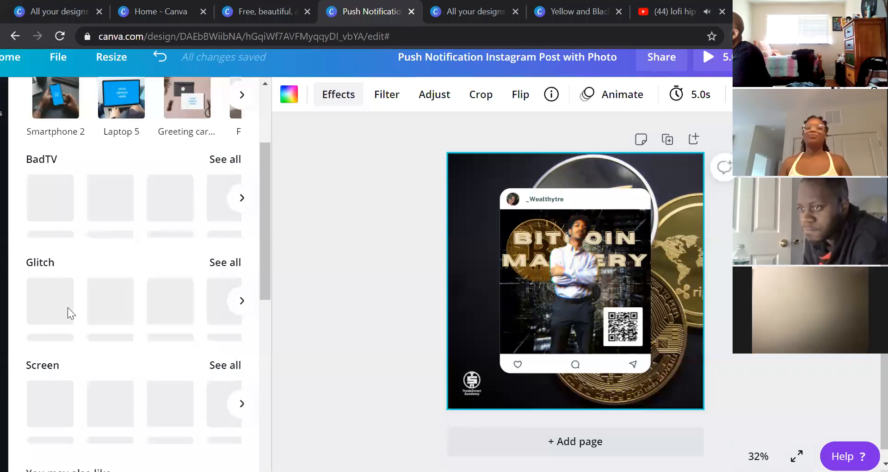
left_click(55, 301)
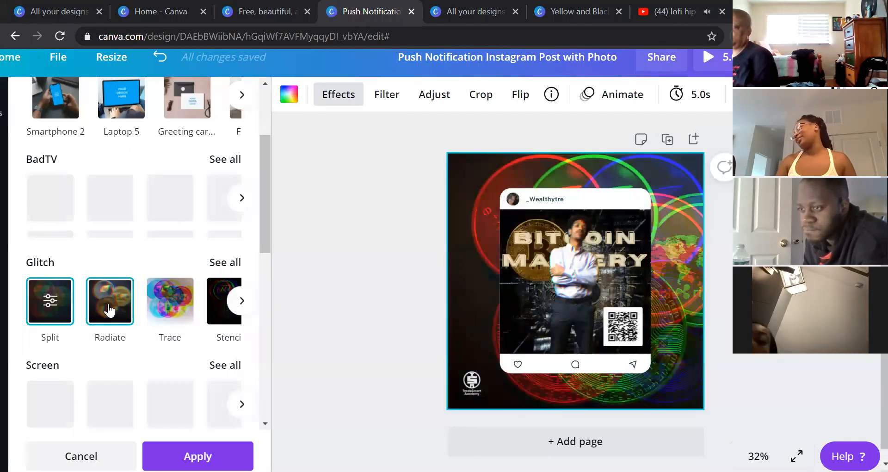
left_click(107, 302)
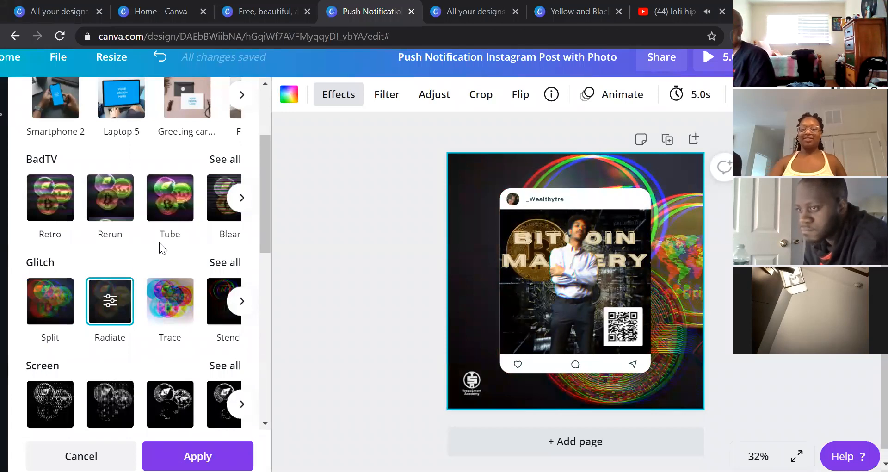
left_click(175, 302)
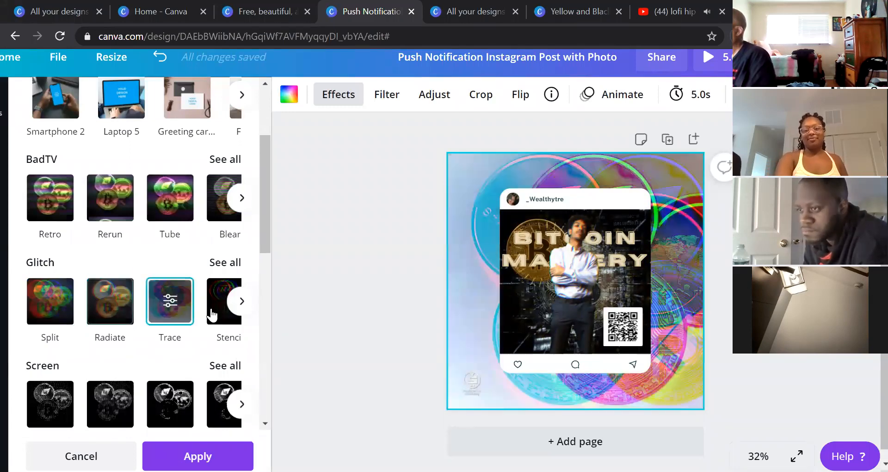
Step: Try the Glitch effects Opal, Fluorite, Mood Stone and Mirror on the coins background photo
left_click(241, 313)
left_click(154, 318)
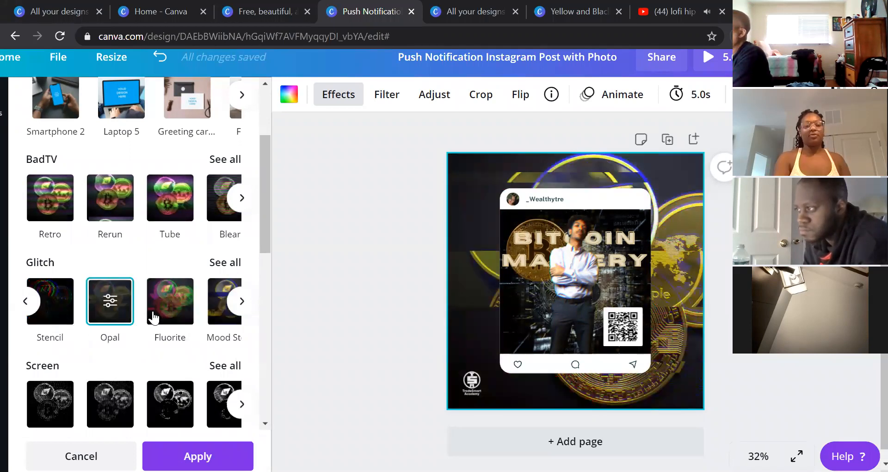
left_click(155, 318)
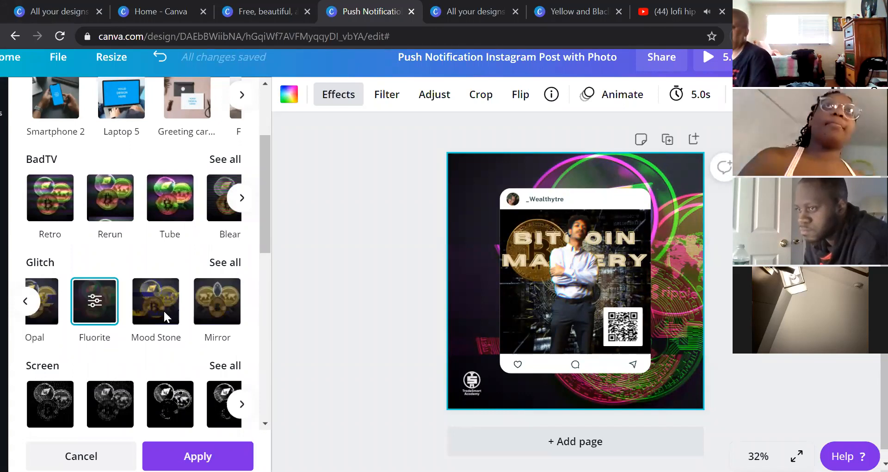
left_click(163, 309)
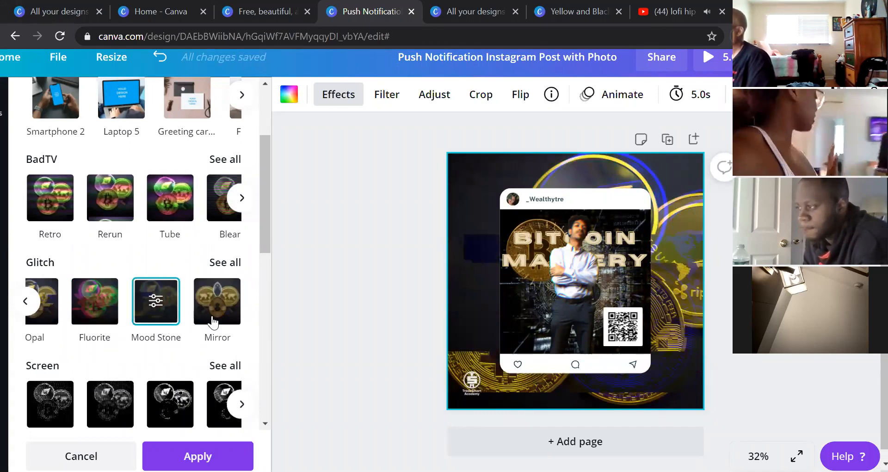
left_click(213, 320)
left_click(173, 314)
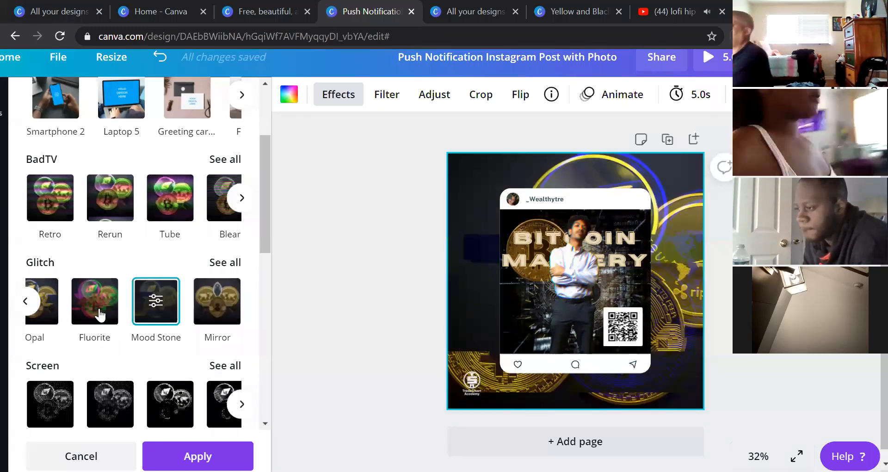
left_click(97, 310)
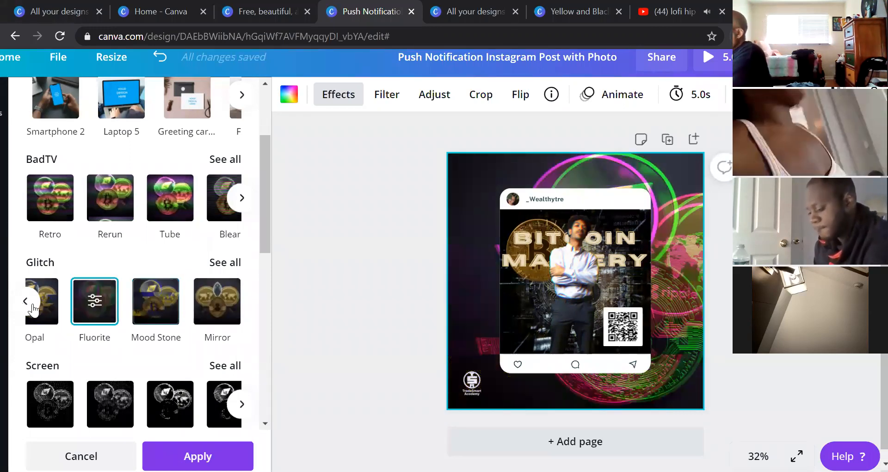
Step: Try the Glitch effect Stencil on the background with Edges amount 0.26, Passthru 0.64, RGB Shift amount 0.07 and angle 1.12
left_click(29, 303)
left_click(149, 309)
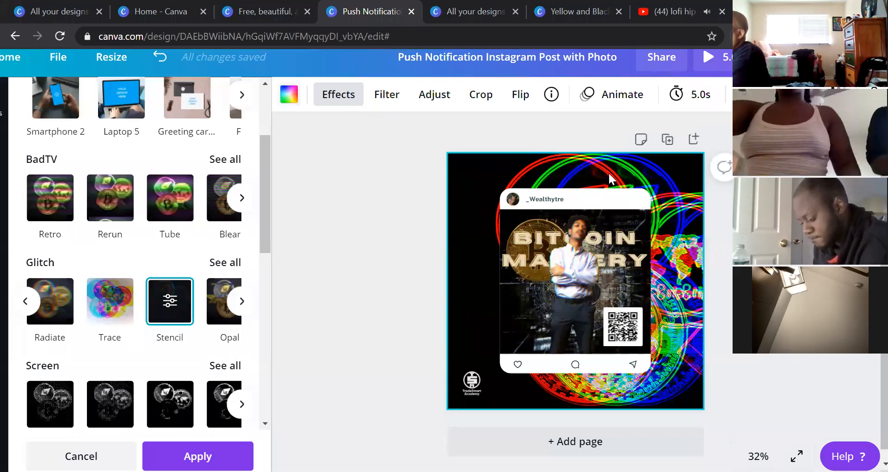
left_click(171, 307)
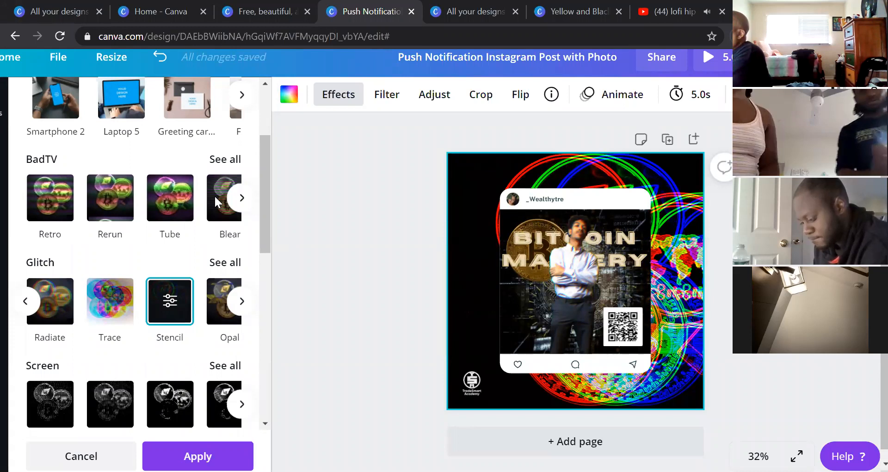
left_click_drag(254, 192, 142, 187)
left_click(86, 195)
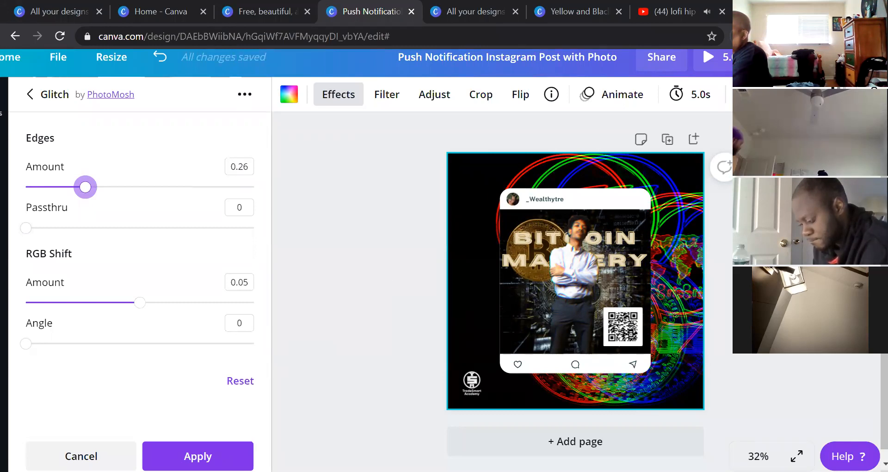
left_click_drag(26, 228, 203, 228)
left_click(172, 228)
left_click_drag(104, 303, 186, 305)
mouse_move(65, 354)
left_mouse_down()
mouse_move(224, 353)
mouse_move(150, 361)
mouse_move(67, 354)
left_mouse_up()
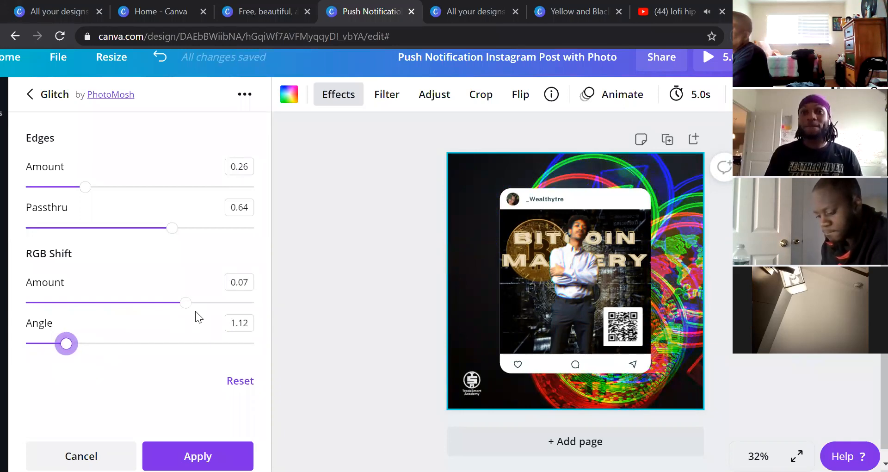
Step: Replace the background photo's Stencil effect with the BadTV effect Blear after trying Rerun
left_click(31, 96)
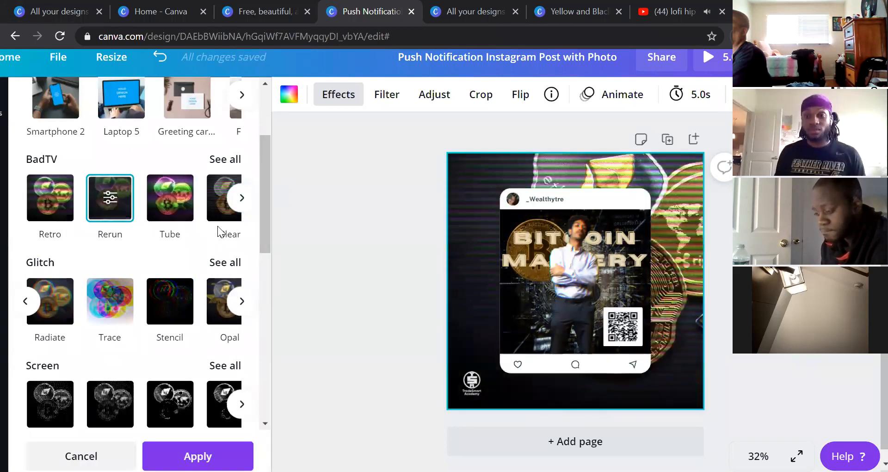
left_click(217, 226)
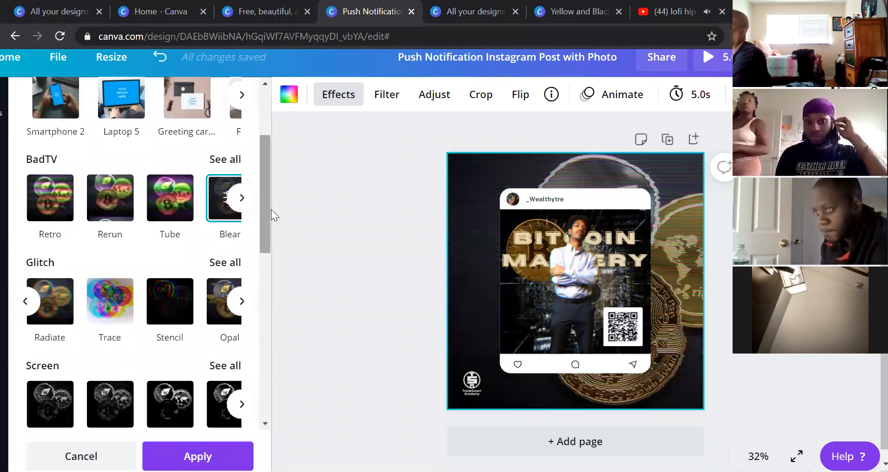
left_click(365, 220)
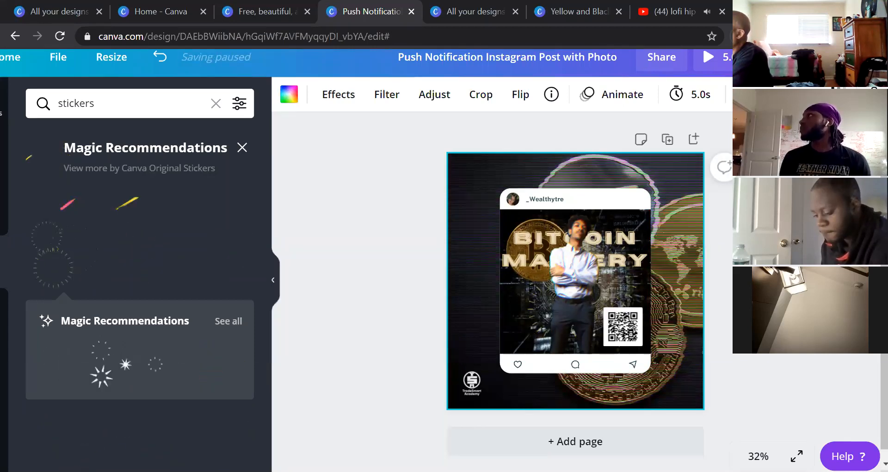
Step: Apply the Breathe page animation to the post
left_click(601, 95)
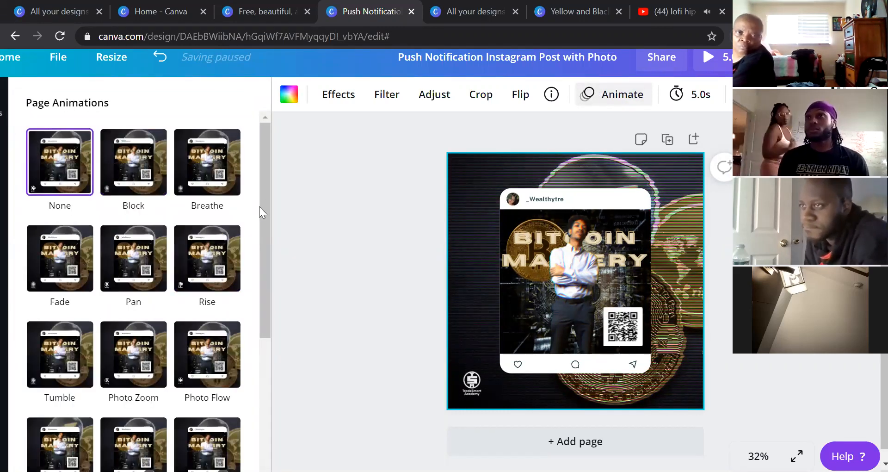
left_click(196, 159)
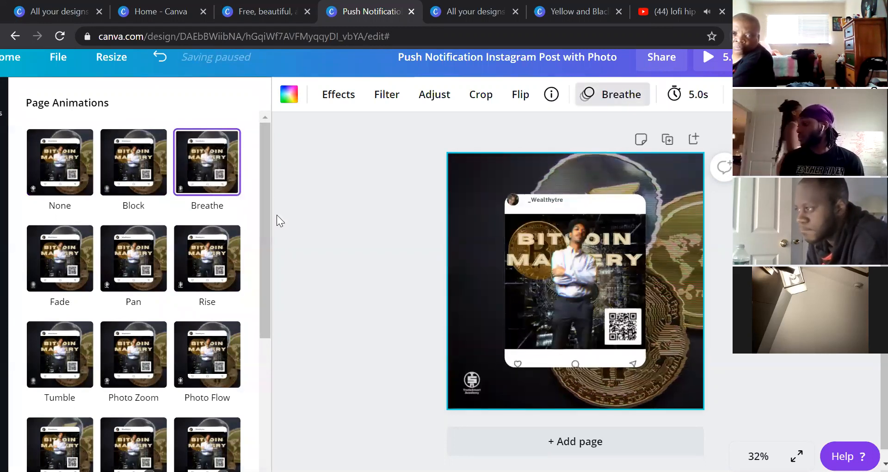
Step: Try the page animations Rise, Pan, Fade, Drift and Stomp on the post
left_click_drag(264, 181, 264, 199)
left_click(200, 246)
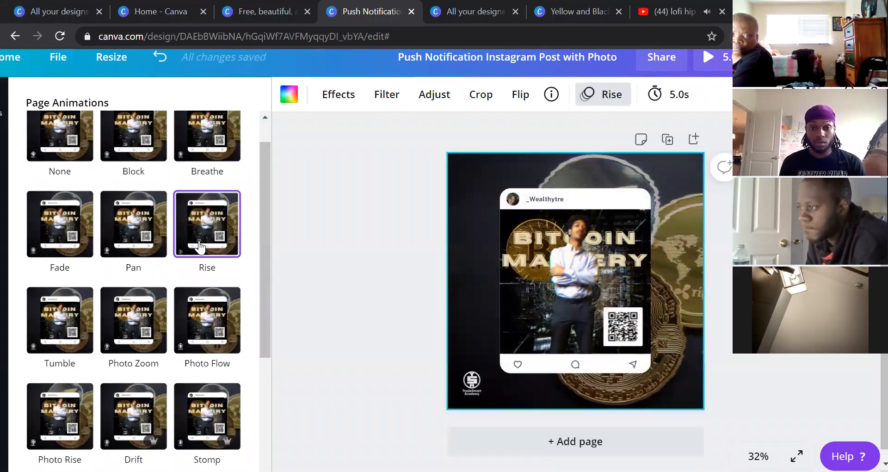
left_click(127, 246)
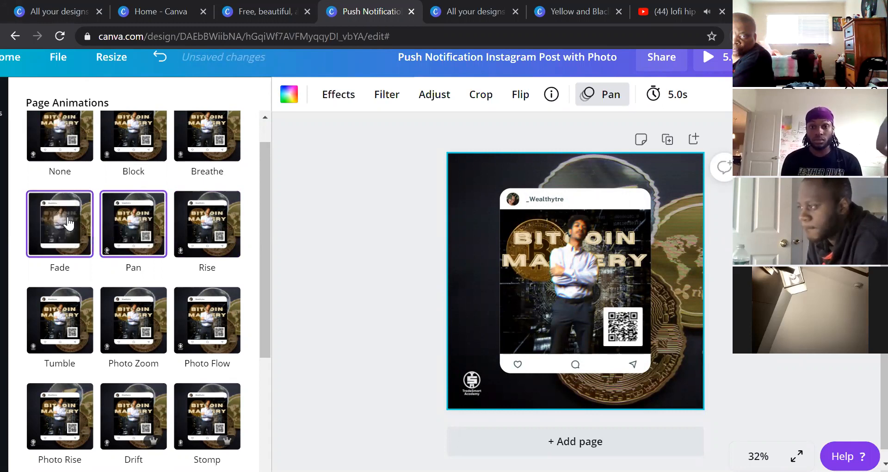
left_click(77, 222)
left_click_drag(265, 231, 263, 276)
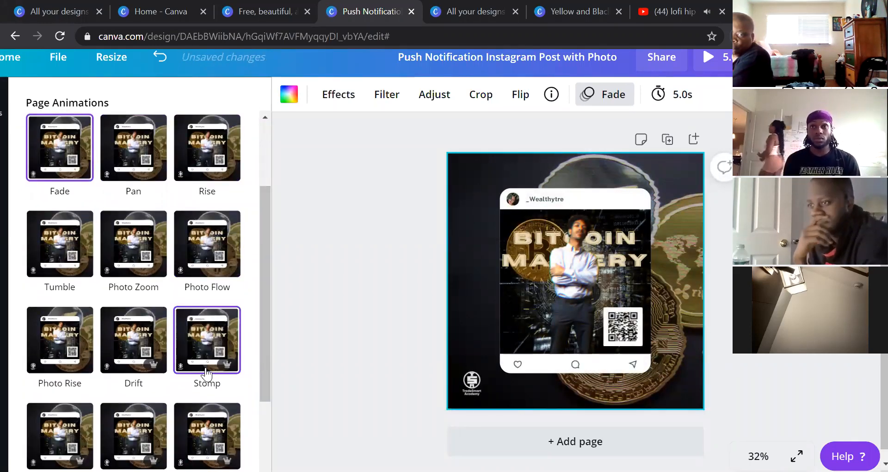
left_click(132, 344)
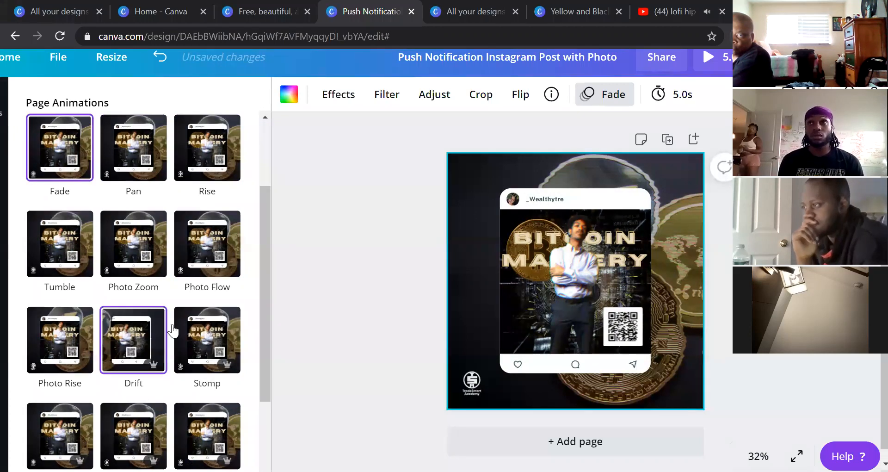
left_click(205, 332)
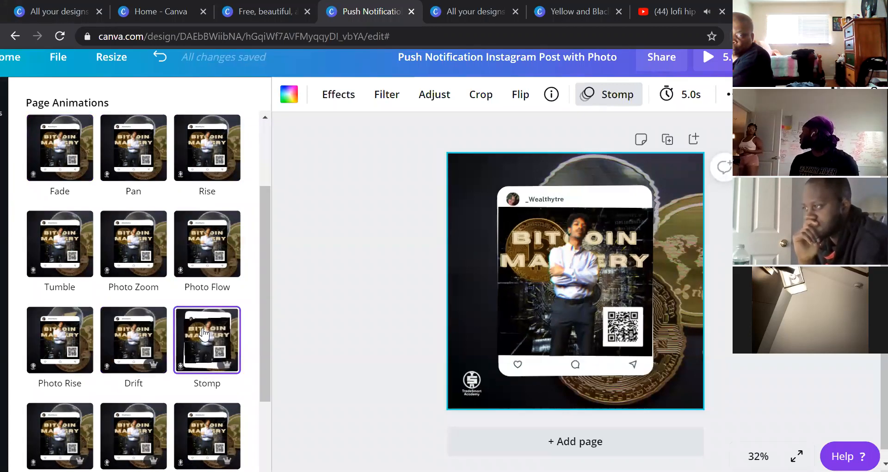
Step: Try the page animations Photo Zoom, Photo Flow, Tectonic and Baseline on the post
left_click(130, 357)
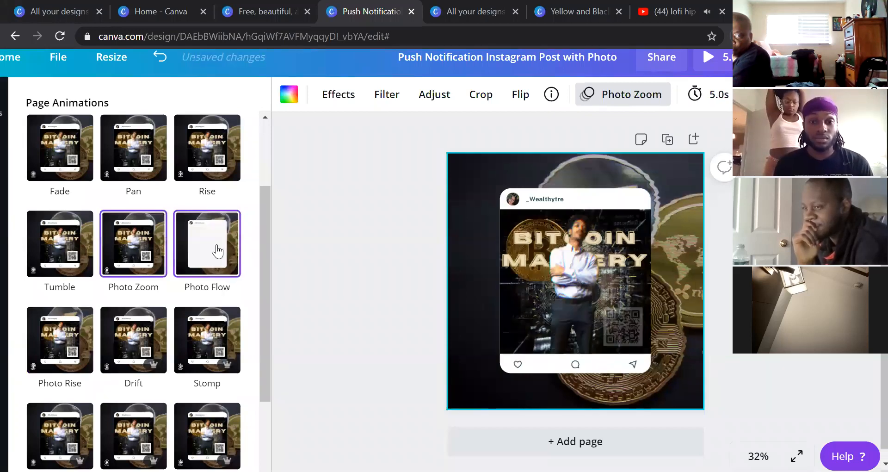
left_click(233, 281)
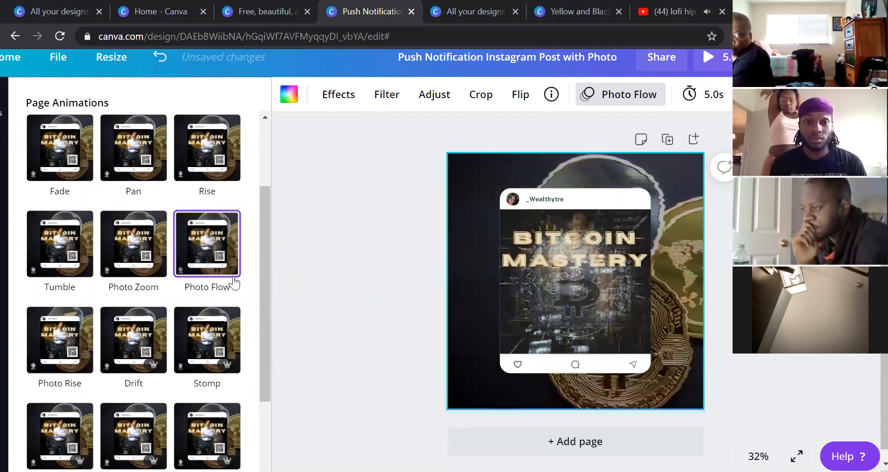
scroll(139, 313, "down", 3)
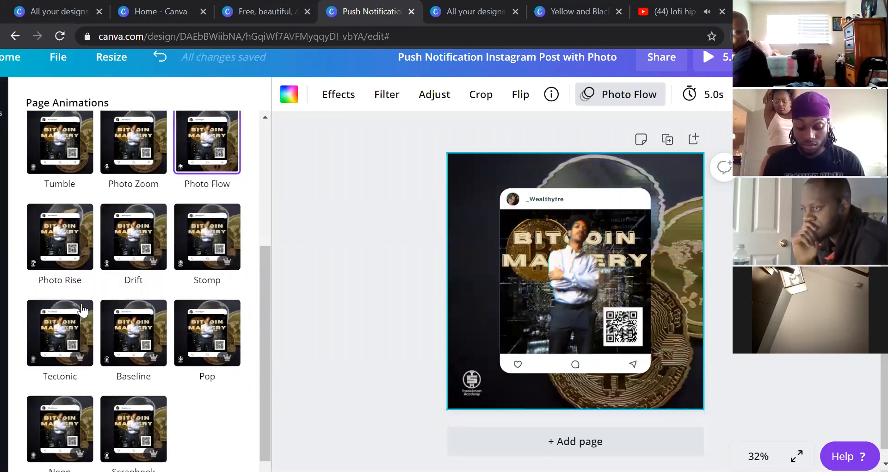
left_click(83, 310)
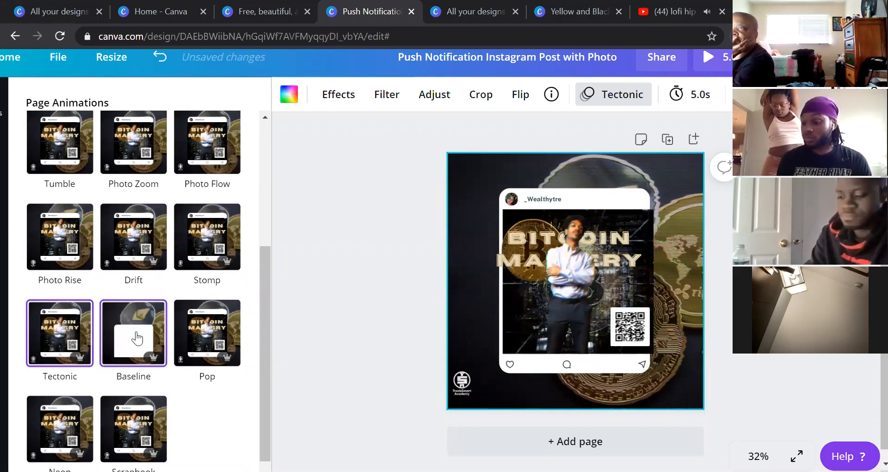
left_click_drag(267, 297, 246, 202)
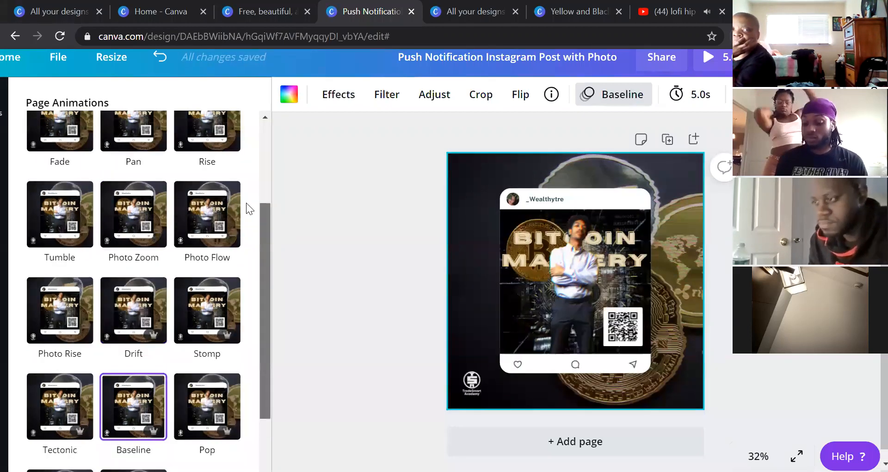
Step: Apply the Rise page animation to the post and deselect the background photo
scroll(213, 208, "up", 2)
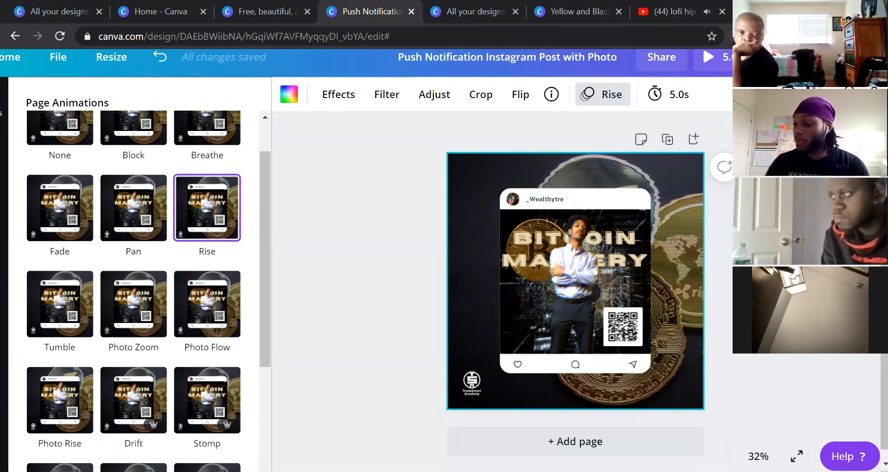
key("Escape")
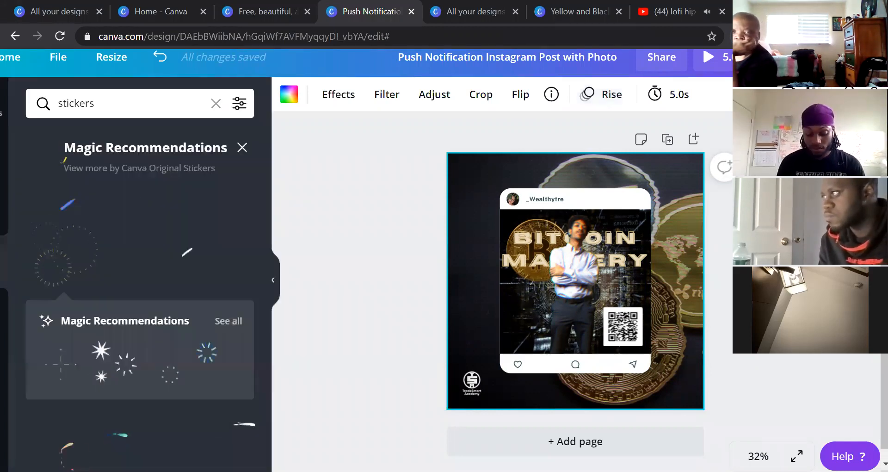
left_click(728, 183)
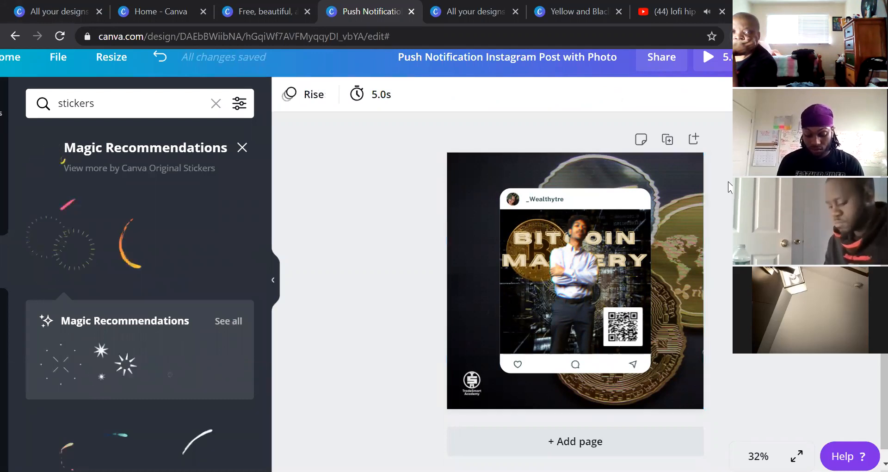
Step: Set the page timing to 20.5 seconds and preview the animated post
left_click(7, 263)
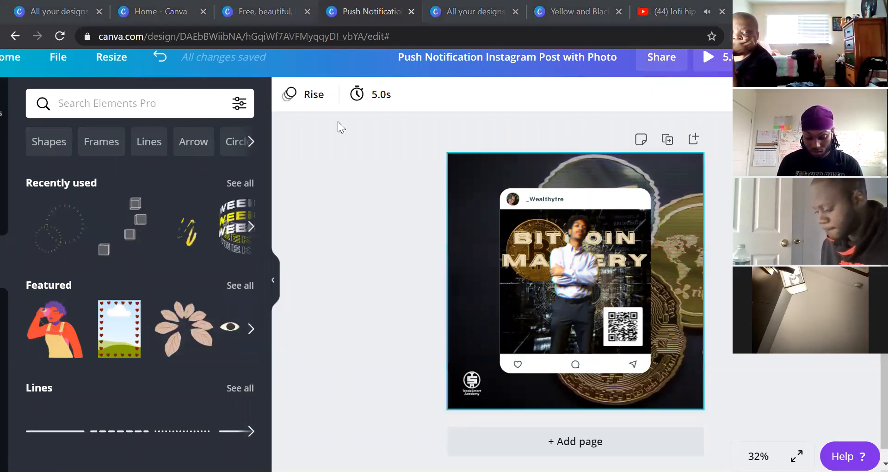
left_click(309, 98)
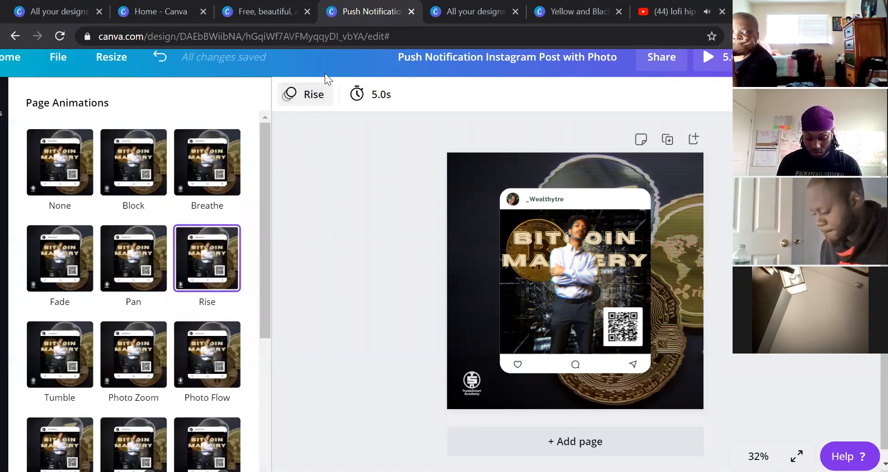
left_click(371, 98)
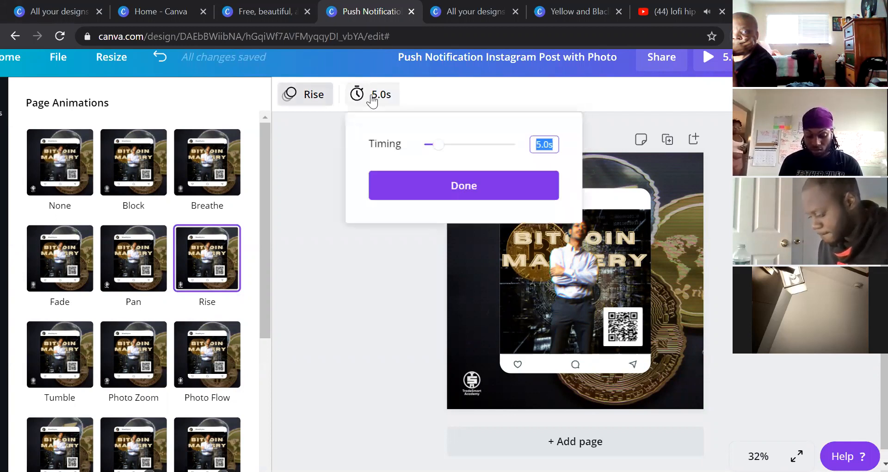
left_click_drag(439, 145, 485, 145)
left_click(488, 189)
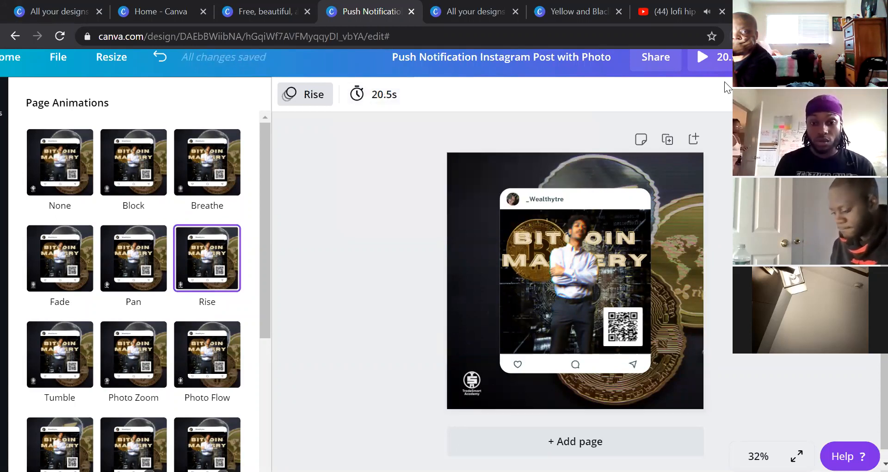
left_click(720, 63)
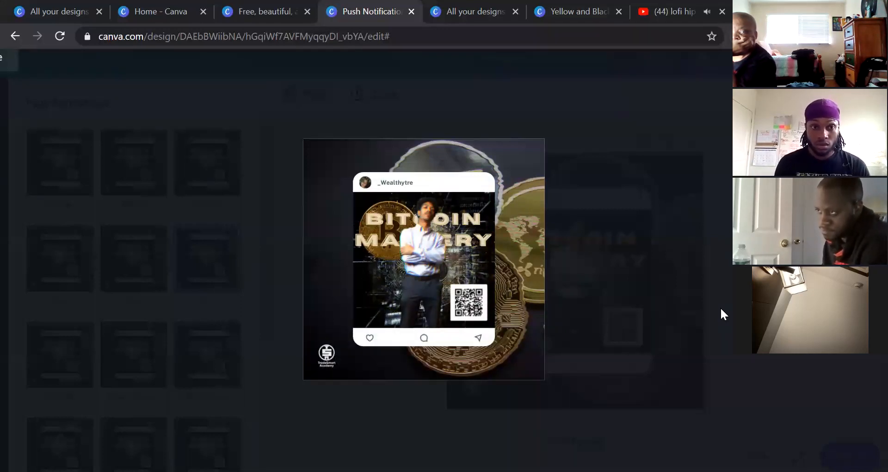
key("Escape")
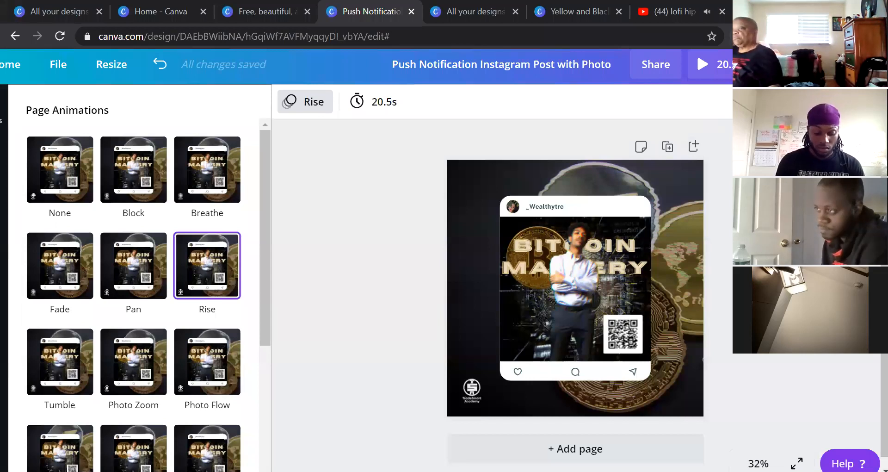
Step: Select the man's photo and connect Duotone as an additional image effect
left_click(563, 276)
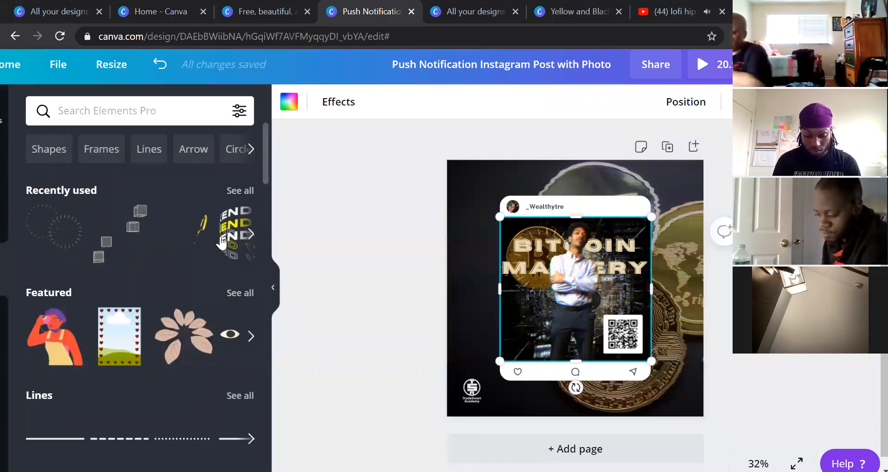
left_click(576, 283)
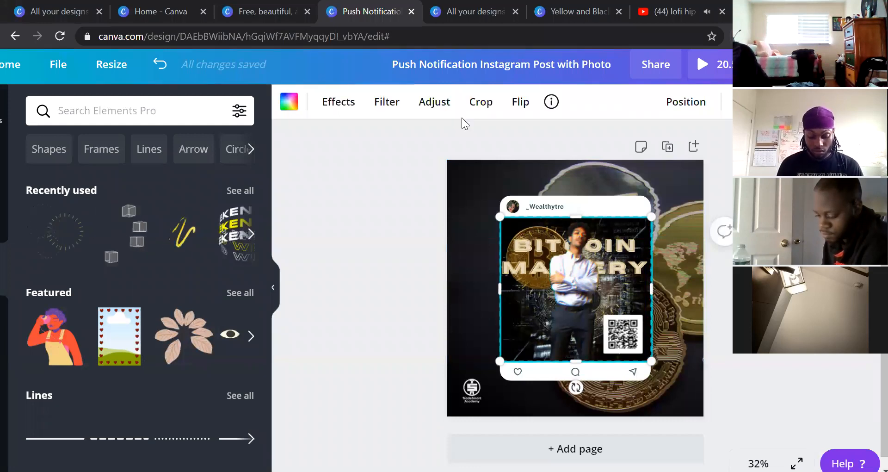
left_click(328, 104)
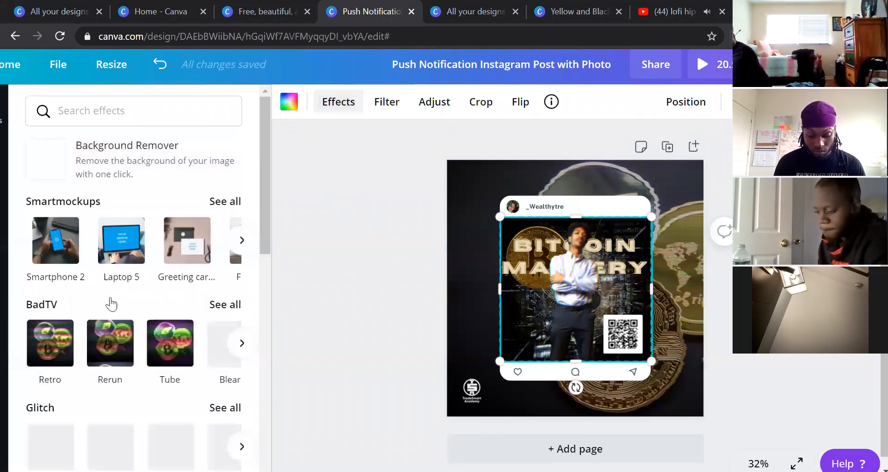
scroll(141, 315, "down", 4)
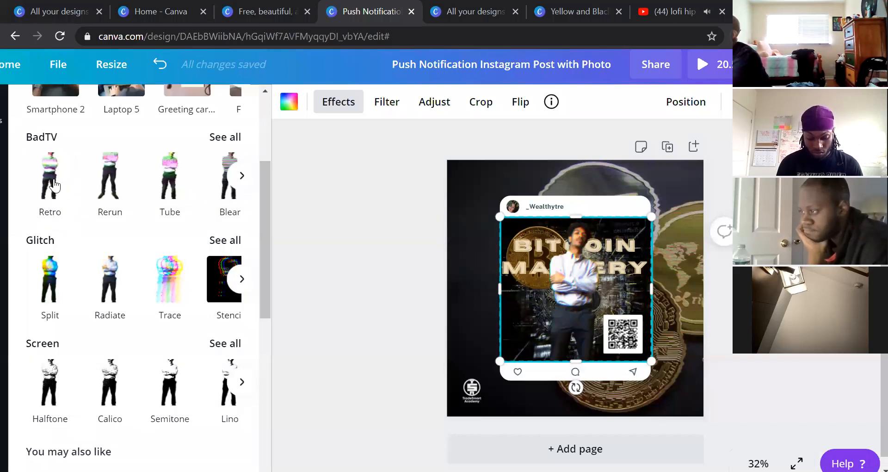
scroll(138, 231, "down", 3)
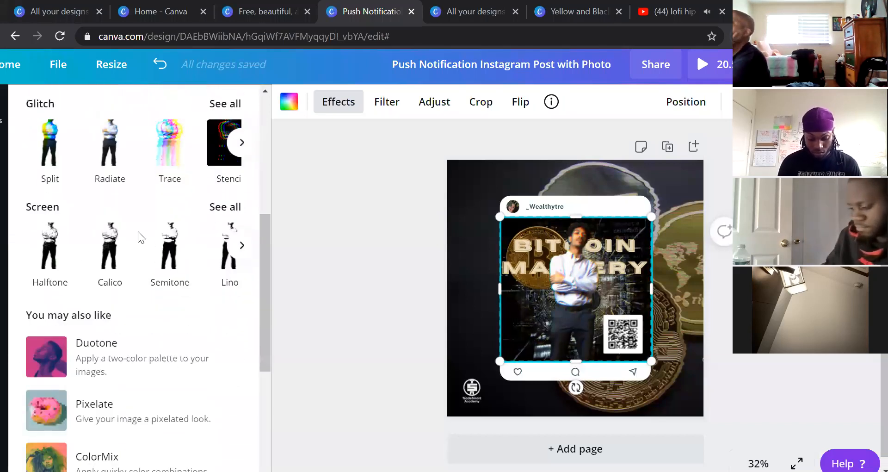
left_click(241, 245)
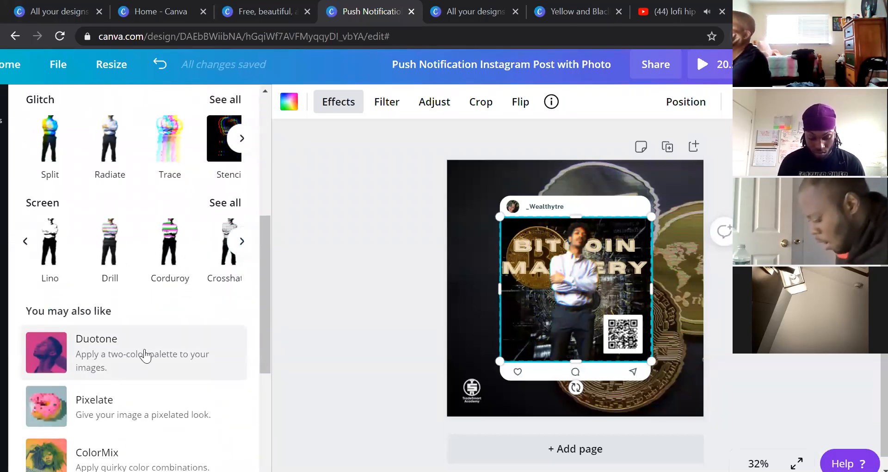
left_click(145, 354)
left_click(83, 462)
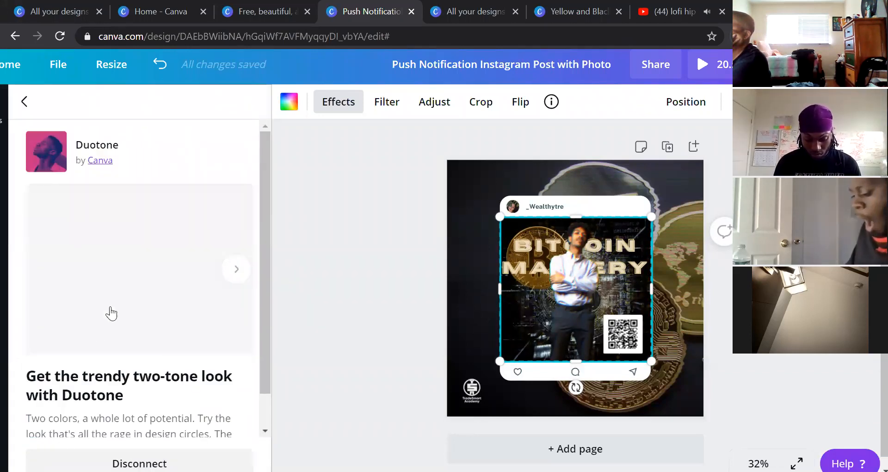
Step: Try the Duotone effects Cherry, Fuchsia, Pop and Sea Blue on the man's photo
scroll(42, 304, "down", 1)
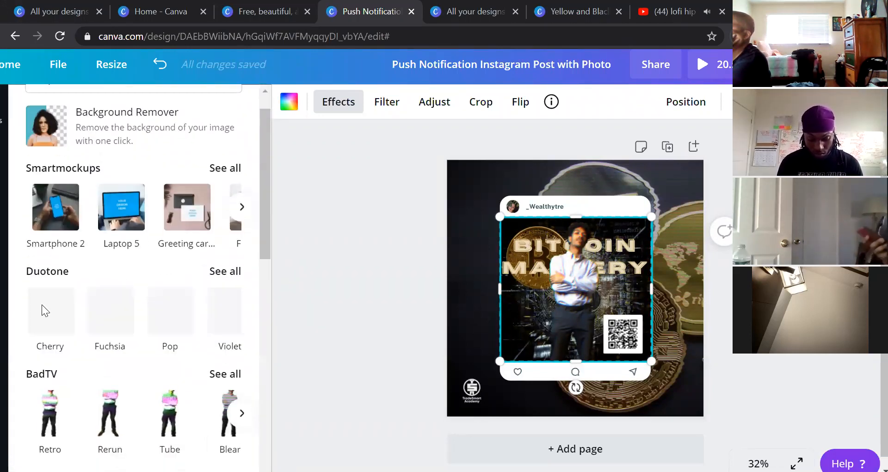
left_click(65, 317)
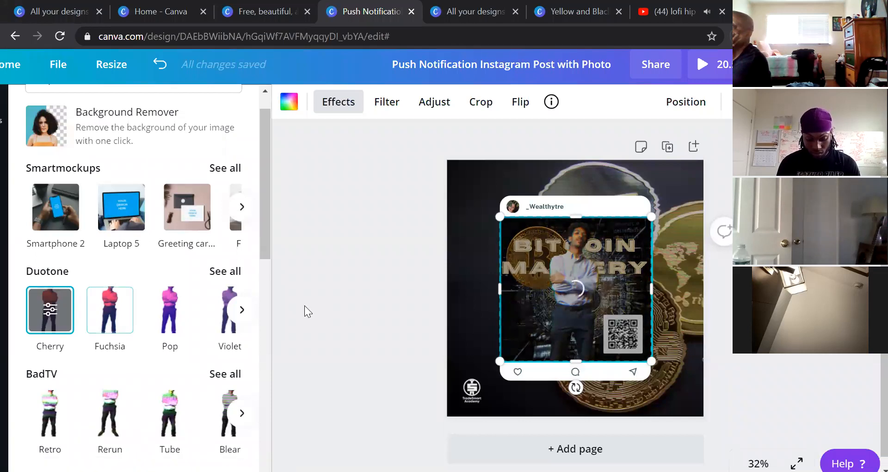
left_click(111, 323)
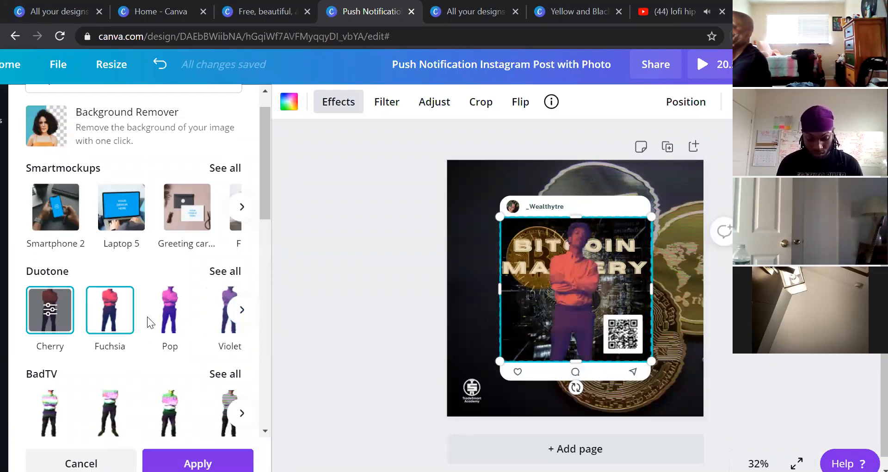
left_click(170, 315)
left_click(243, 317)
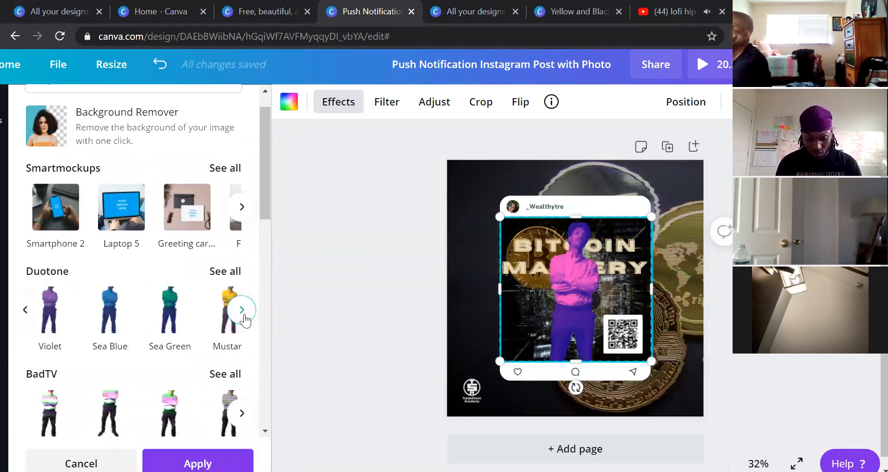
left_click(109, 329)
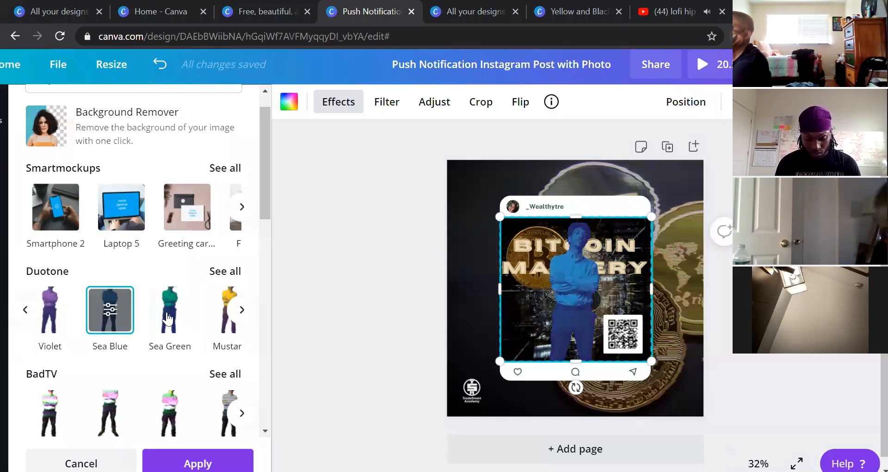
Step: Select the Duotone effect Mustard for the man's photo, keeping its intensity at 1
left_click(243, 316)
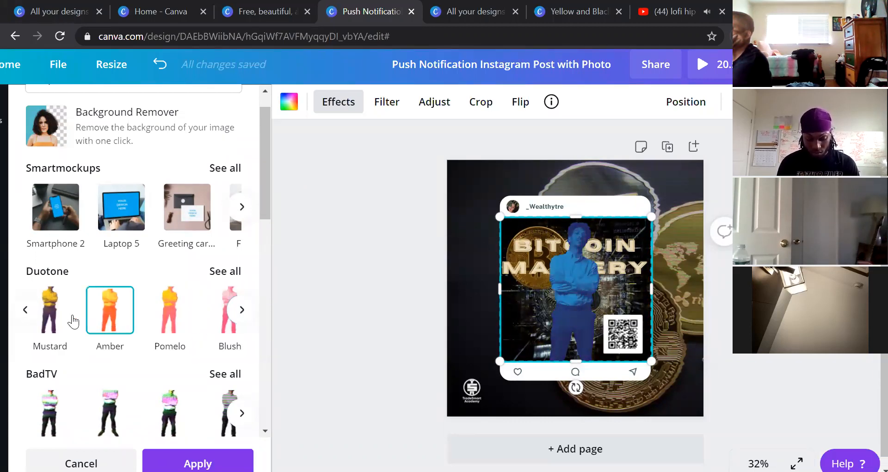
left_click(47, 315)
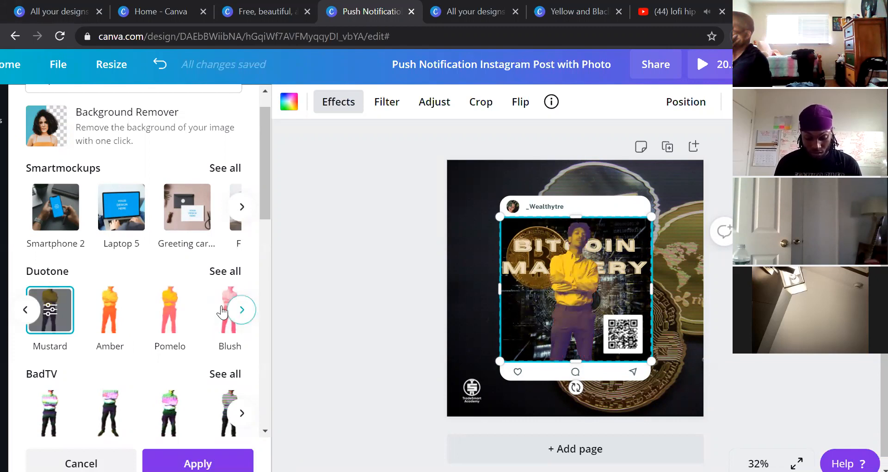
left_click(64, 313)
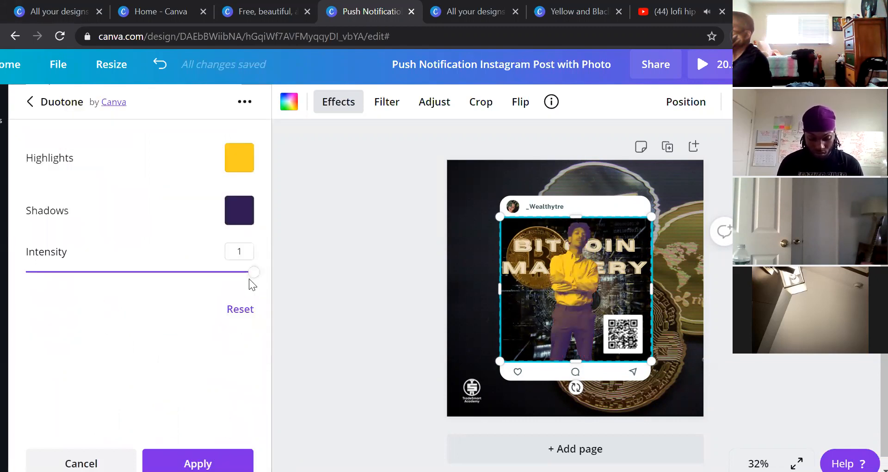
mouse_move(254, 272)
left_mouse_down()
mouse_move(143, 279)
mouse_move(255, 273)
left_mouse_up()
left_click(31, 103)
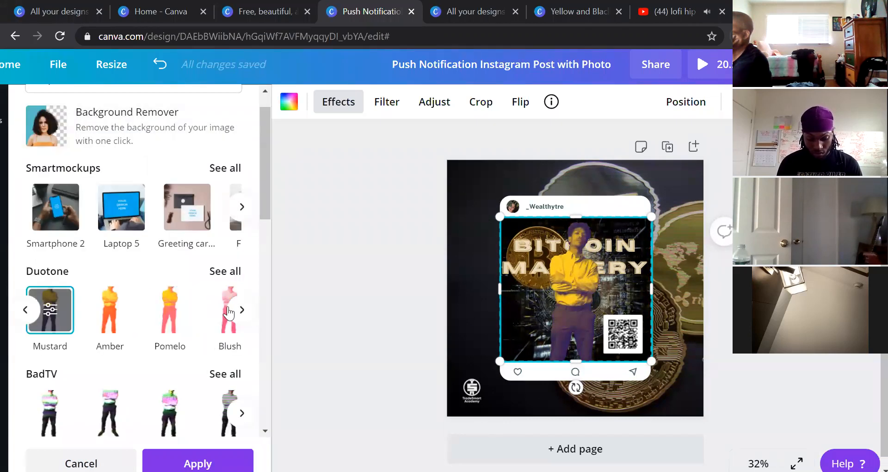
Step: Try the Duotone effects Blush, Mystic and Pastel on the man's photo
left_click(231, 329)
left_click(241, 309)
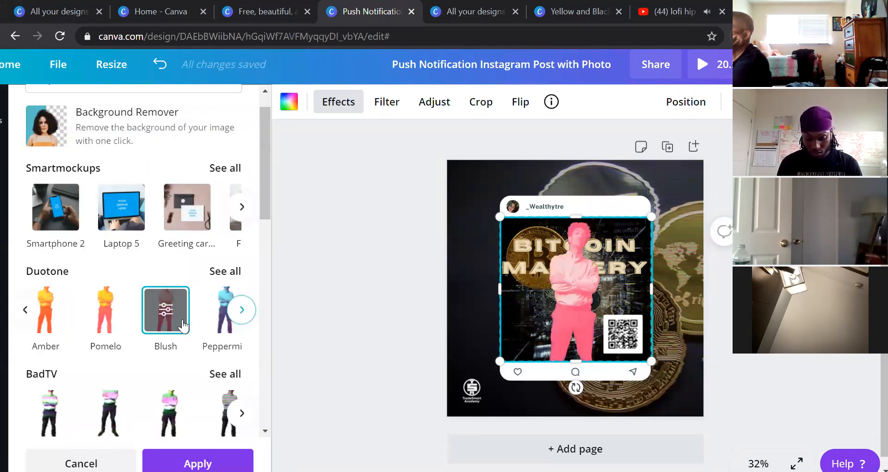
left_click(156, 321)
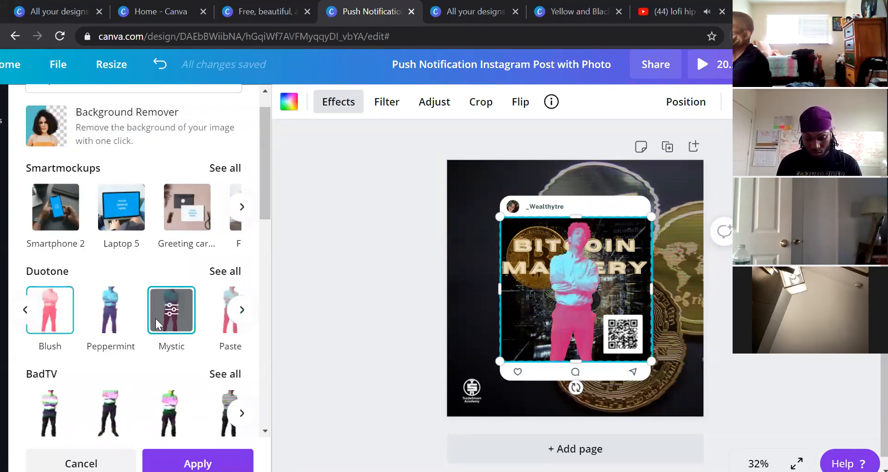
left_click(239, 319)
left_click(240, 312)
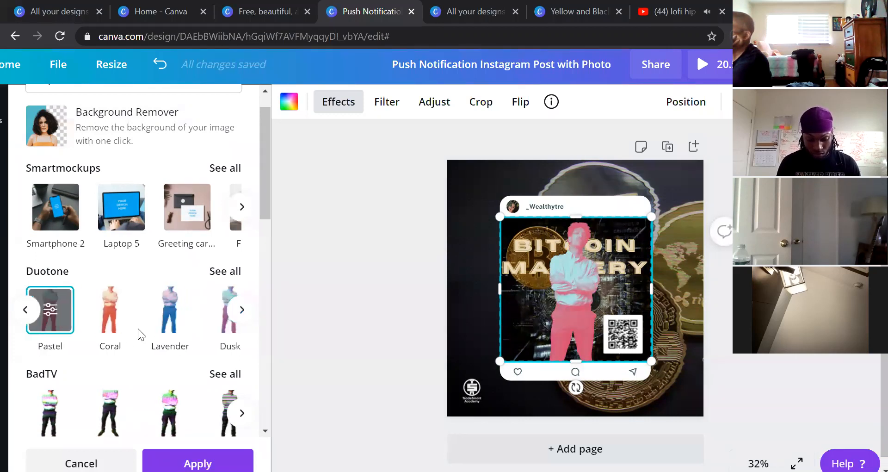
Step: Switch the man's photo to the Glitch effect Radiate
scroll(138, 328, "down", 1)
scroll(116, 344, "down", 4)
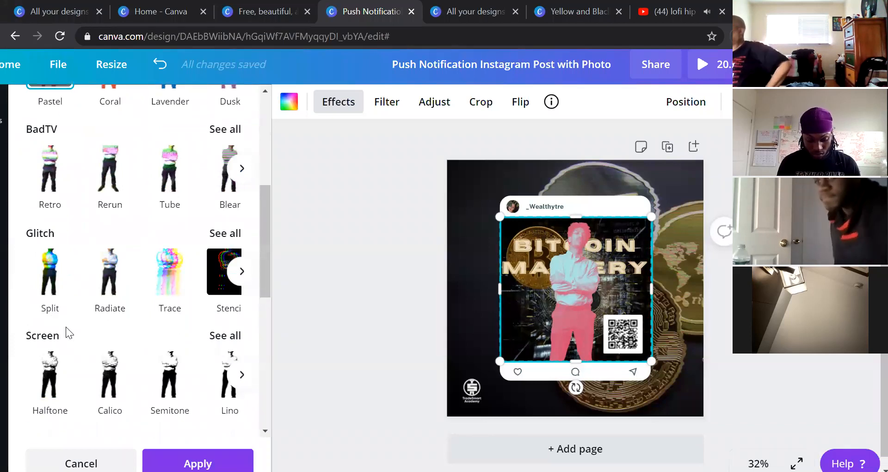
scroll(66, 327, "down", 1)
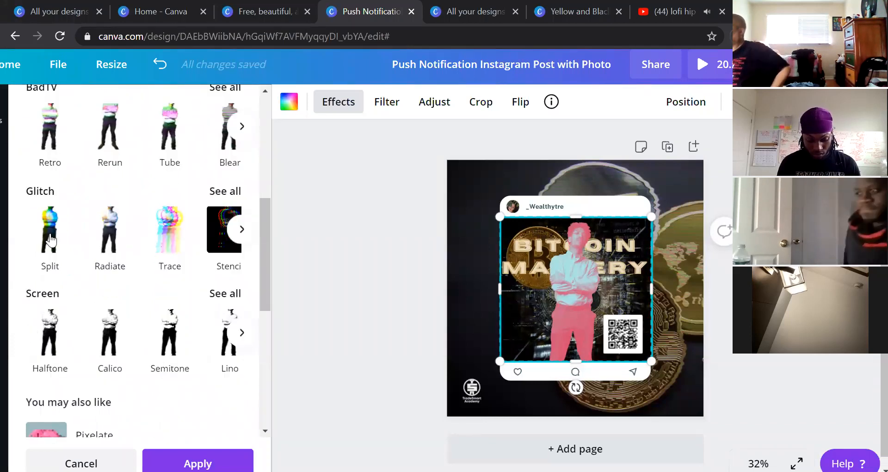
left_click(116, 237)
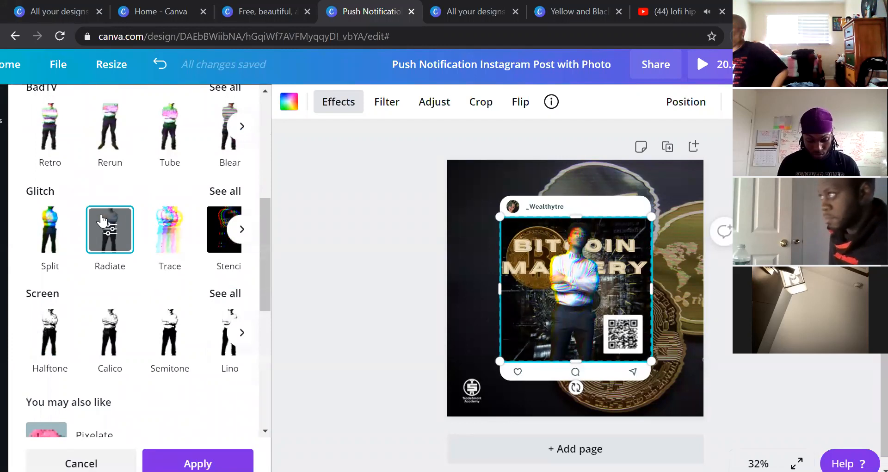
Step: Set the Radiate effect's RGB shift amount to 0.005 and angle to 0.29, and finish editing the effect
left_click(109, 235)
left_click_drag(70, 199, 32, 199)
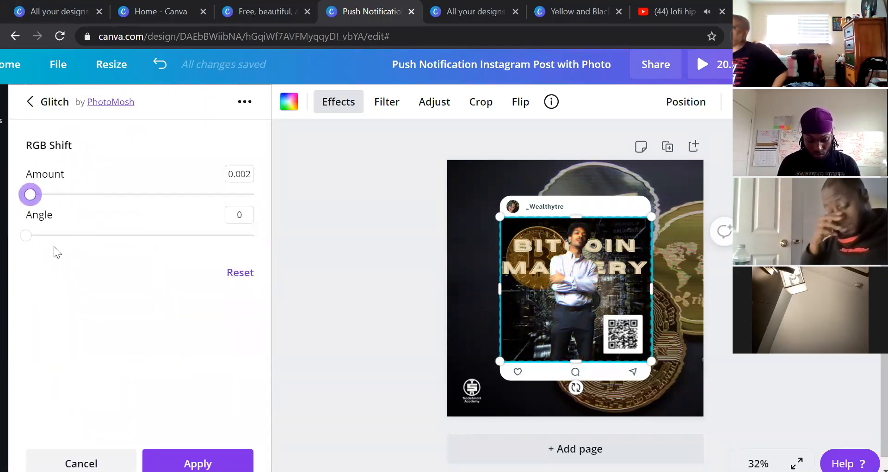
mouse_move(35, 239)
left_mouse_down()
mouse_move(52, 241)
mouse_move(30, 242)
left_mouse_up()
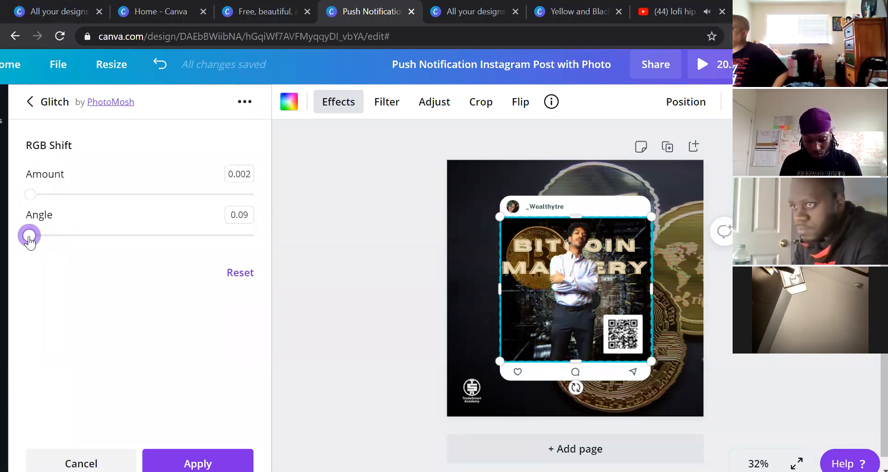
left_click_drag(30, 201, 38, 201)
mouse_move(28, 241)
left_mouse_down()
mouse_move(53, 240)
mouse_move(37, 235)
left_mouse_up()
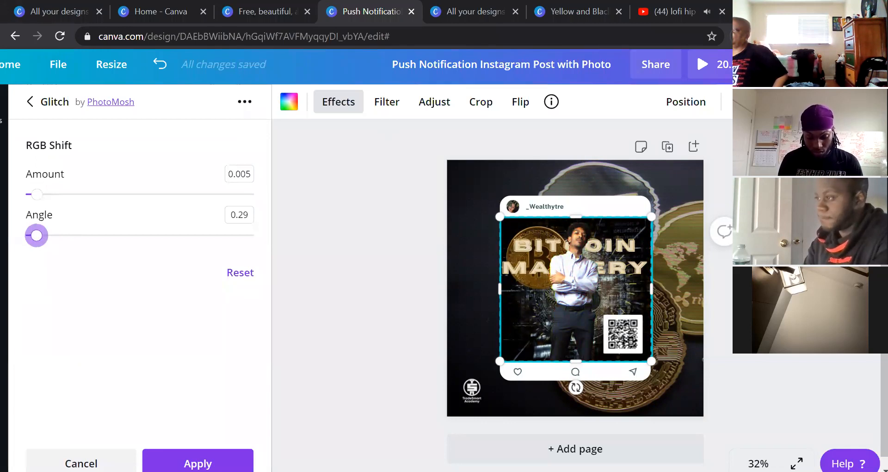
key("Escape")
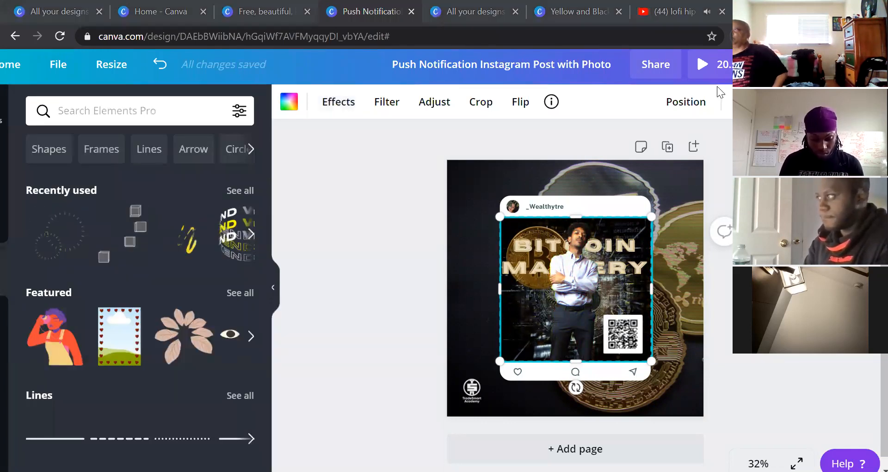
Step: Download the post as a JPG enlarged to 2160 × 2160 px
left_click(777, 64)
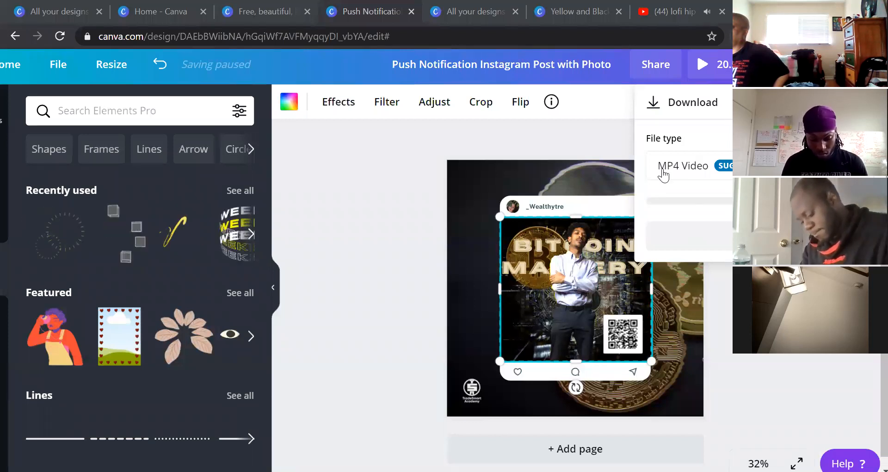
left_click(701, 173)
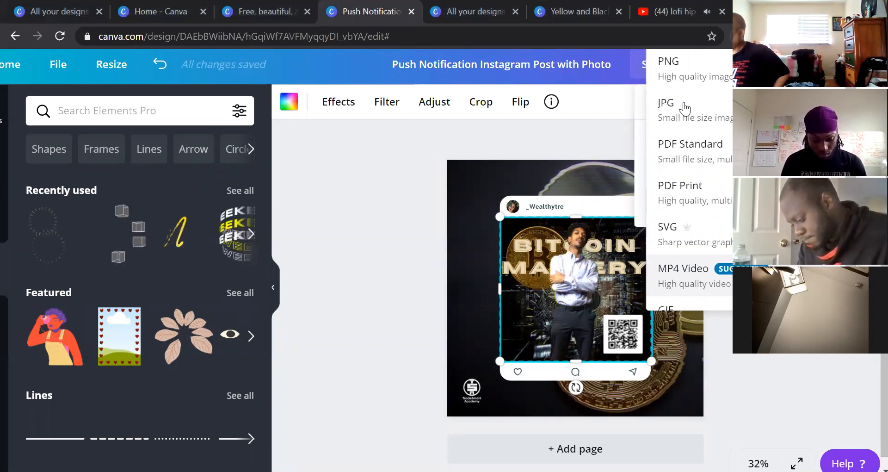
left_click(685, 109)
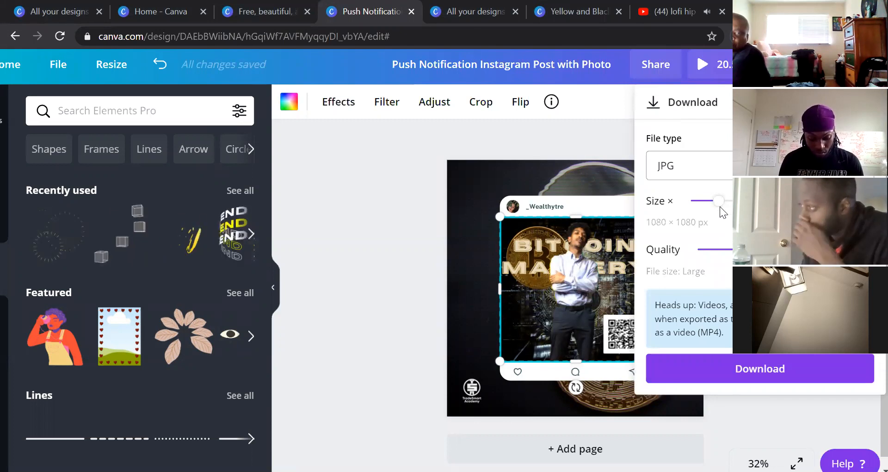
left_click(707, 175)
left_click(697, 116)
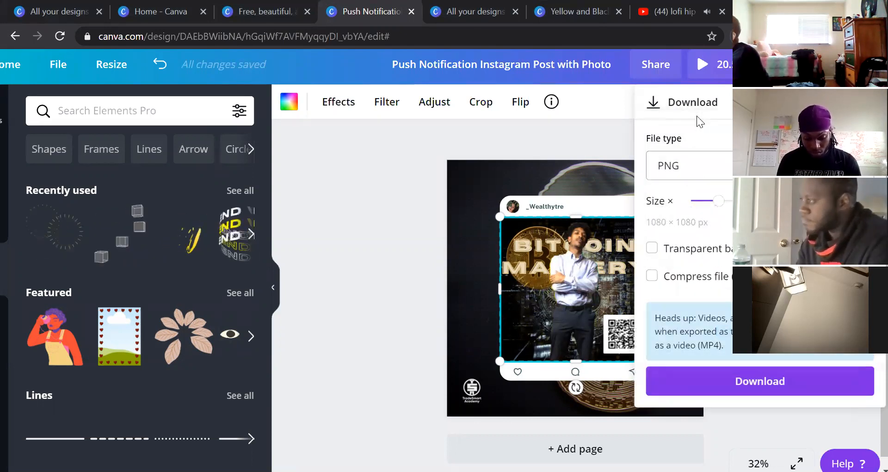
left_click(682, 166)
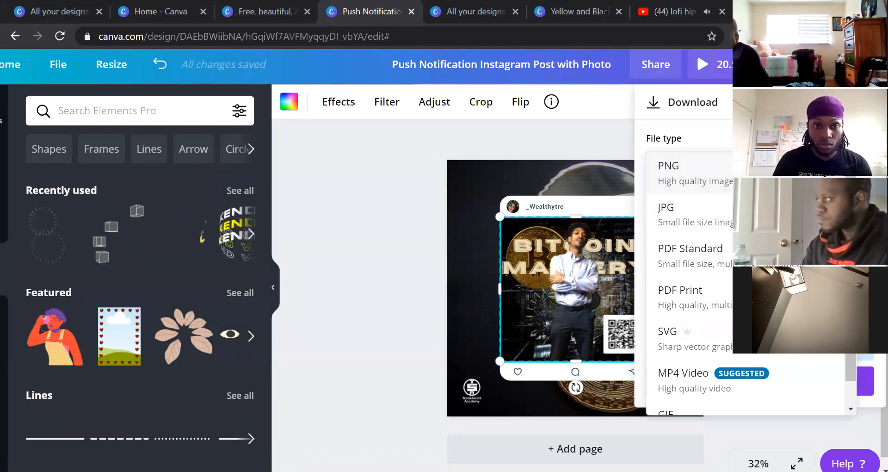
left_click(682, 204)
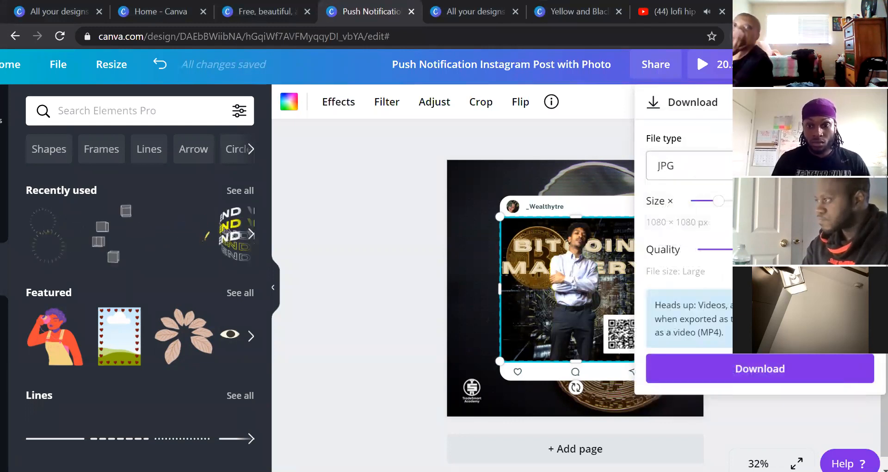
left_click_drag(718, 201, 759, 201)
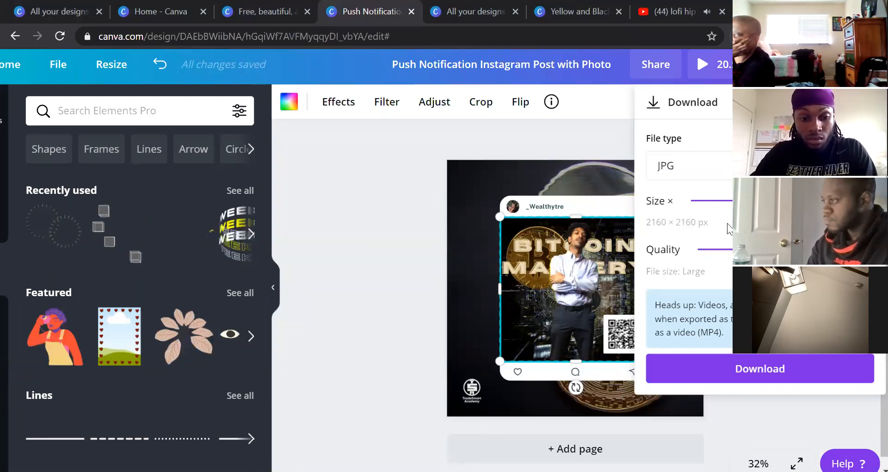
left_click(753, 383)
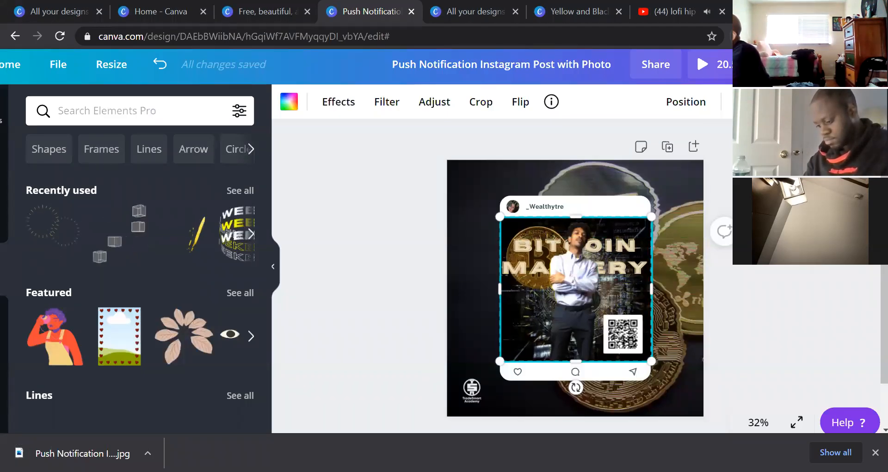
Step: Download the animated post as an MP4 video, return to editing and deselect the man's photo
left_click(796, 64)
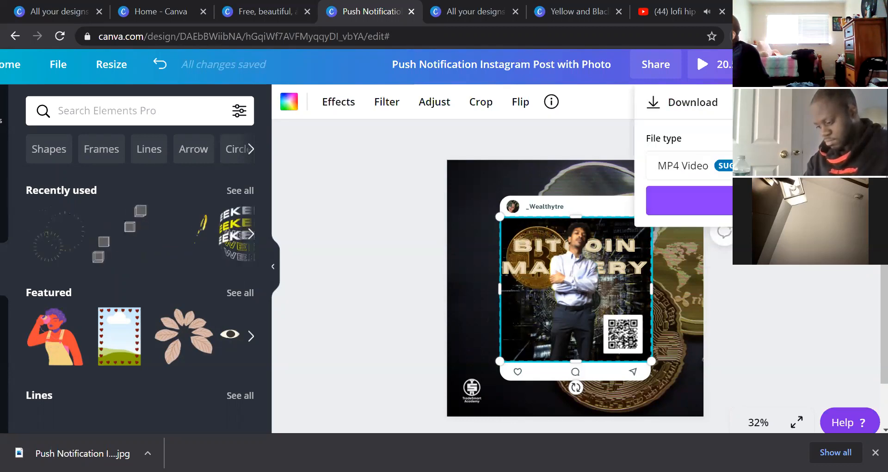
left_click(689, 201)
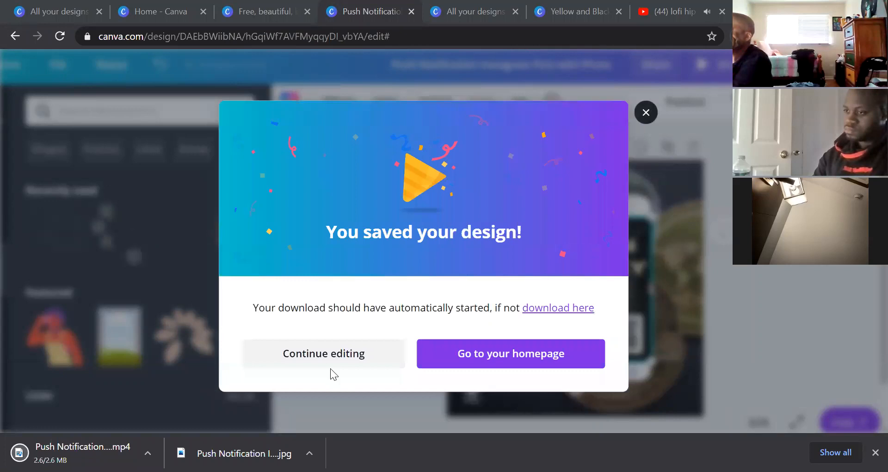
left_click(323, 354)
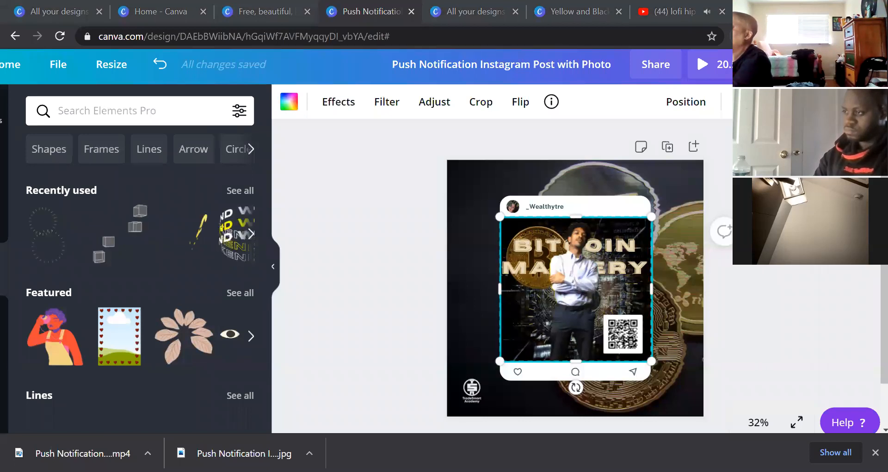
key("Escape")
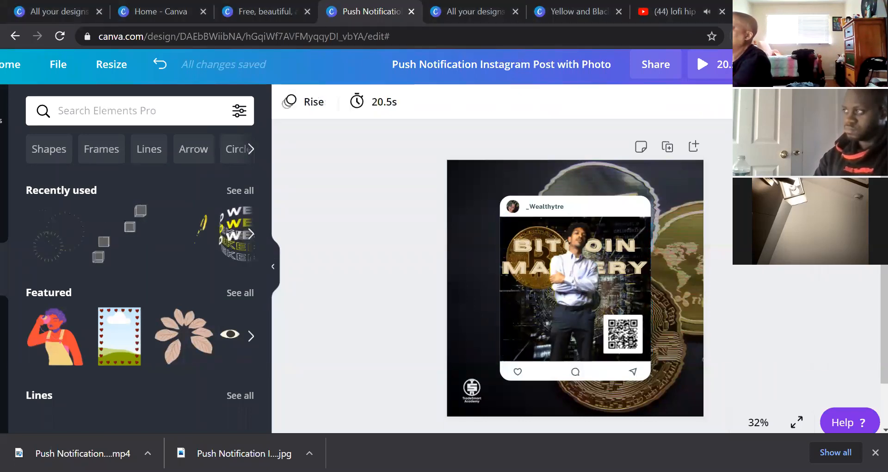